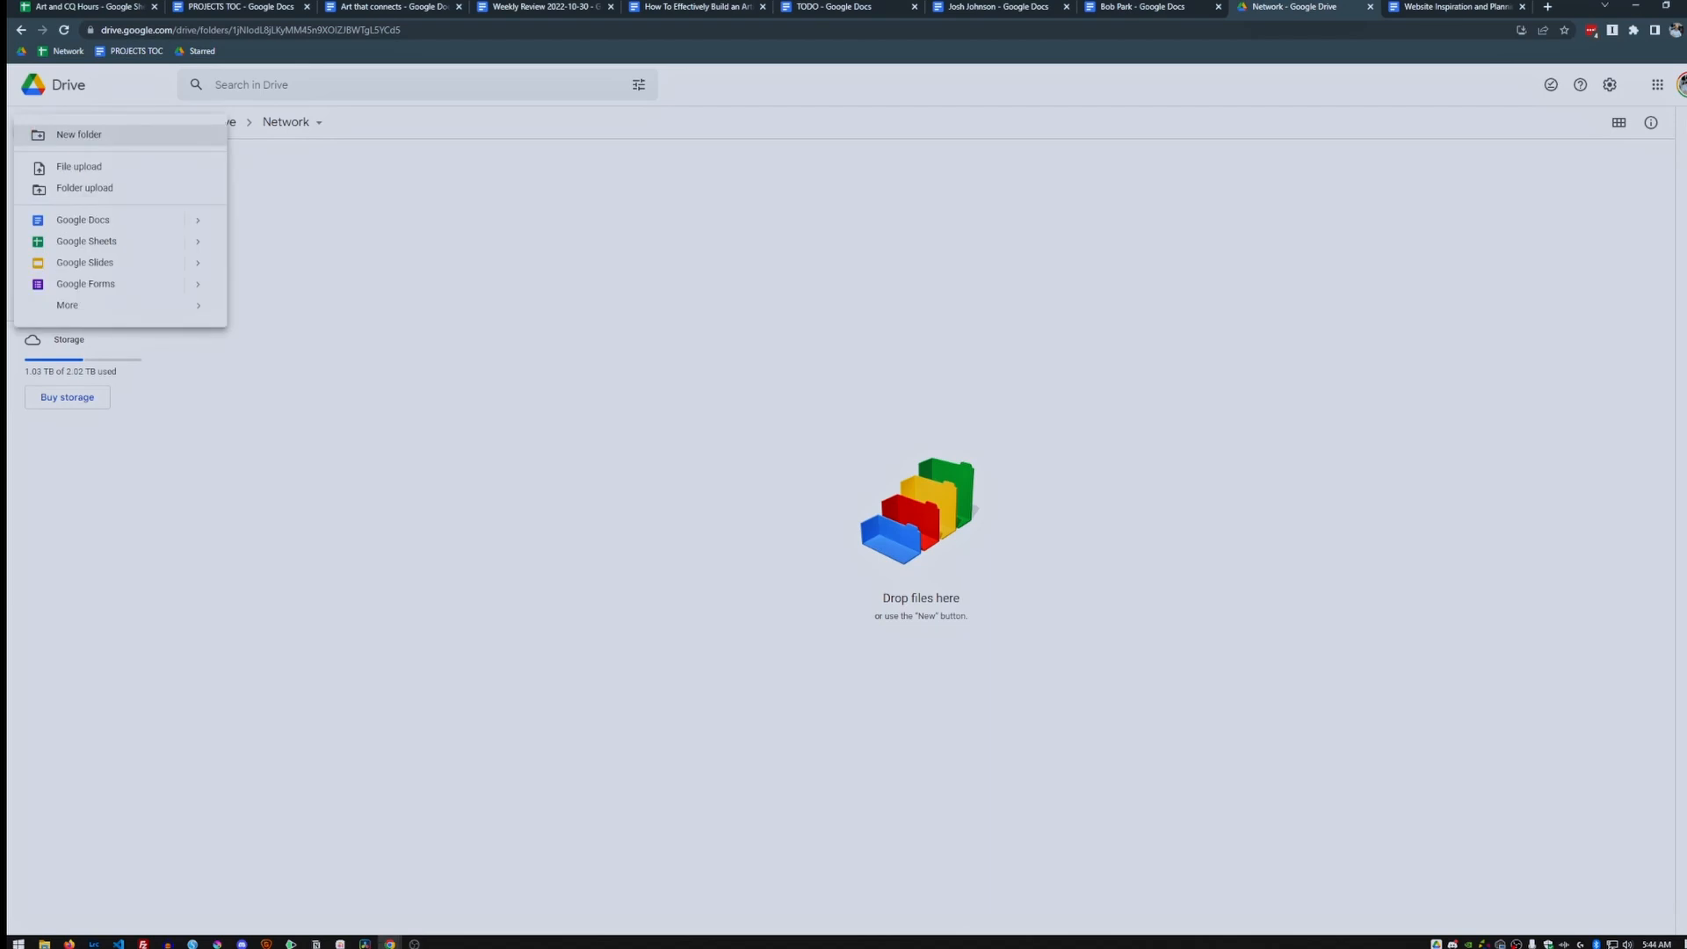
Create a blank spreadsheet titled 'Network' and widen column A slightly.
left_click(86, 241)
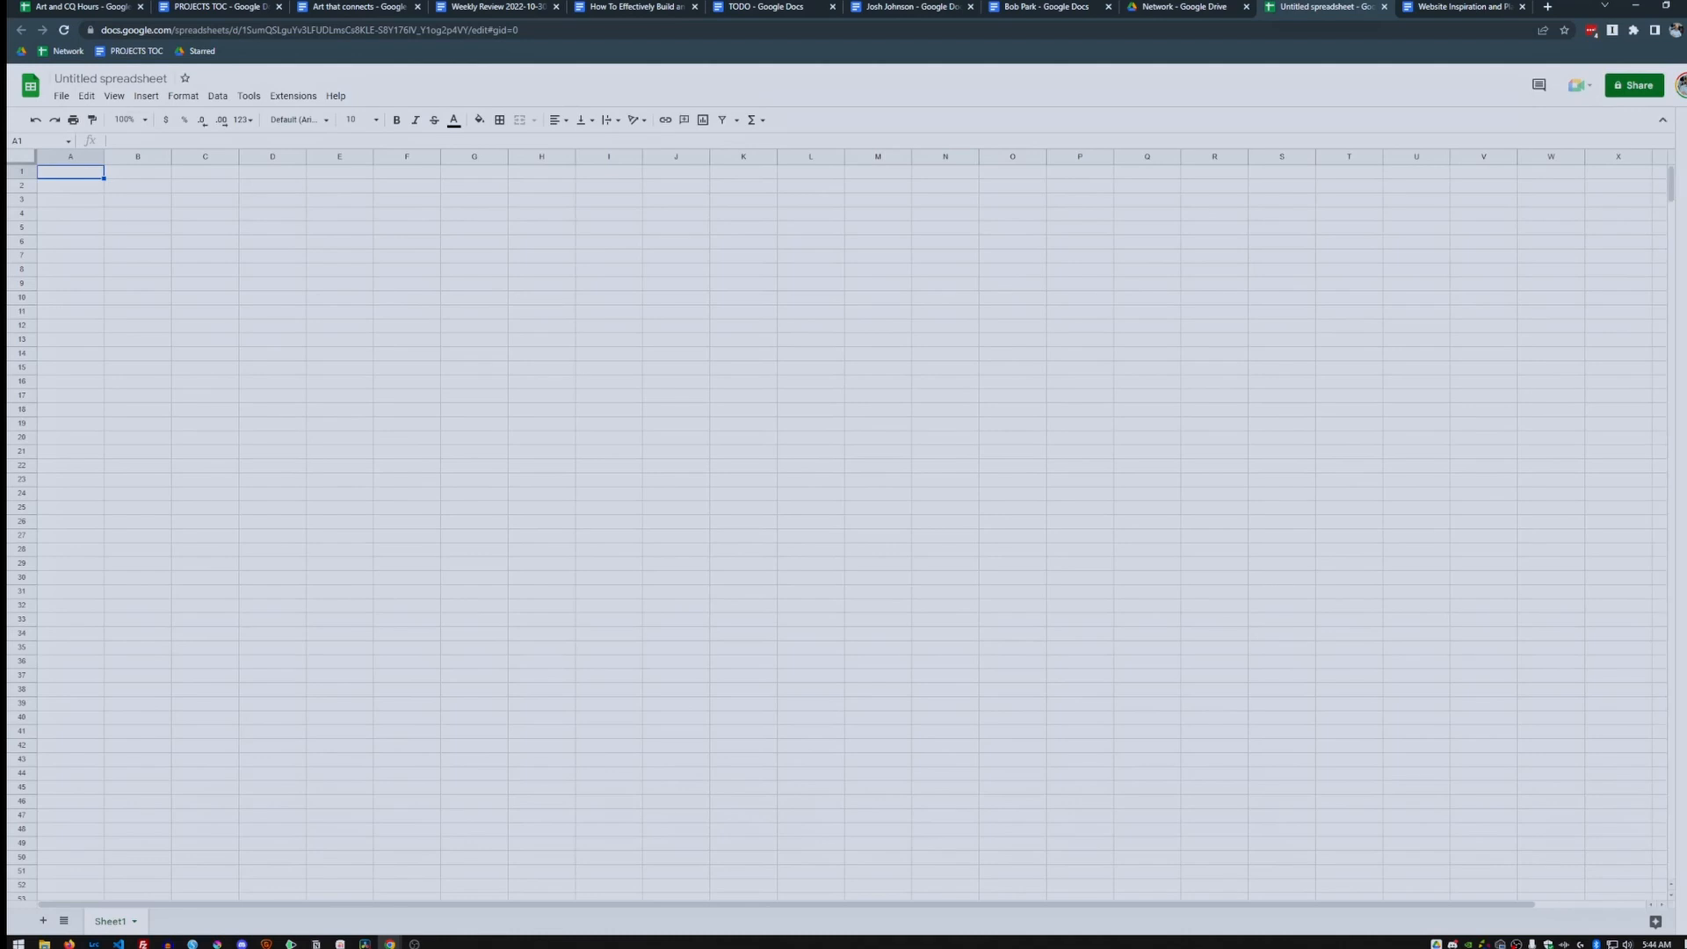
left_click(127, 79)
type("Network")
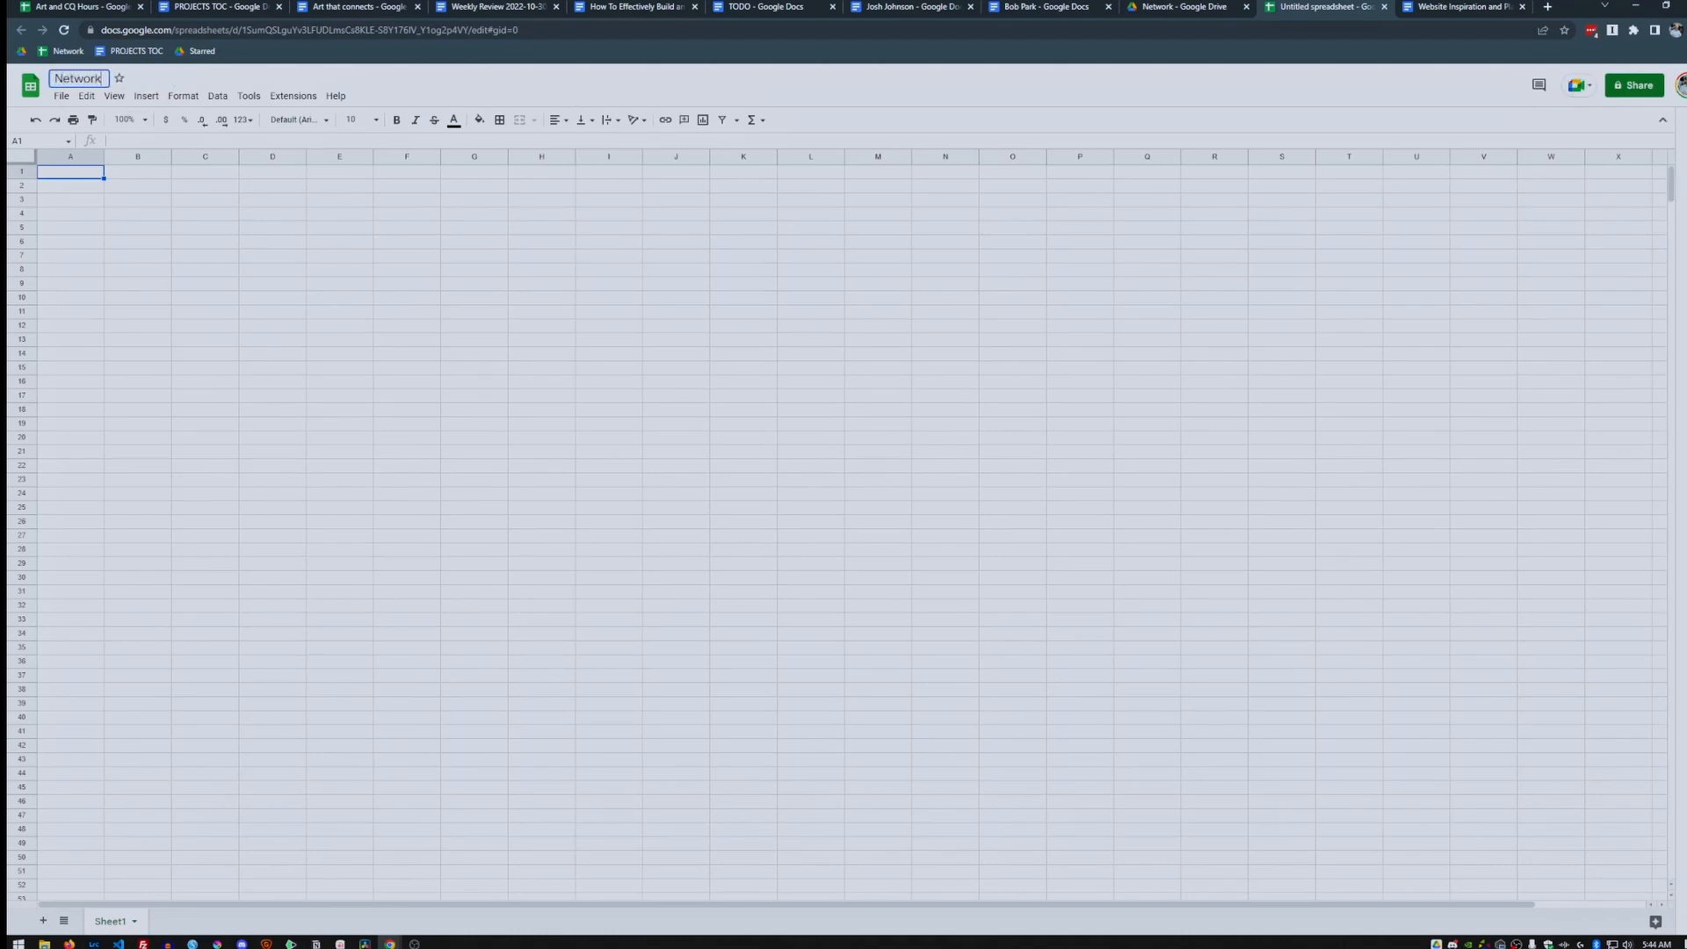
key("Return")
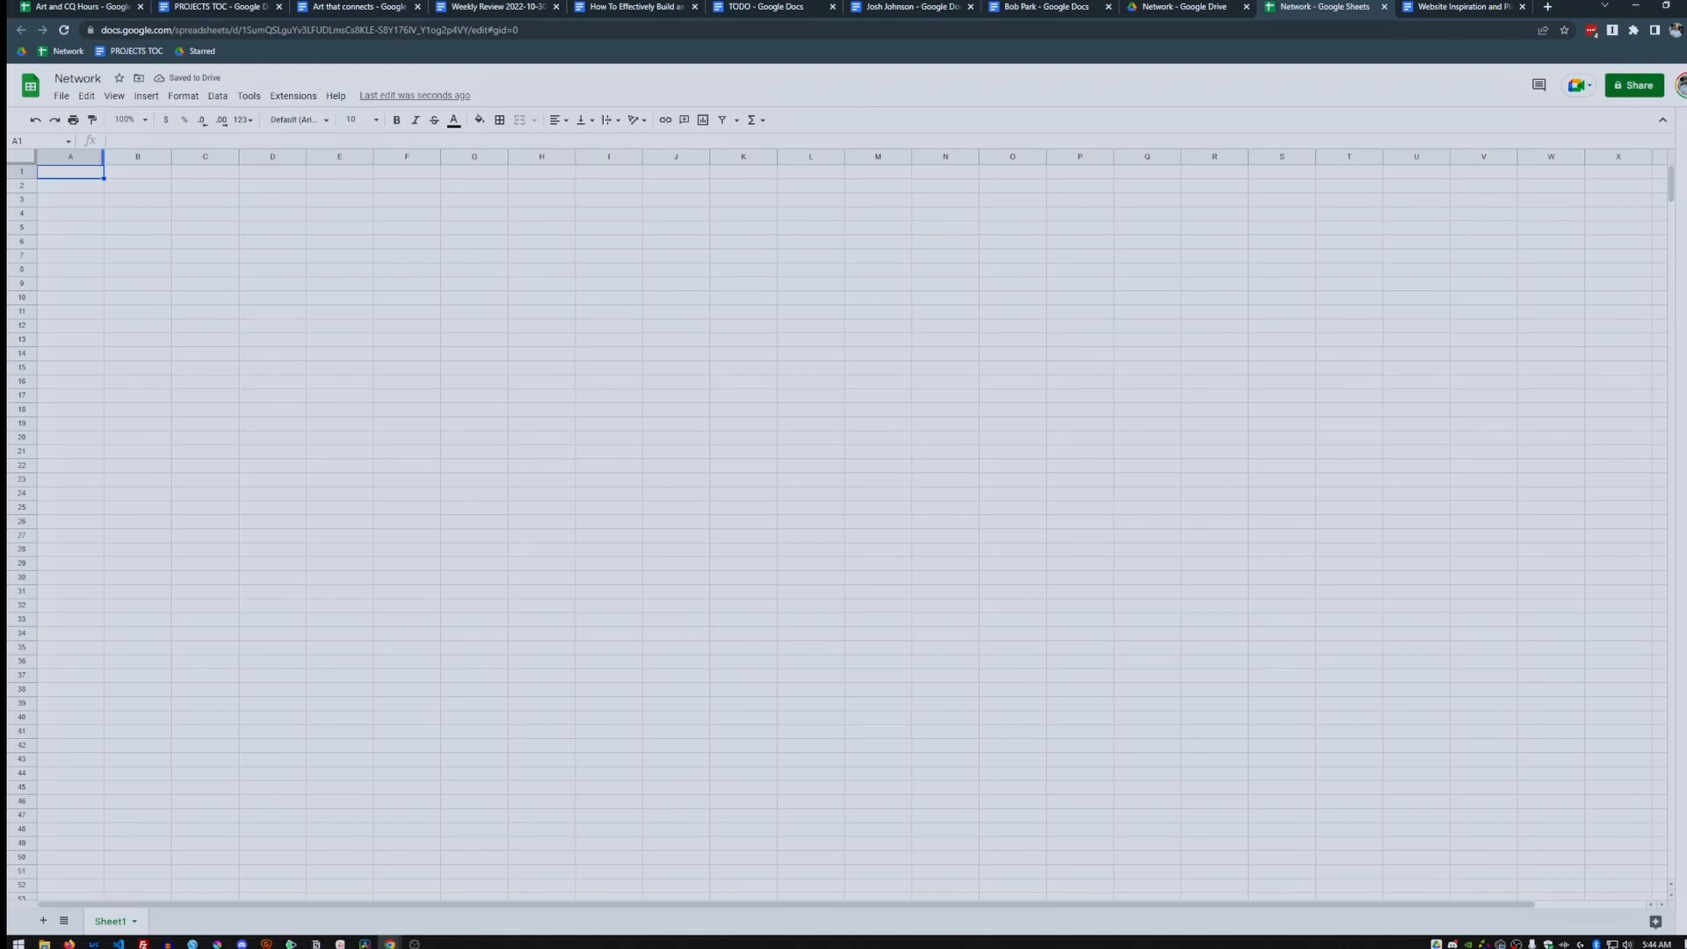
left_click_drag(103, 156, 123, 157)
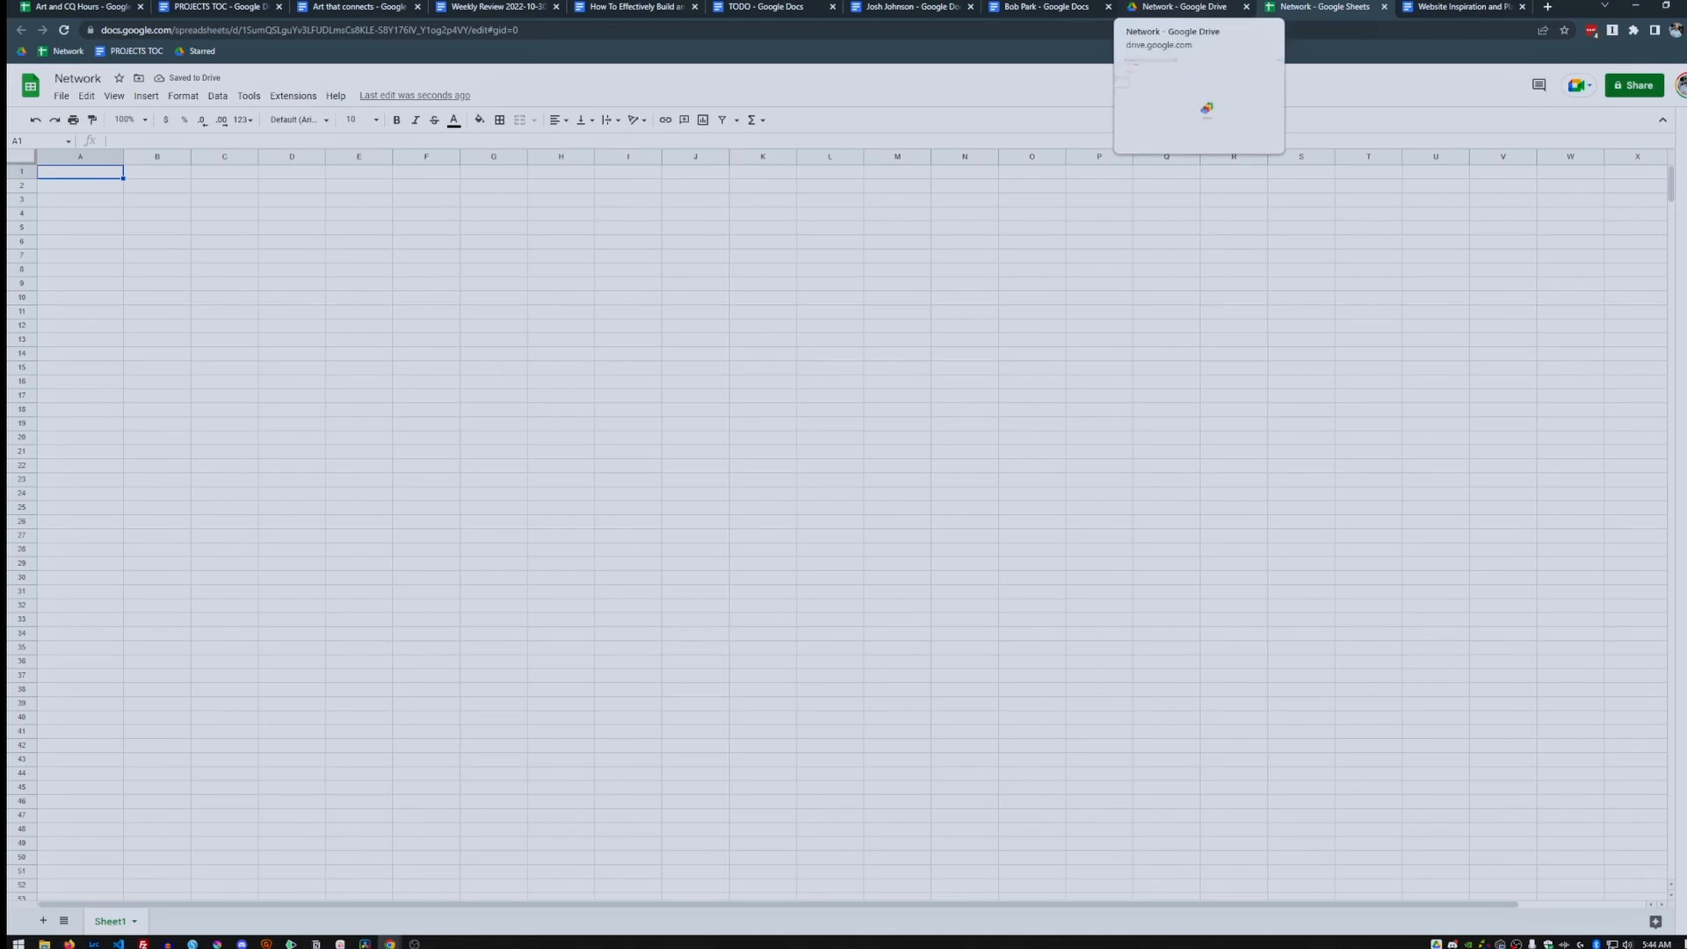
In Drive, add a new folder named 'Network' inside the Network folder.
left_click(1185, 7)
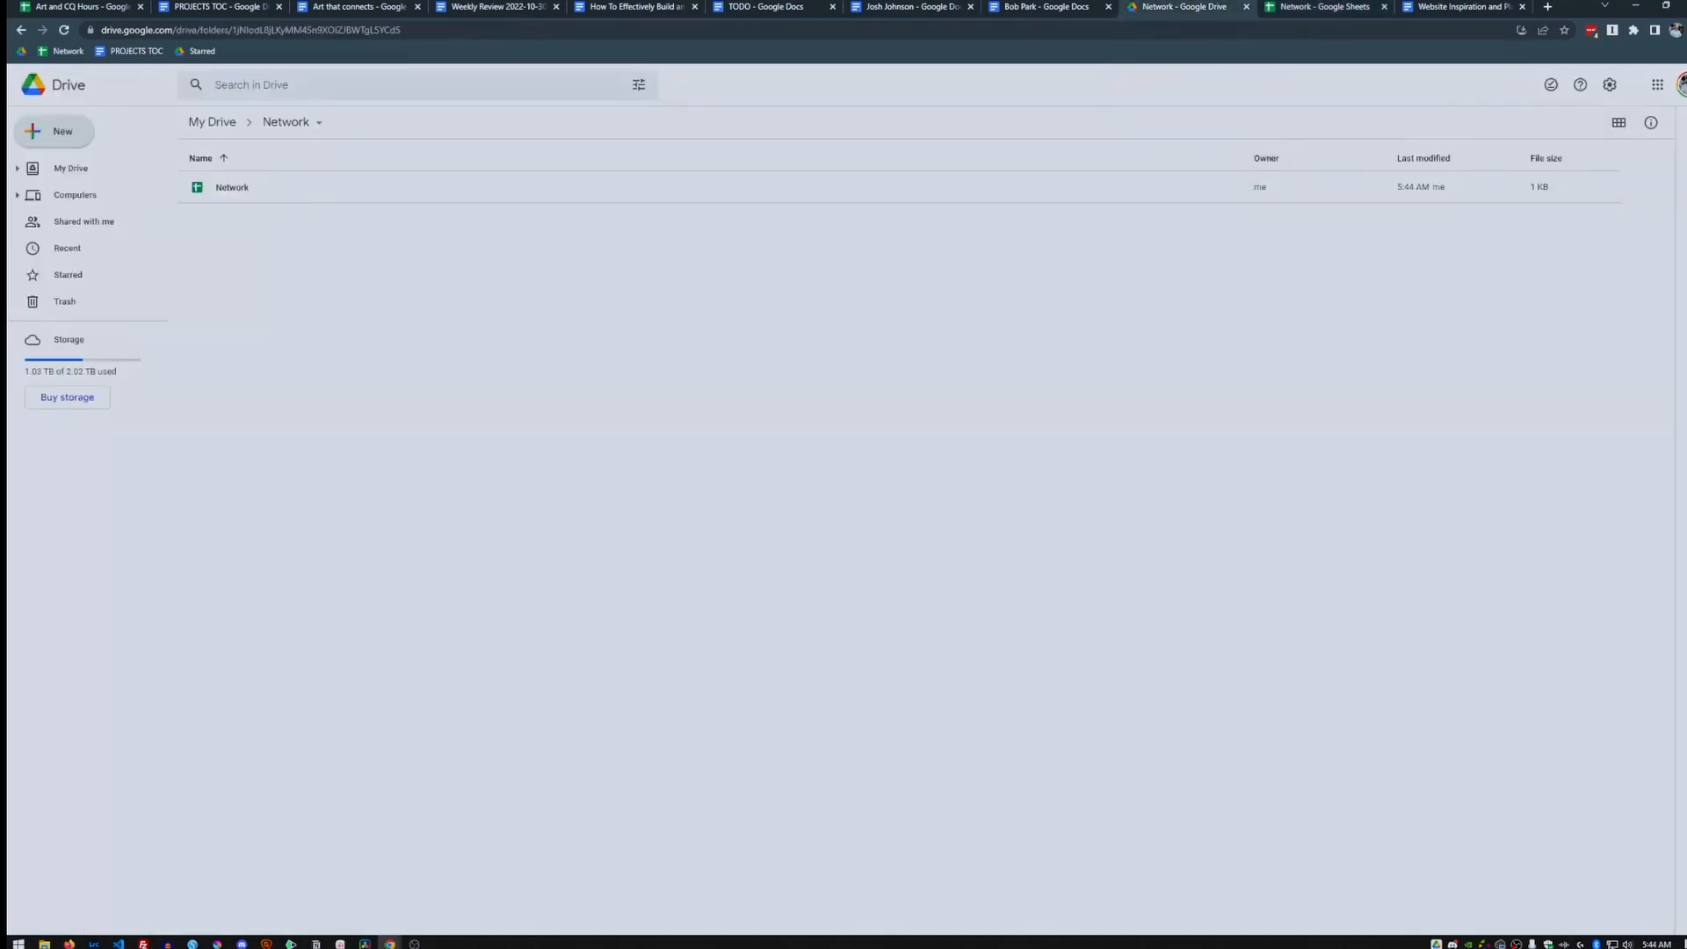
right_click(248, 272)
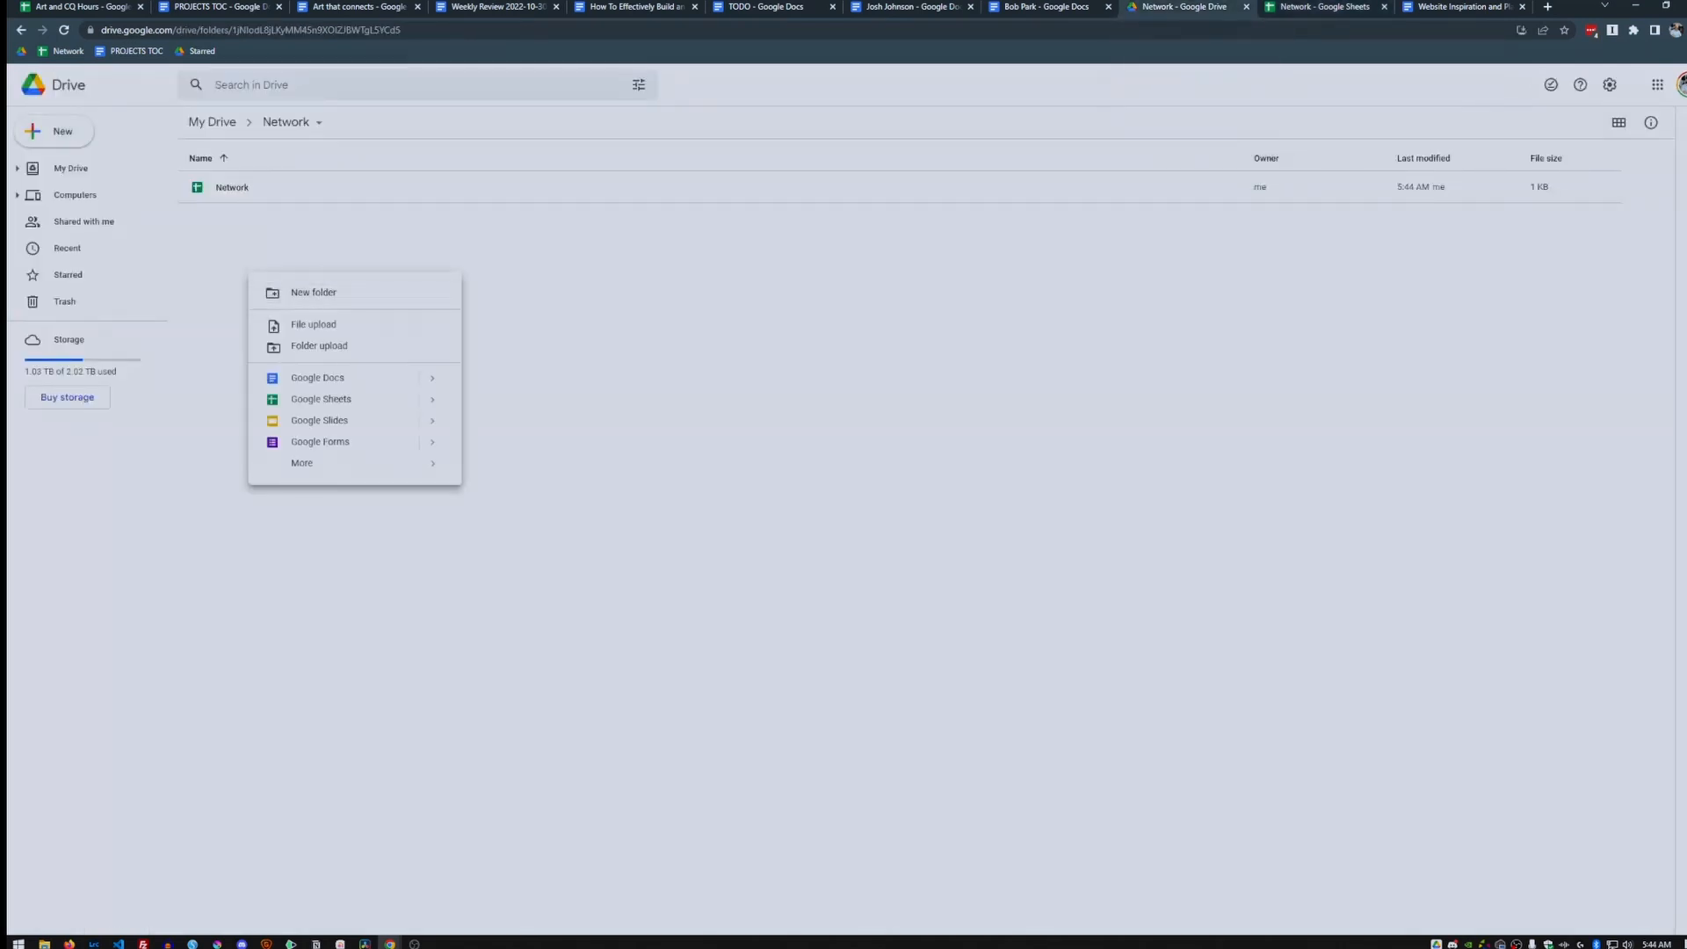
left_click(204, 254)
left_click(55, 132)
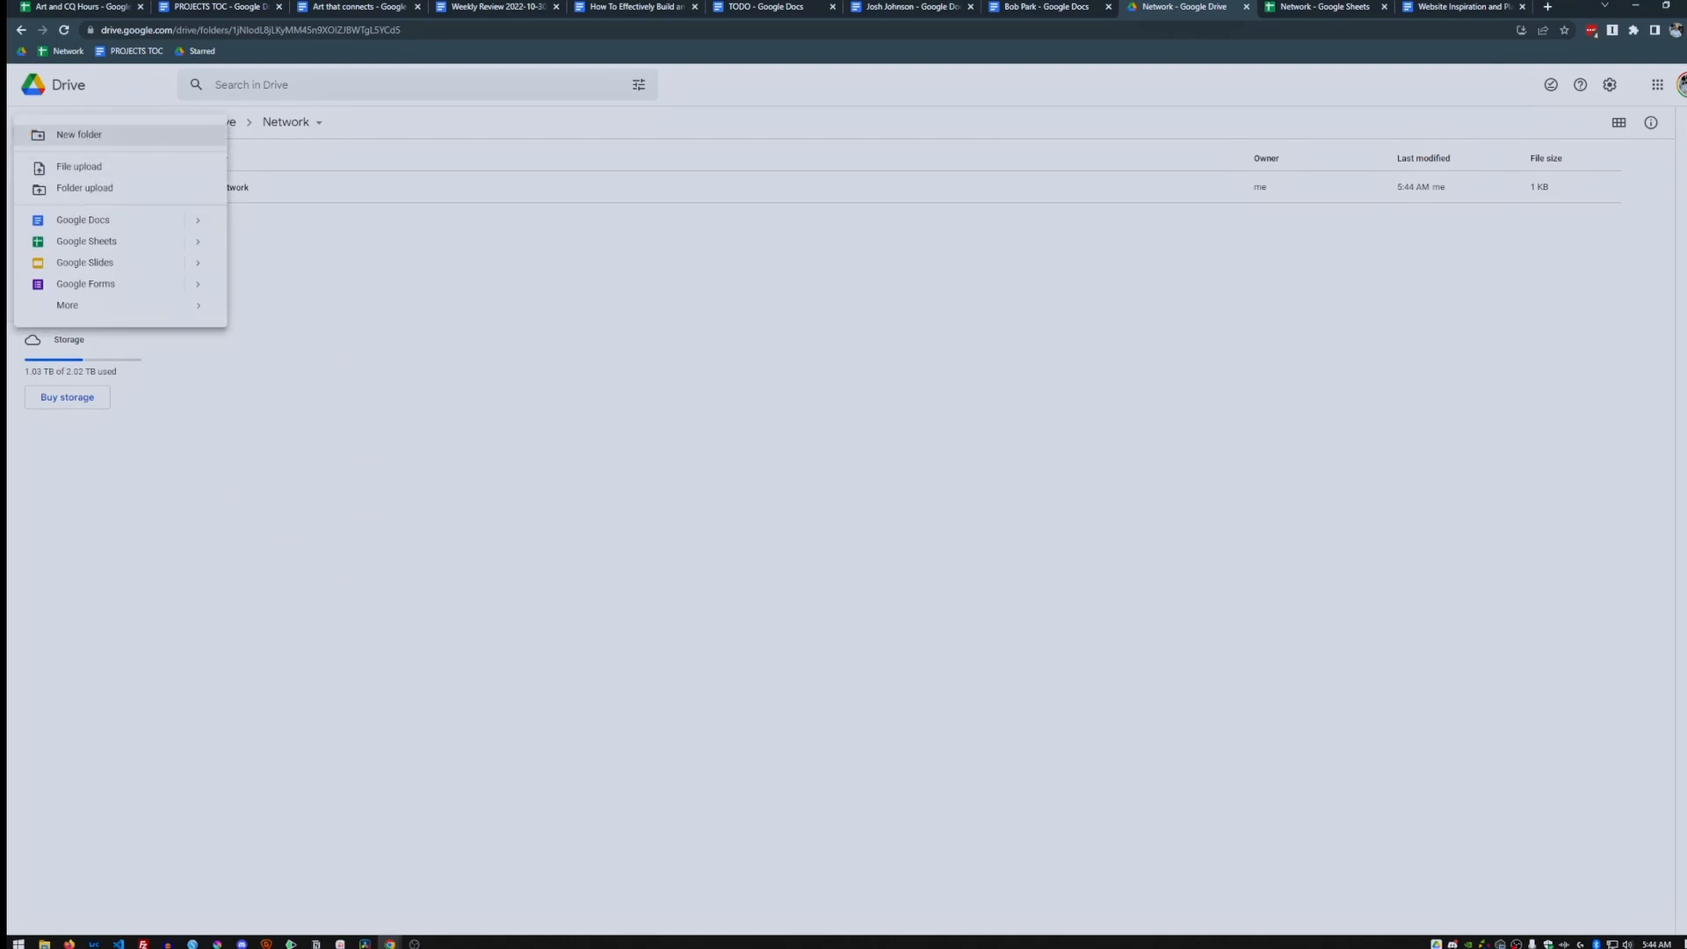
left_click(54, 134)
type("Network")
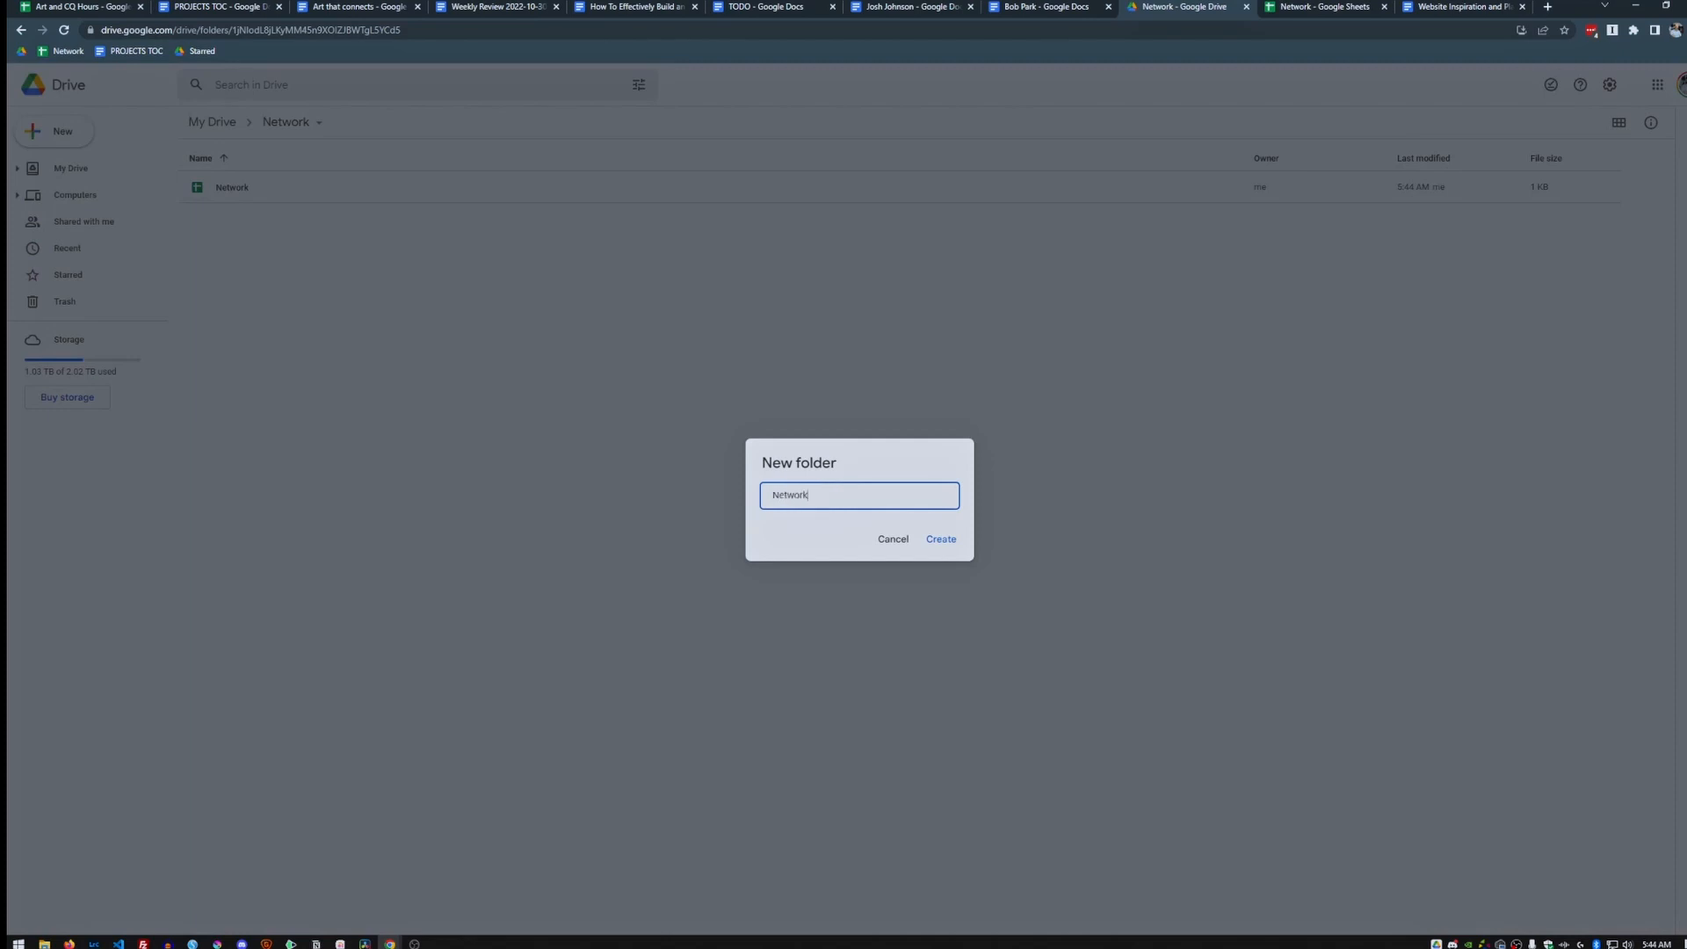
key("Return")
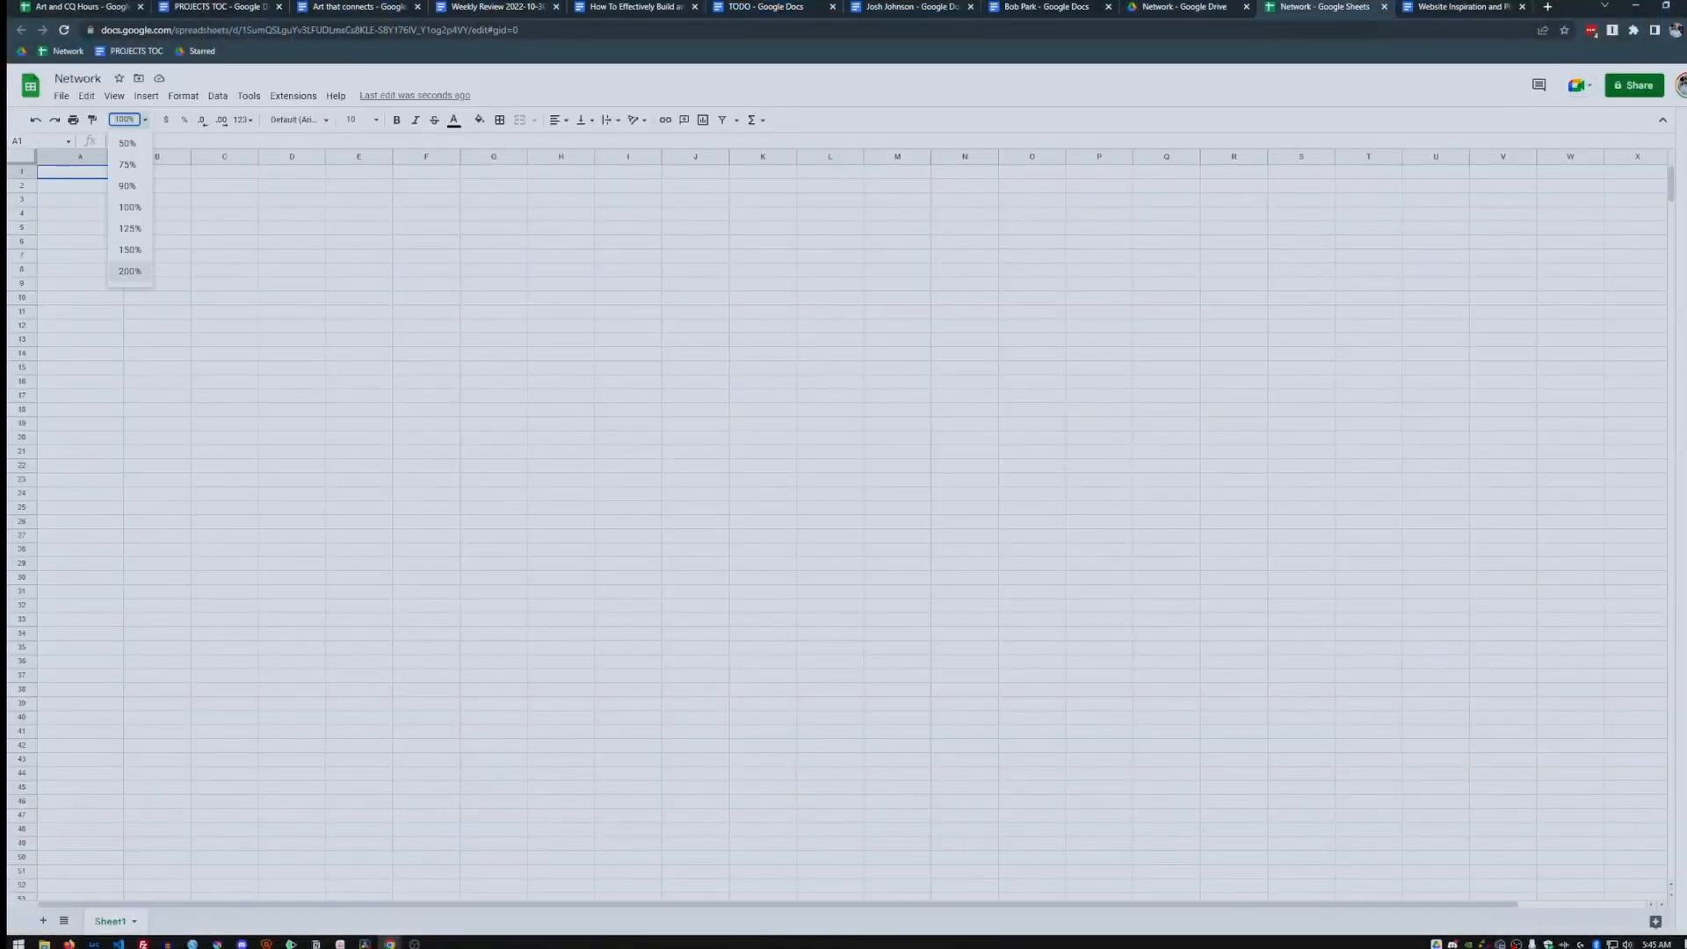
Set the sheet zoom to 150% and drag the freeze bars below row 1 and right of column A.
key("Return")
left_click(131, 120)
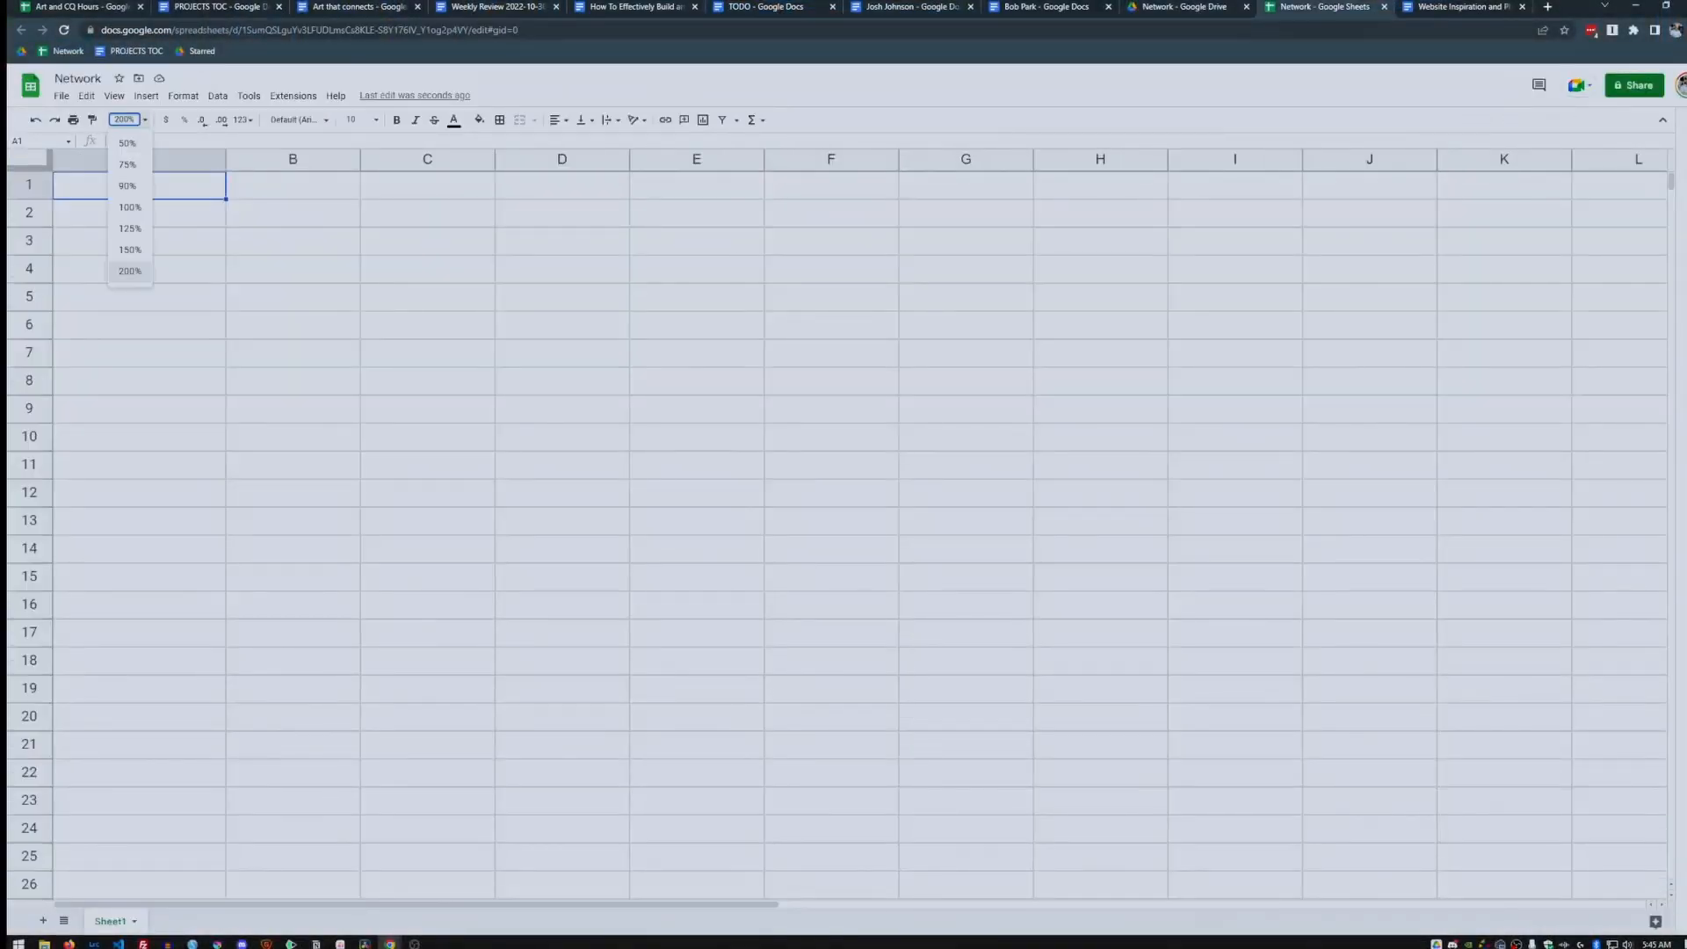
left_click(130, 251)
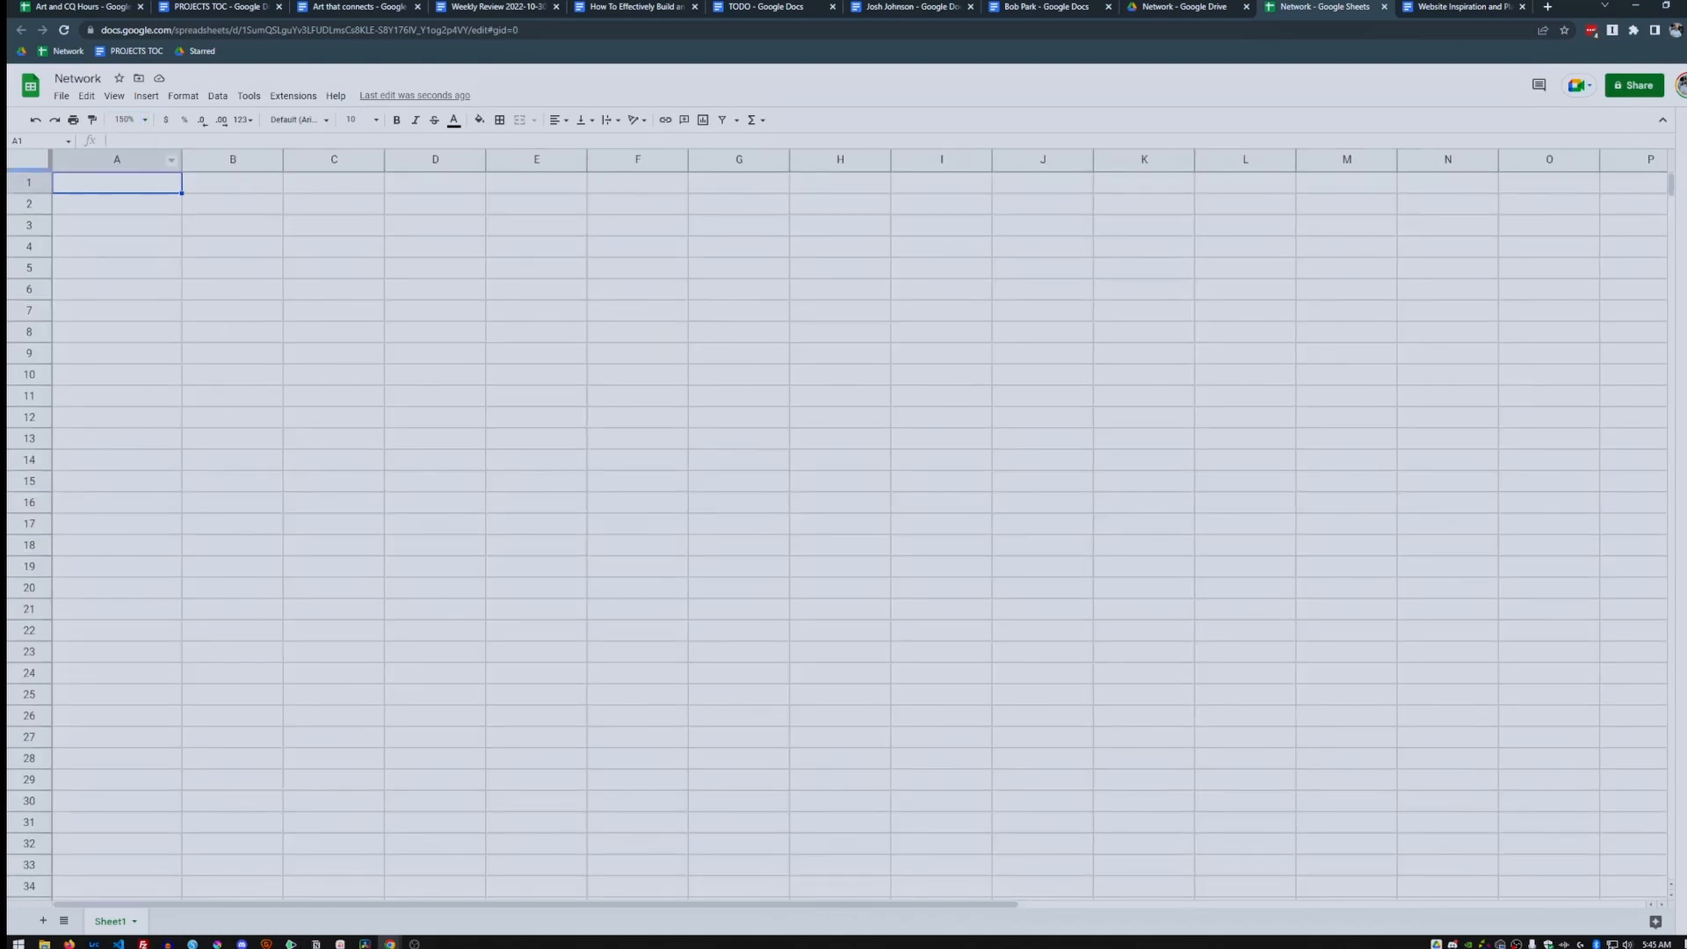
left_click_drag(30, 170, 29, 194)
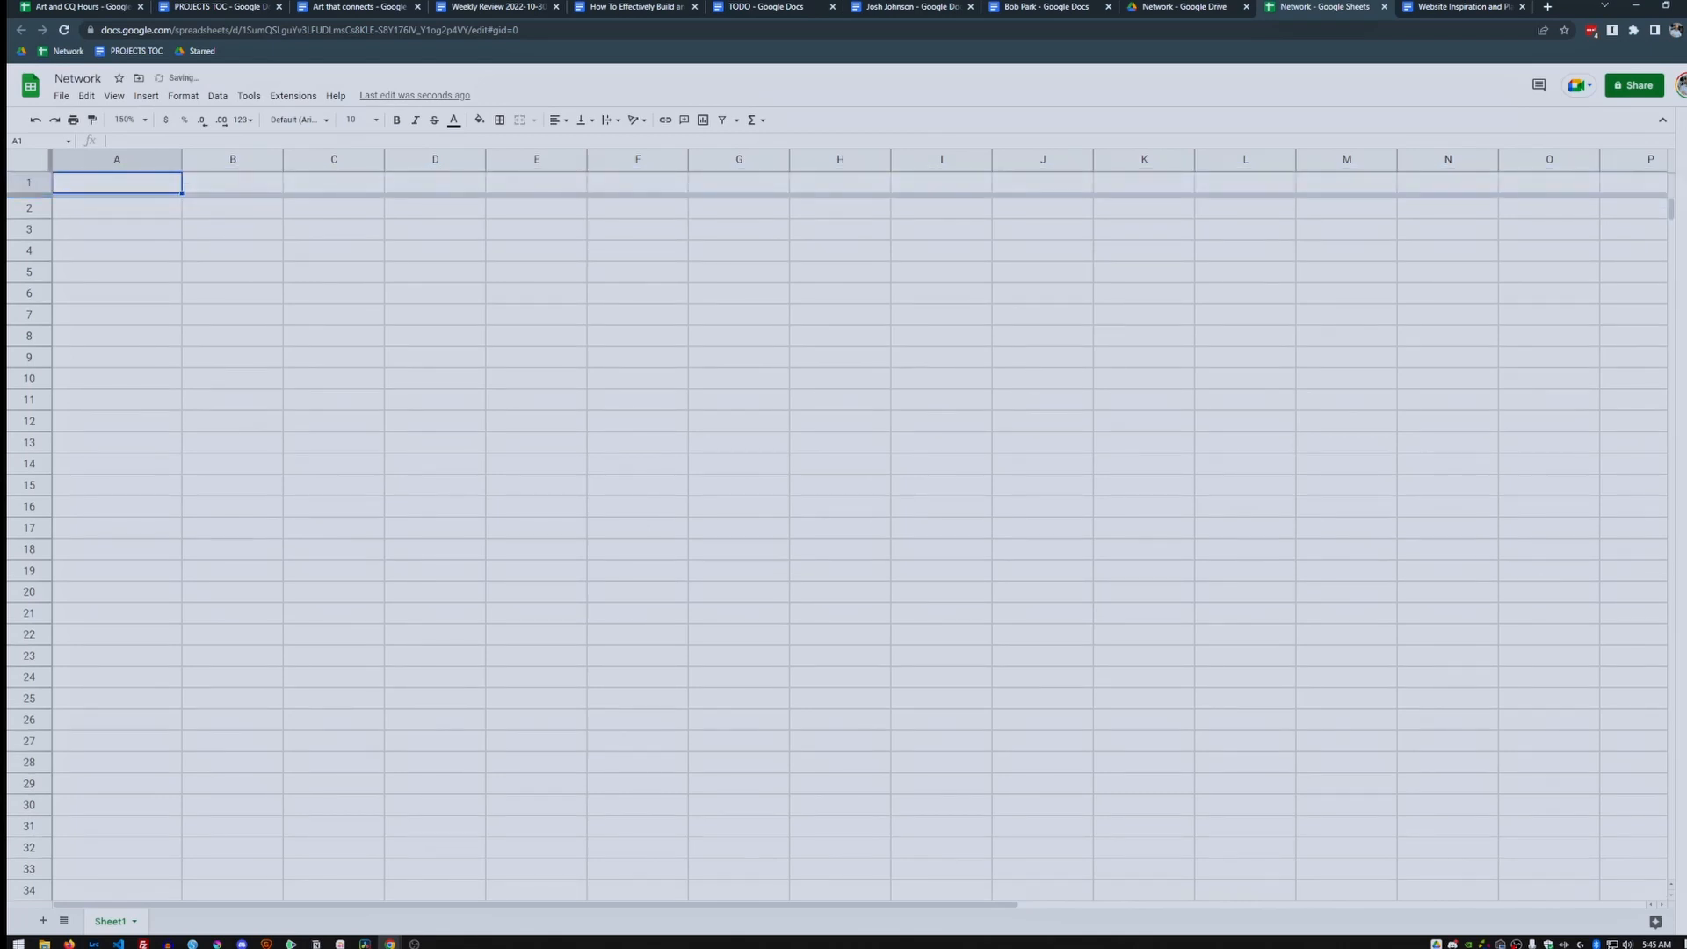
left_click_drag(50, 160, 183, 160)
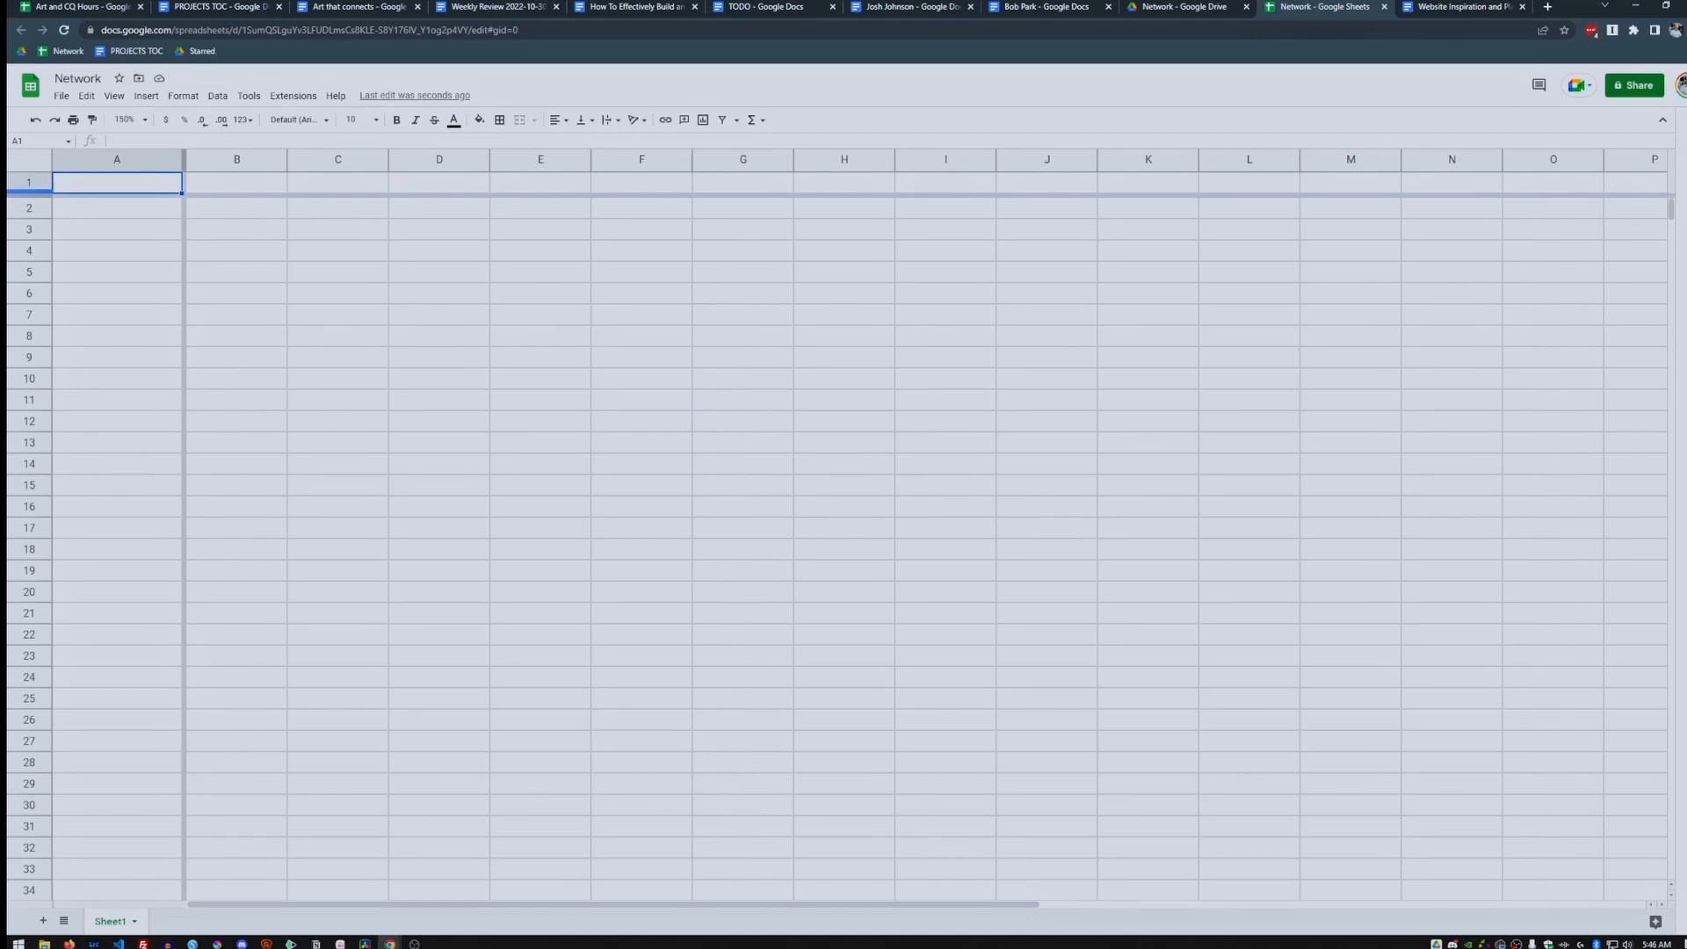
left_click_drag(184, 160, 44, 168)
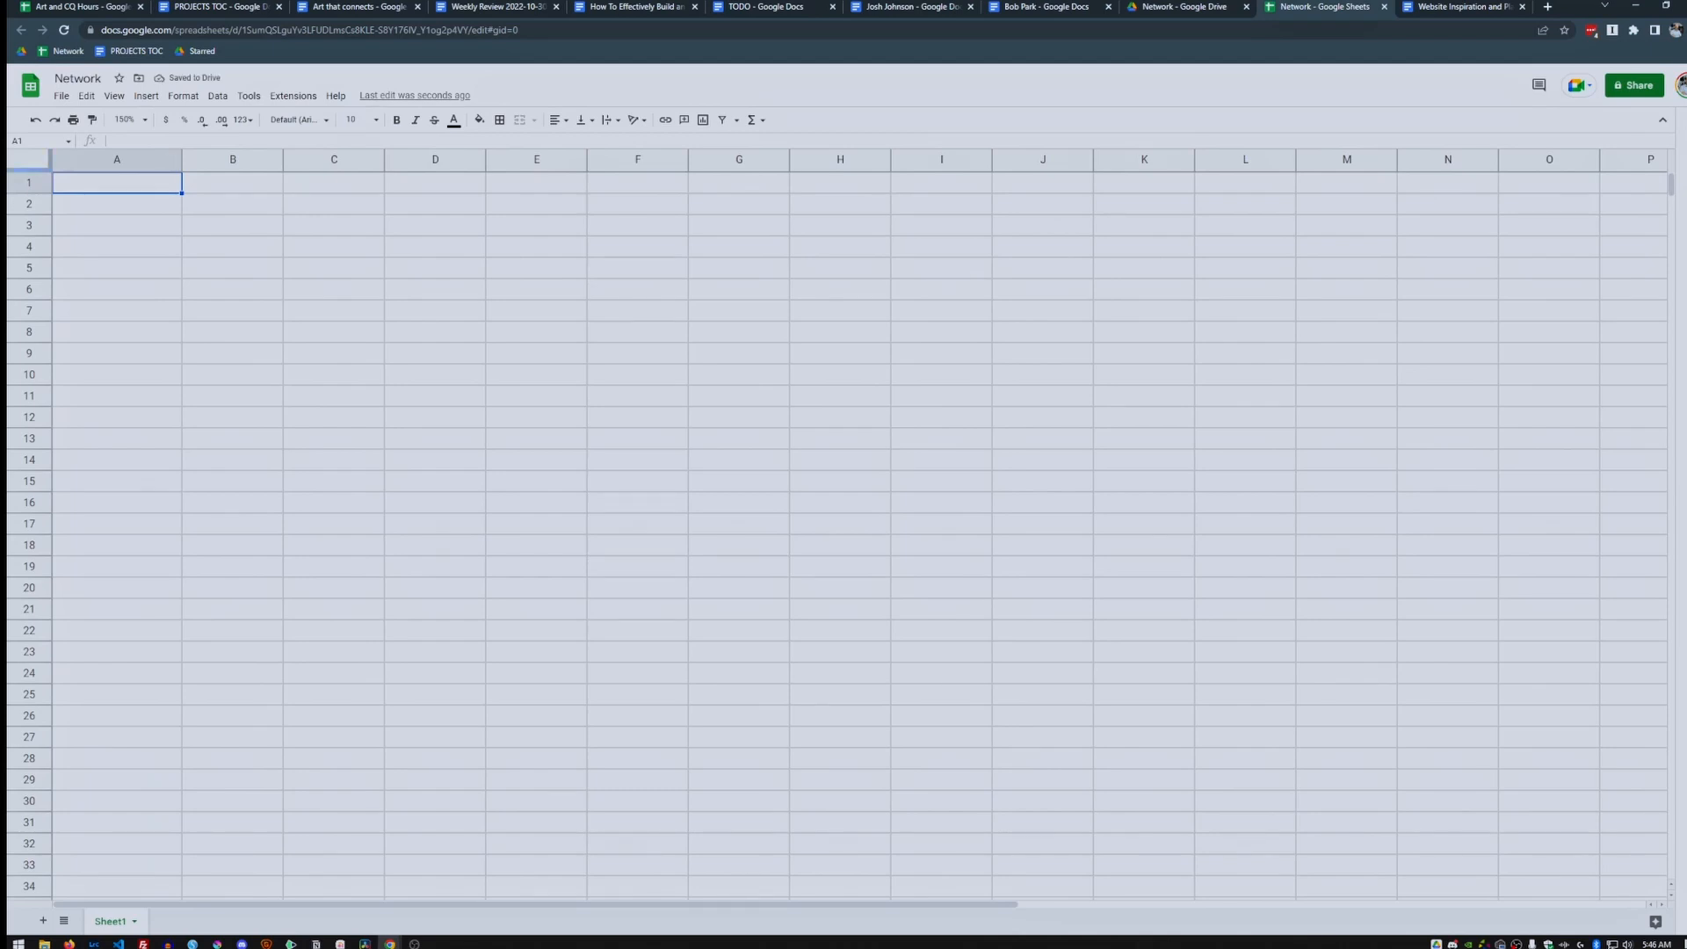
left_click_drag(31, 169, 31, 190)
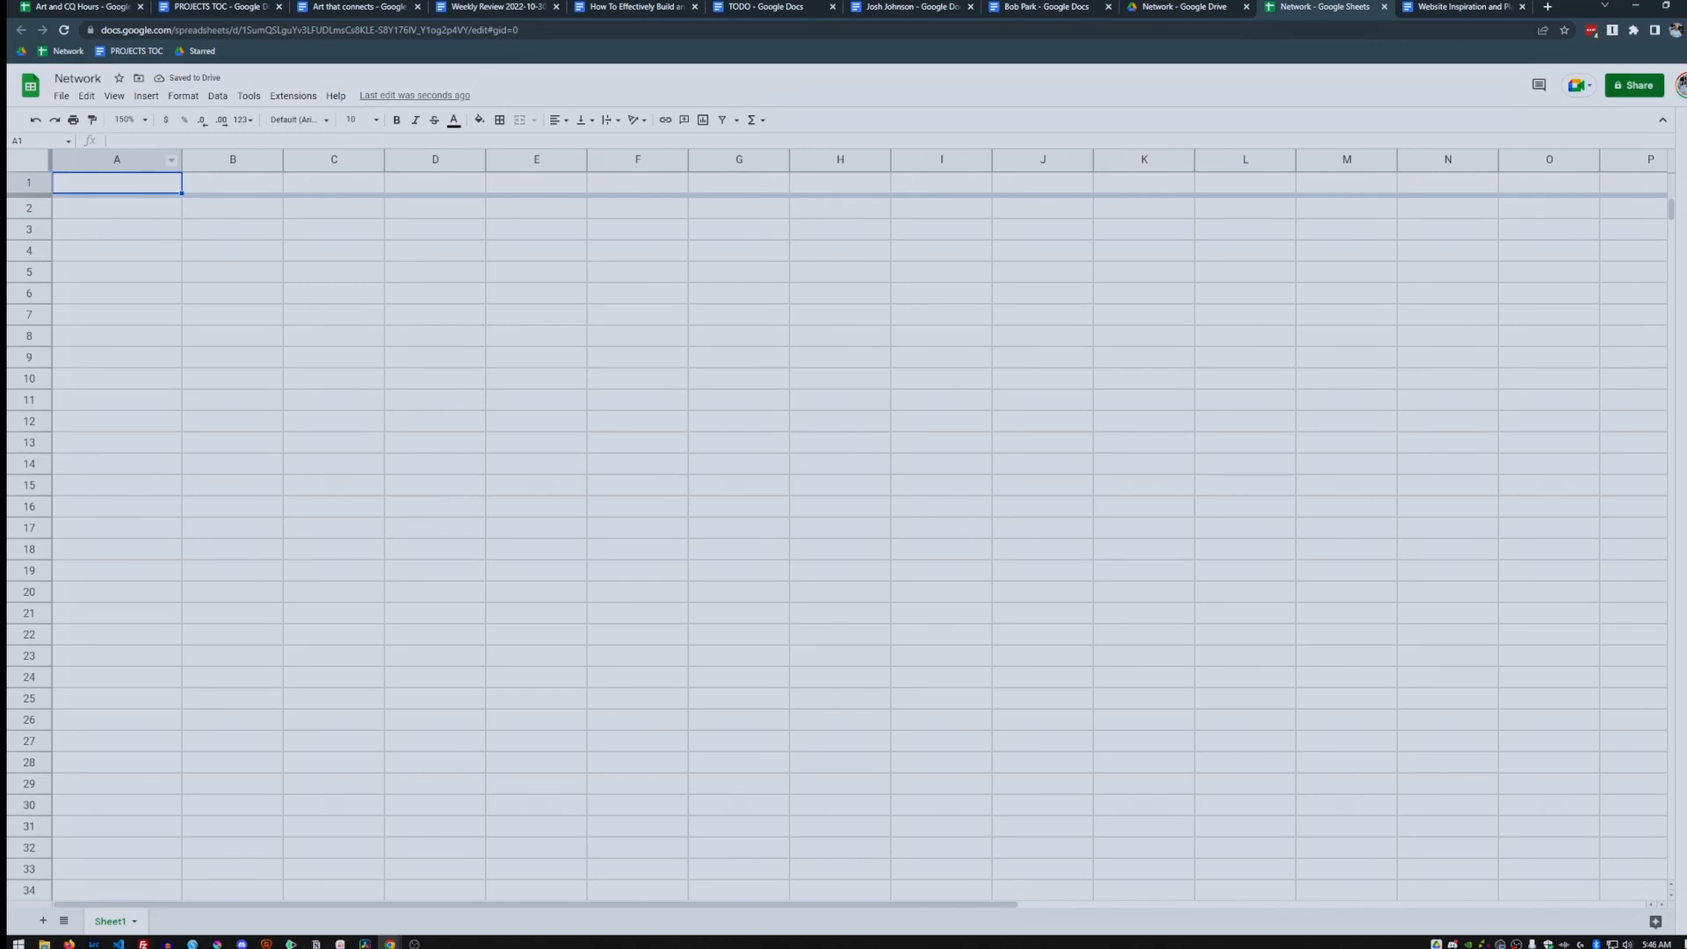
left_click_drag(50, 160, 182, 160)
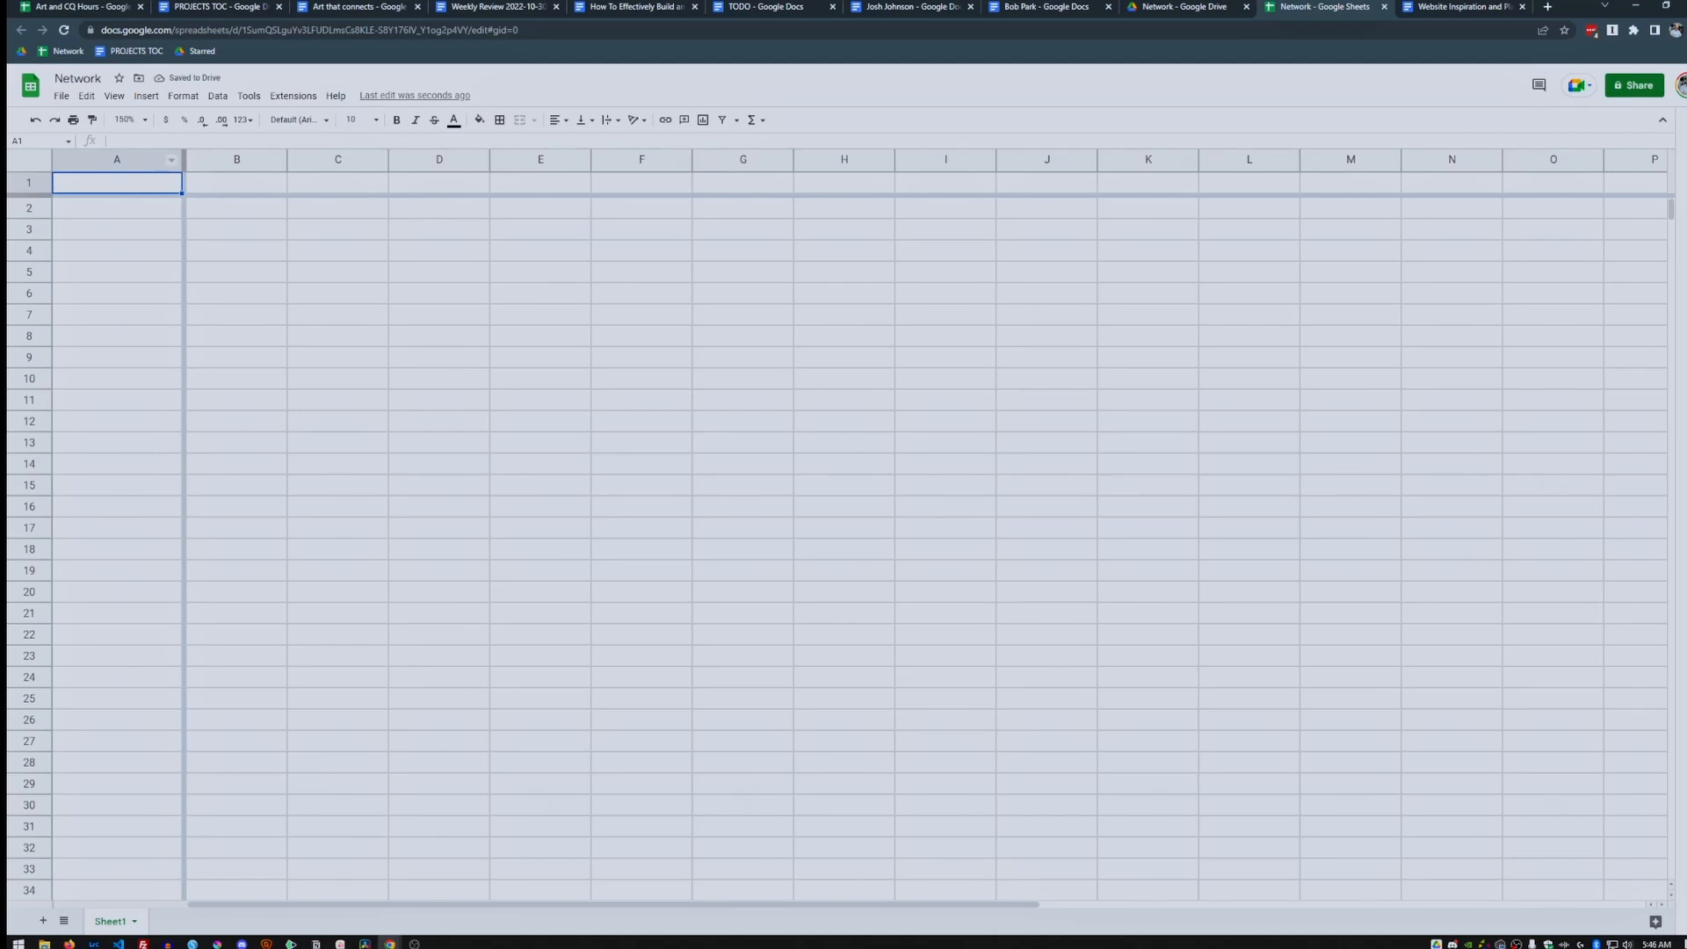
Scroll the sheet to confirm row 1 and column A stay frozen.
scroll(844, 527, "right", 6)
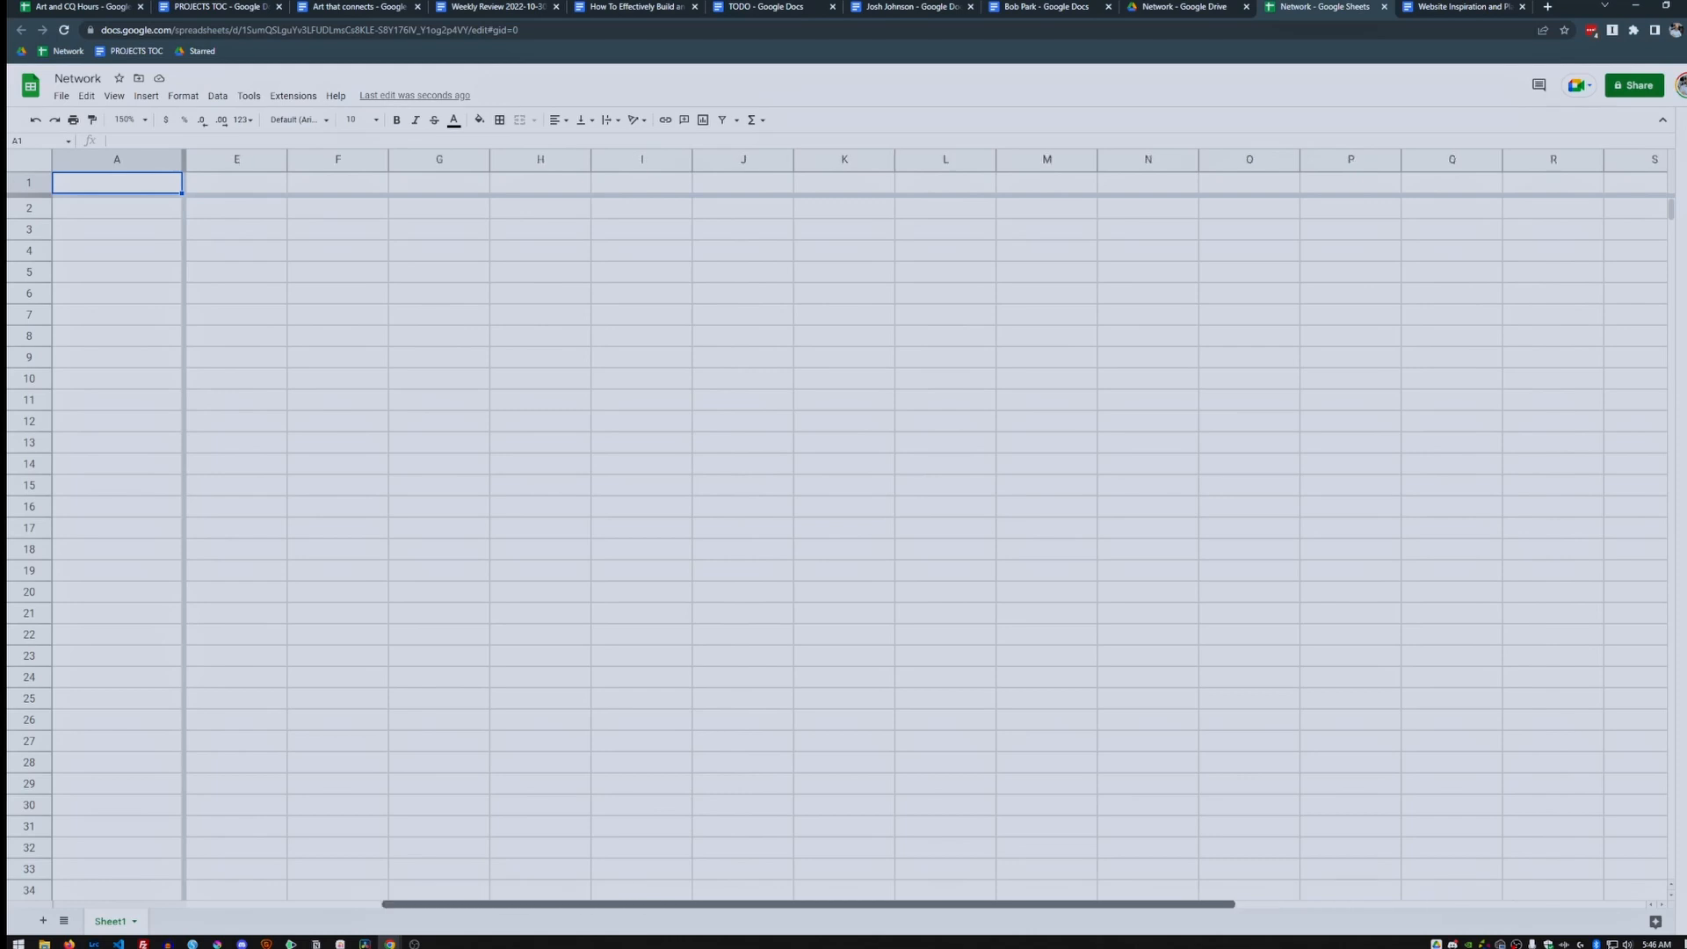
scroll(844, 528, "left", 6)
scroll(844, 528, "right", 5)
scroll(843, 527, "left", 1)
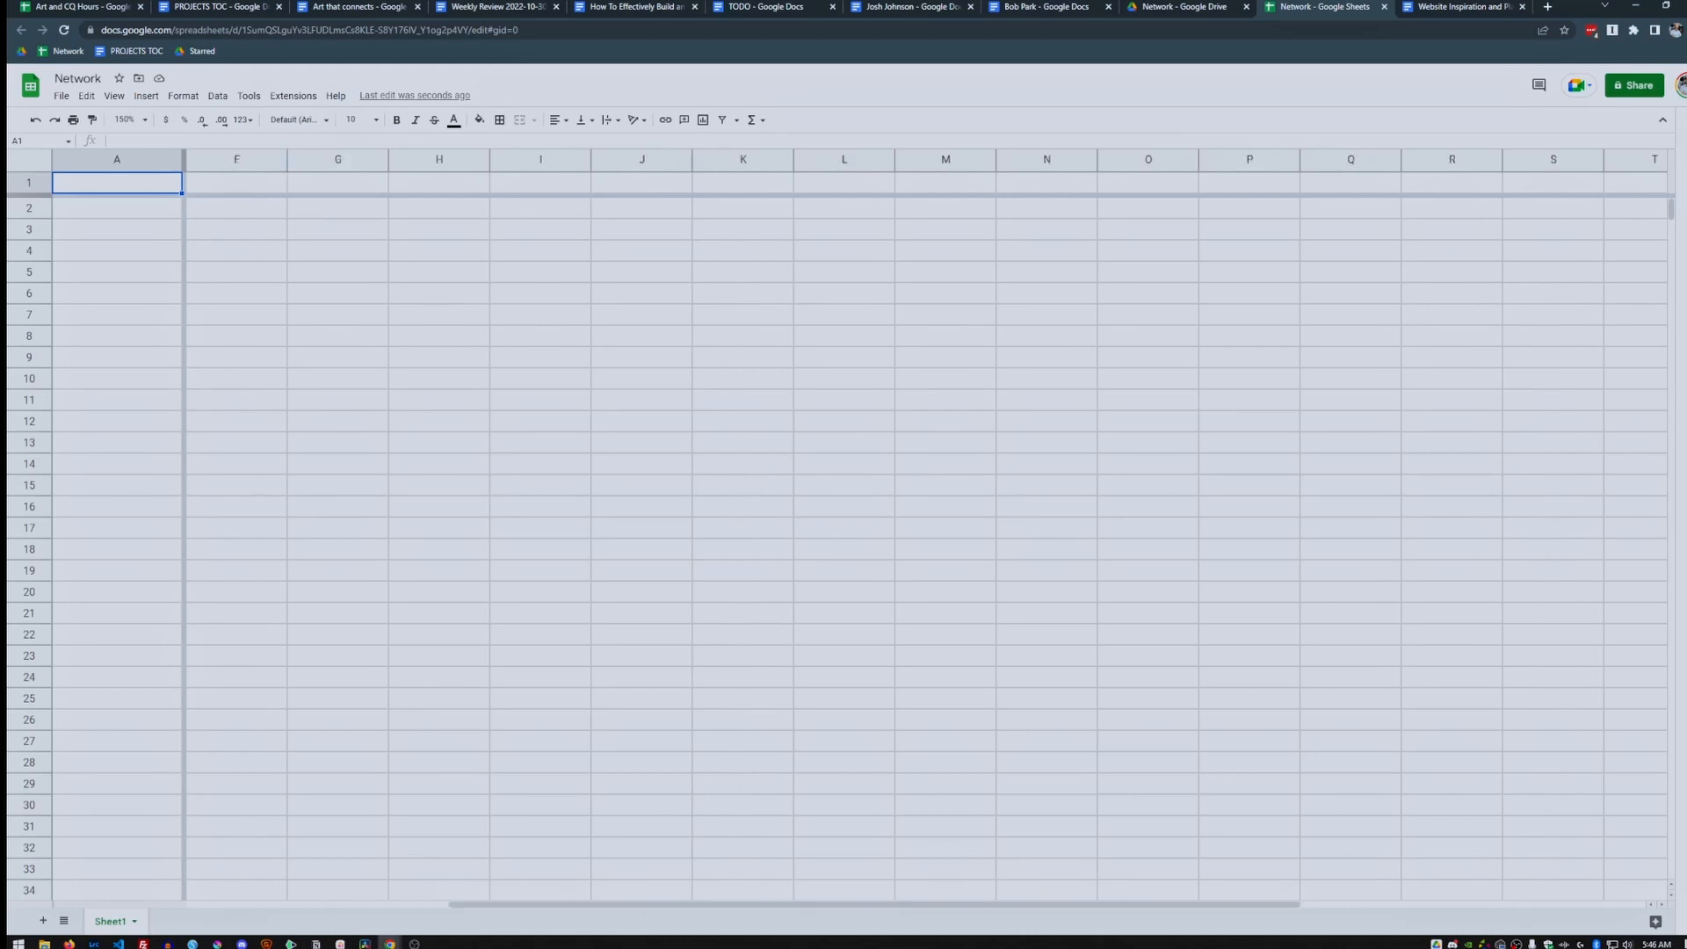
scroll(843, 527, "left", 4)
scroll(844, 527, "down", 5)
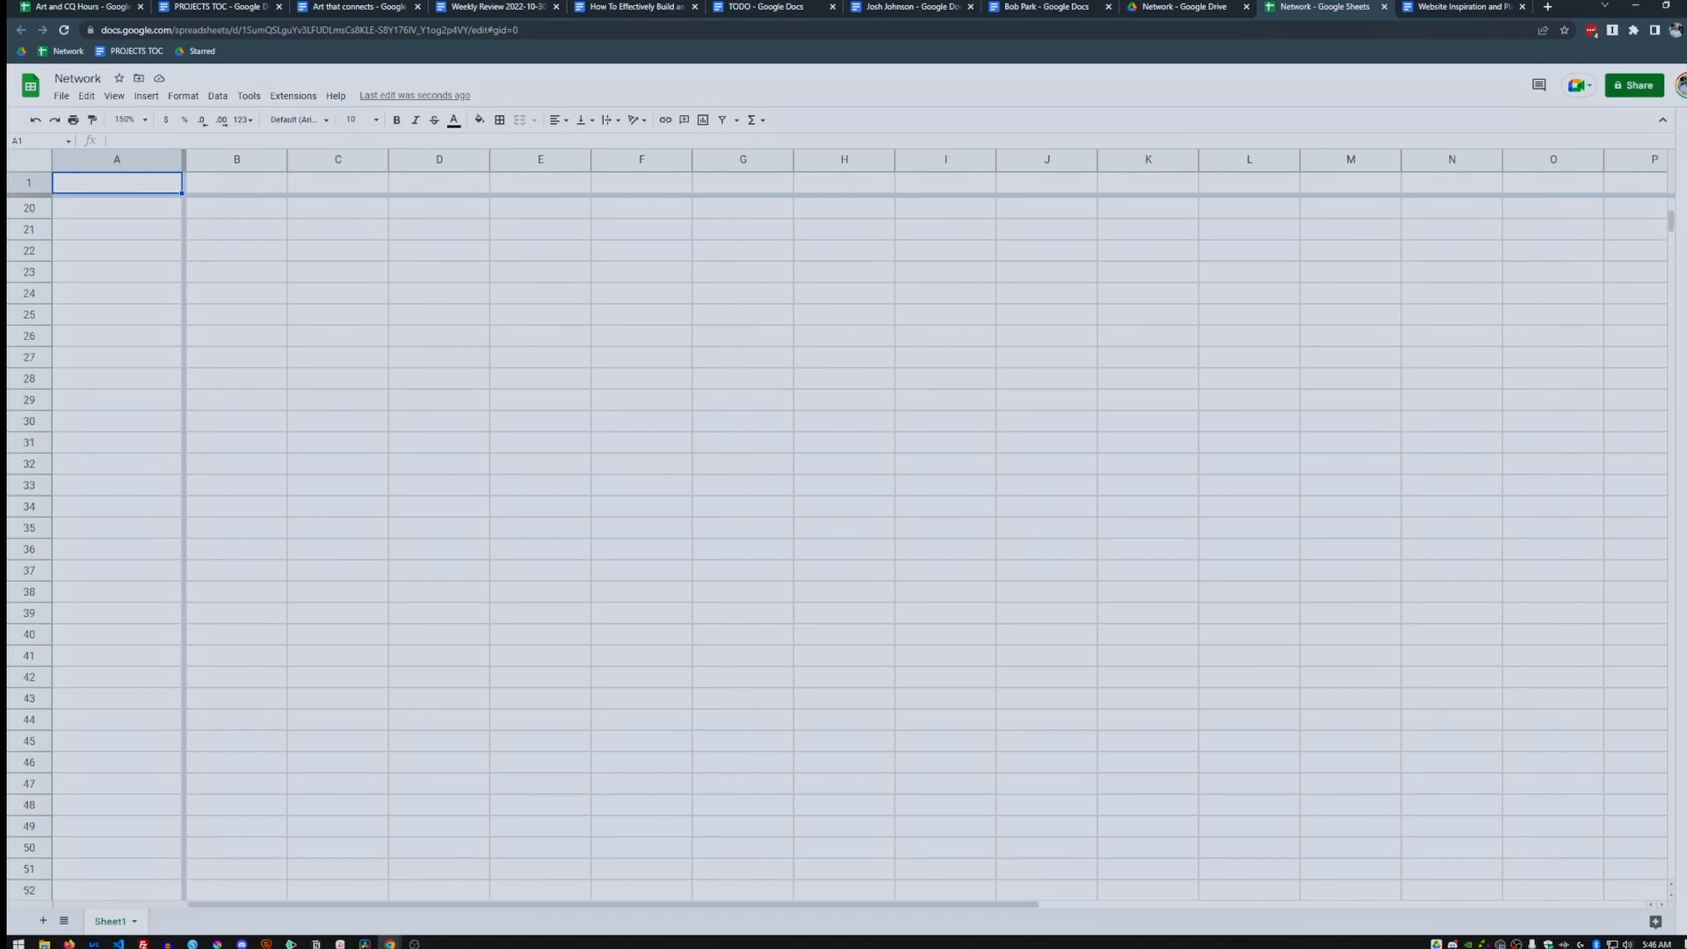
scroll(844, 528, "up", 5)
key("Return")
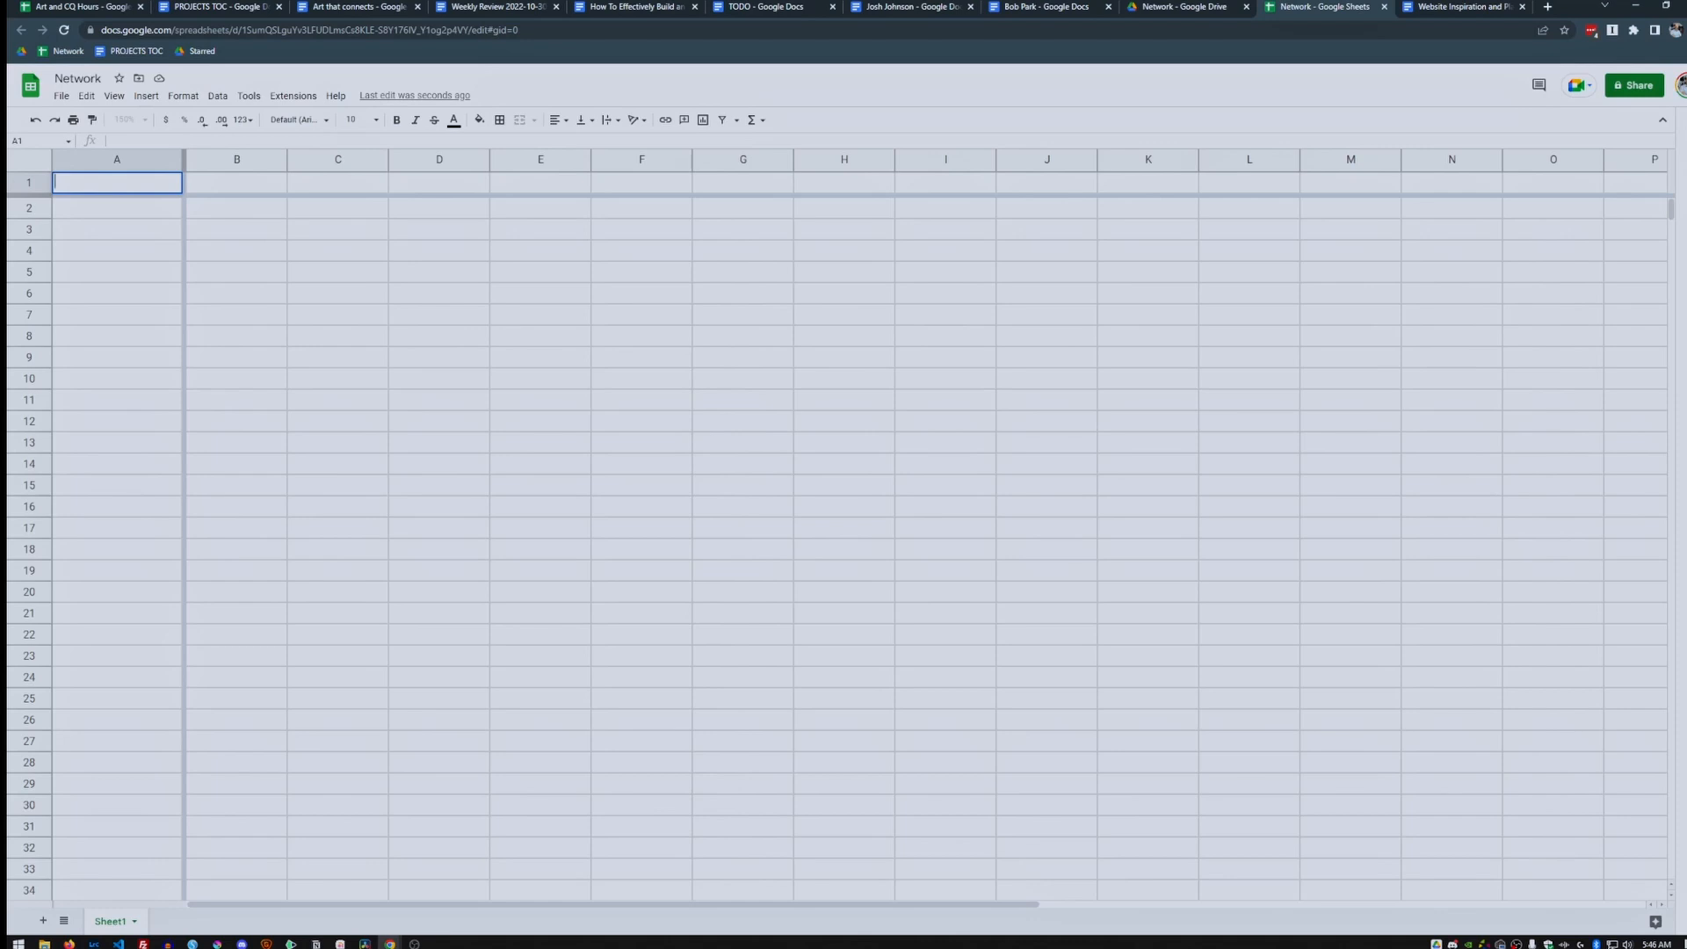
Enter headers Name, Last, Next, List, Email, Notes, Relation, Group, Profession across row 1.
type("Name")
key("Tab")
type("Last")
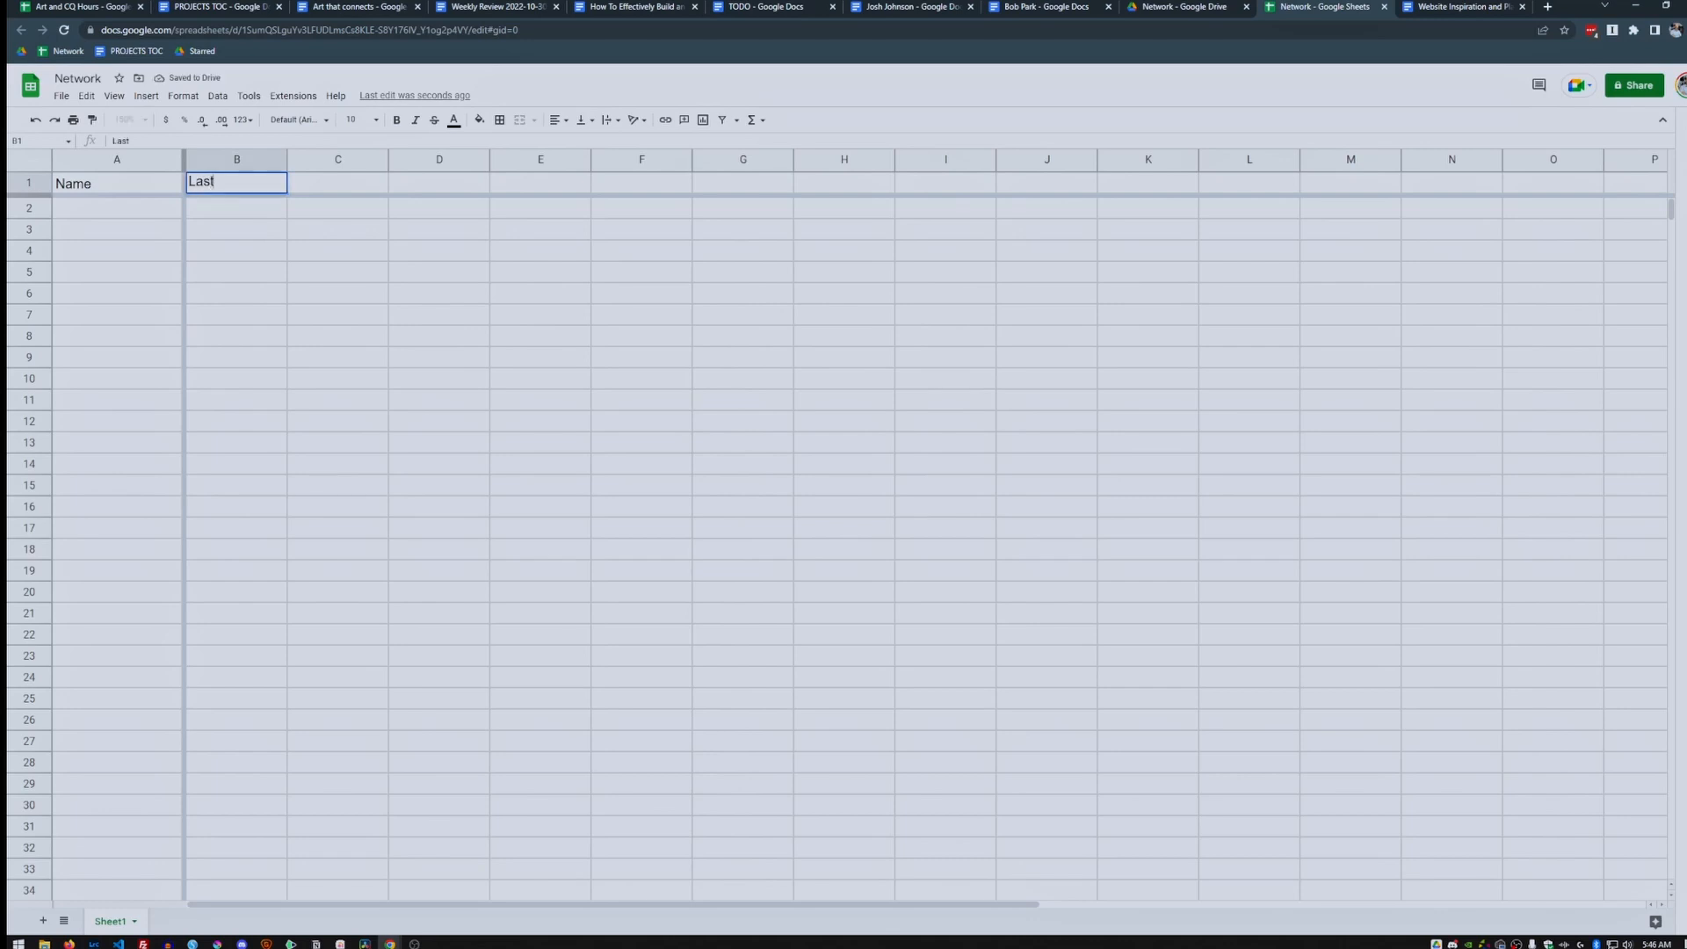
key("Tab")
type("Next")
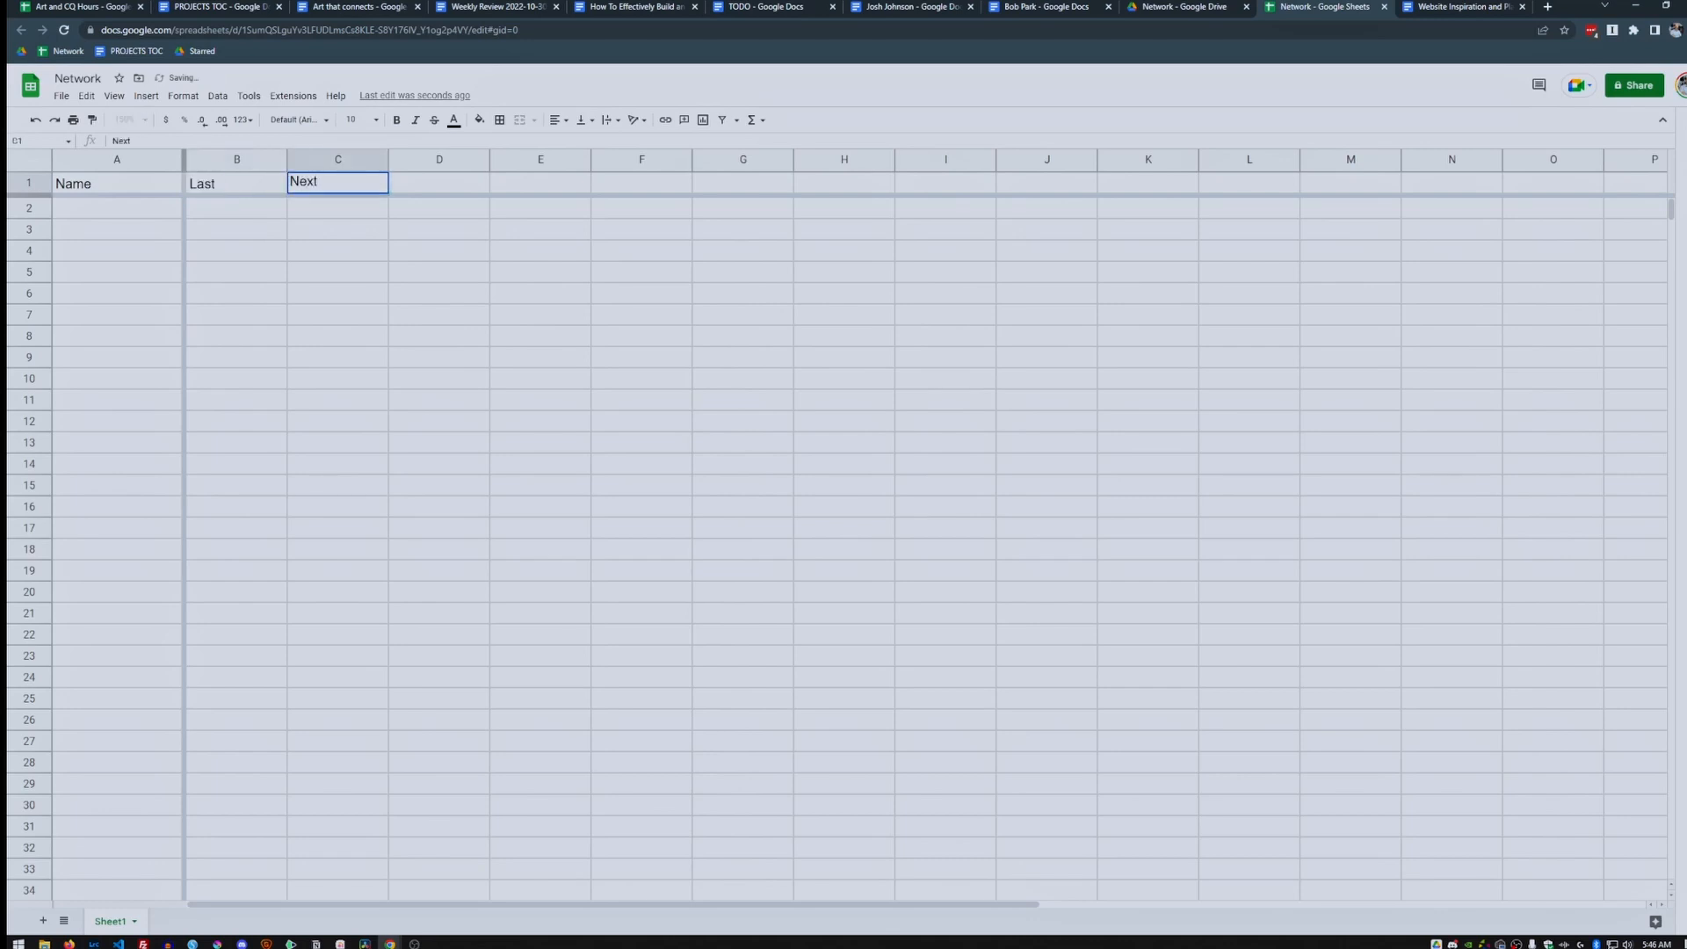
key("Tab")
type("List")
key("Tab")
type("Email")
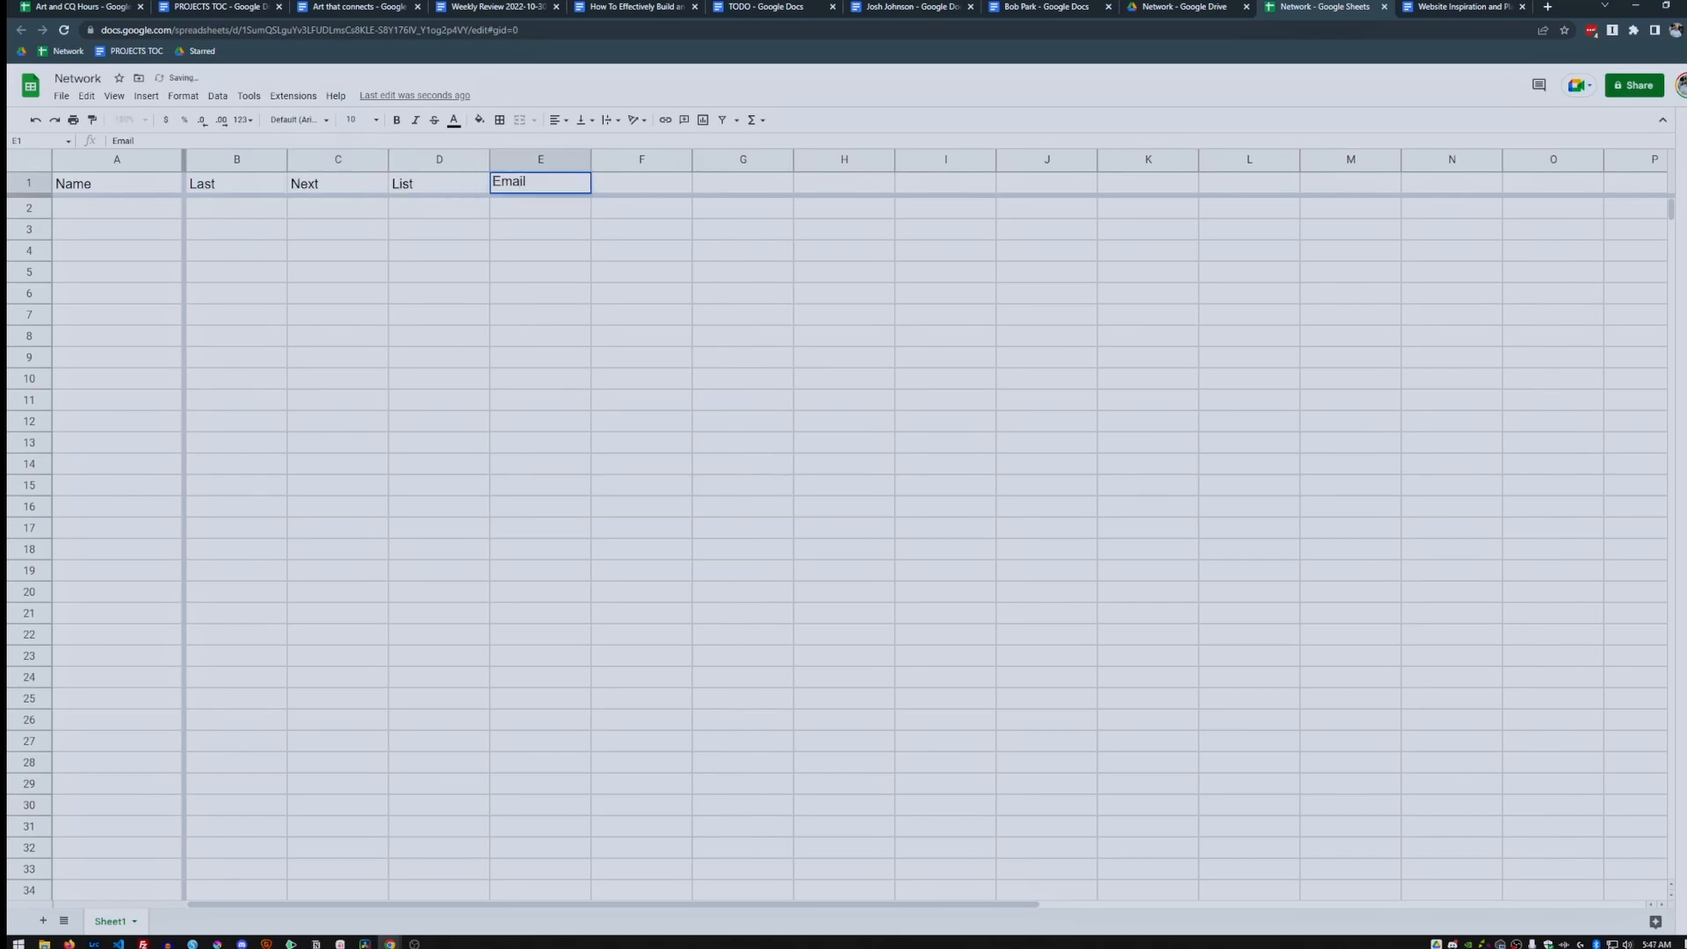
key("Tab")
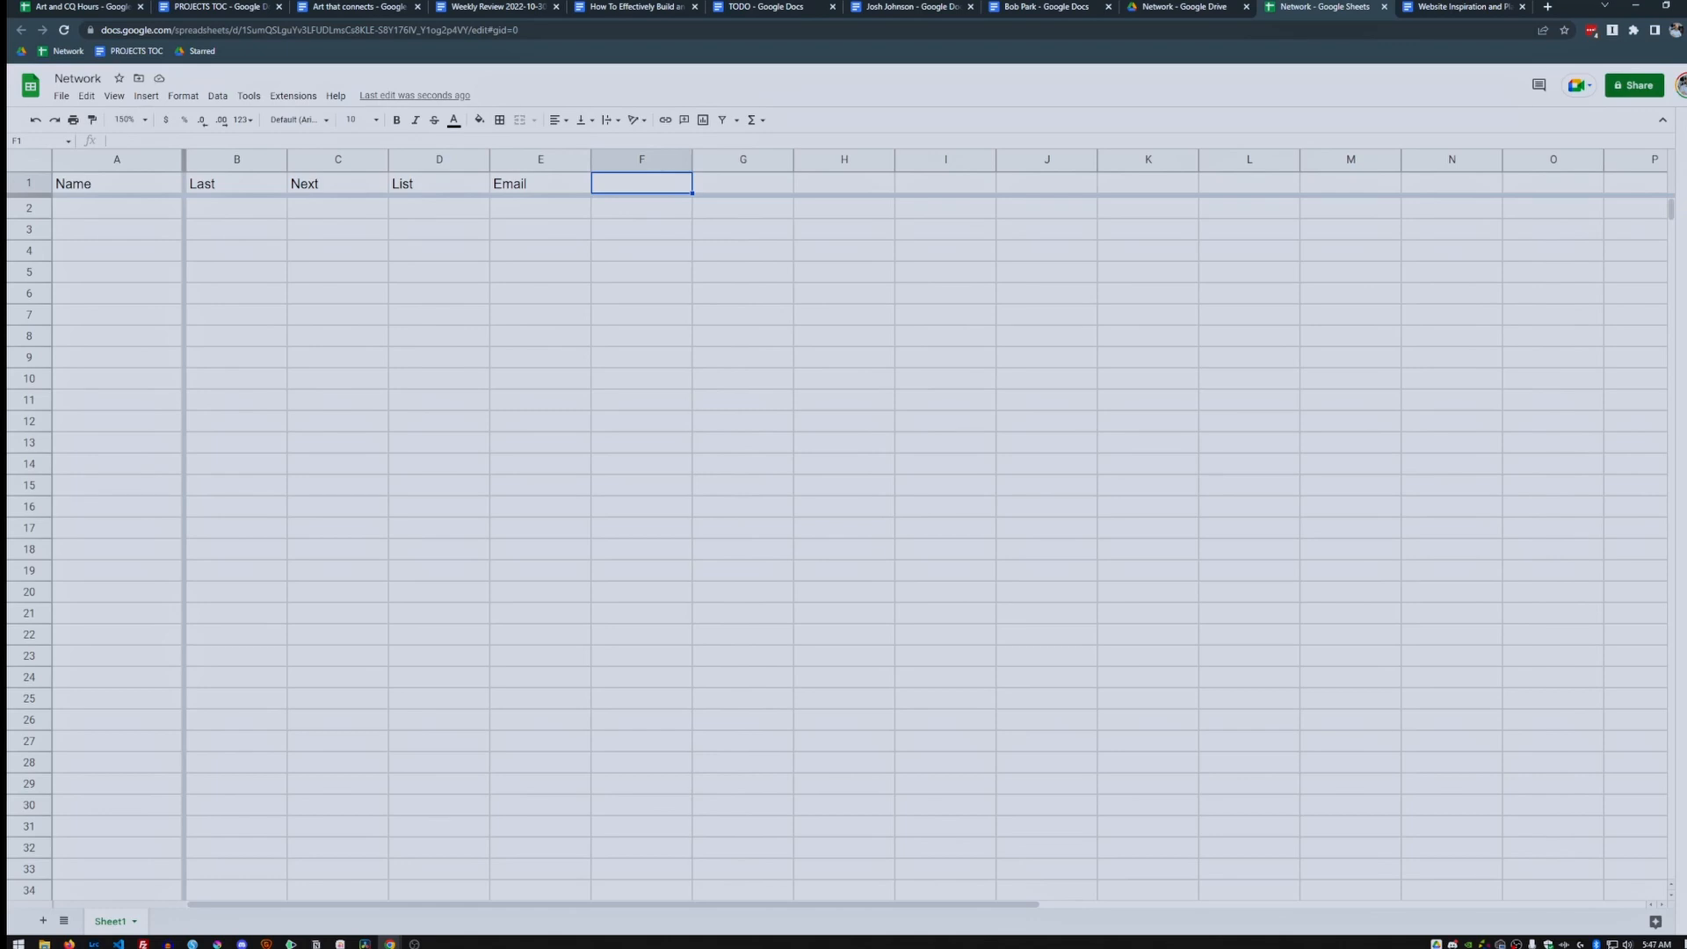
type("Notes")
key("Tab")
type("Relation")
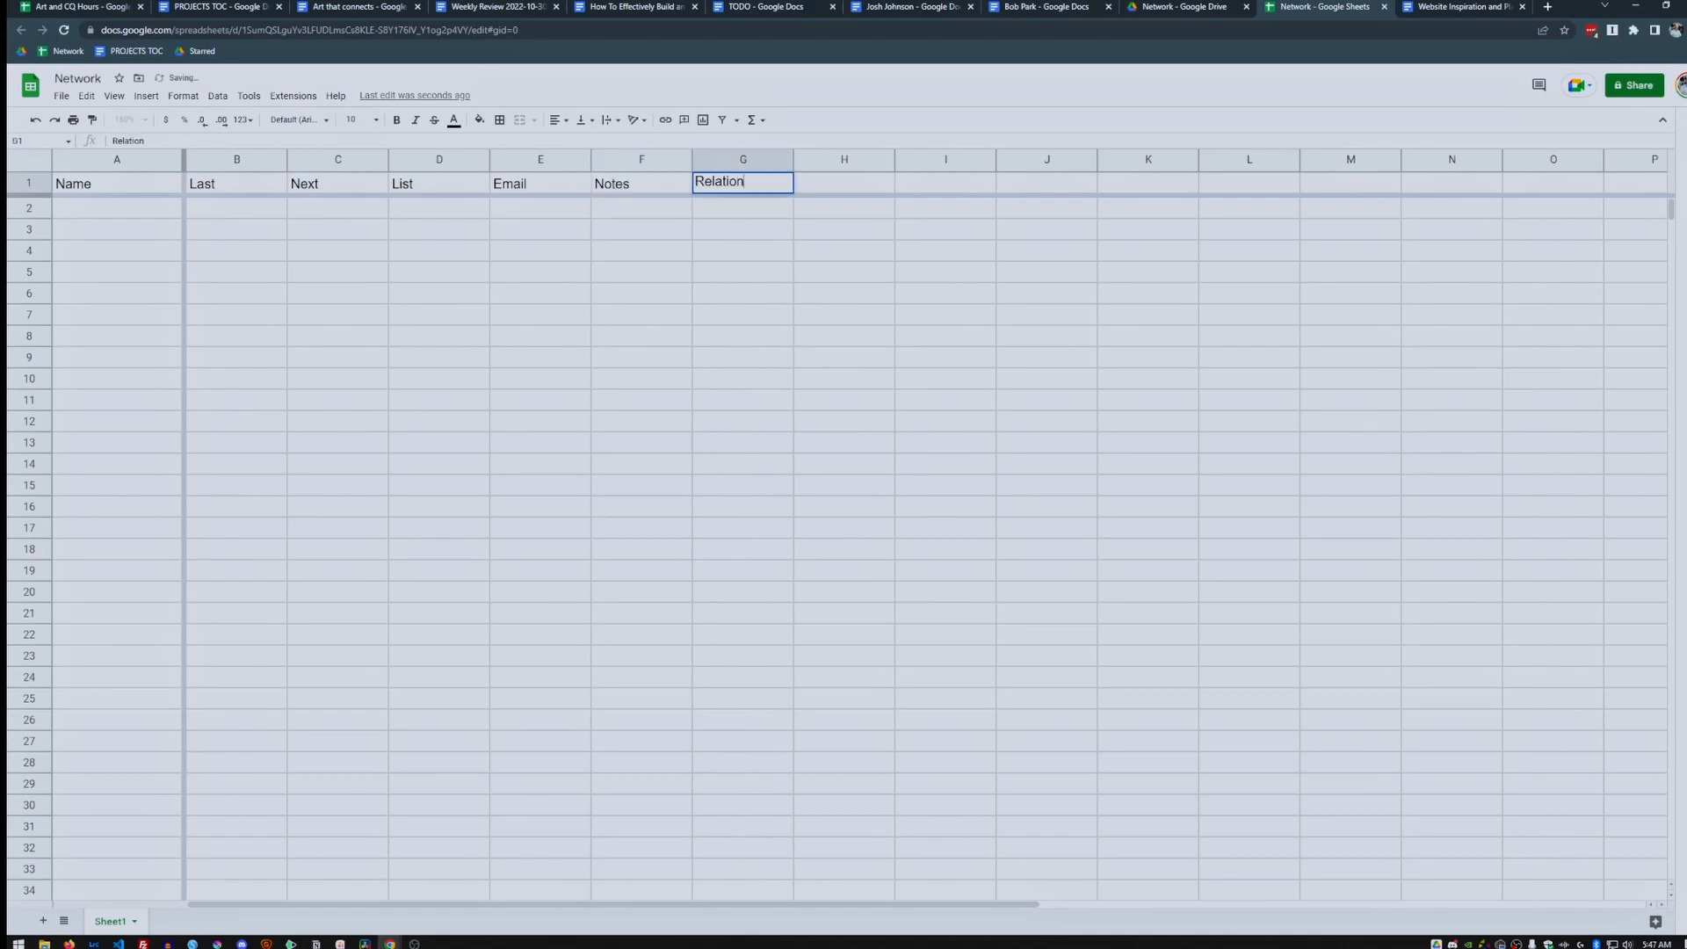
key("Tab")
type("Group")
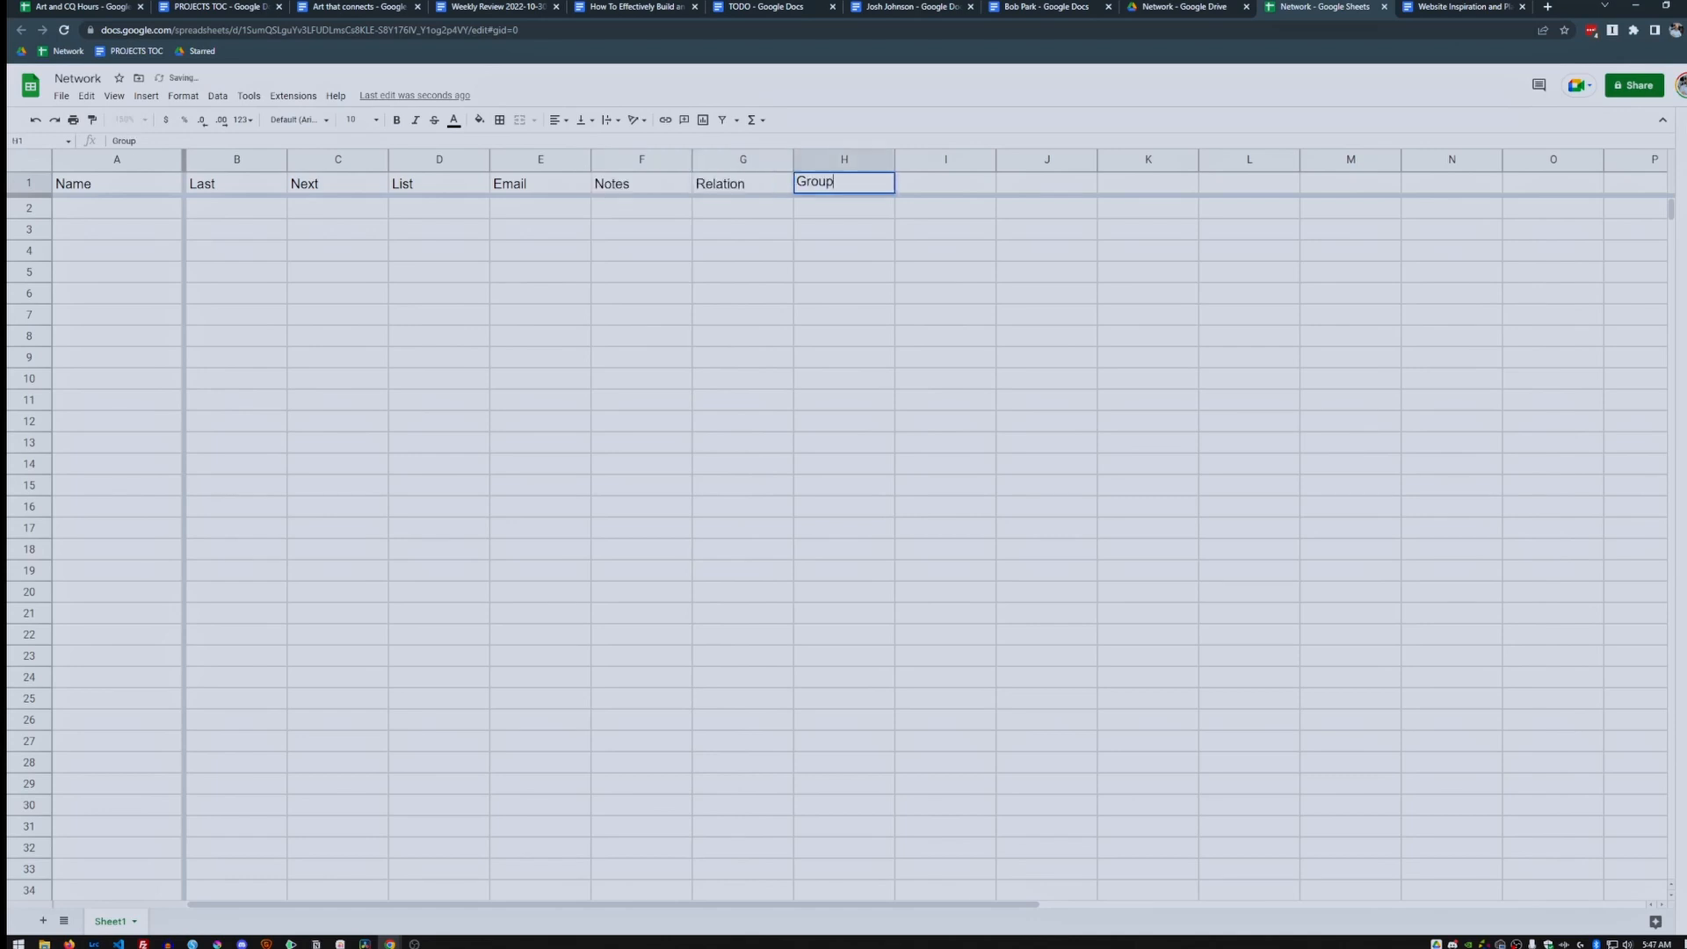
key("Tab")
type("Profession")
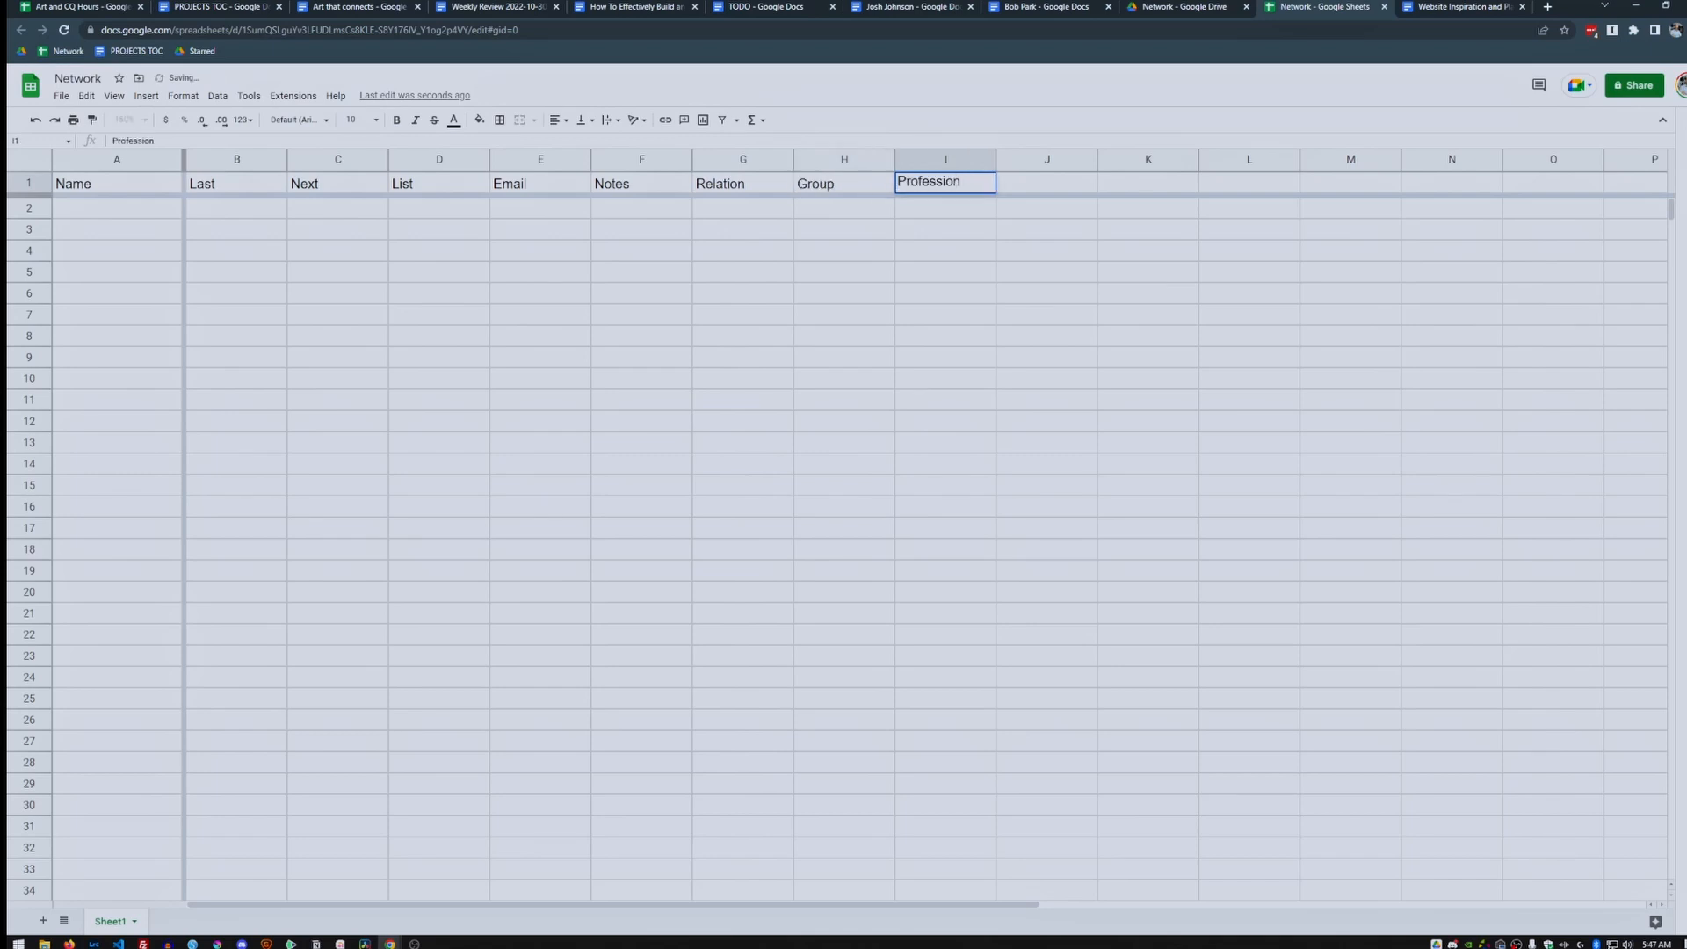
key("Tab")
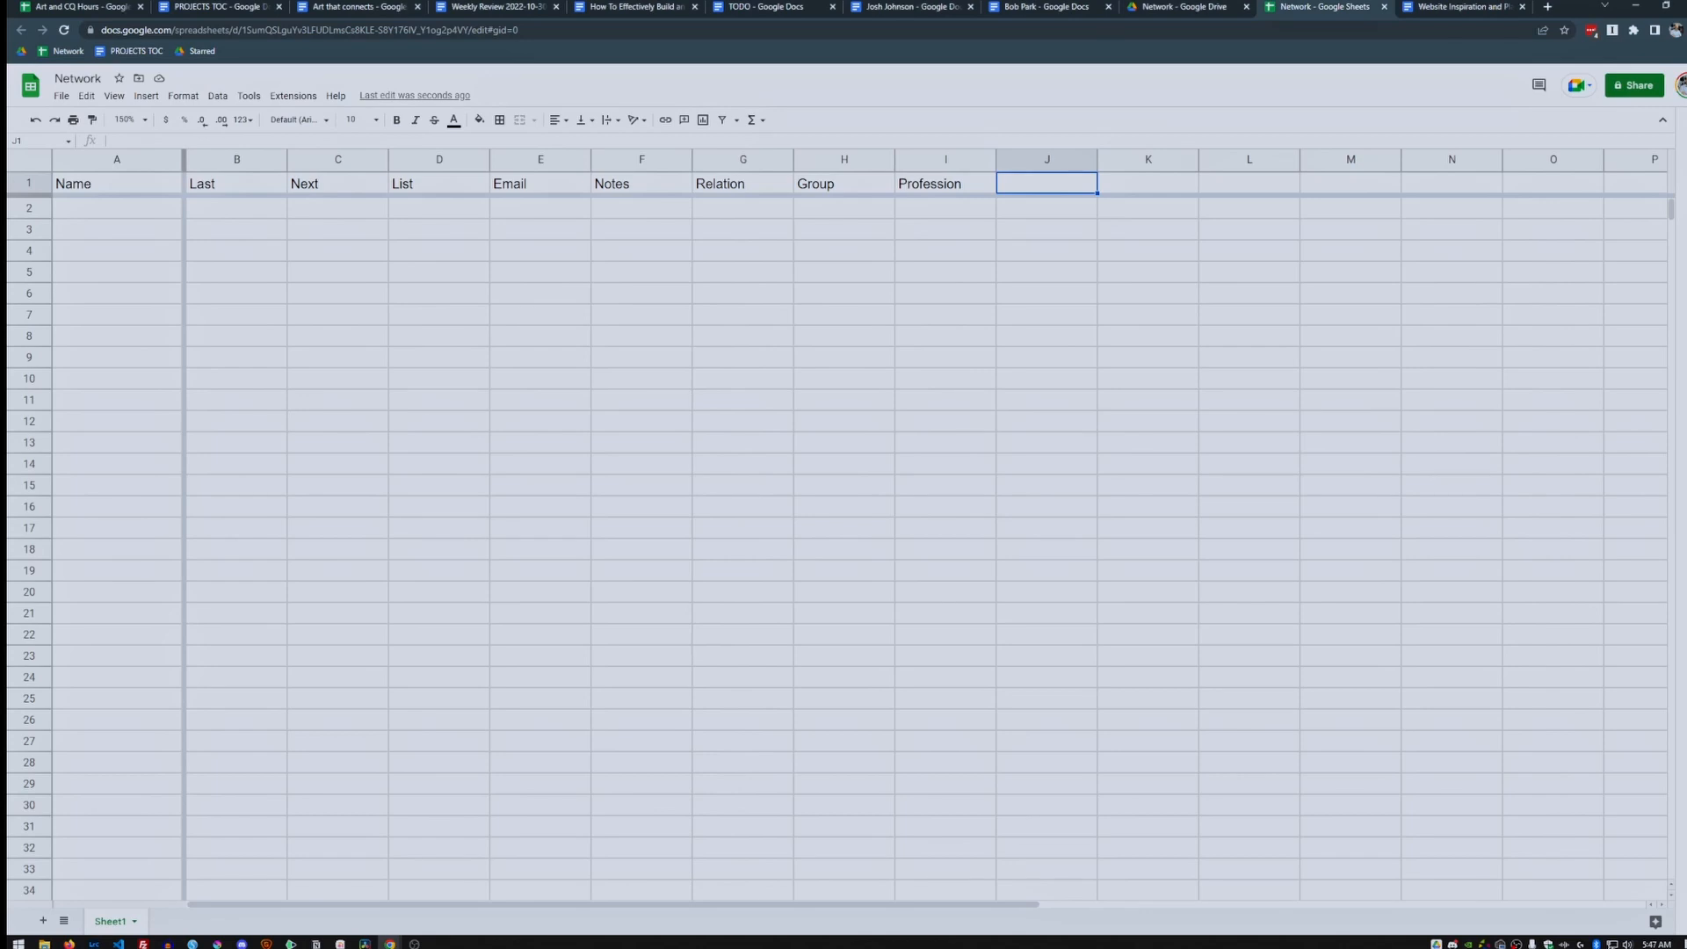
Add headers Phone, Company, Physical Location, Website, Facebook and Instagram in J1:O1.
type("Phone")
key("Tab")
type("Company")
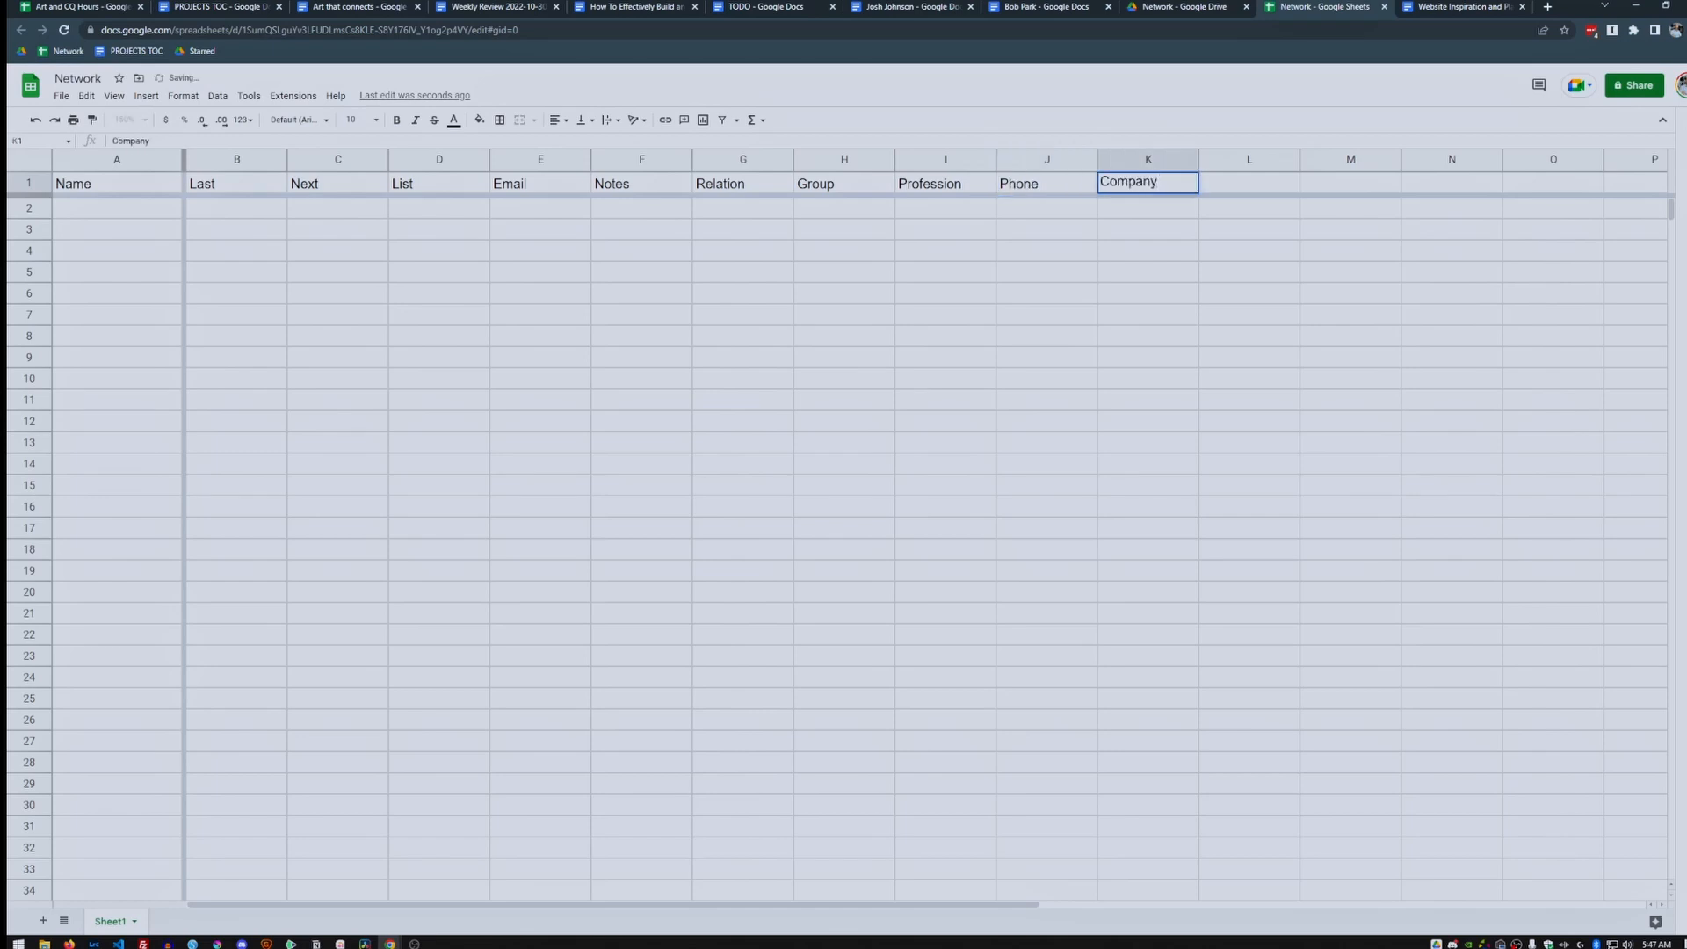
key("Tab")
type("Ph")
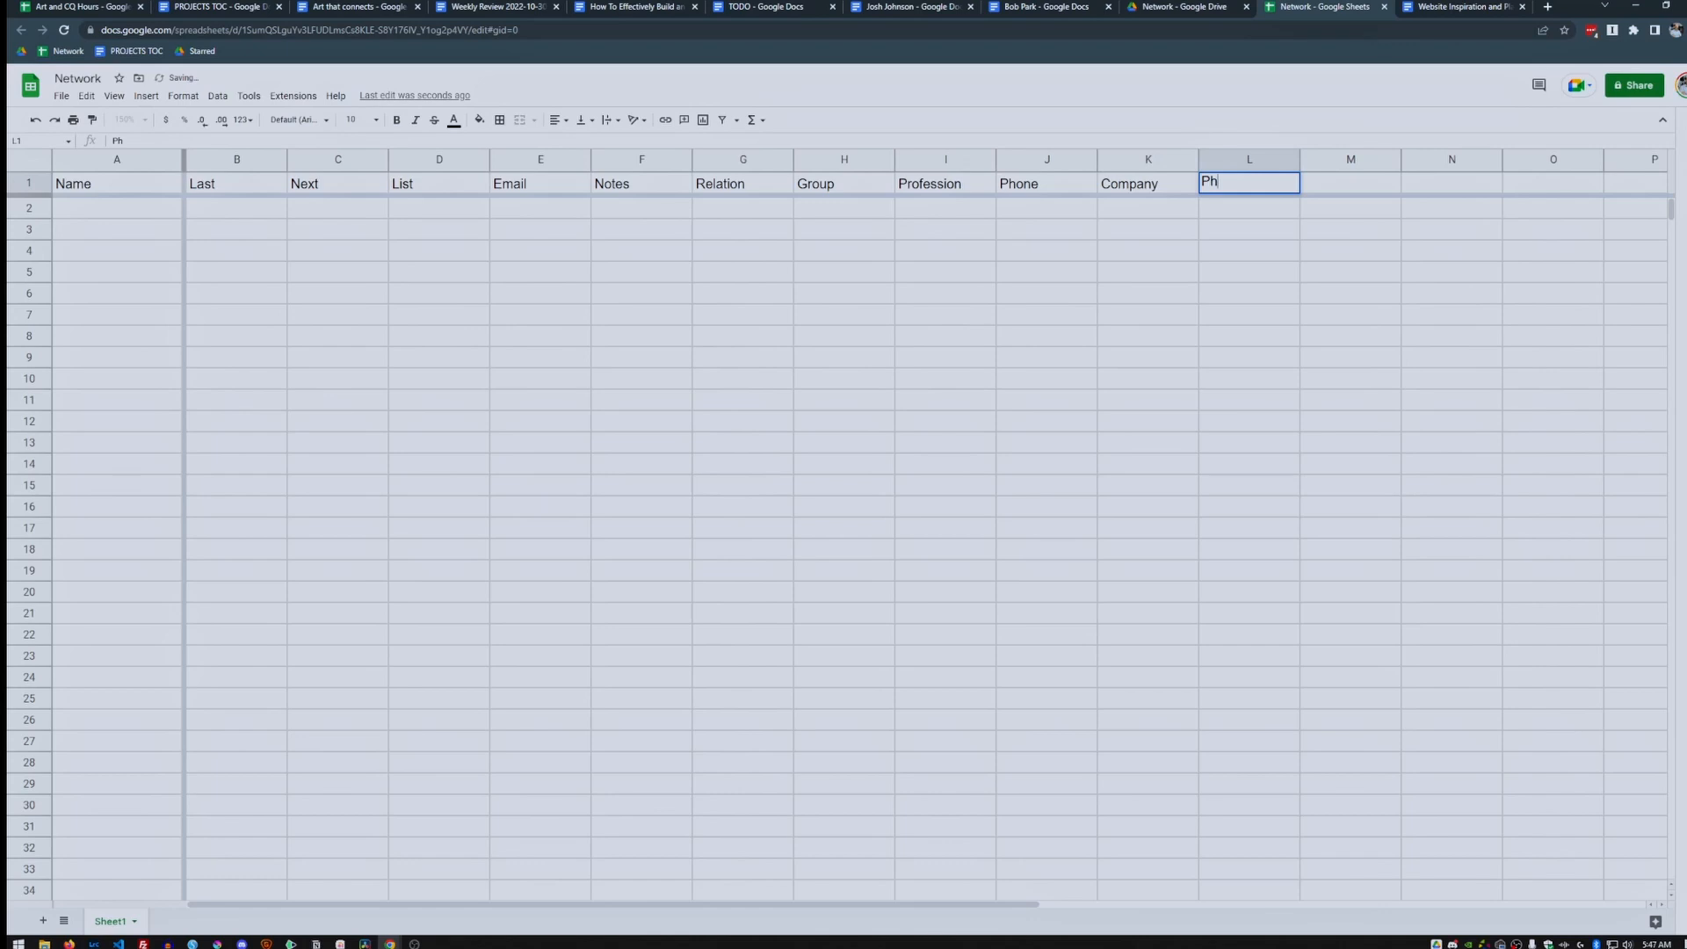
type("ysical Location")
key("Tab")
type("Webstie")
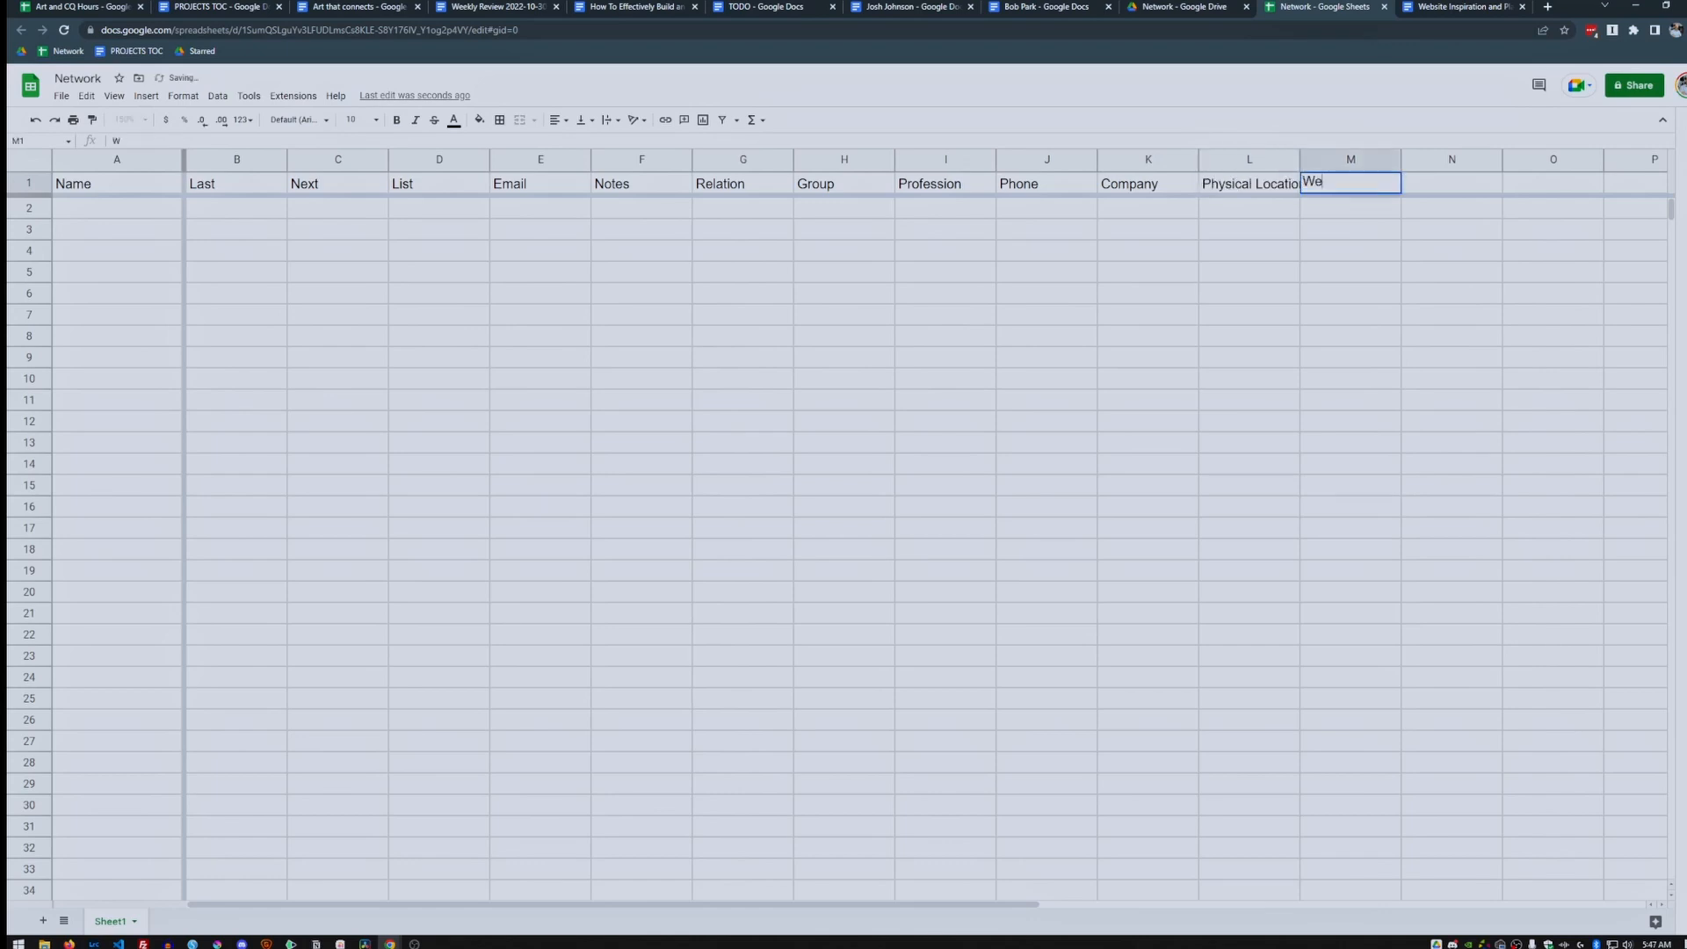
key("BackSpace")
key("BackSpace")
type("ite")
key("Tab")
type("Fac")
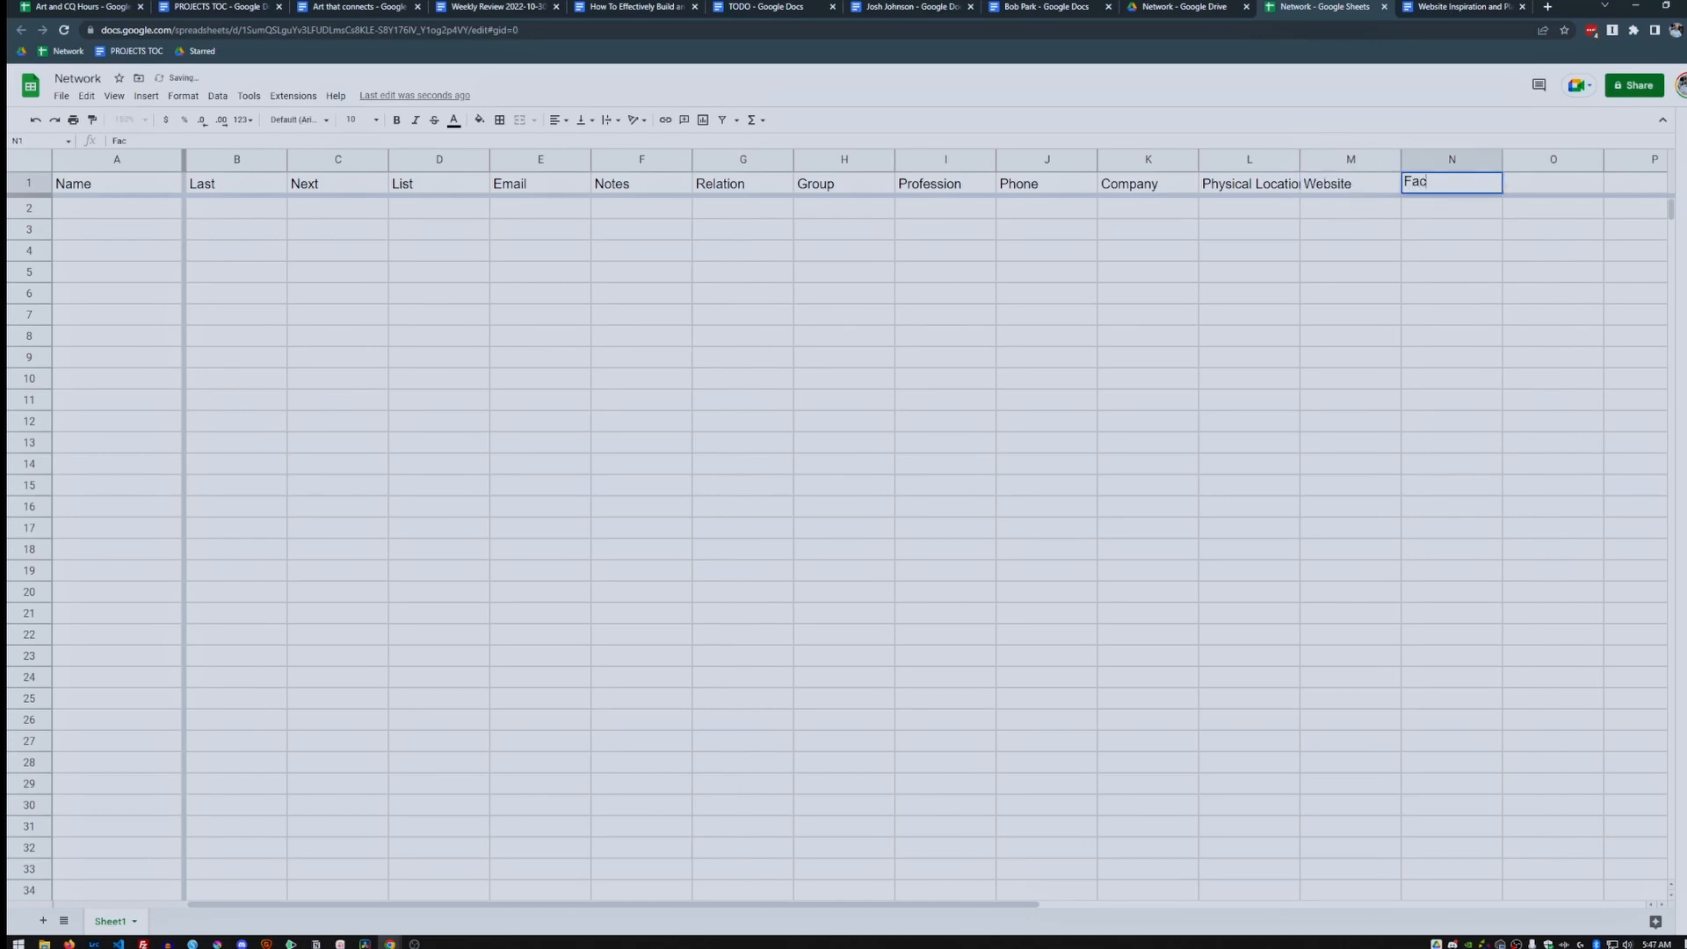
type("ebook")
key("Tab")
type("Instagram")
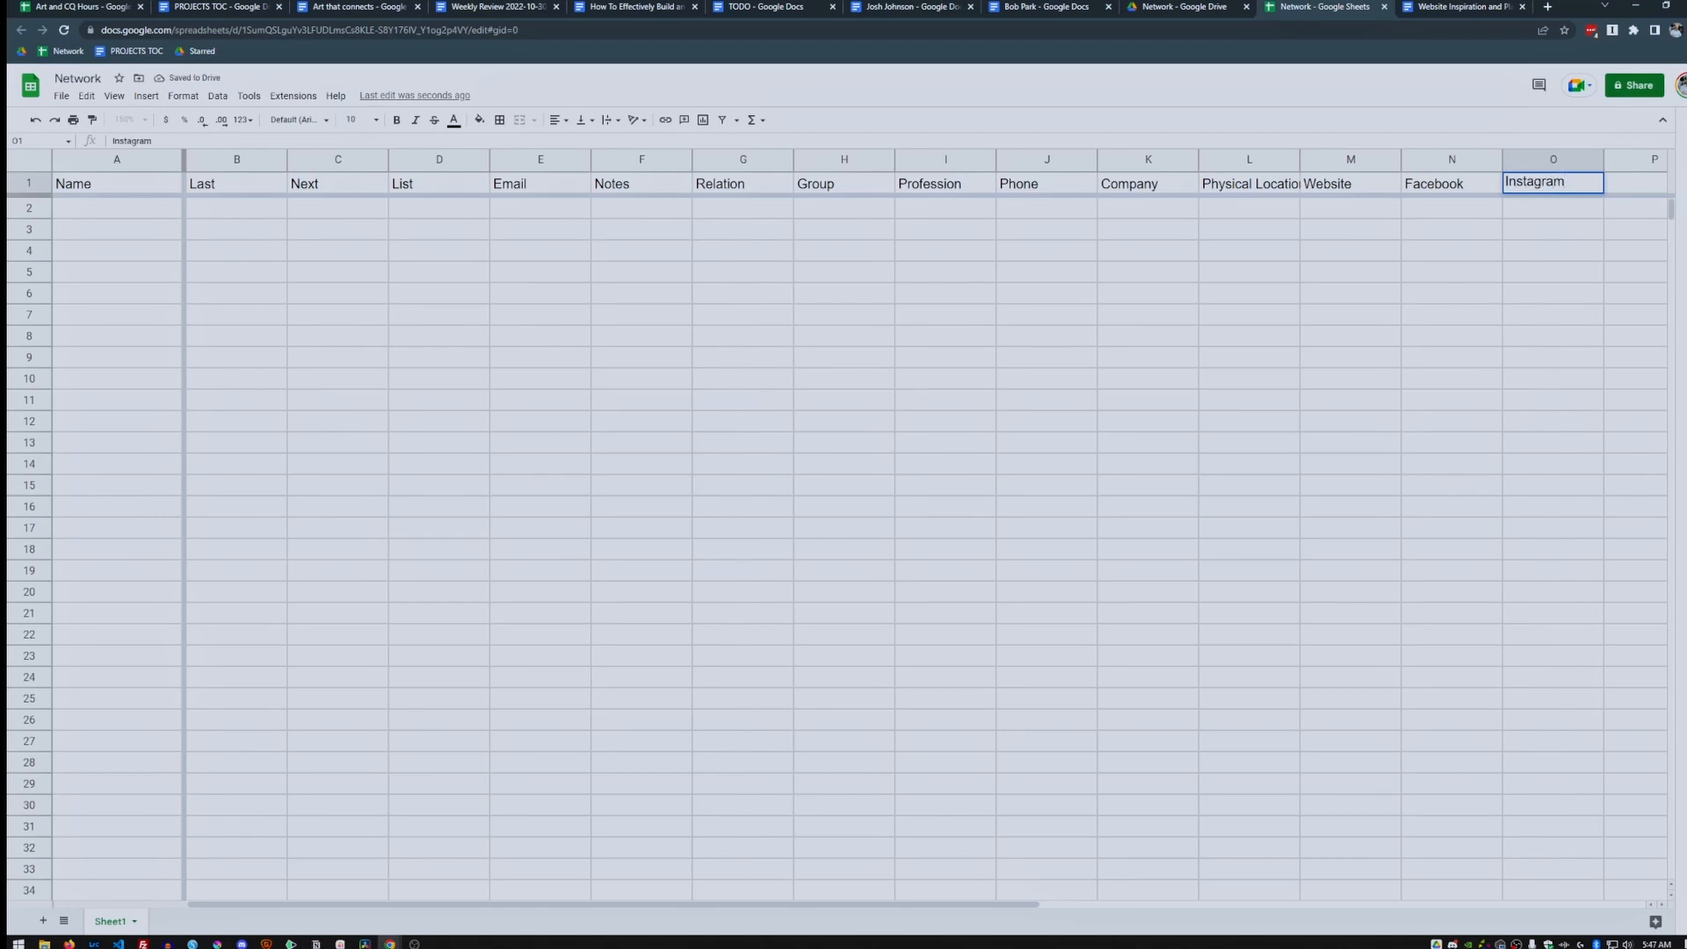
key("Tab")
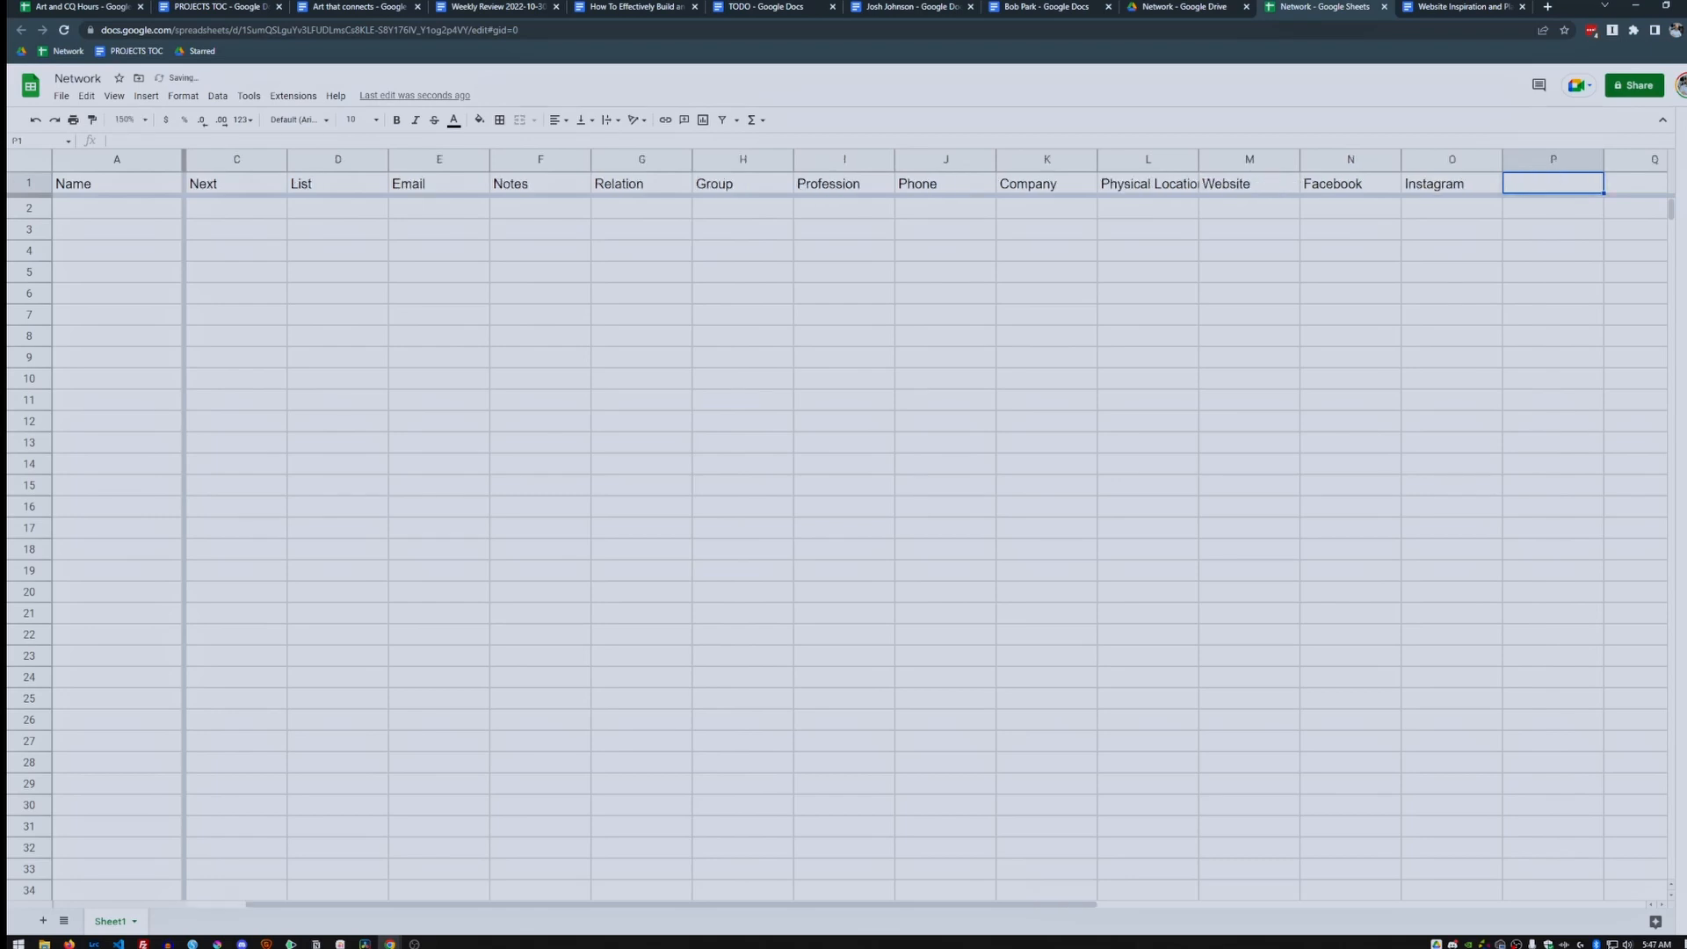
Widen column L so the full 'Physical Location' header fits.
left_click_drag(671, 905, 614, 905)
left_click_drag(1197, 159, 1229, 159)
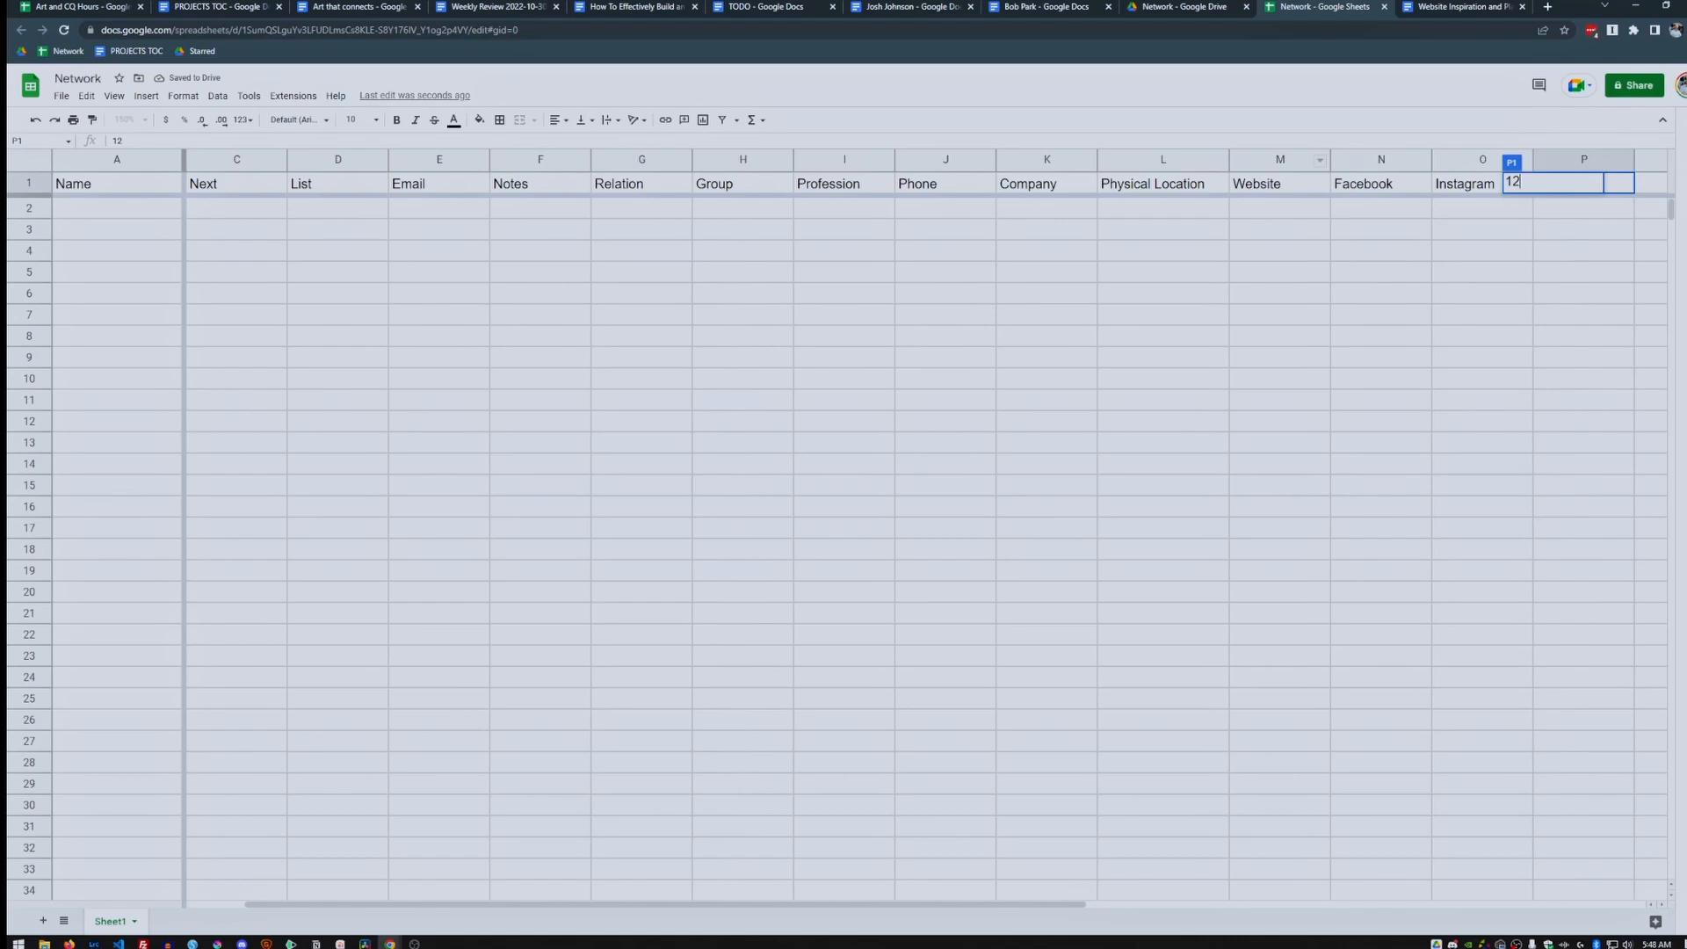
left_click(541, 184)
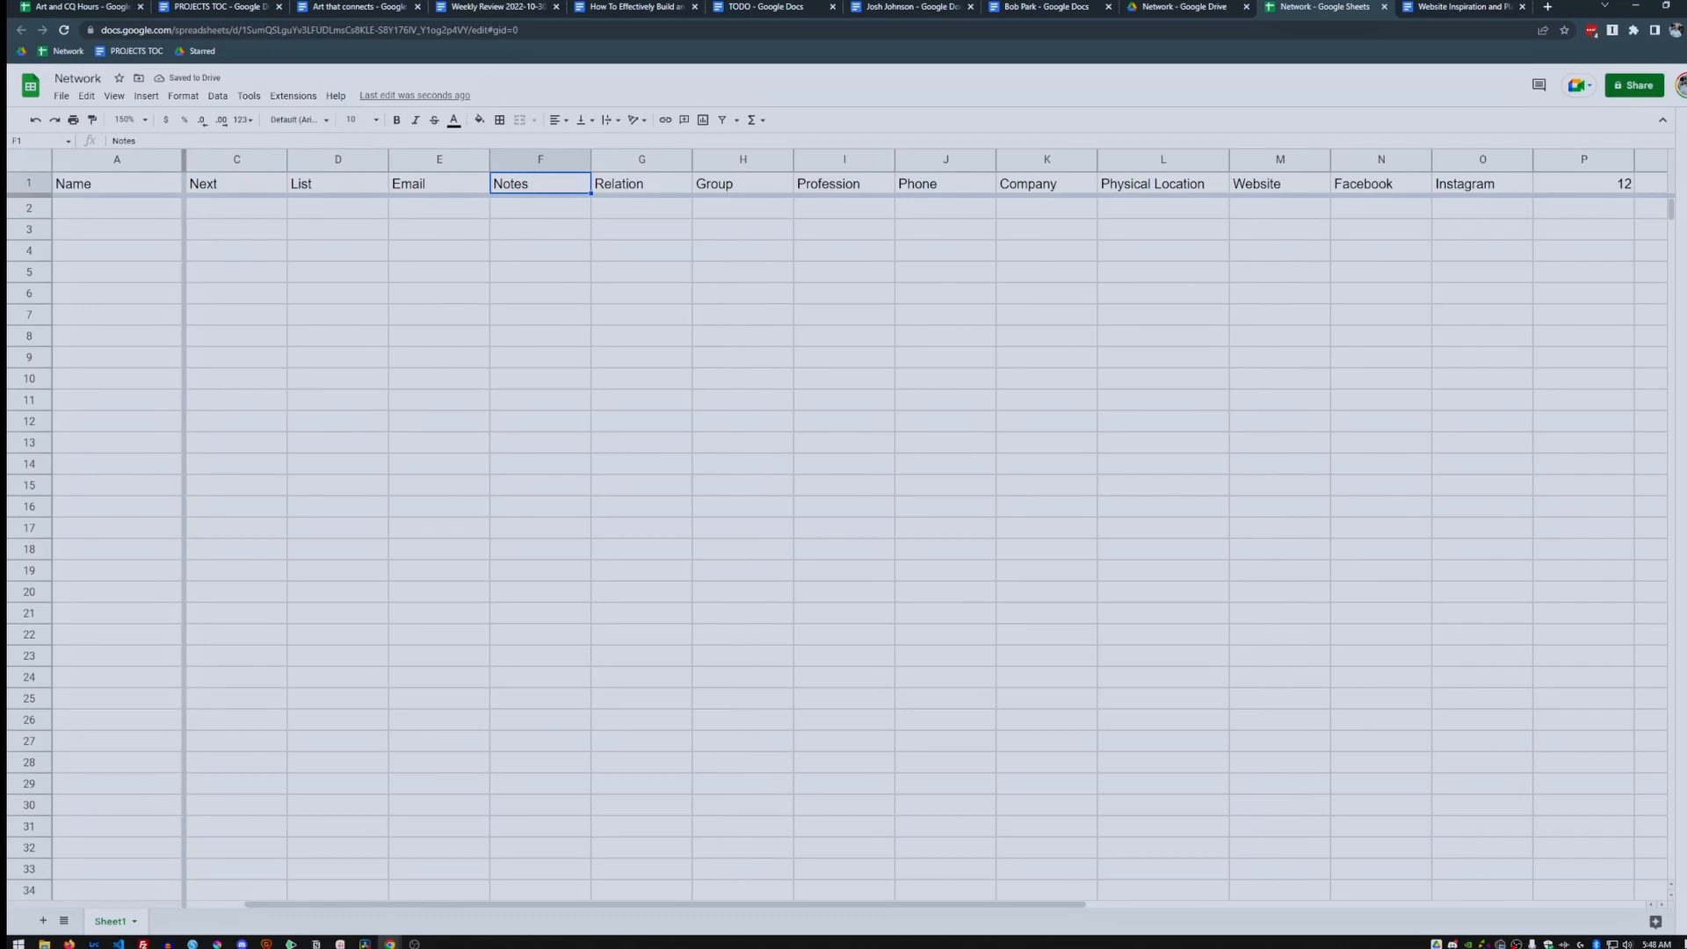
scroll(264, 162, "left", 1)
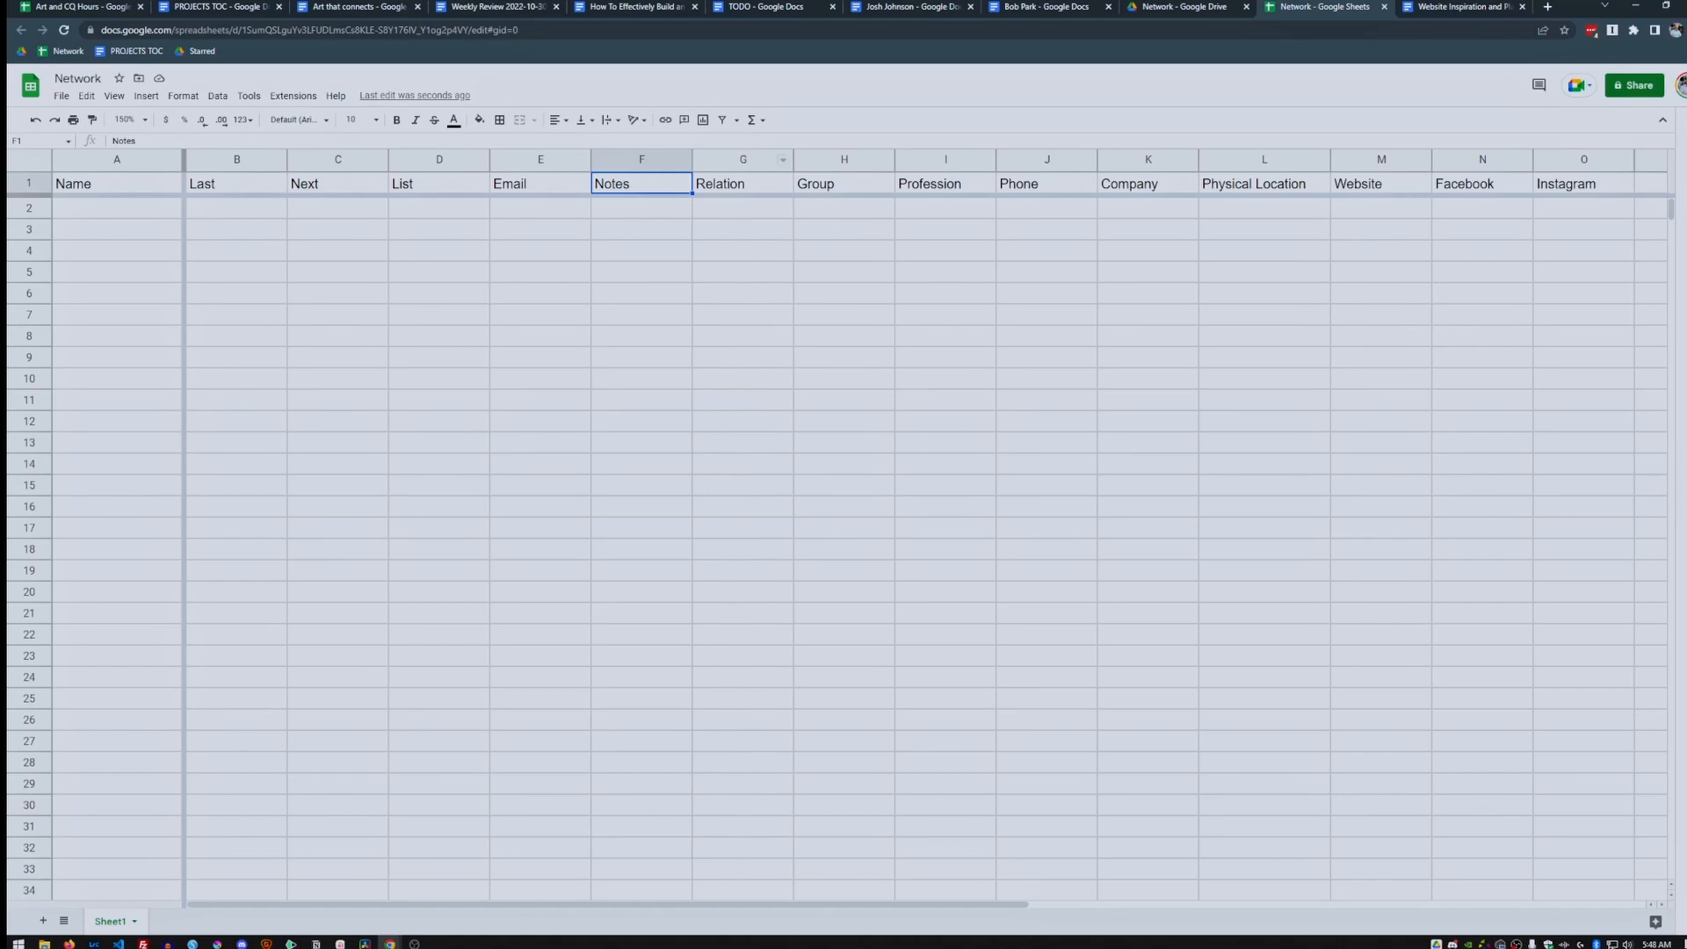
left_click(116, 209)
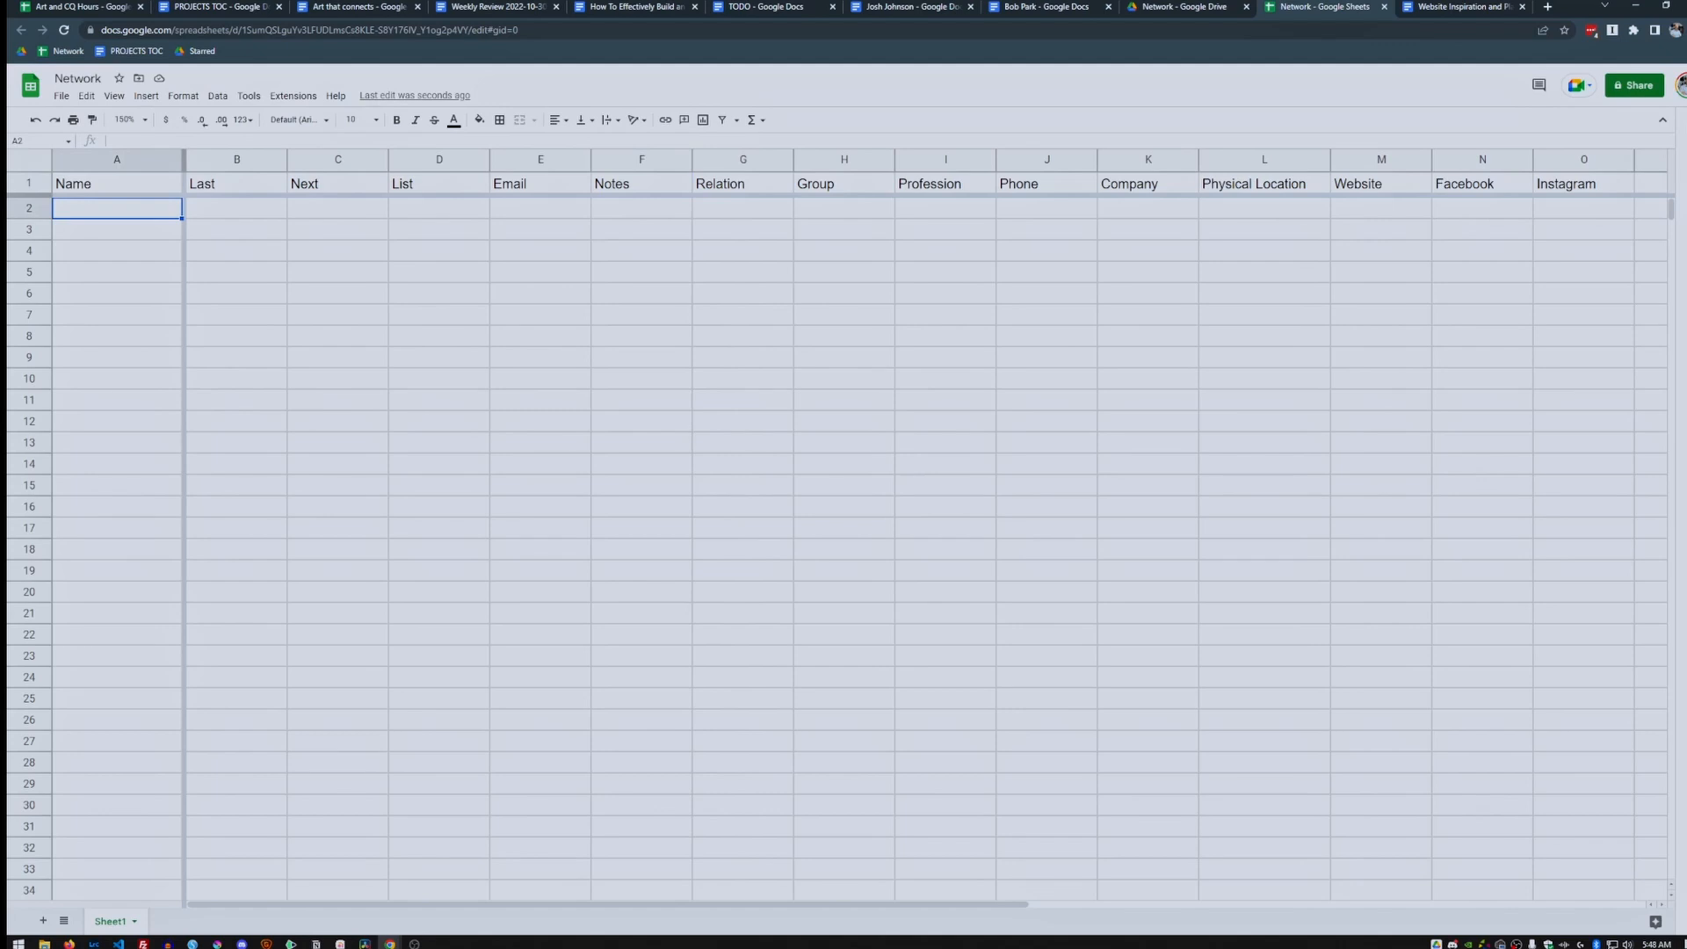
Enter the contact's name in A2 and 10/10/22 as the Last date in B2.
type("John Doe")
key("Tab")
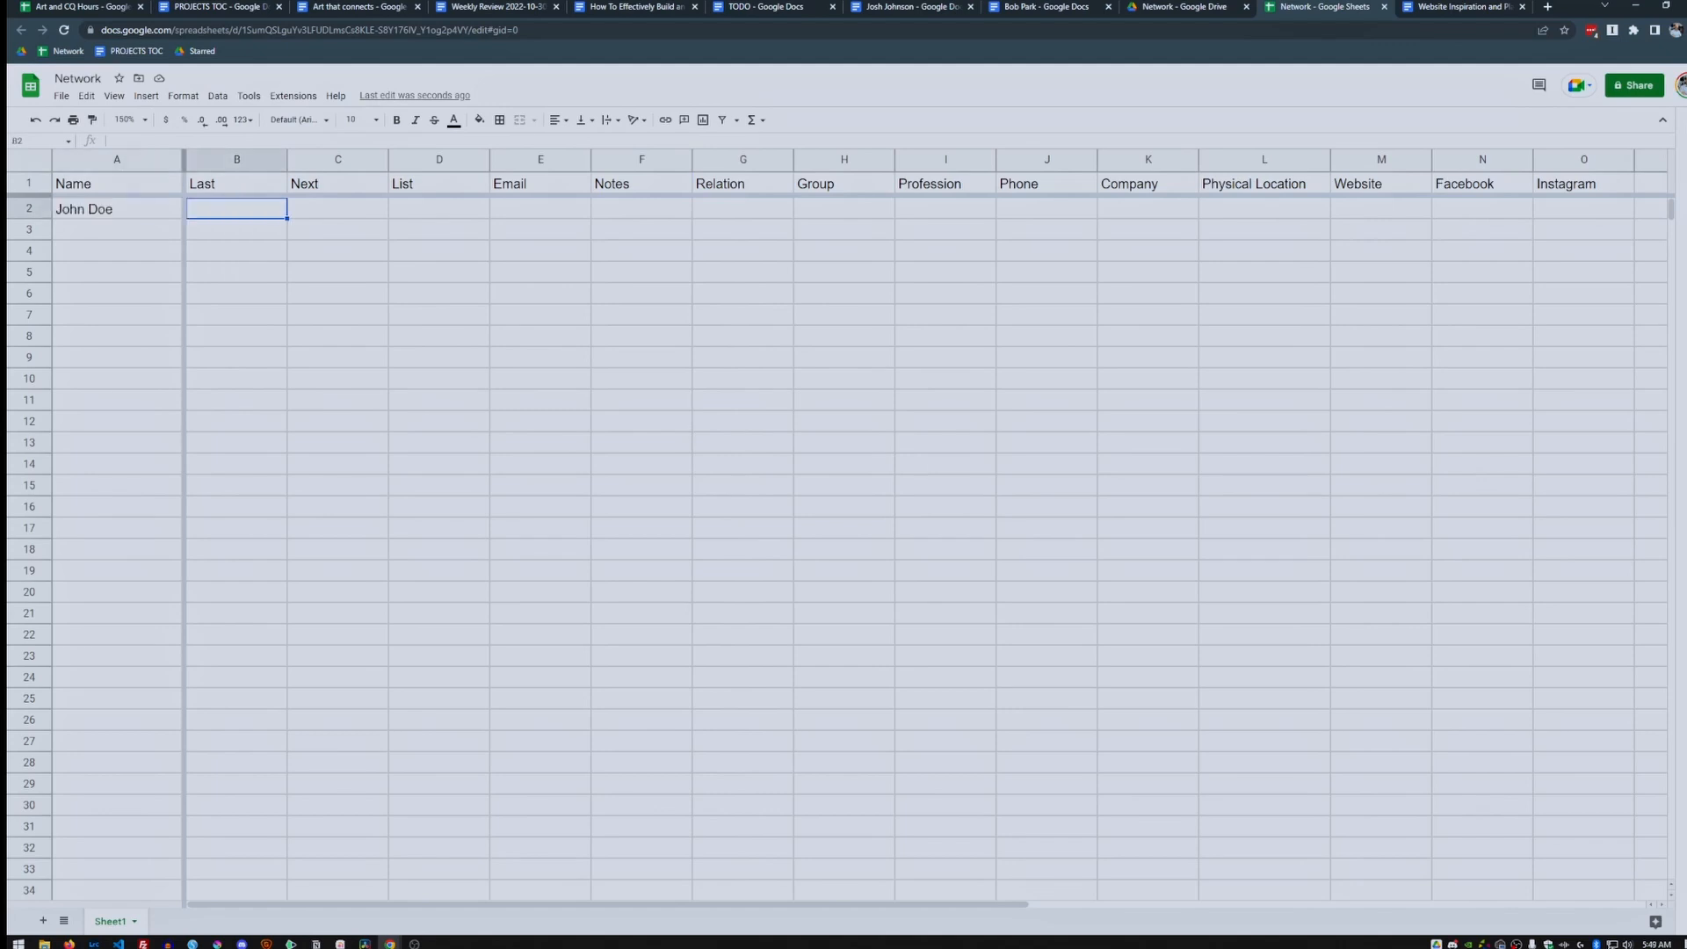
type("10/10/22")
key("Tab")
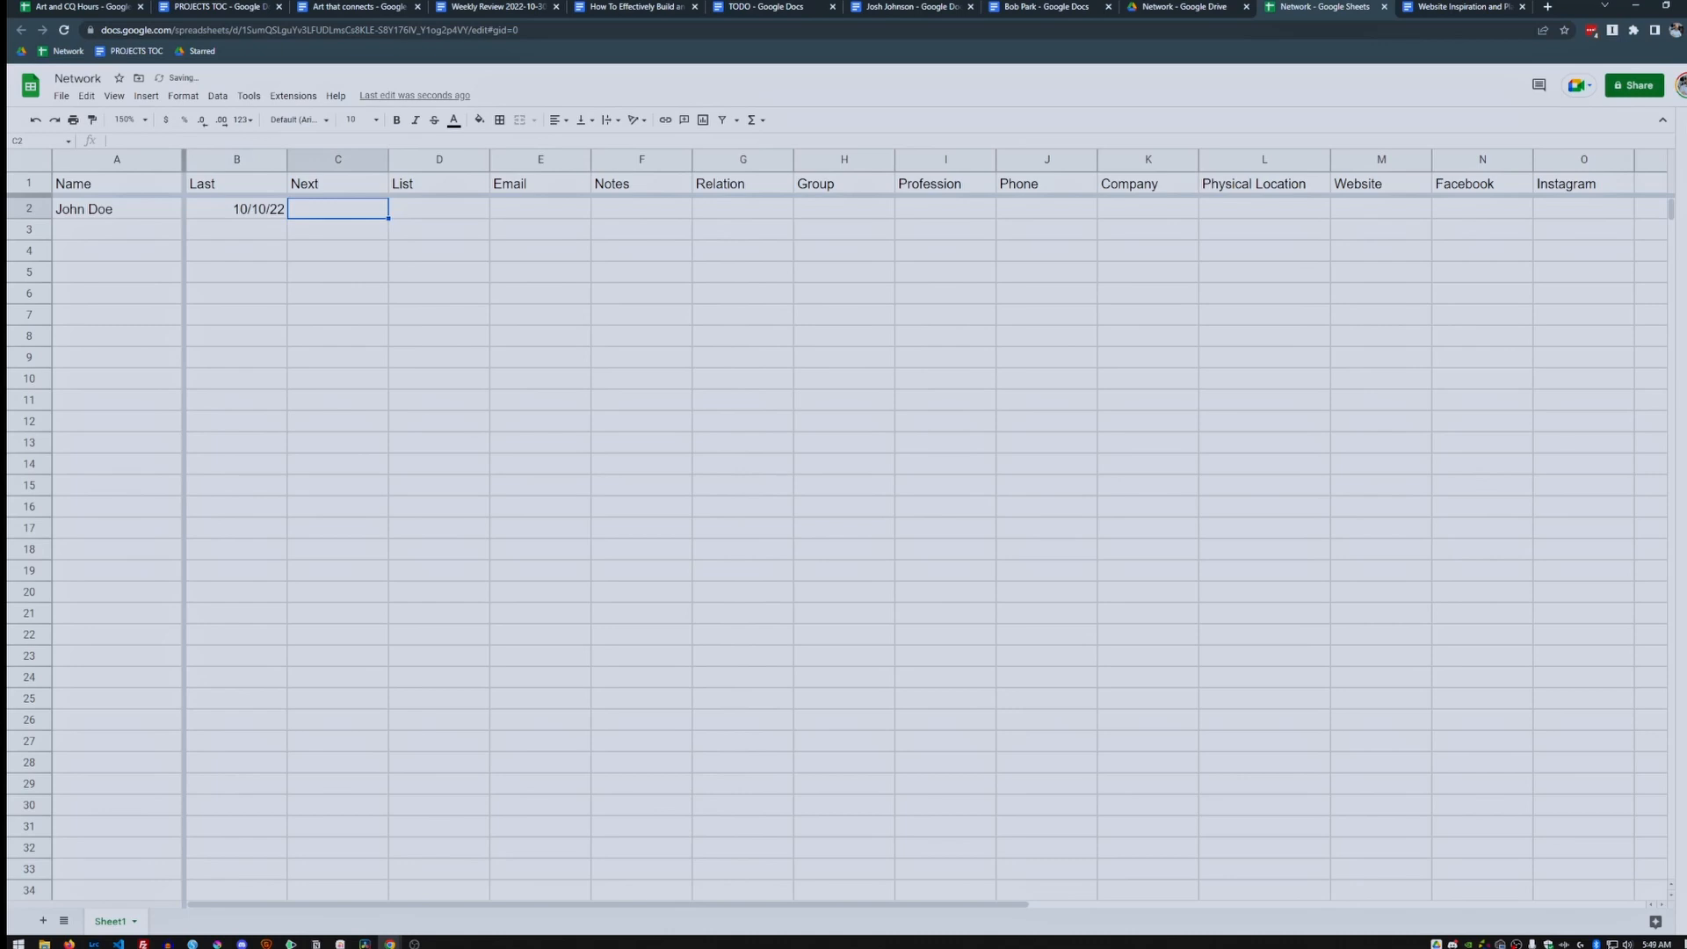
key("Left")
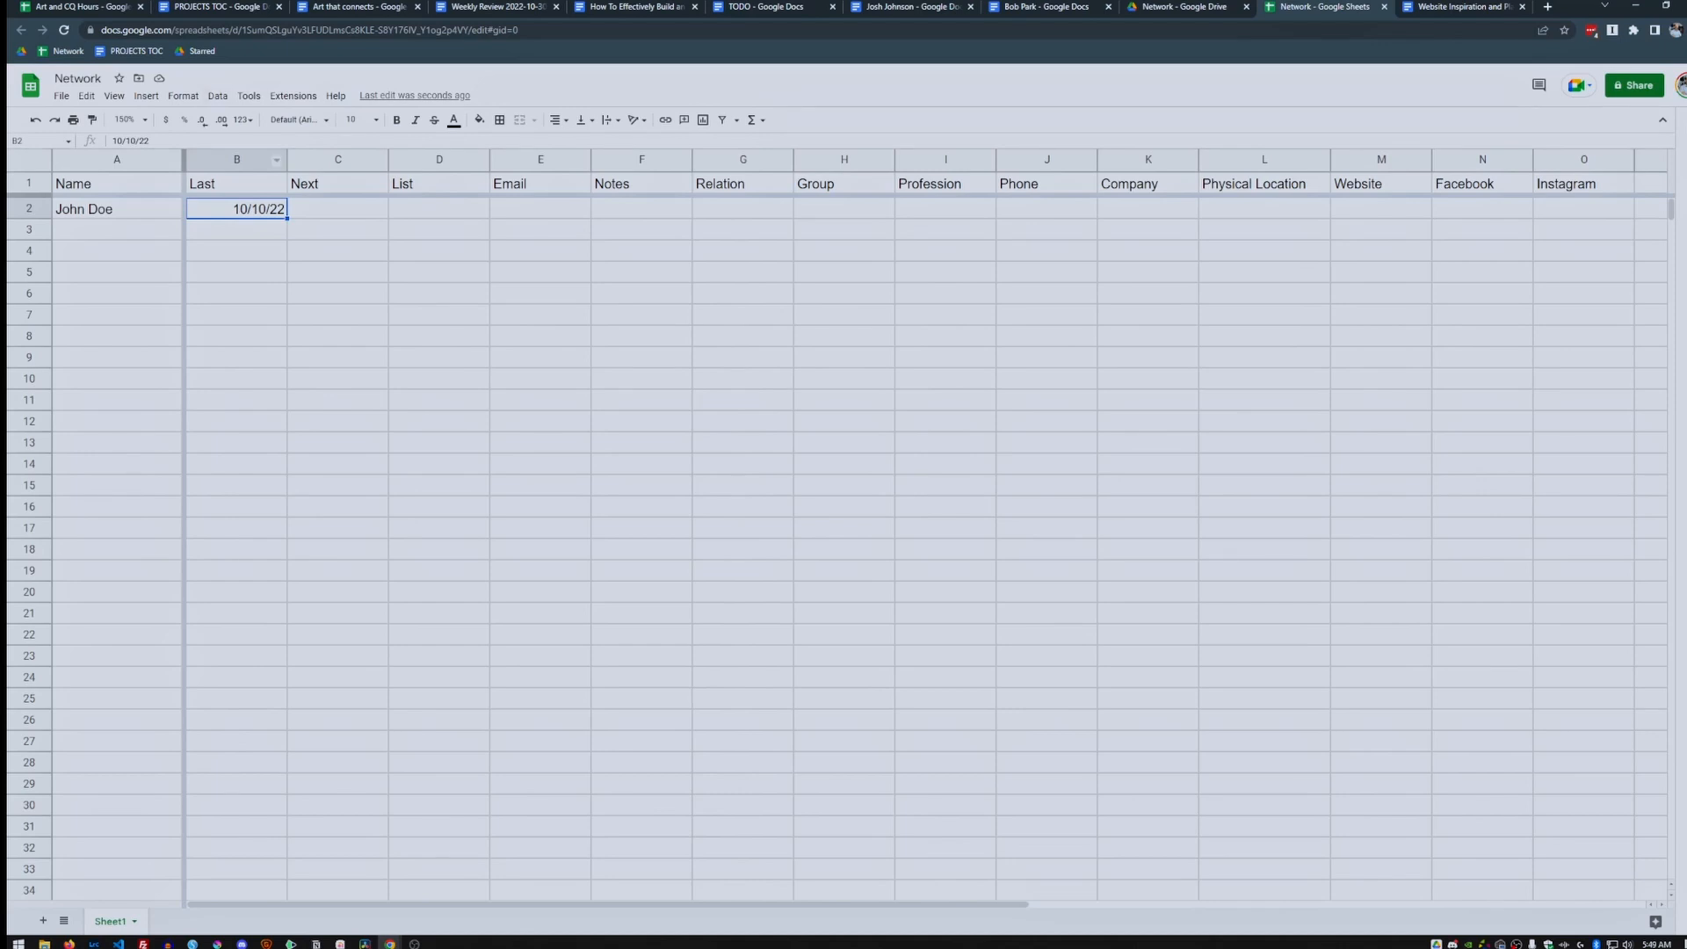
Select the Last dates range B2:B1000, excluding the header.
left_click(238, 160)
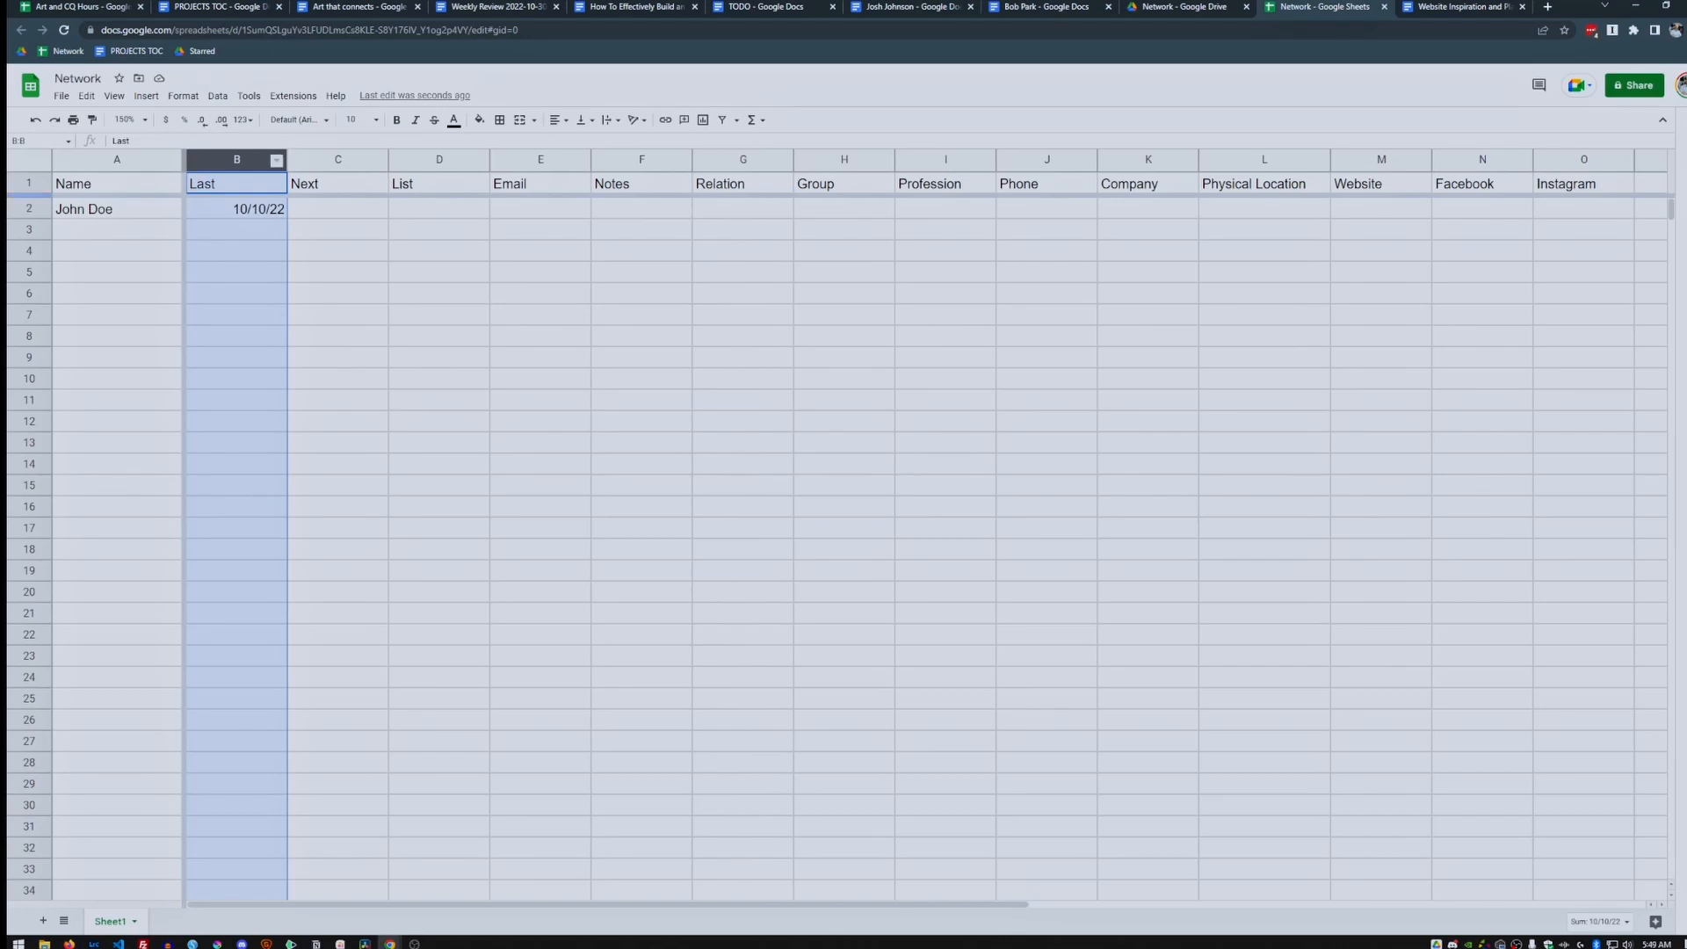
left_click(236, 184, "ctrl")
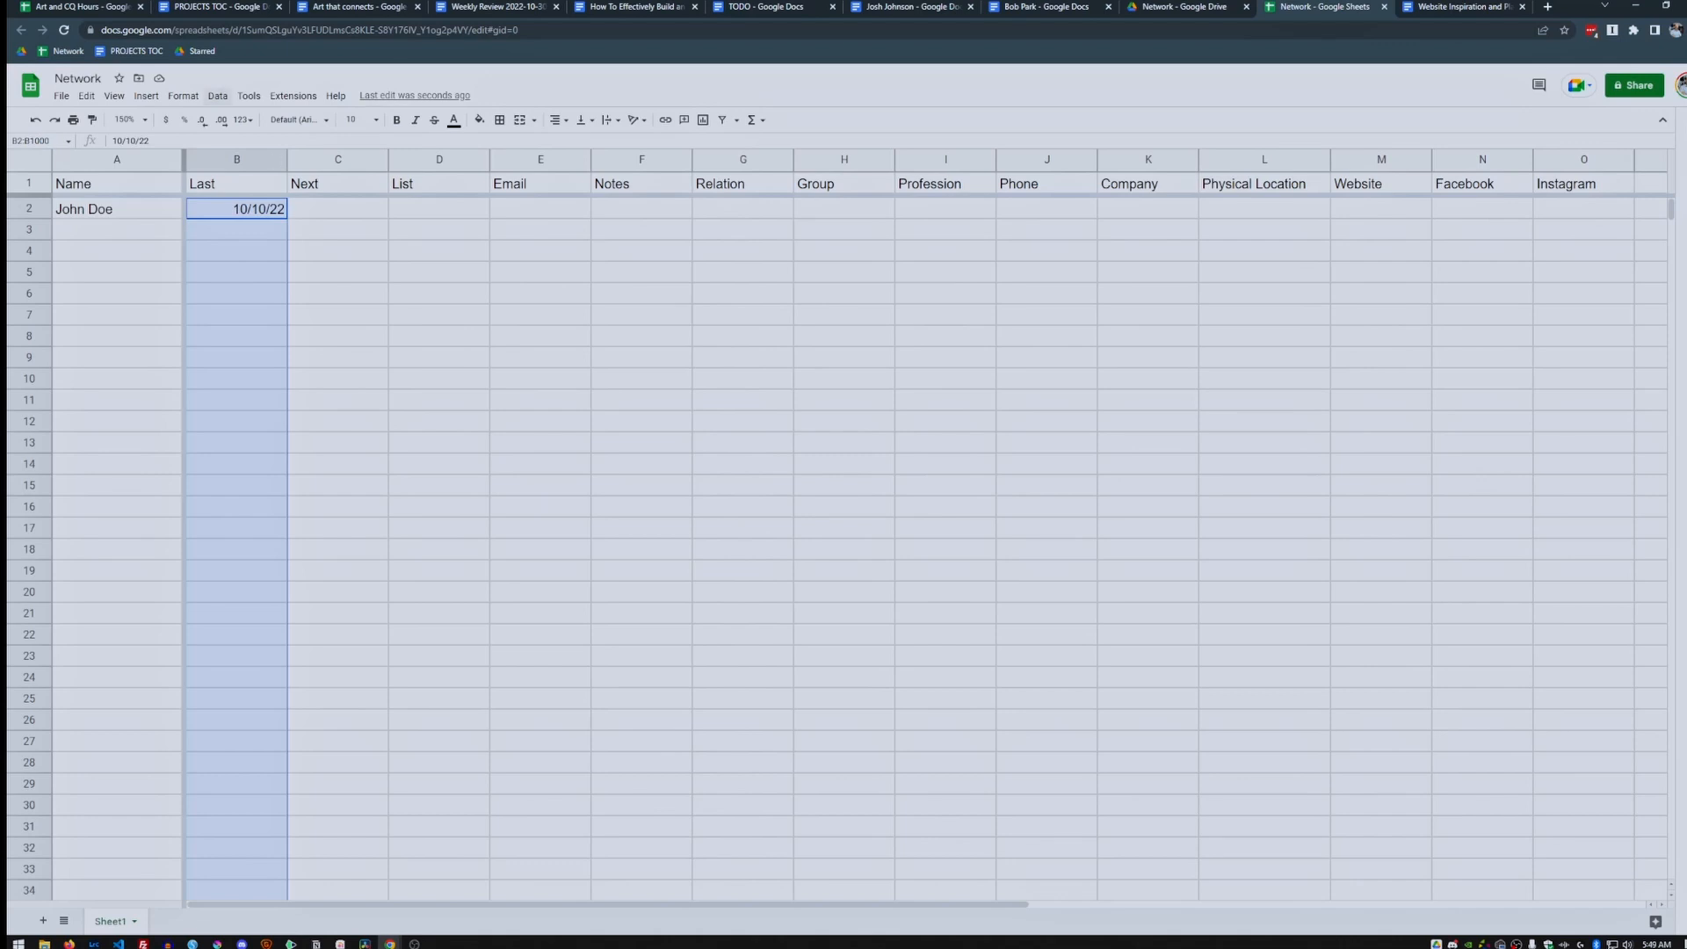
left_click(217, 96)
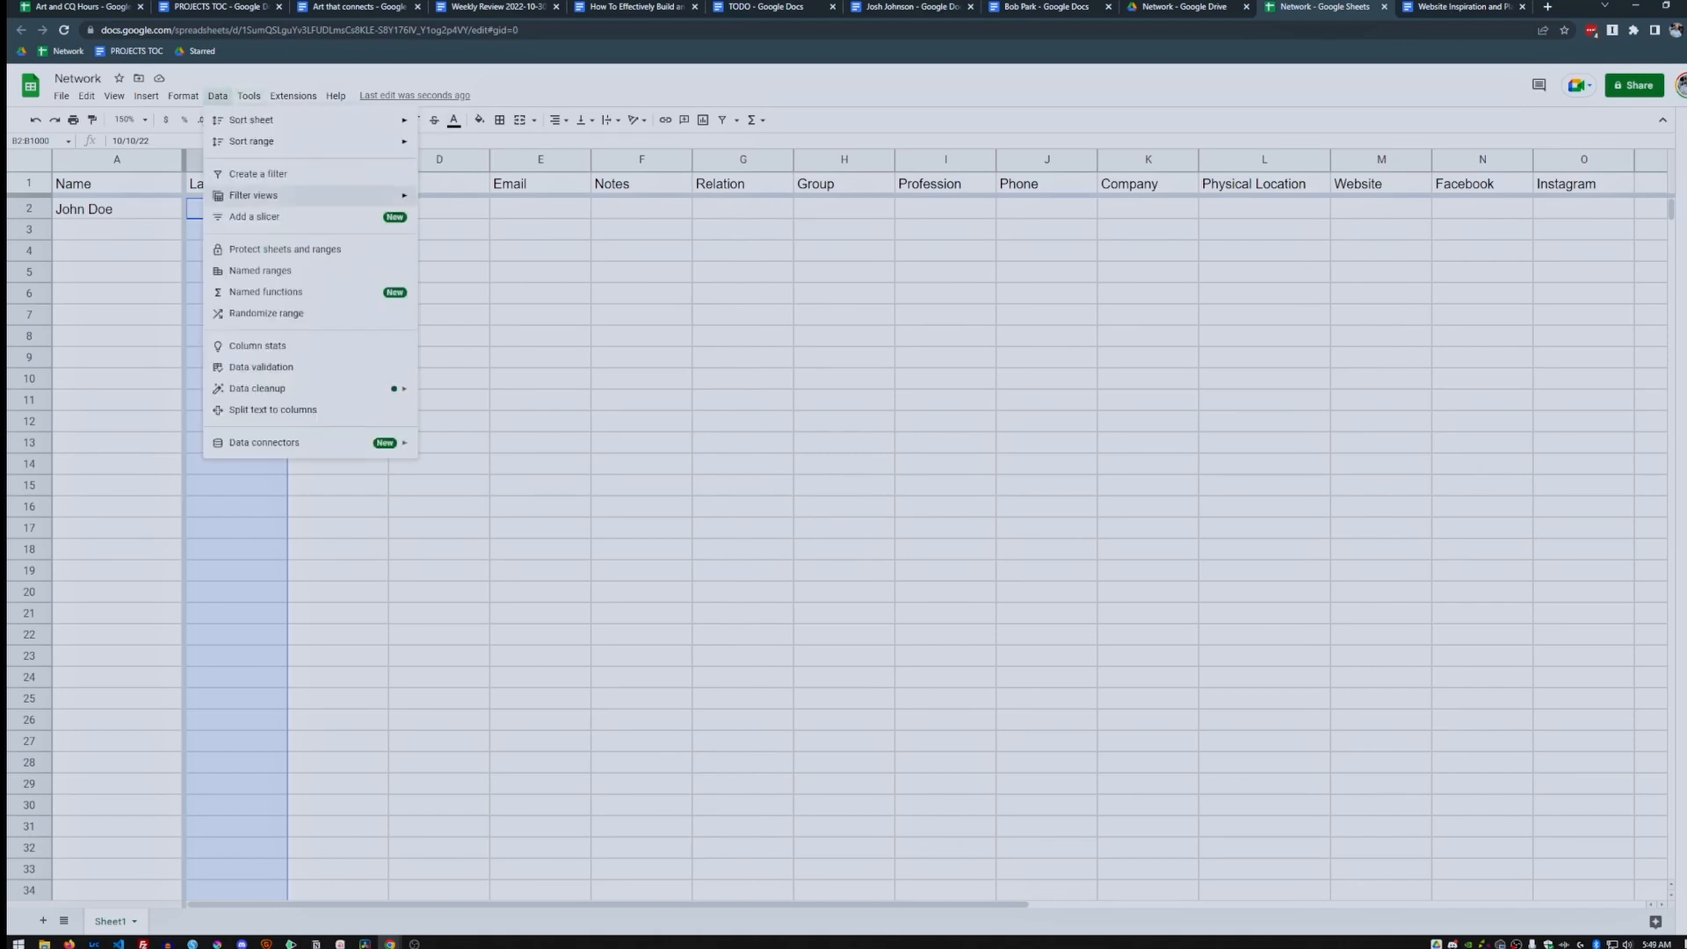
Add a Data validation rule requiring valid dates in B2:B1000.
left_click(261, 368)
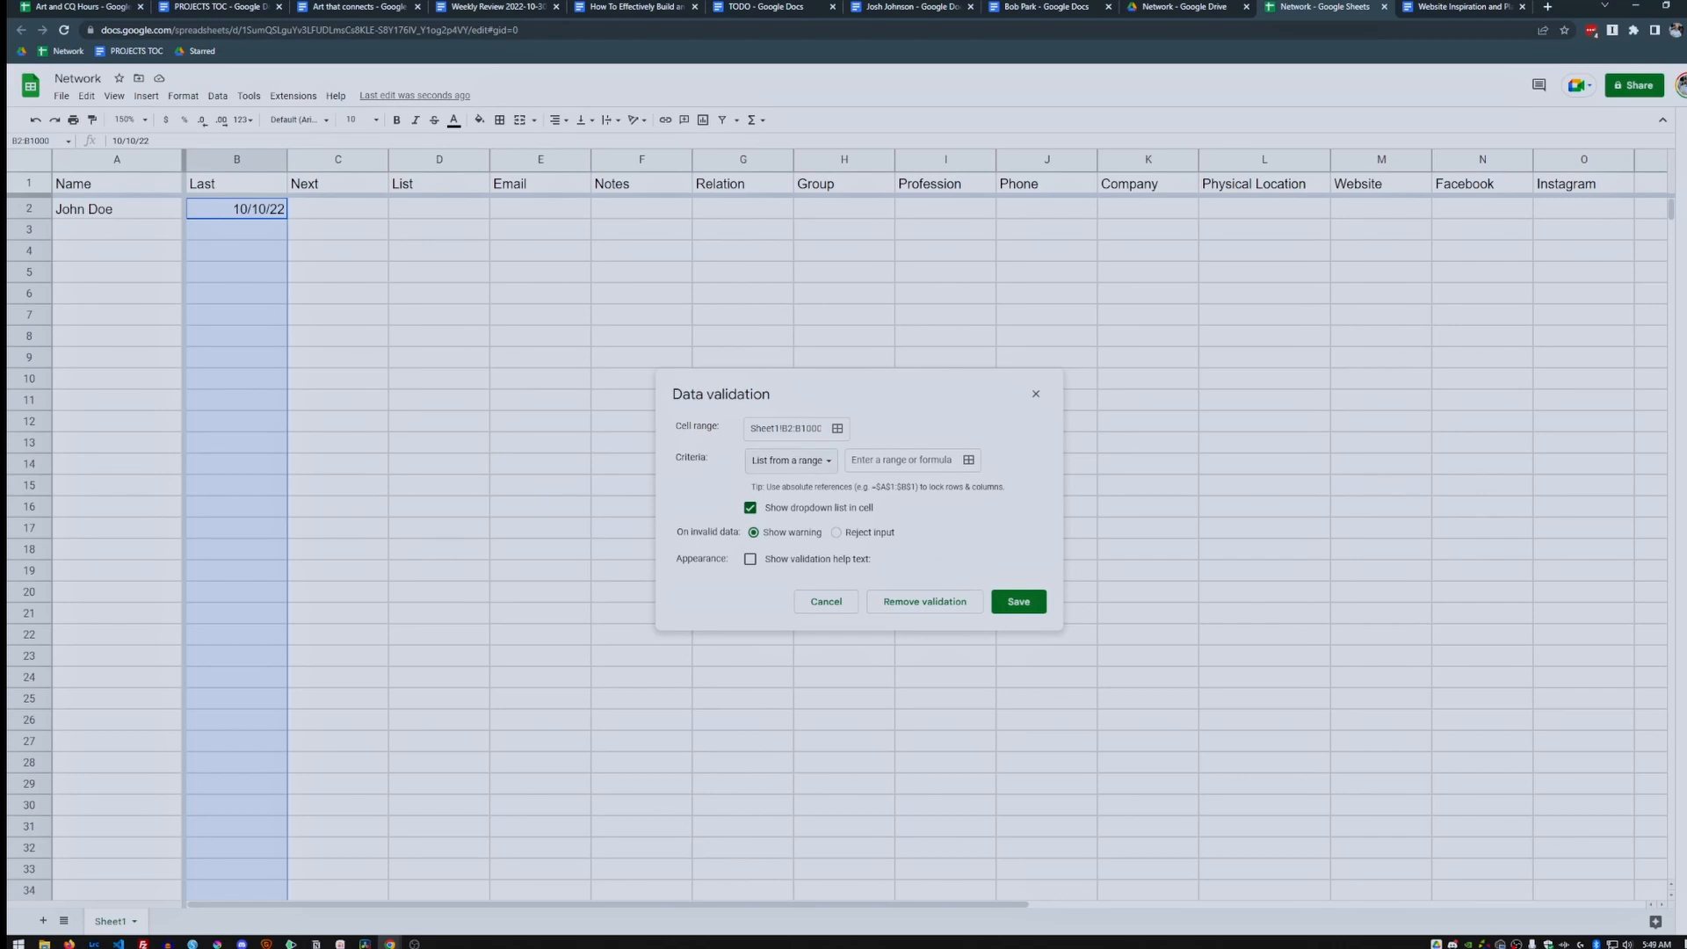
left_click(789, 459)
left_click(791, 547)
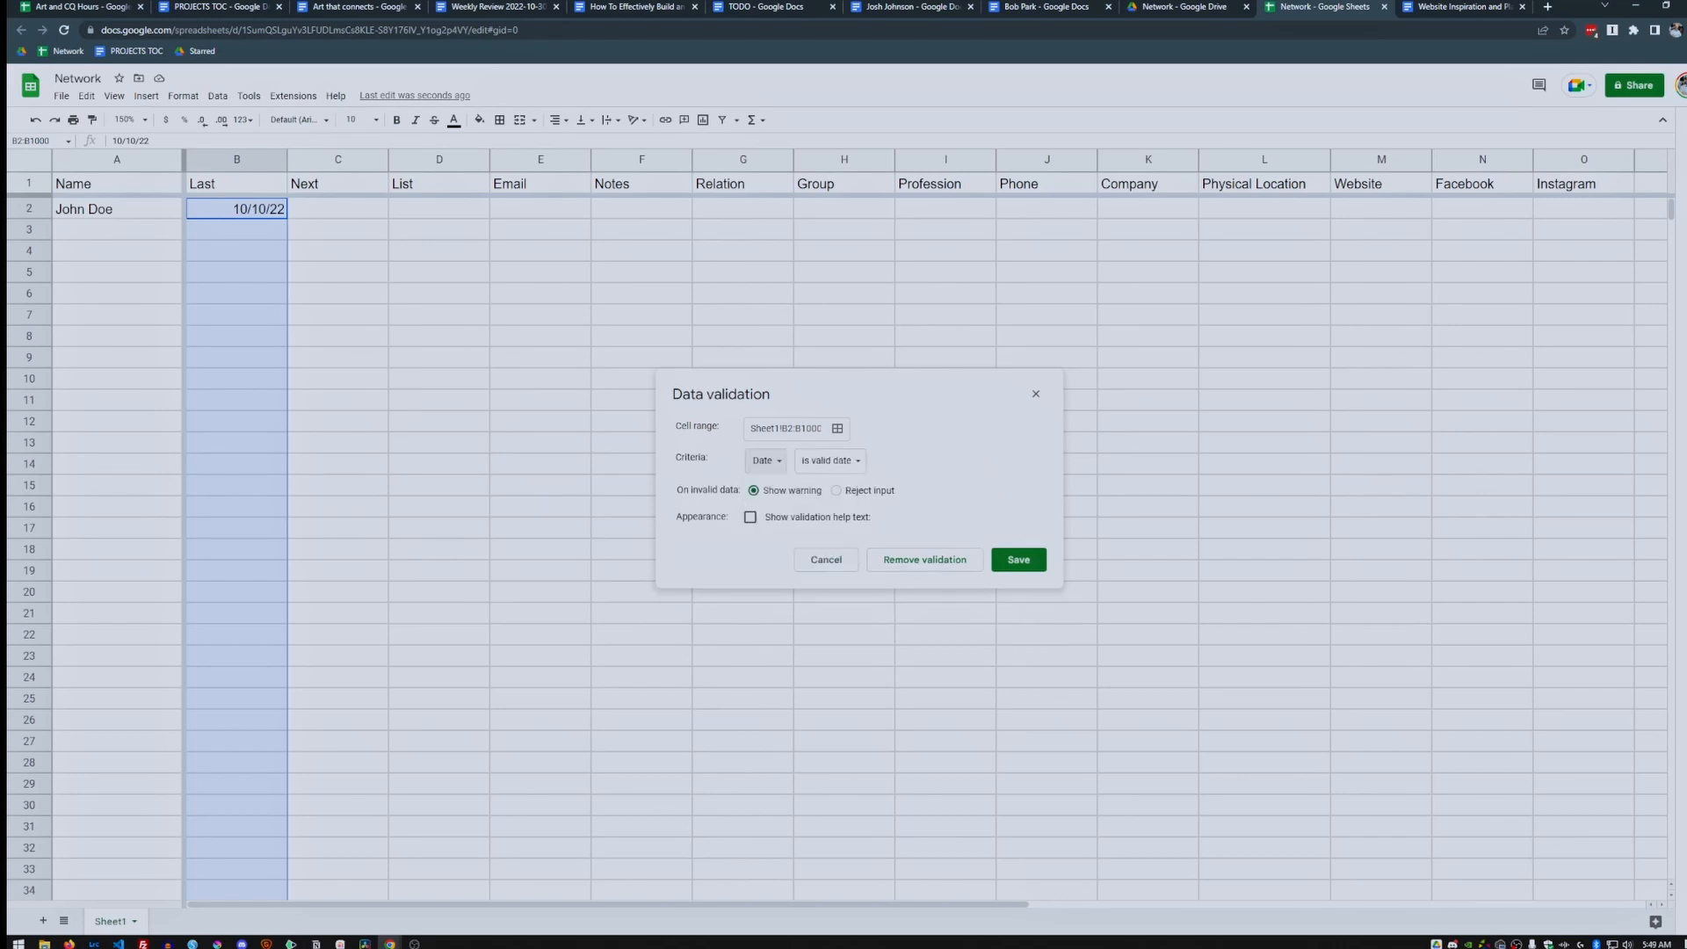
left_click(1018, 560)
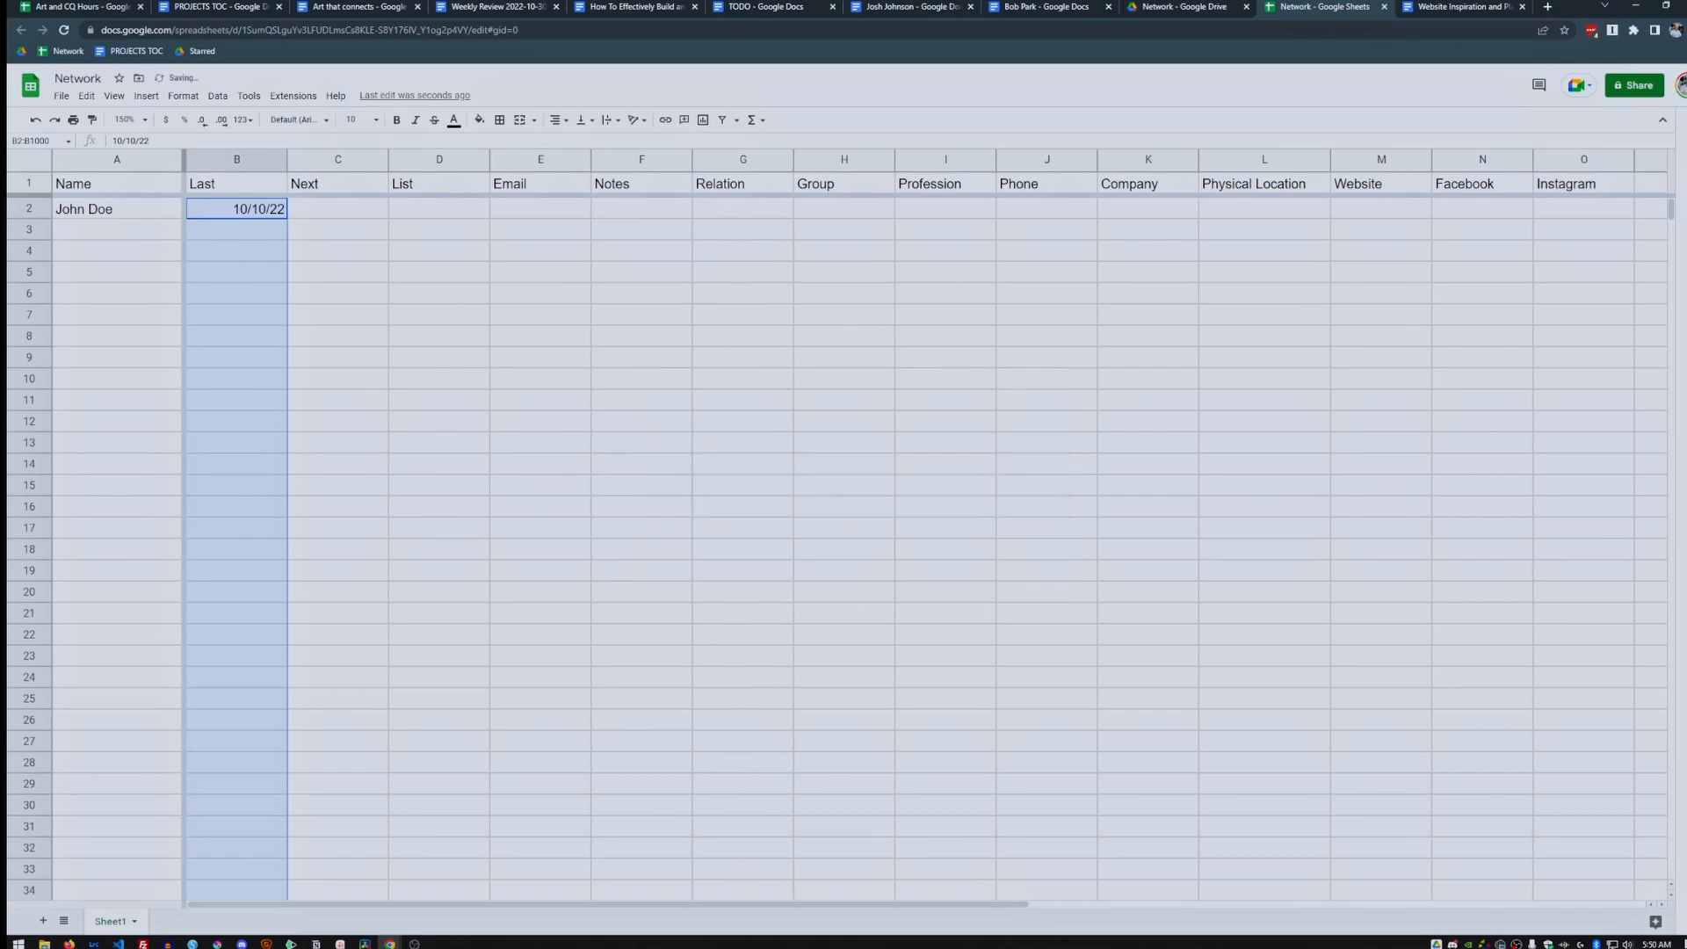
Change the Last date in B2 to 11/4/22 using the calendar picker.
left_click(236, 230)
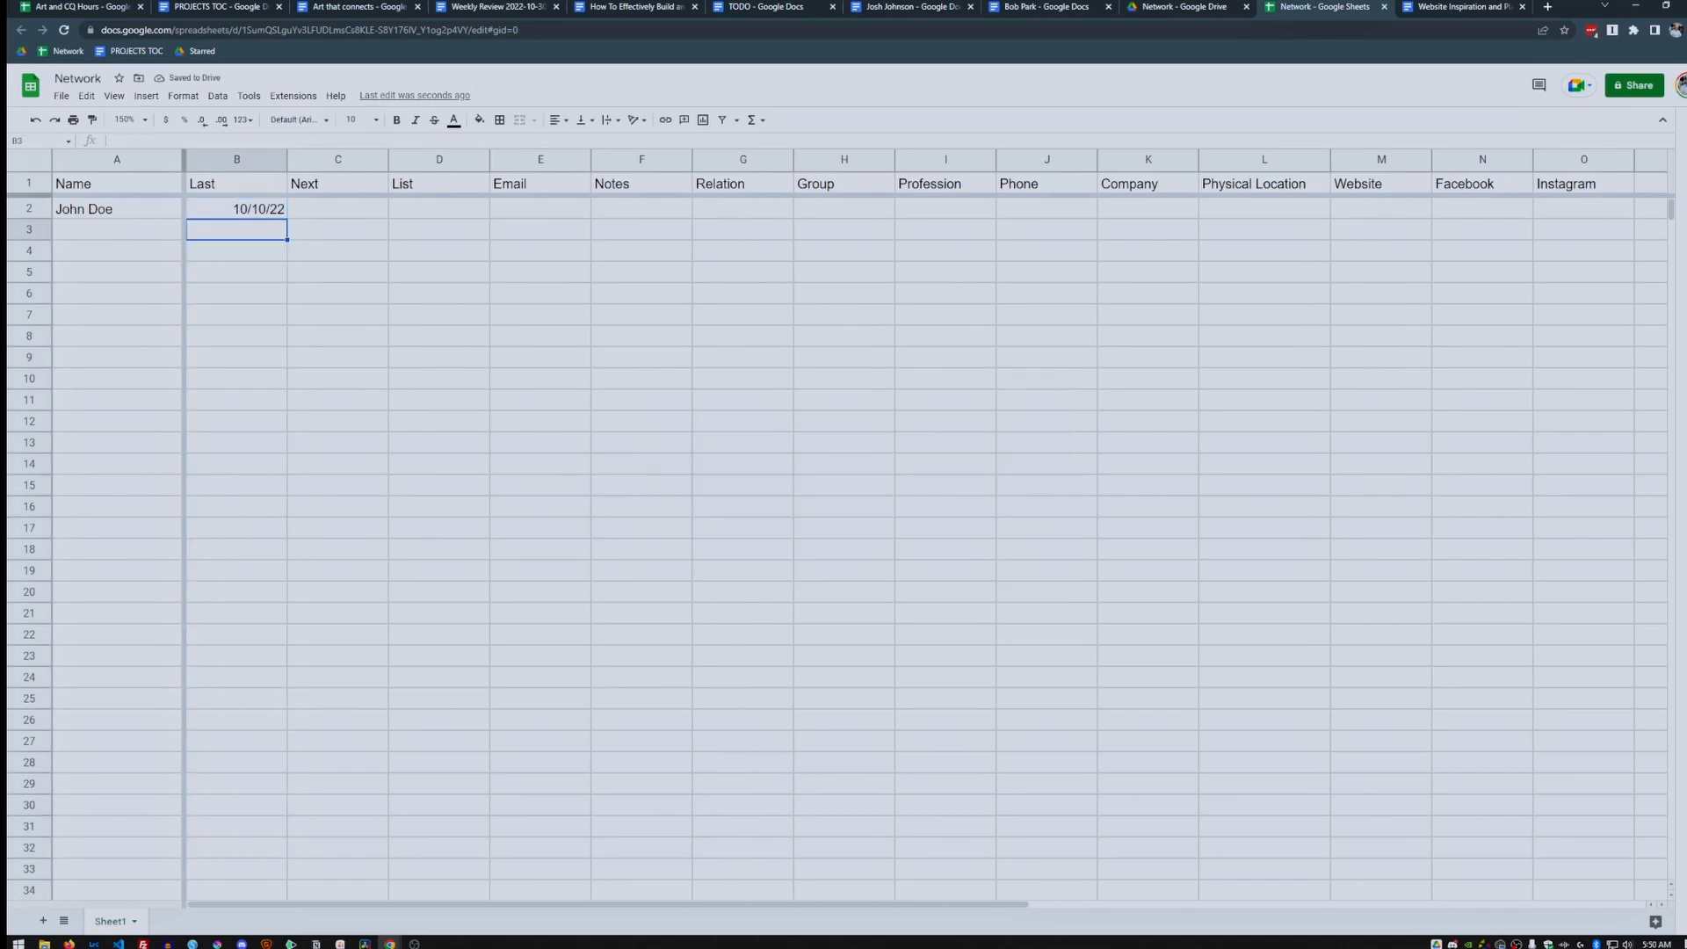
key("Return")
double_click(236, 208)
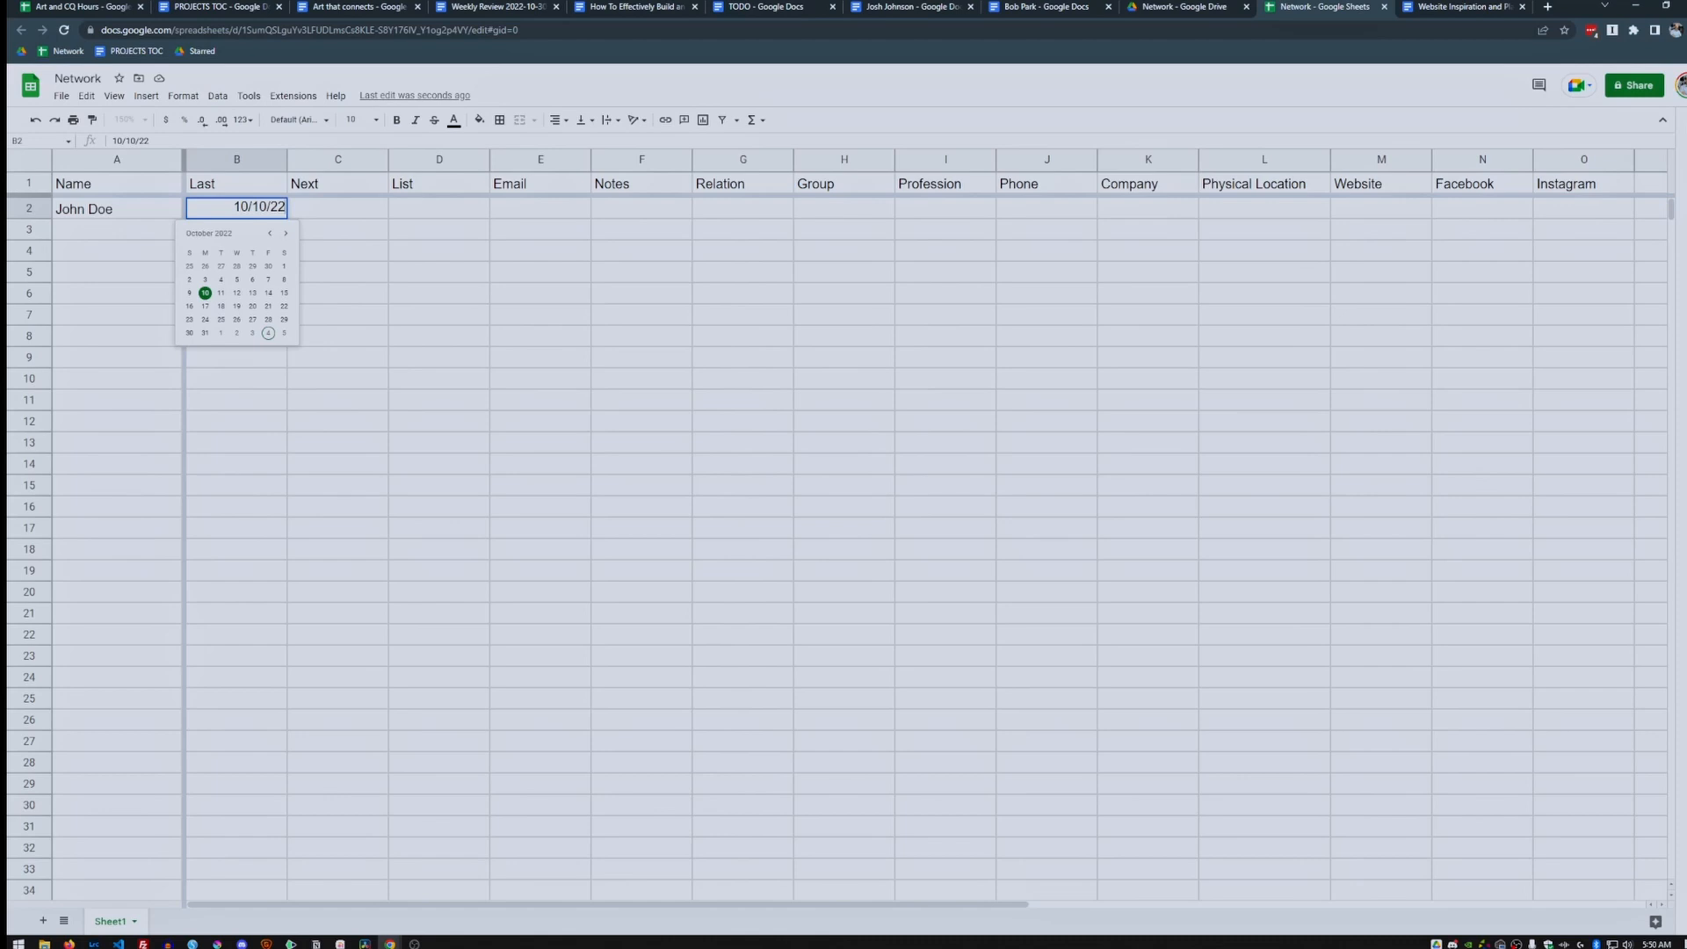
left_click(268, 332)
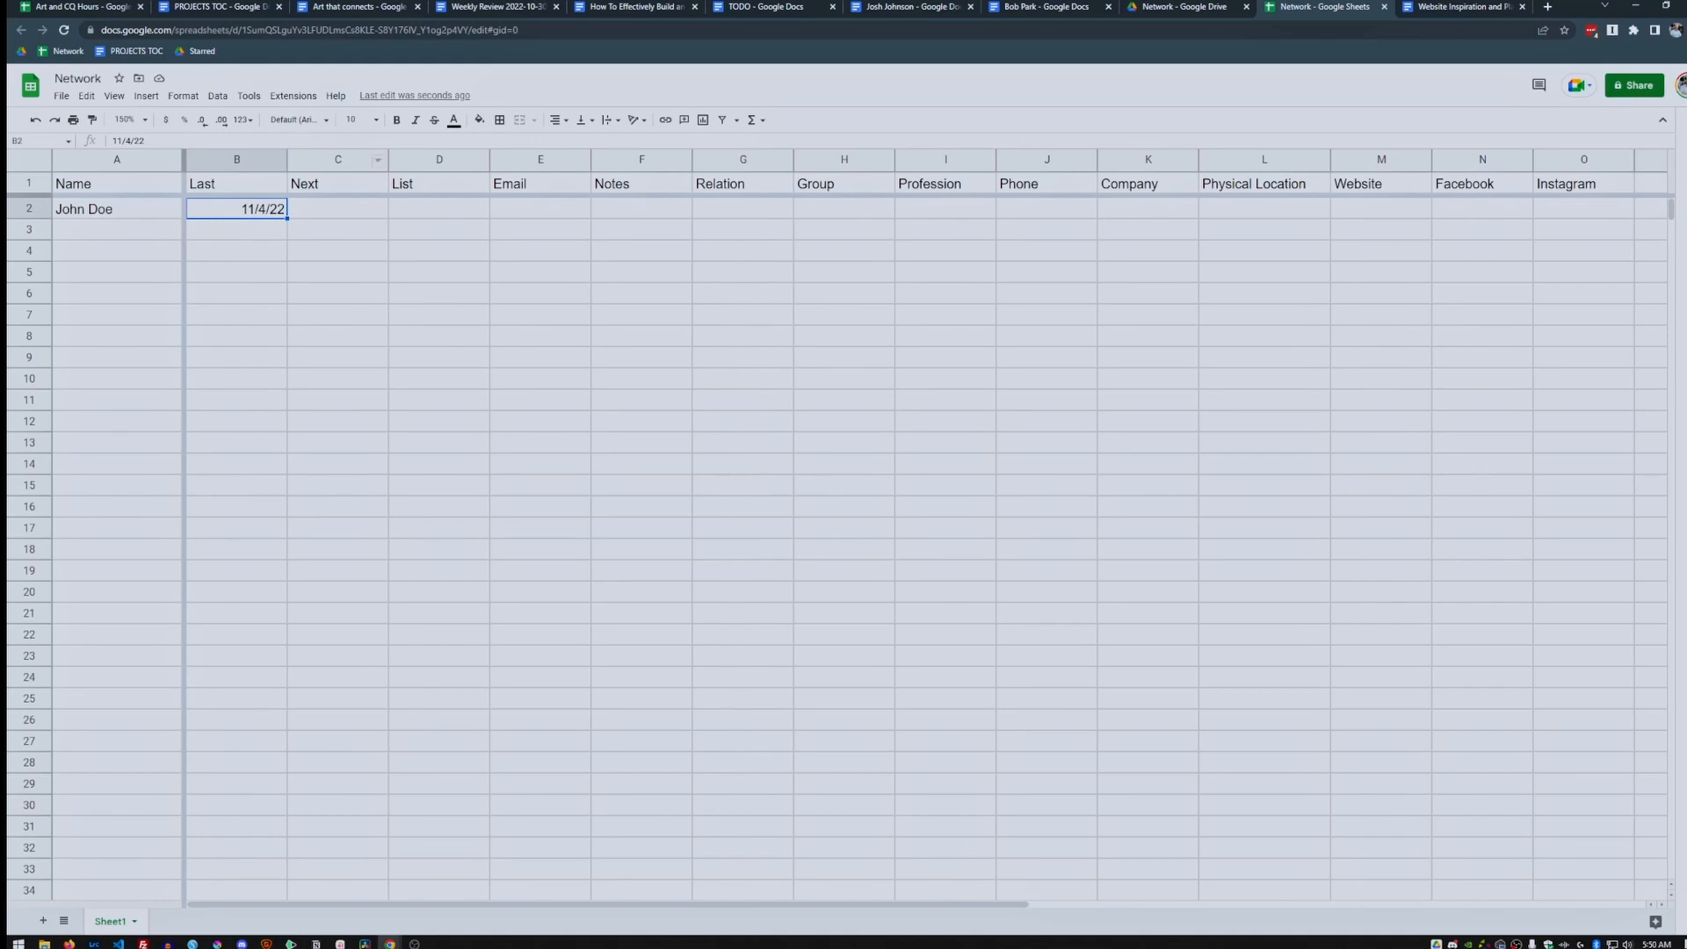
left_click(338, 160)
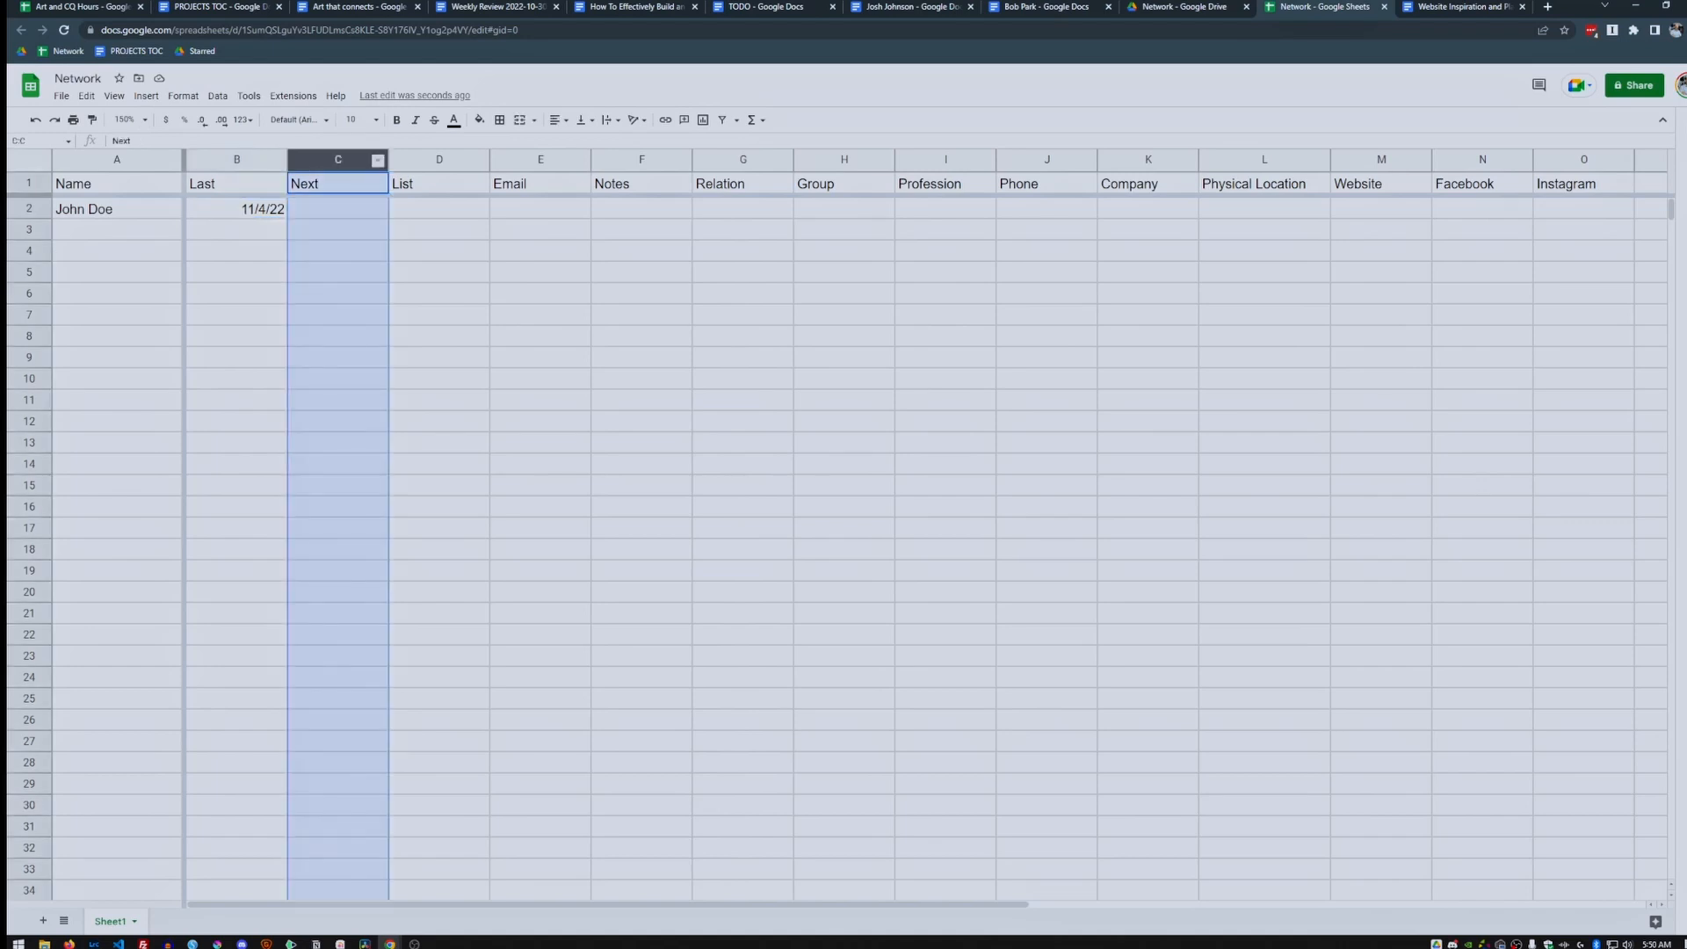
Add a Data validation rule requiring valid dates in C2:C1000.
left_click(339, 183)
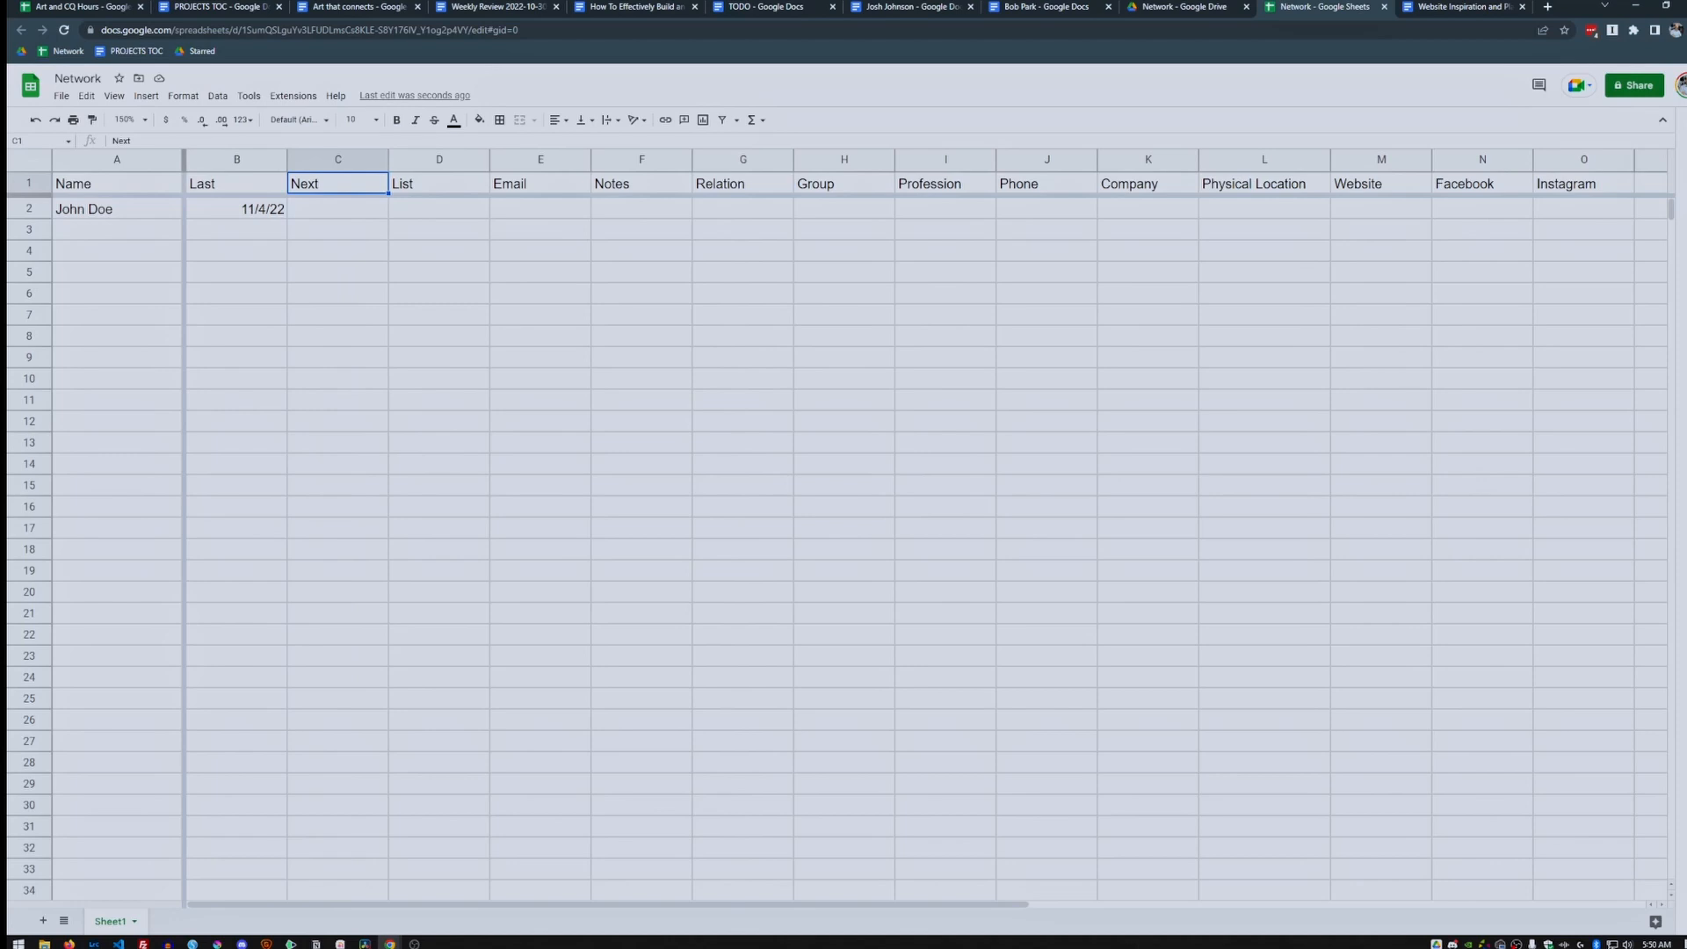
left_click(339, 160)
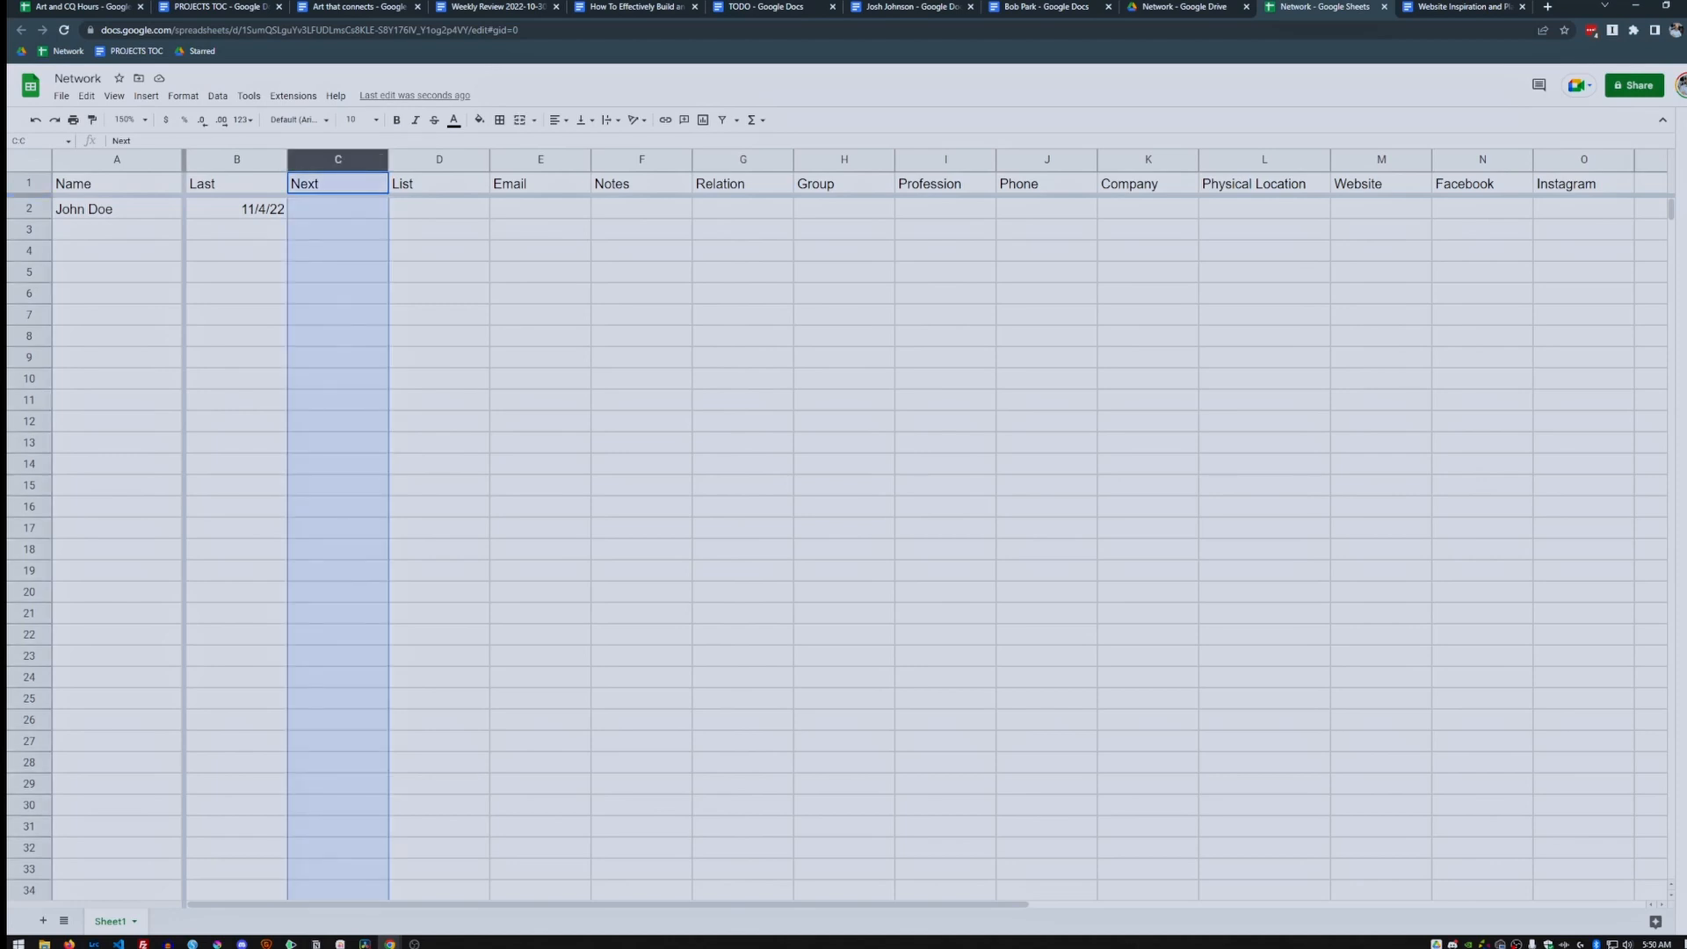
left_click(338, 183, "ctrl")
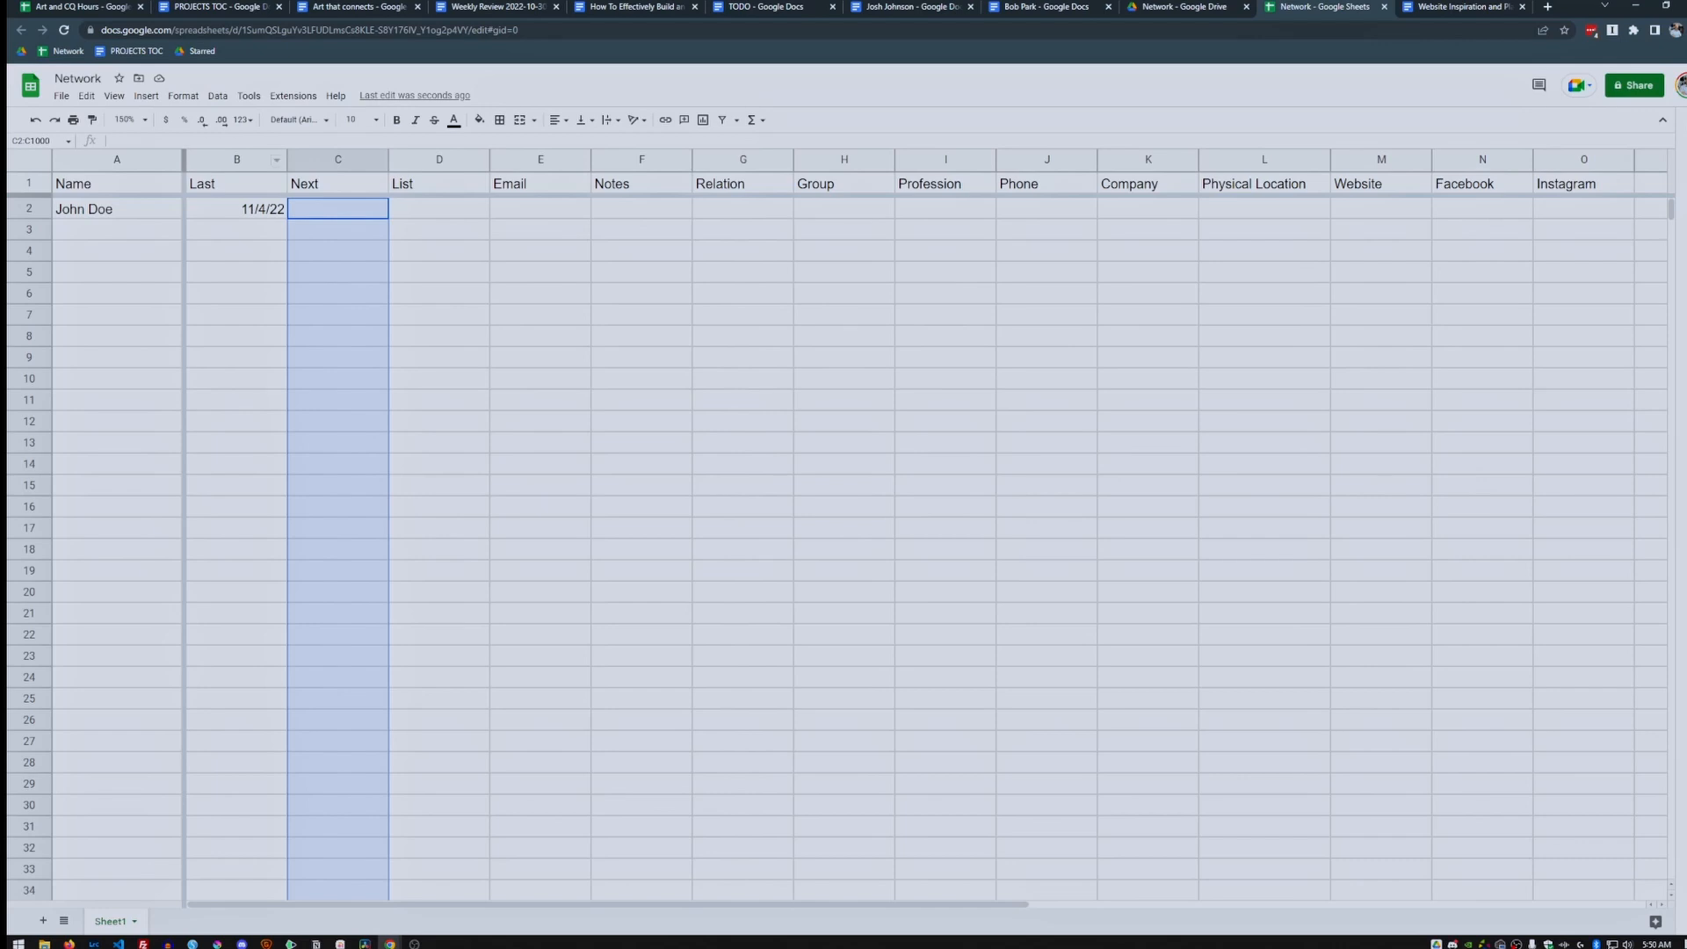
left_click(218, 96)
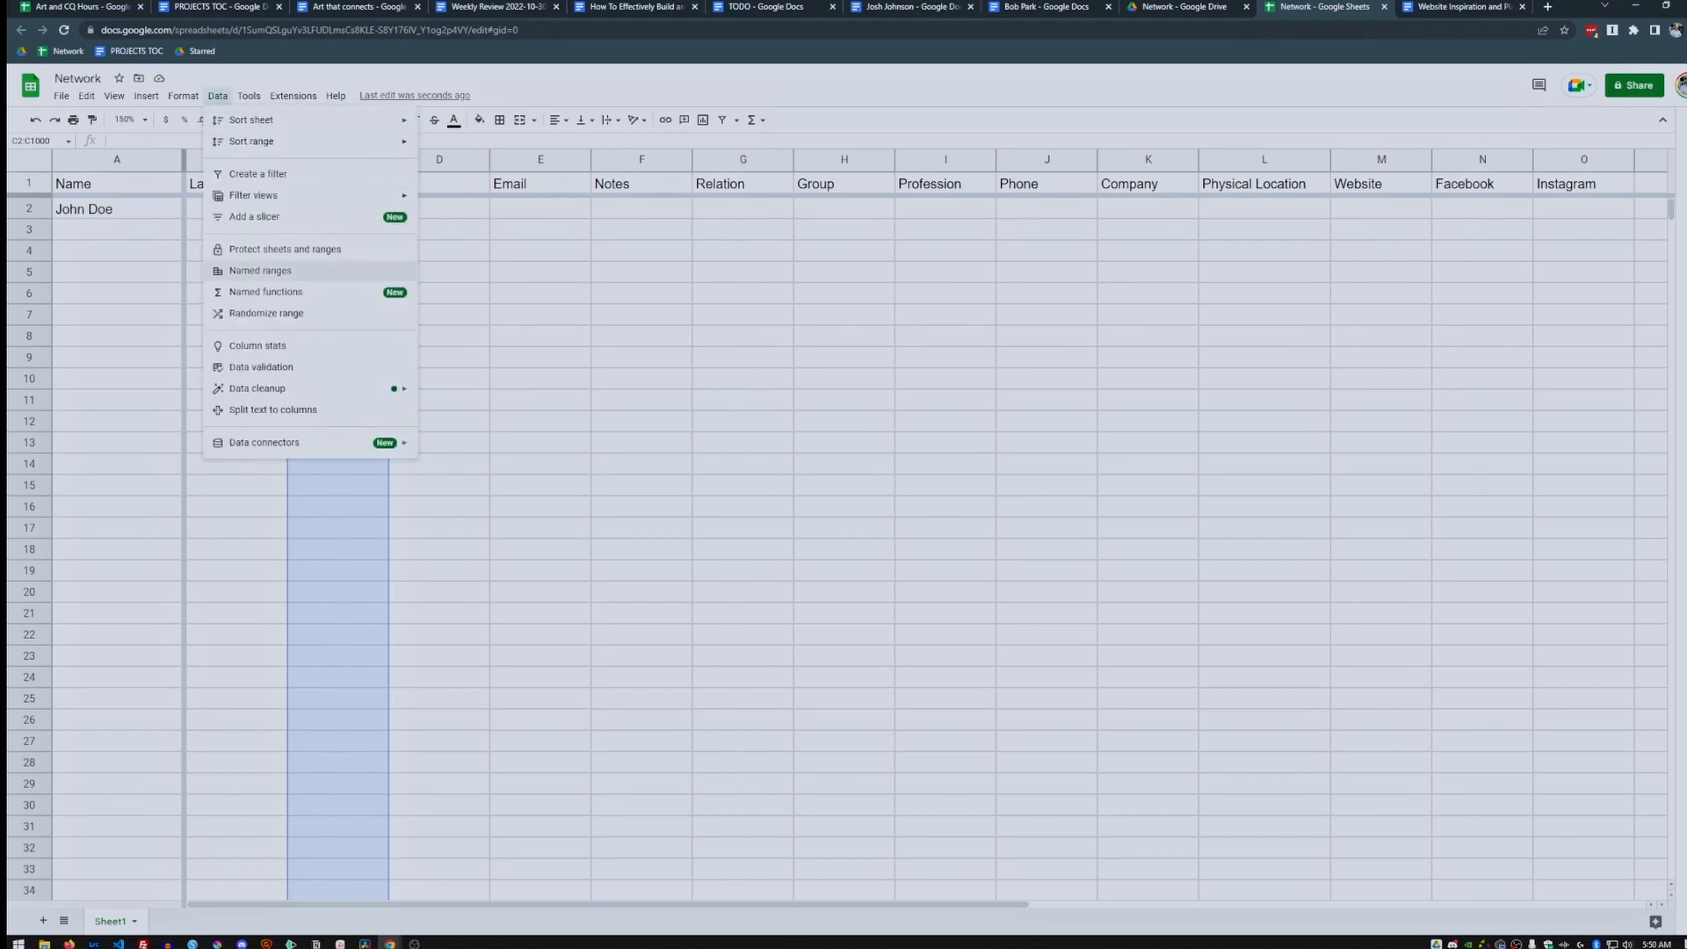
left_click(261, 367)
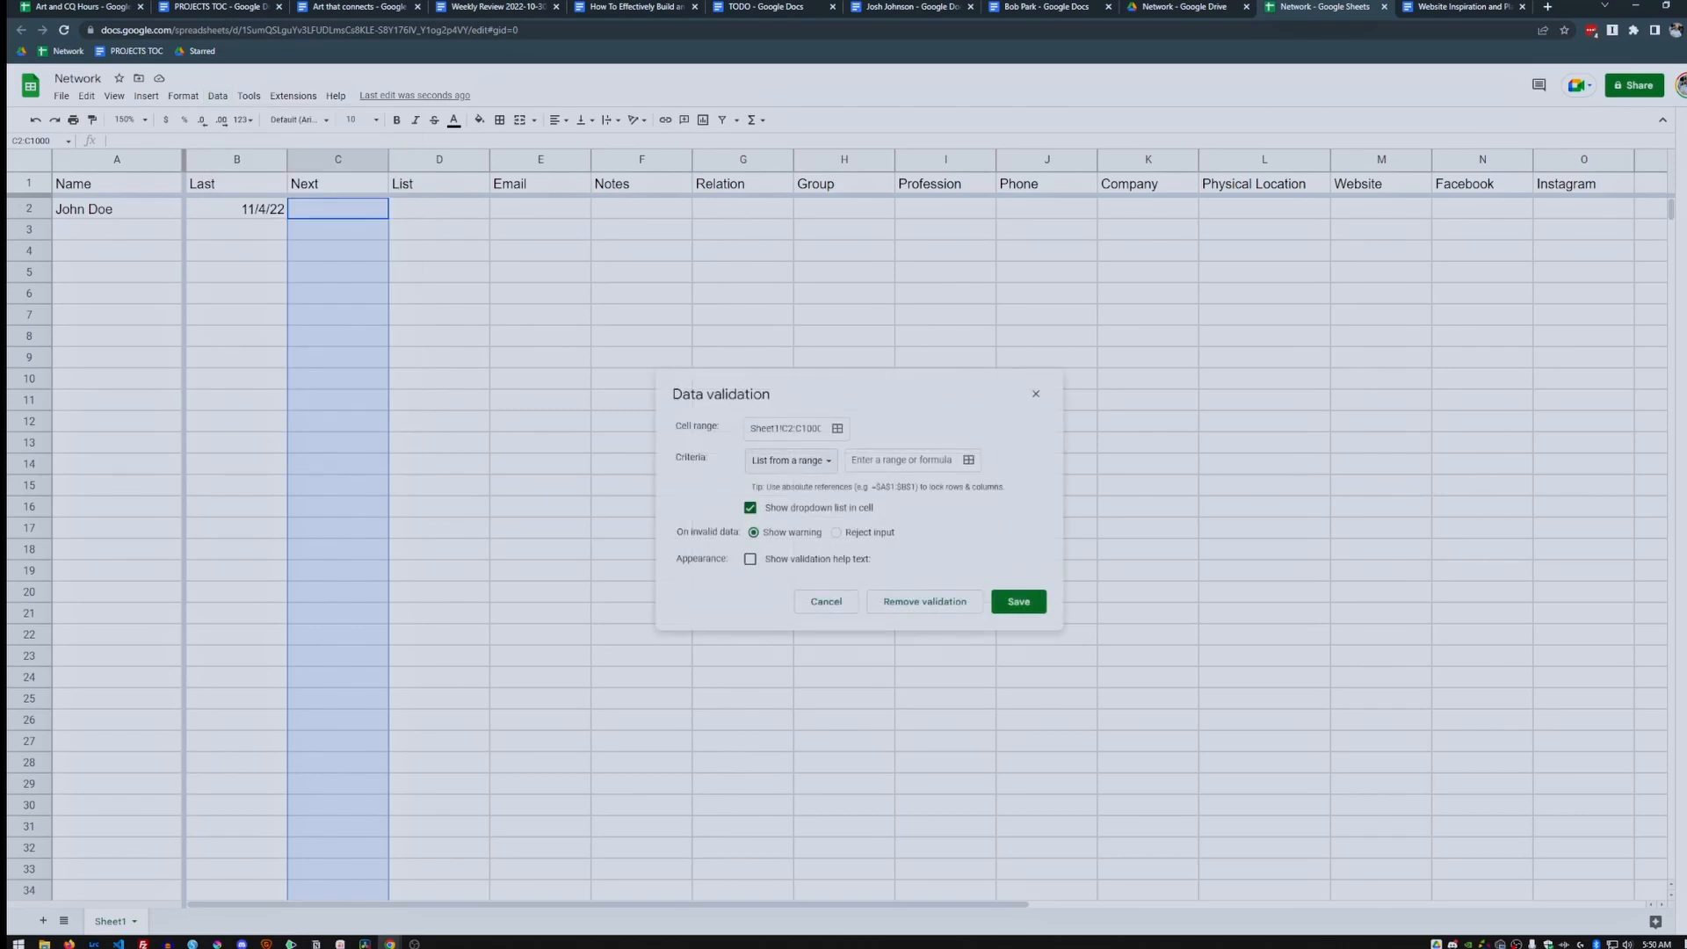
left_click(790, 460)
left_click(780, 545)
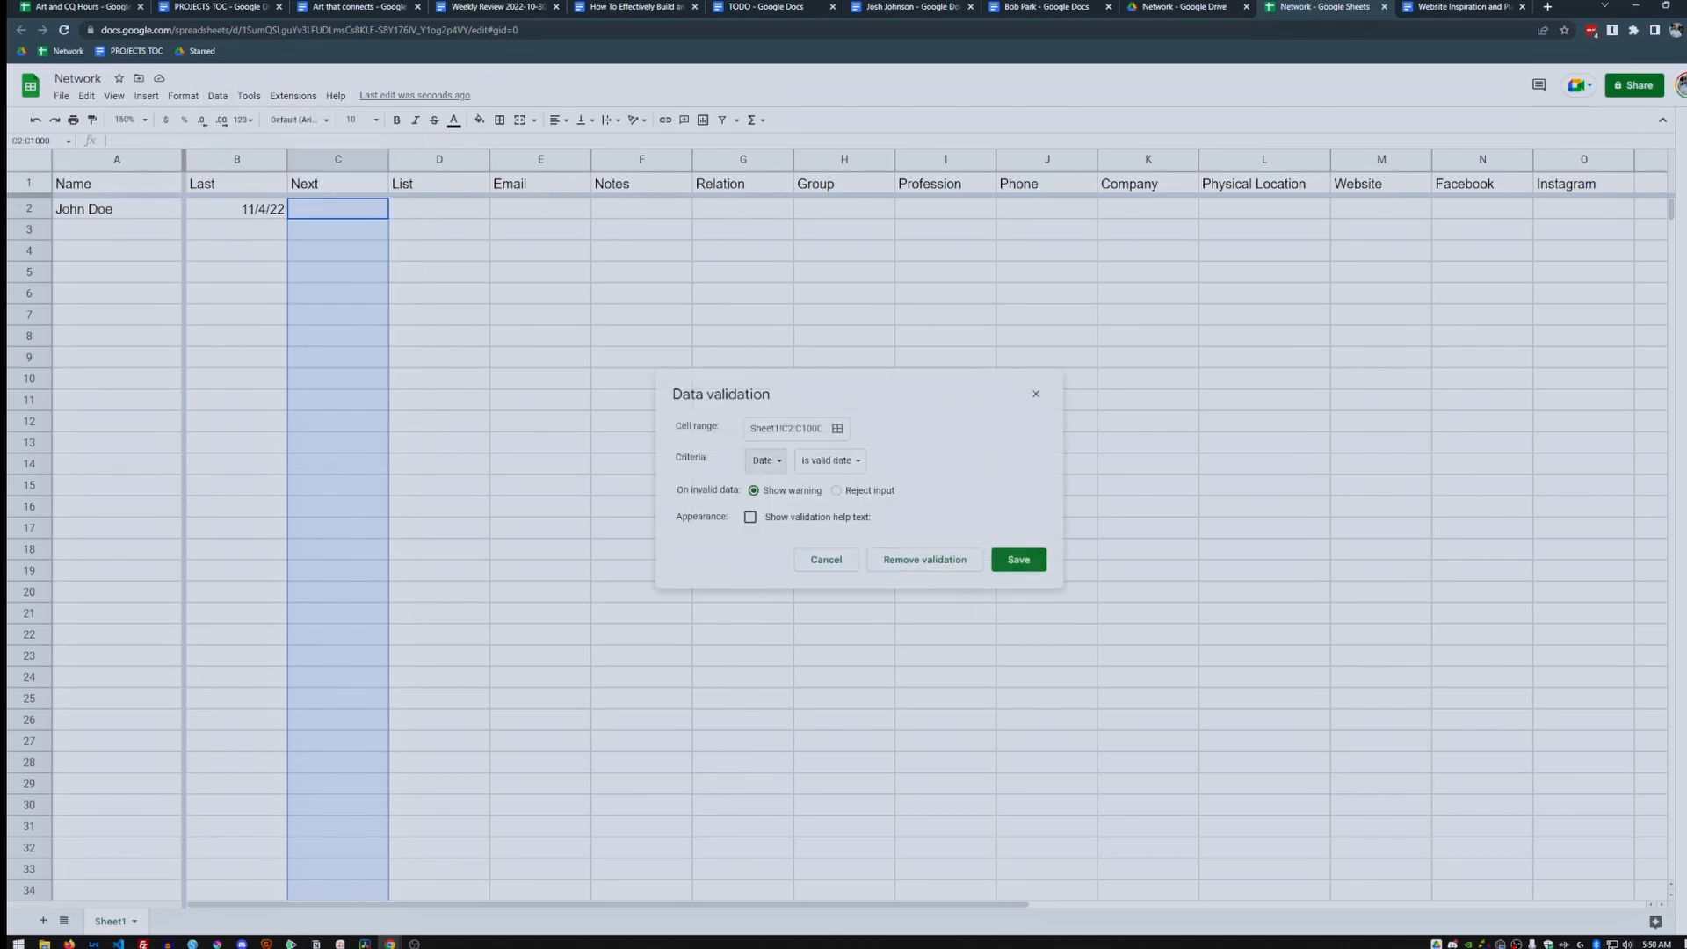
left_click(1018, 560)
Pick 25 November 2022 as the Next date in C2.
double_click(342, 209)
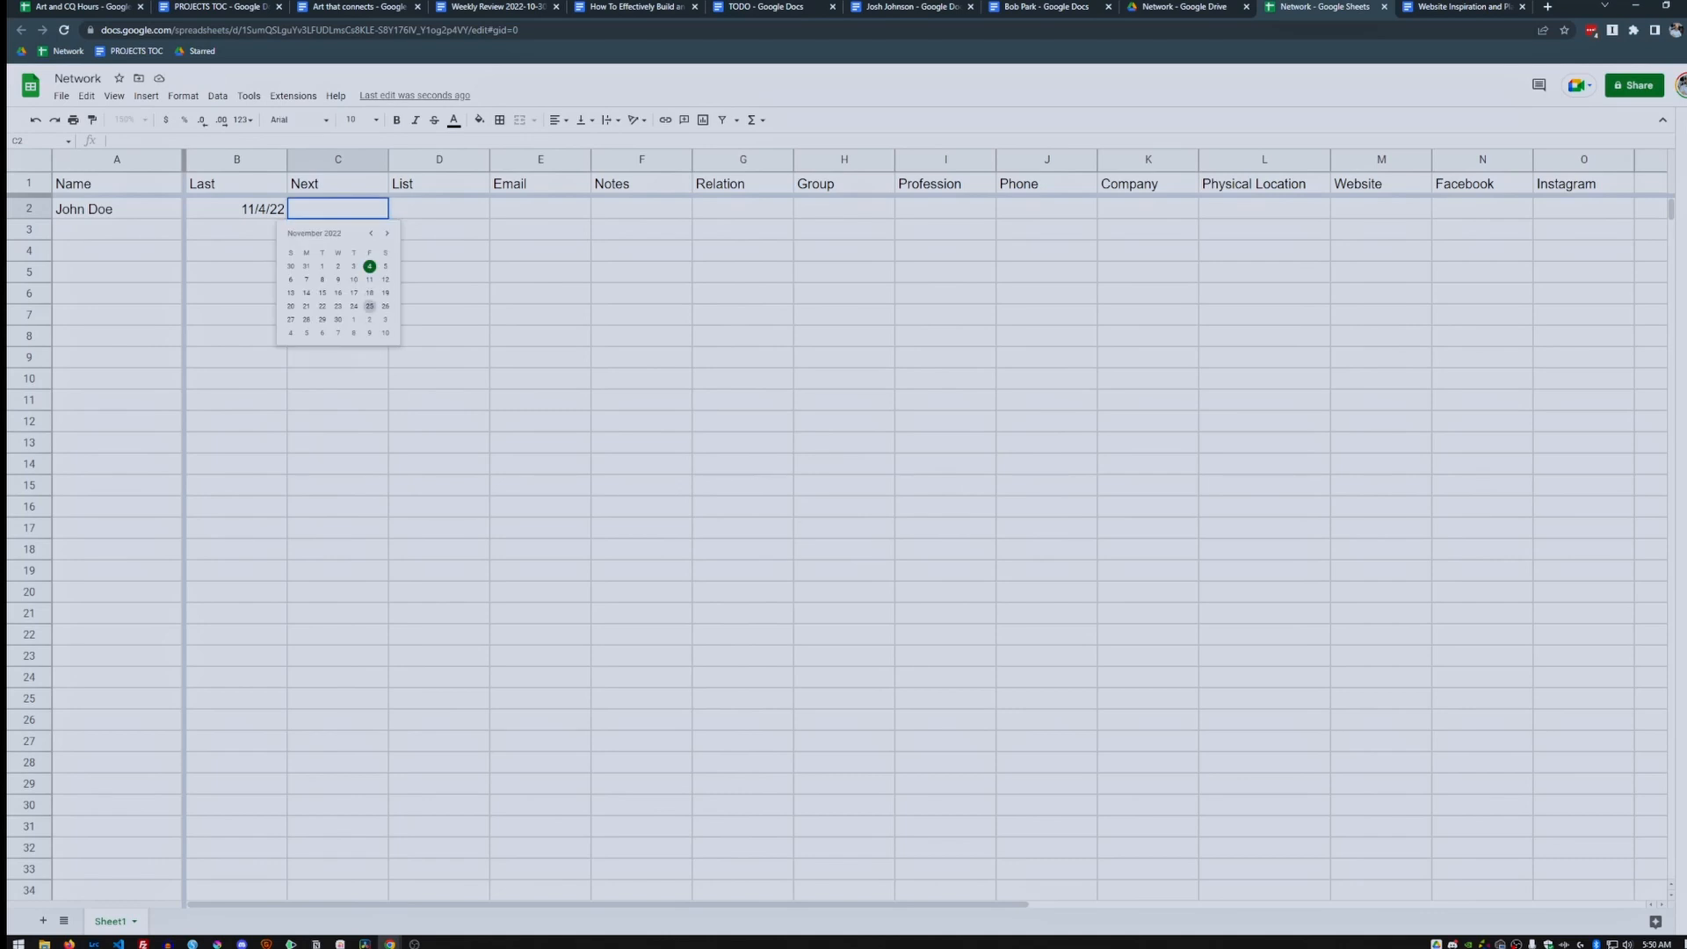
left_click(369, 306)
left_click(440, 209)
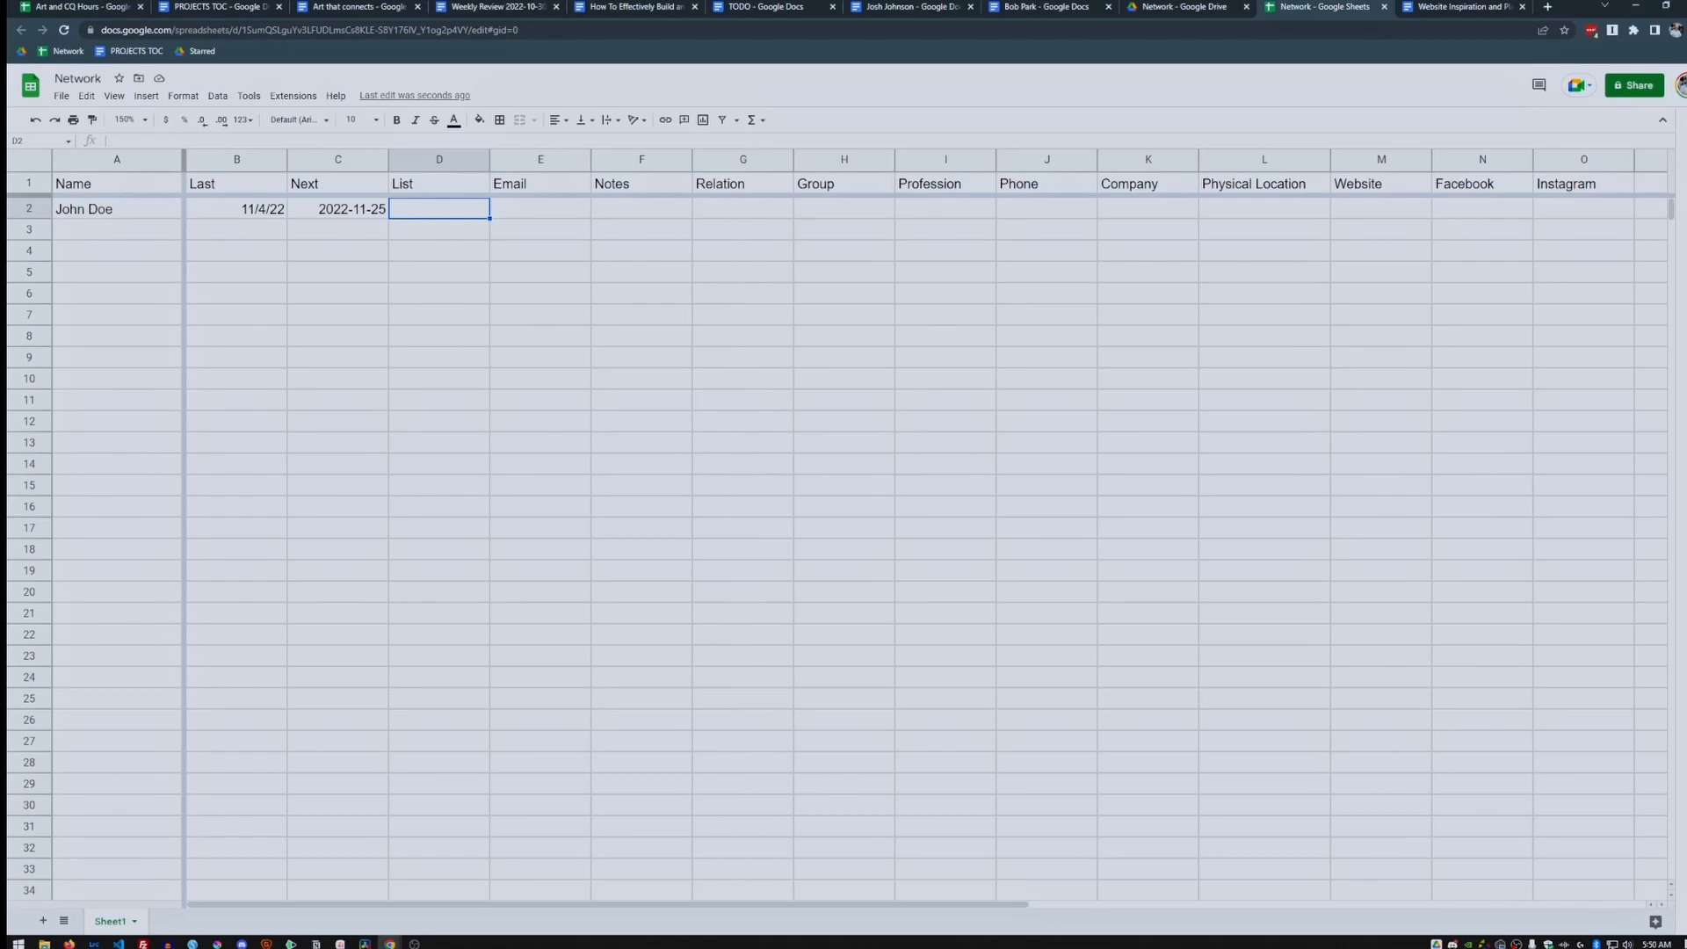
Enter 'A: Every 3 Weeks' in D2 and widen the List column to fit it.
type("A: Every")
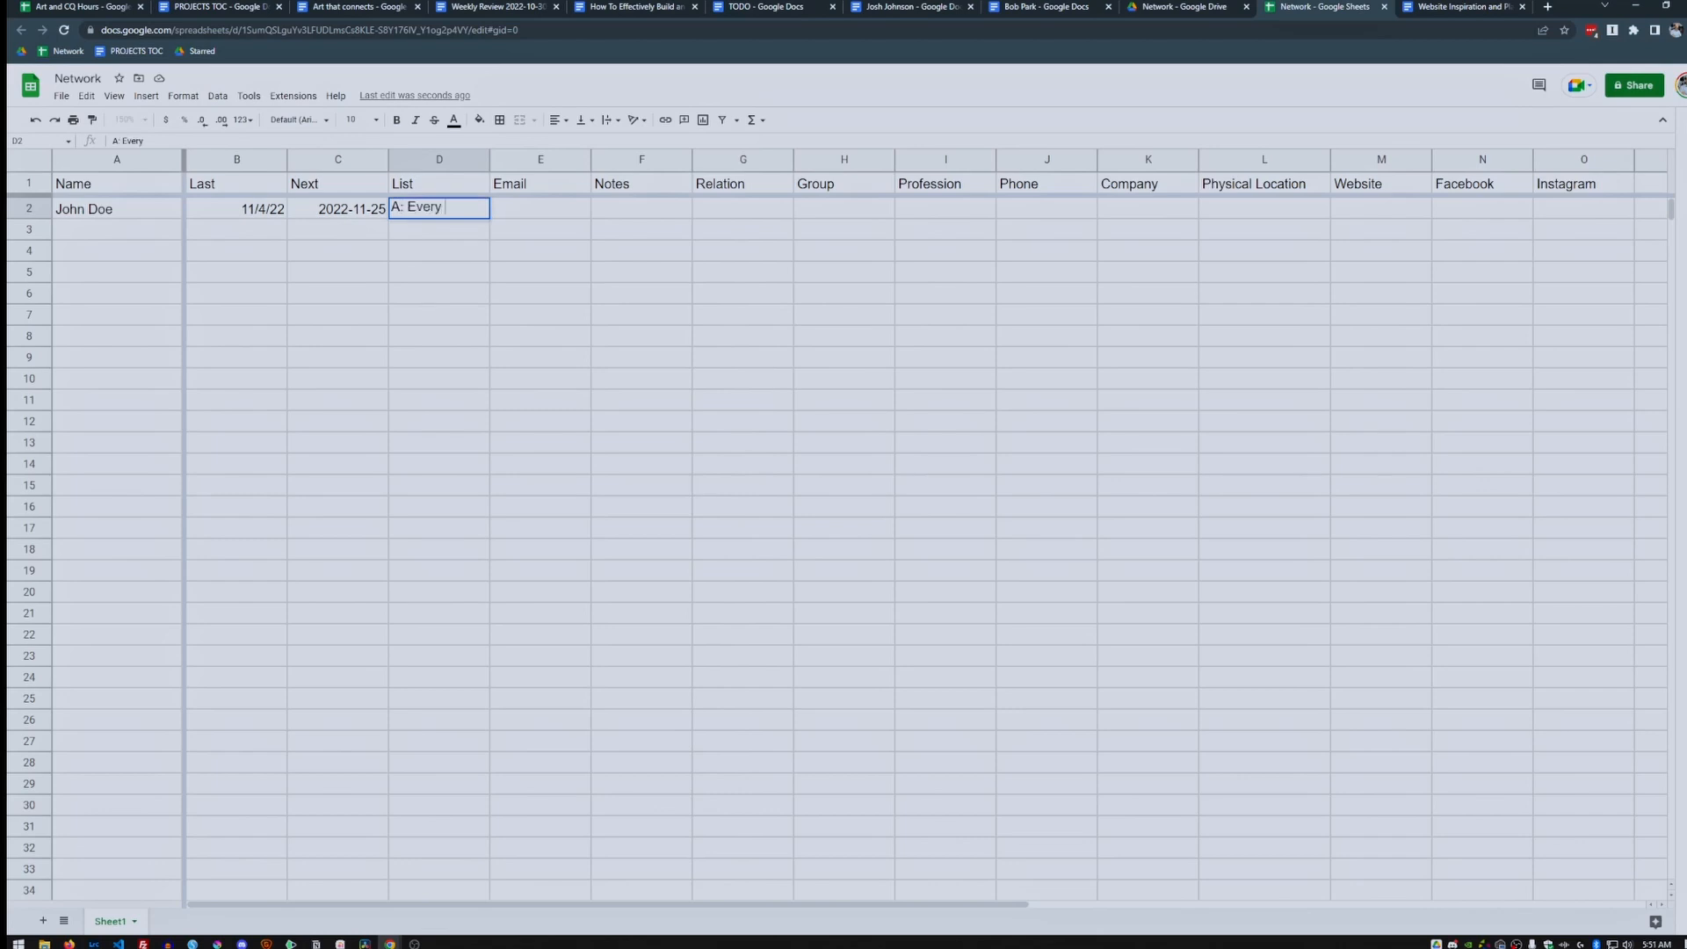
type(" 3 Weeks")
key("Return")
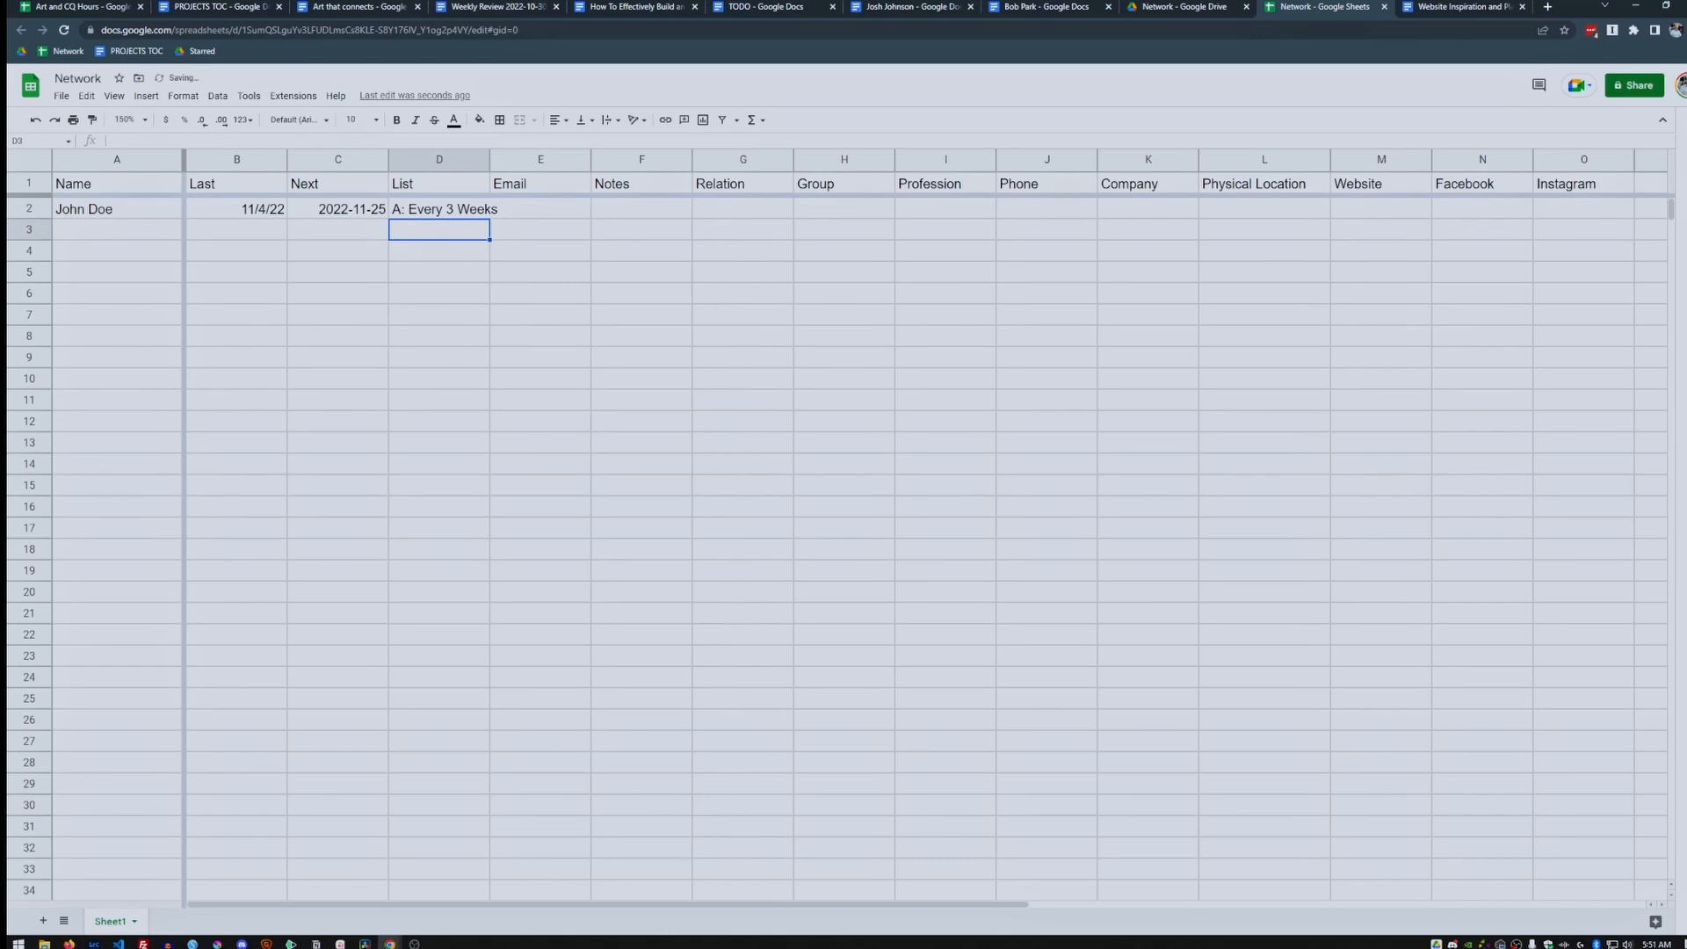
left_click_drag(490, 159, 528, 159)
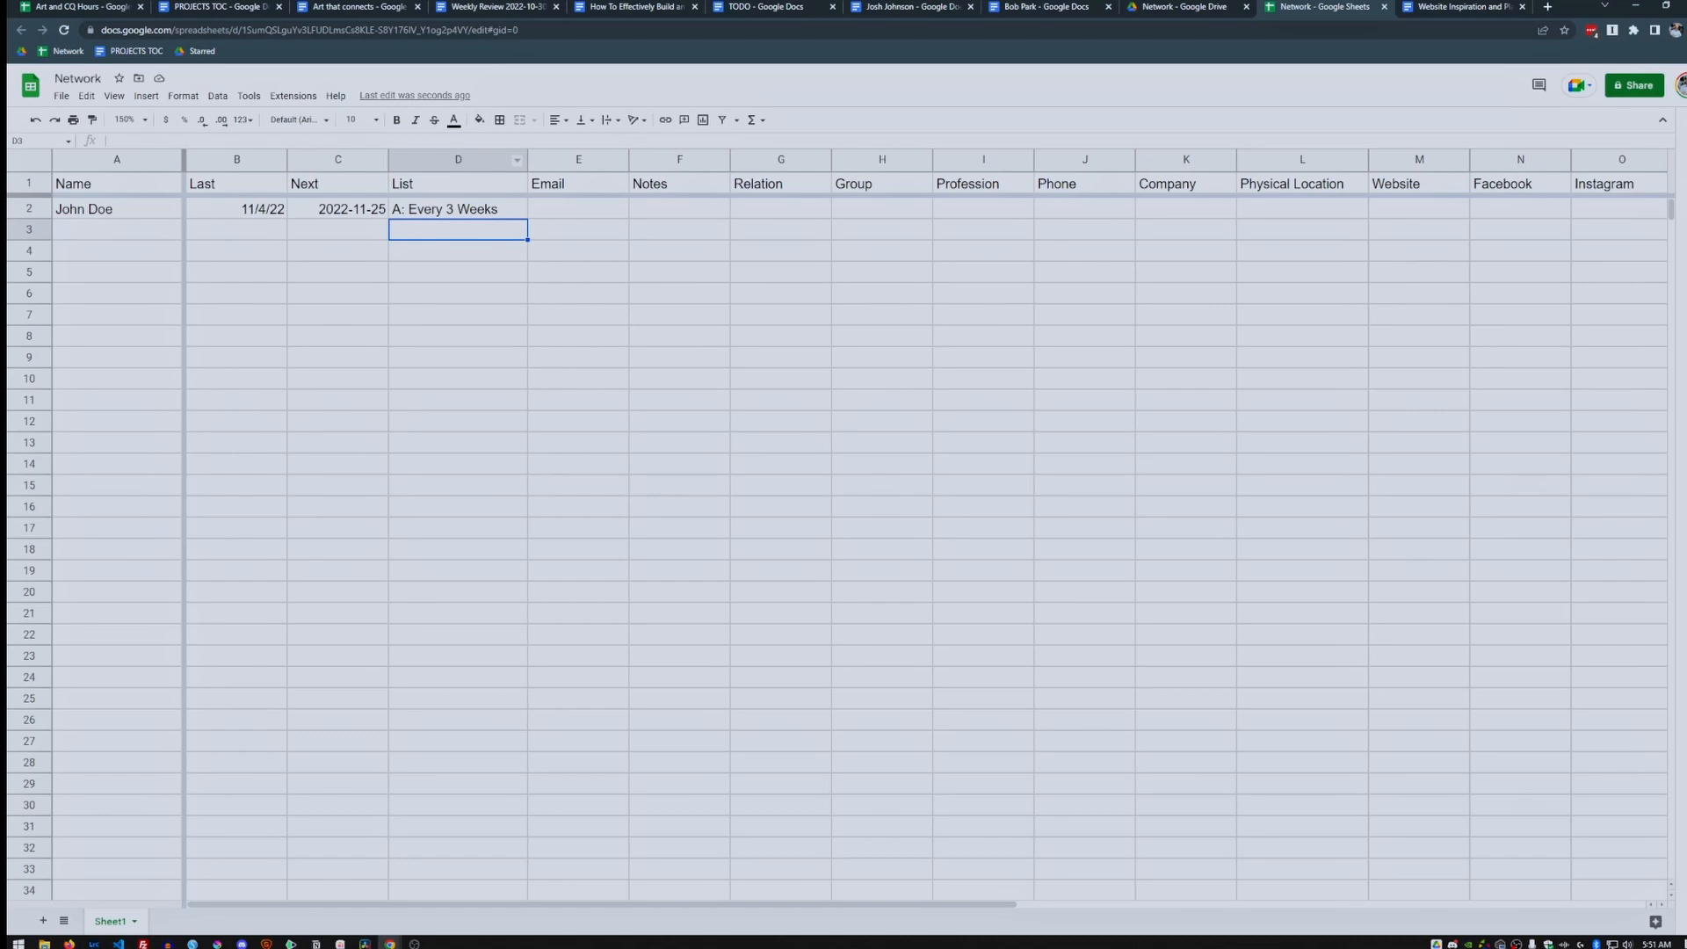
left_click(465, 209)
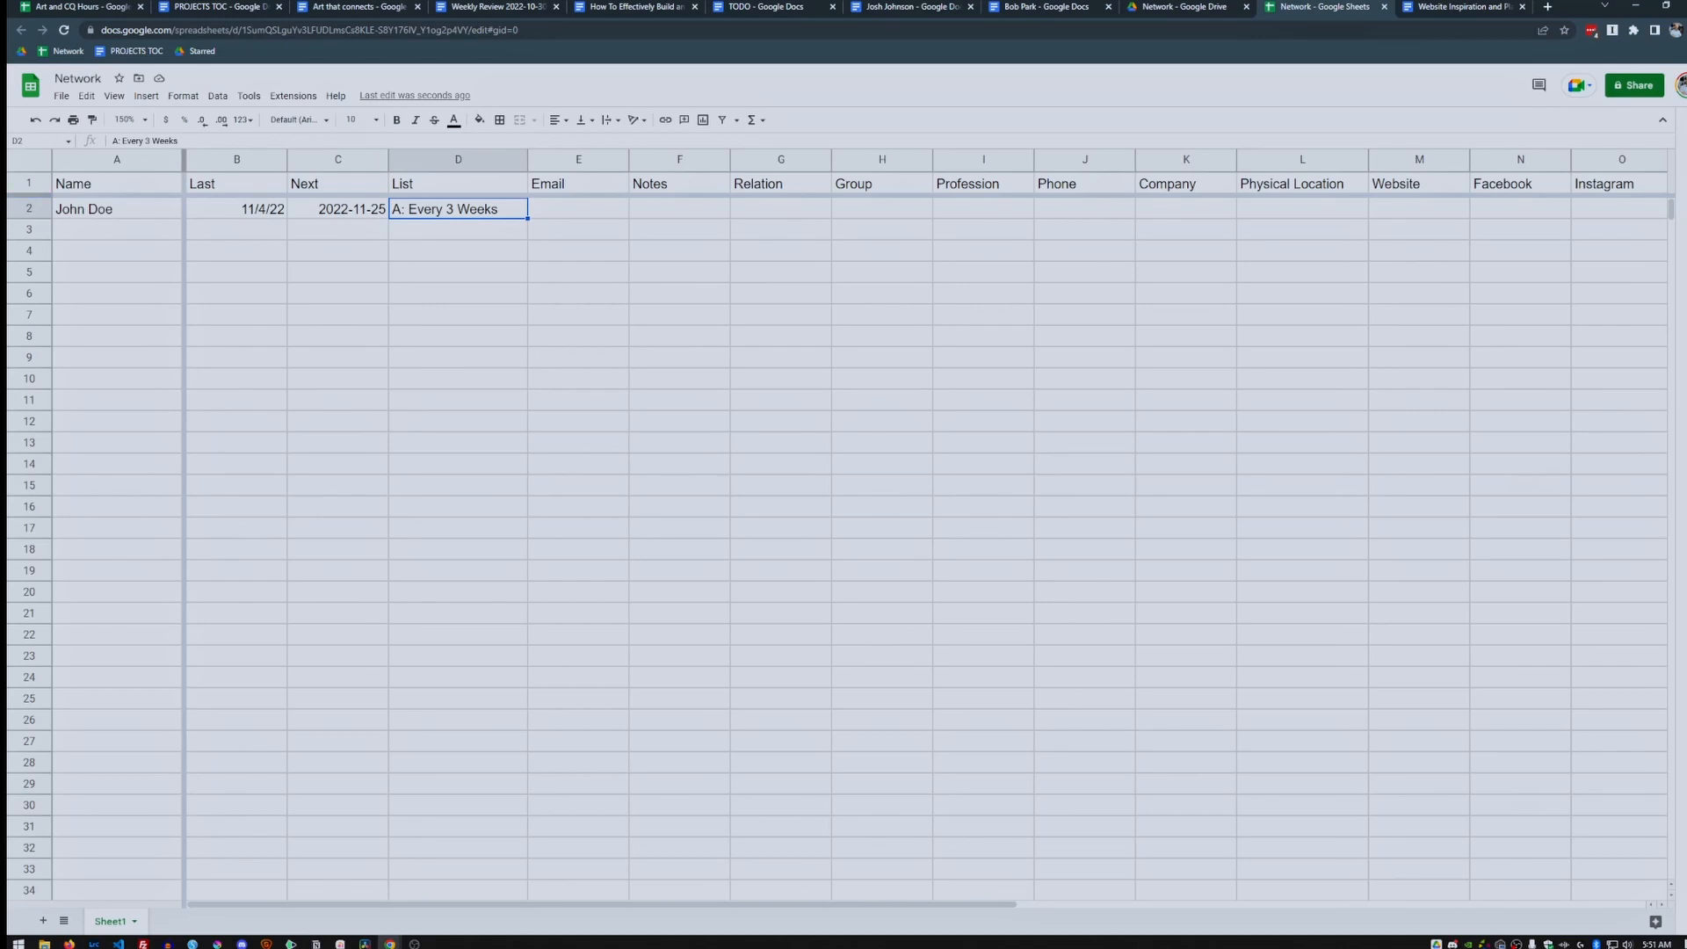
Fill in the contact's e-mail address in E2, leaving Notes in F2 empty.
key("Tab")
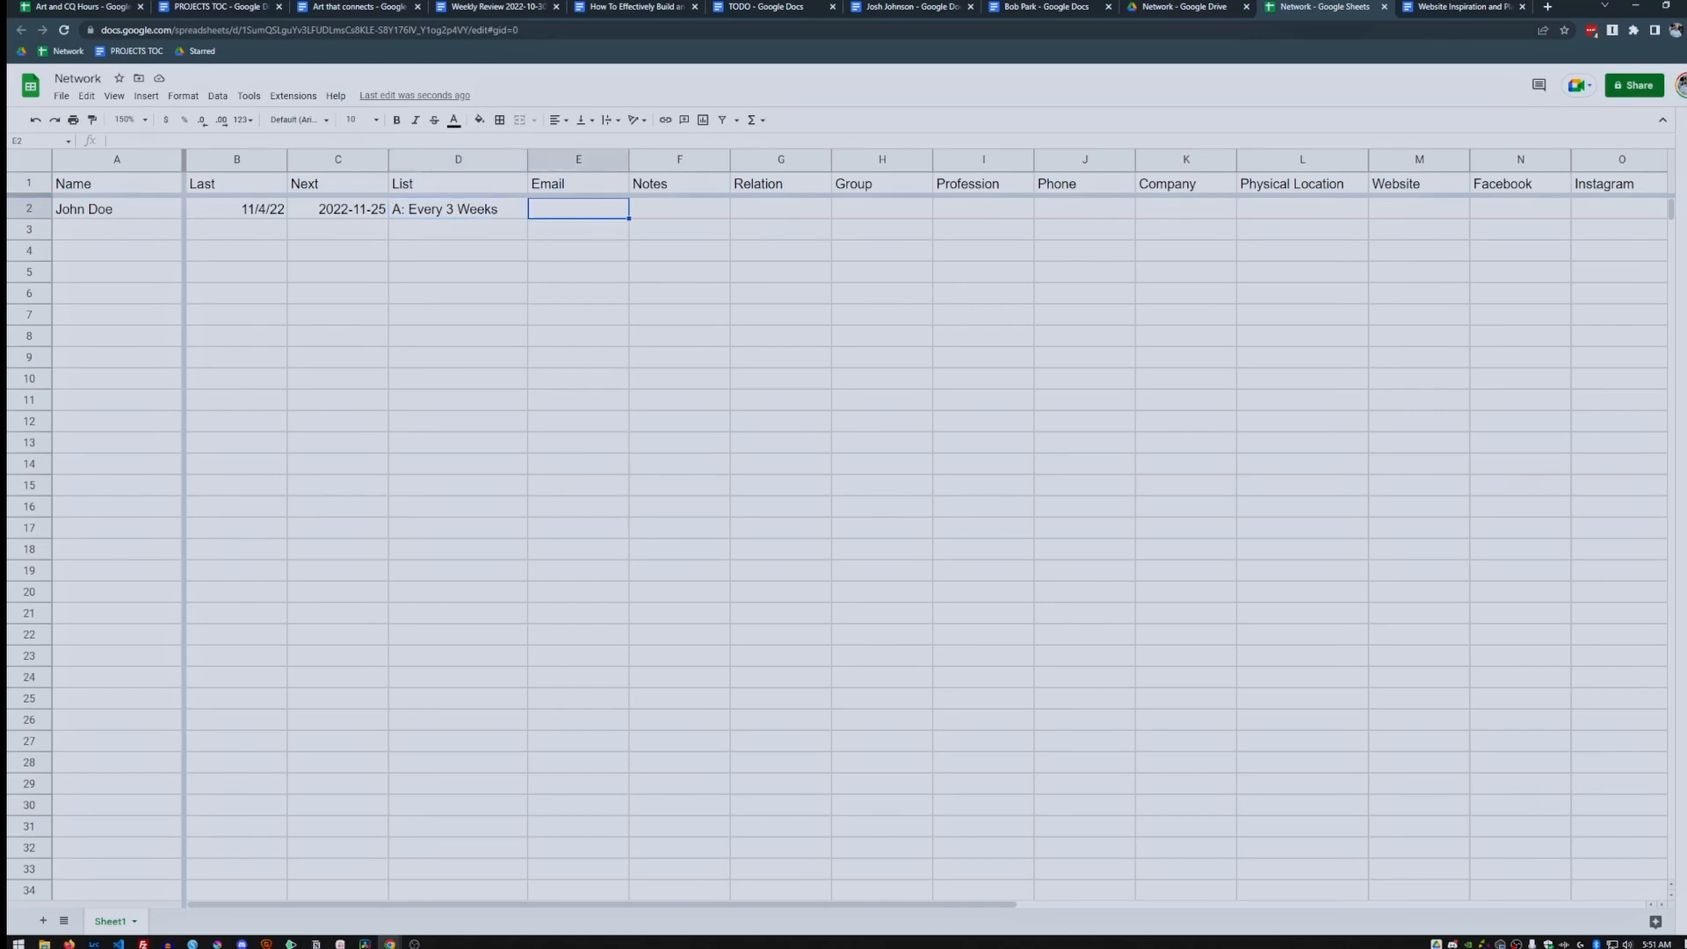
key("Tab")
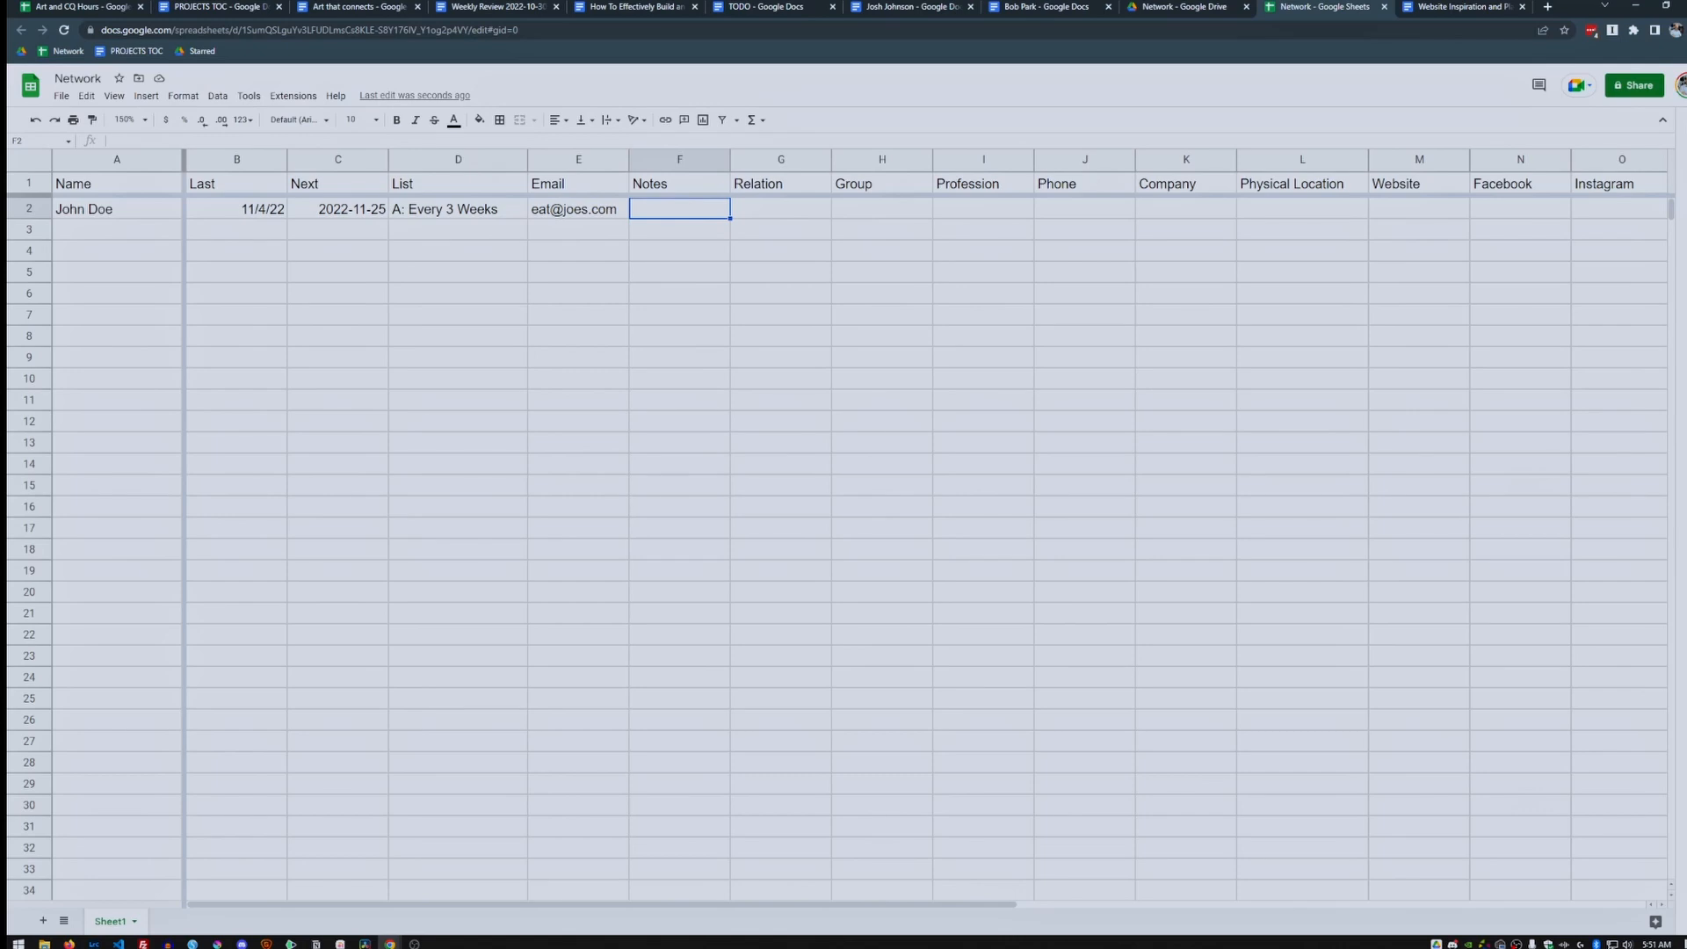
left_click(679, 160)
left_click(679, 209)
type("sdfsdfsdf")
key("BackSpace")
key("BackSpace")
key("BackSpace")
key("BackSpace")
key("BackSpace")
key("BackSpace")
key("BackSpace")
key("BackSpace")
key("BackSpace")
key("Tab")
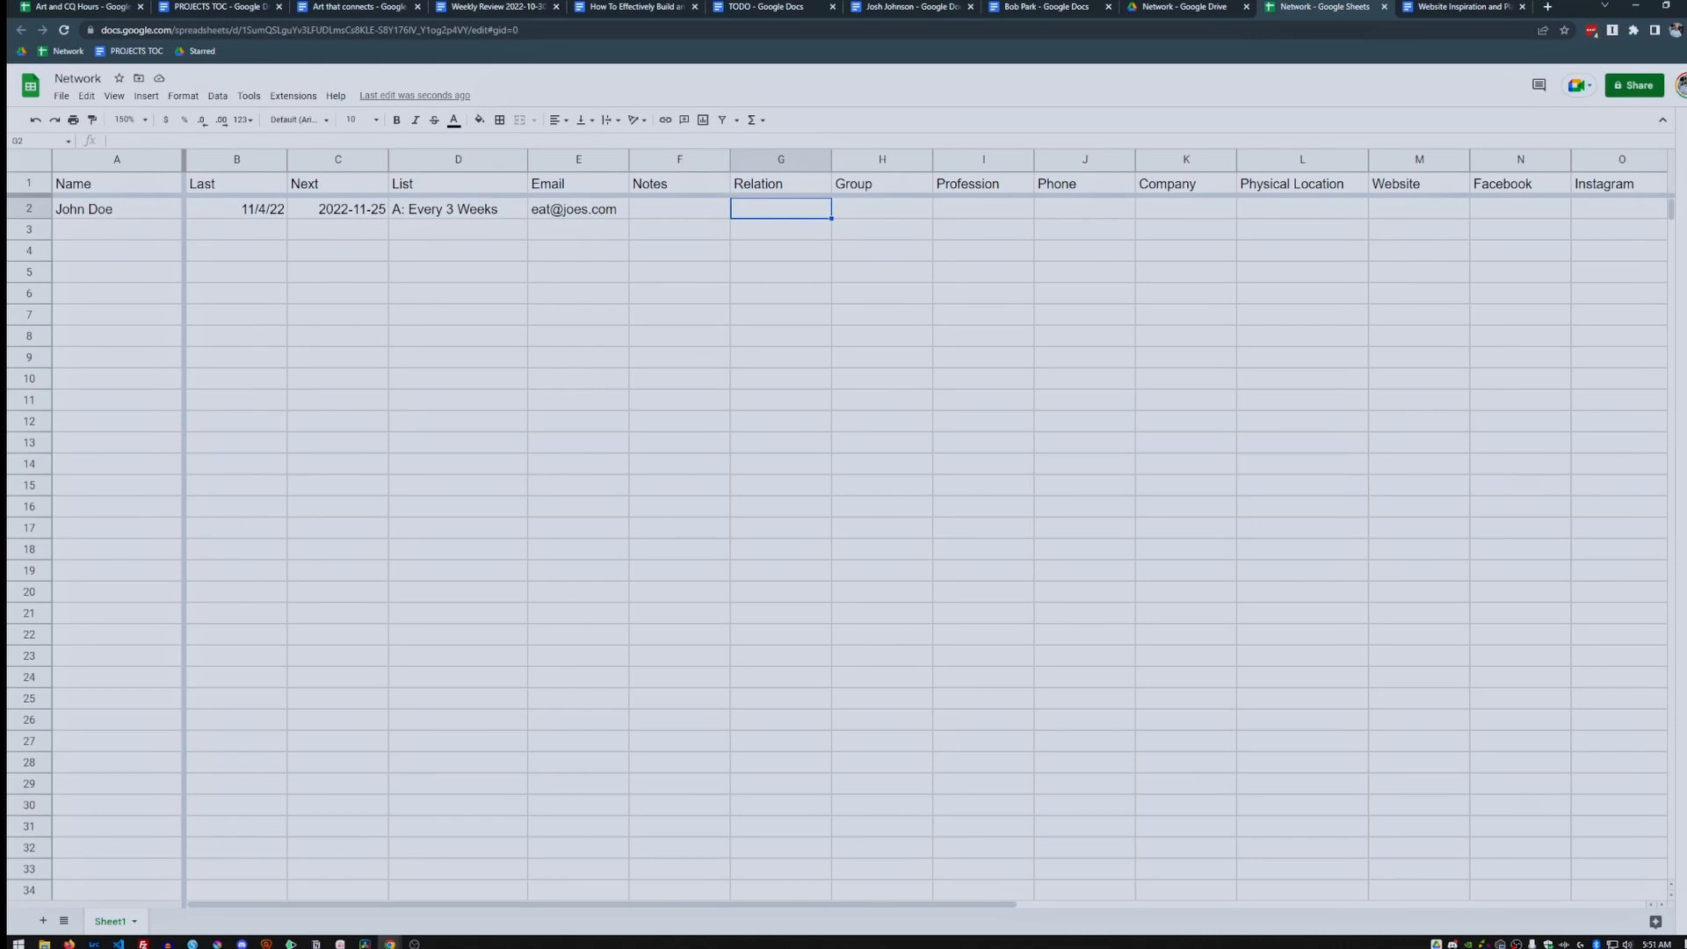
Type Professional, Friend and Family down G2:G4.
type("Professional")
key("Return")
type("Friend")
key("Return")
type("Family")
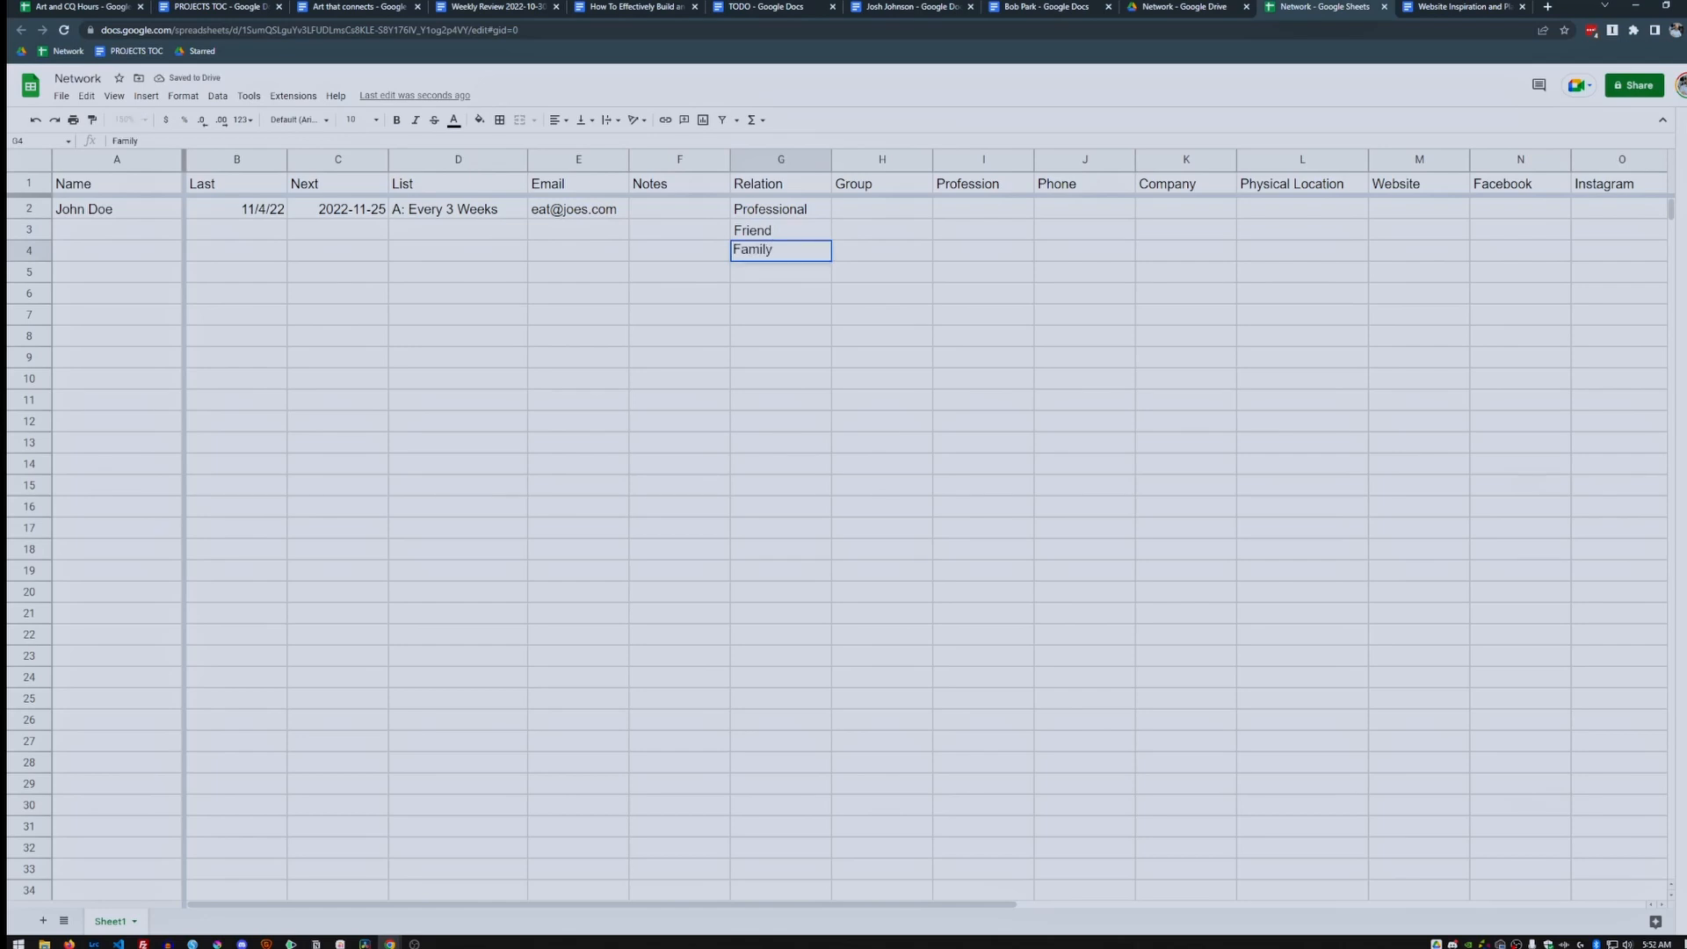
key("Return")
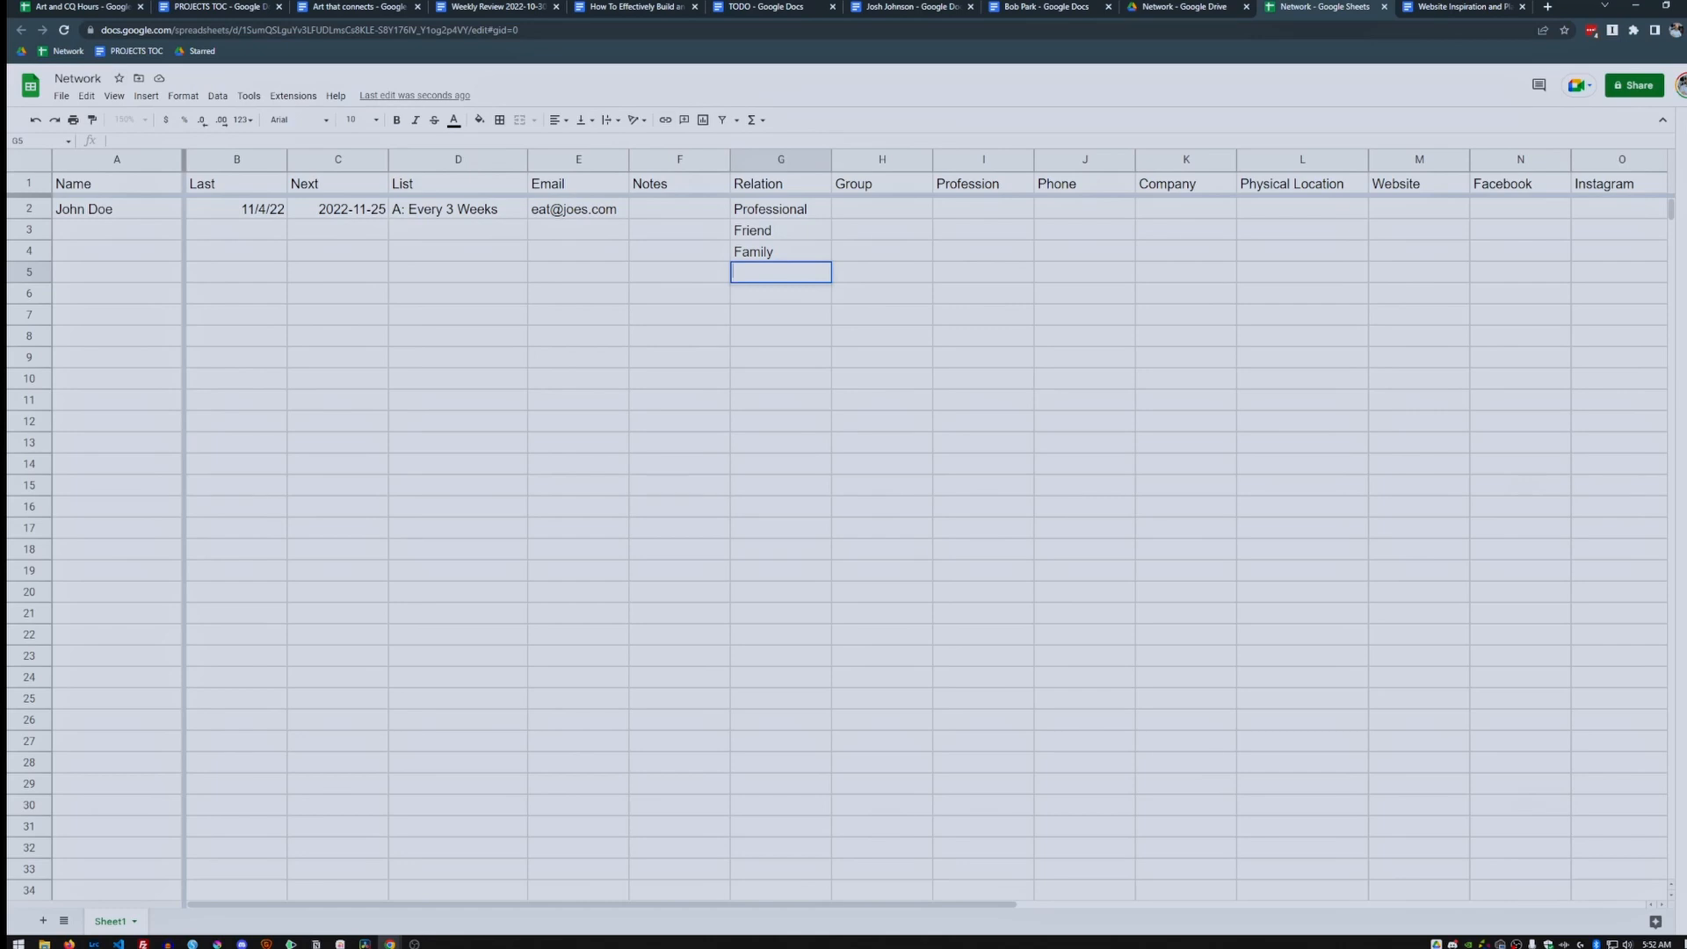
Delete the duplicate autocompleted Professional entry from G5.
type("P")
key("BackSpace")
type("p")
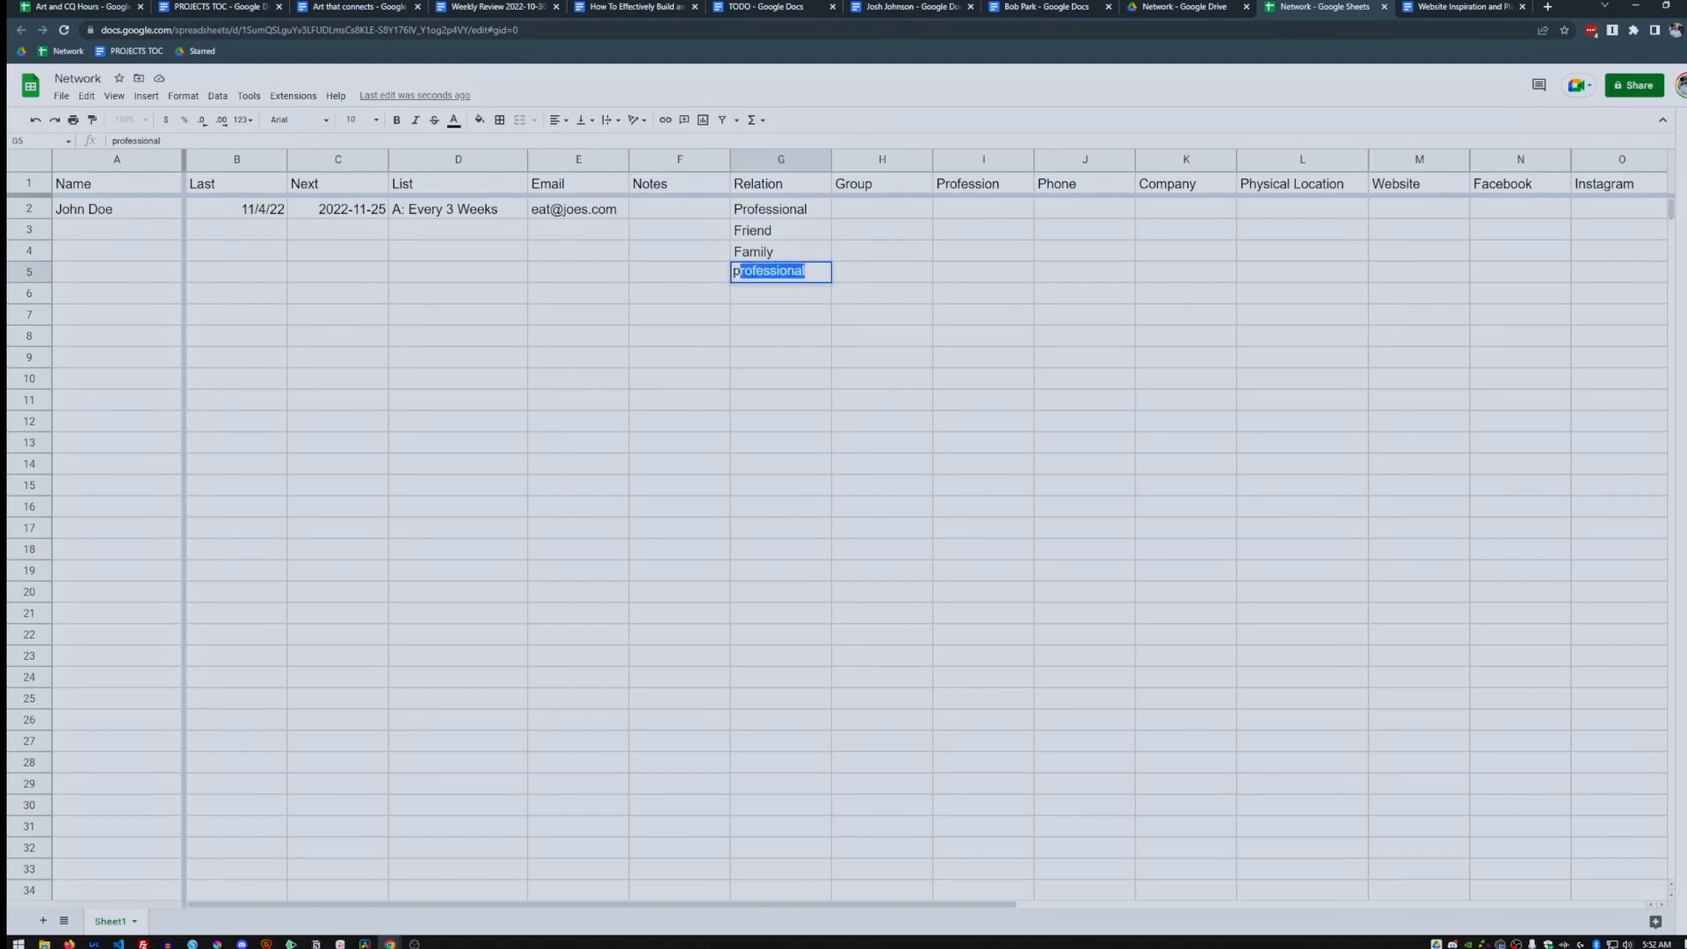
key("Tab")
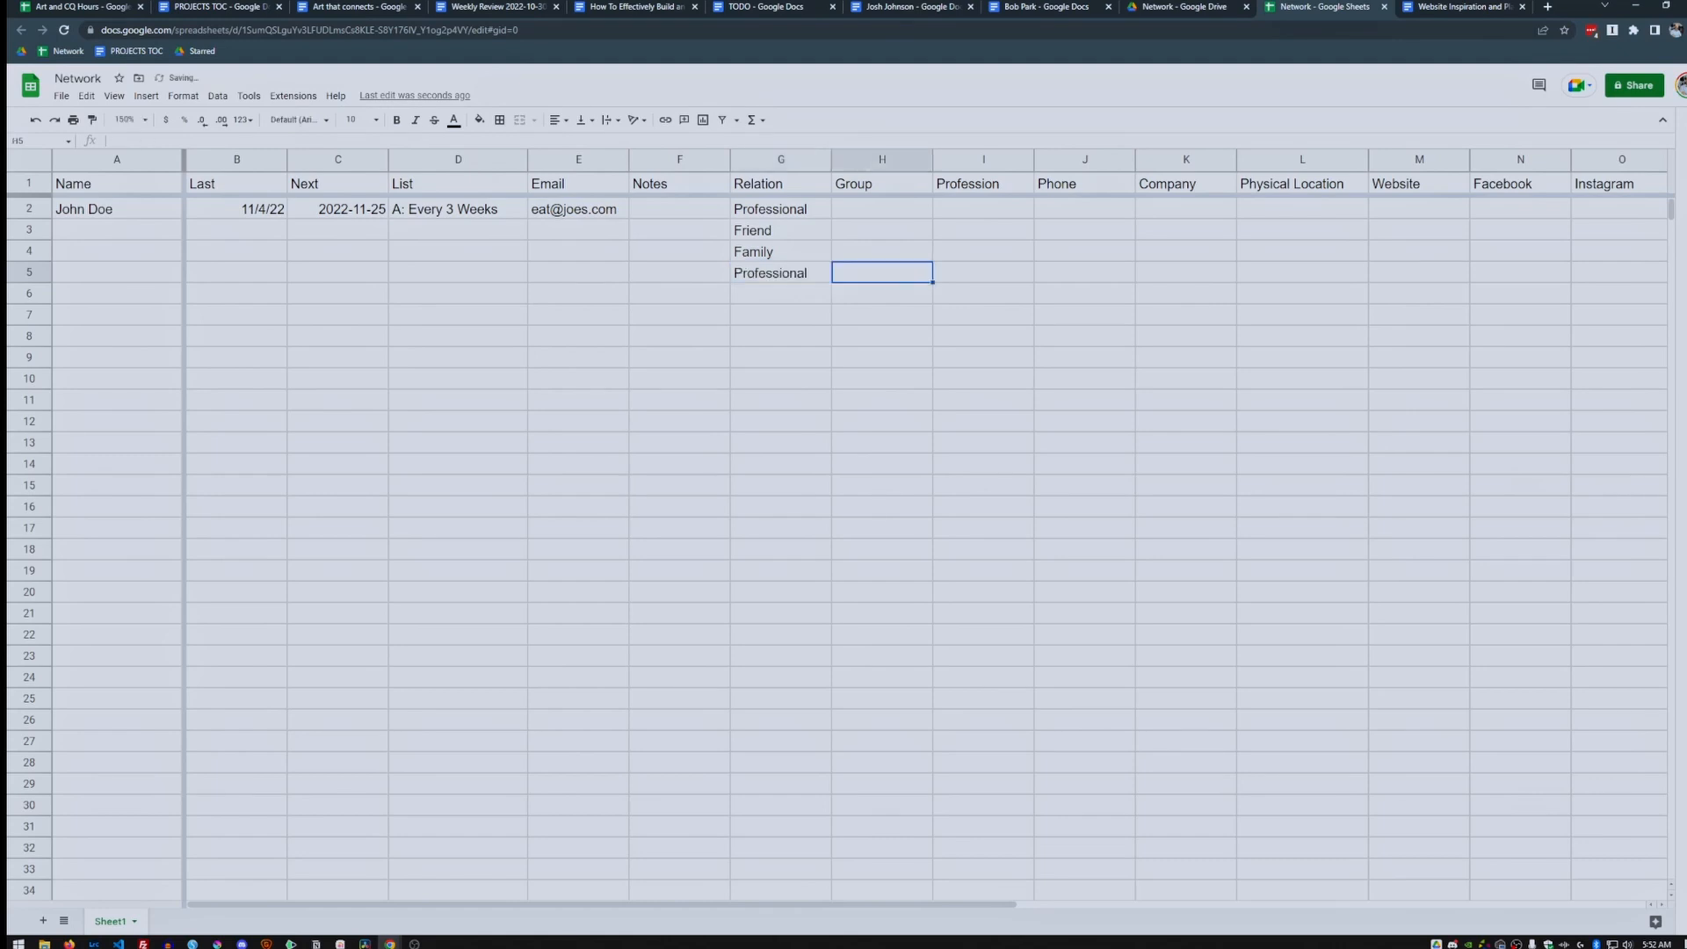
key("Left")
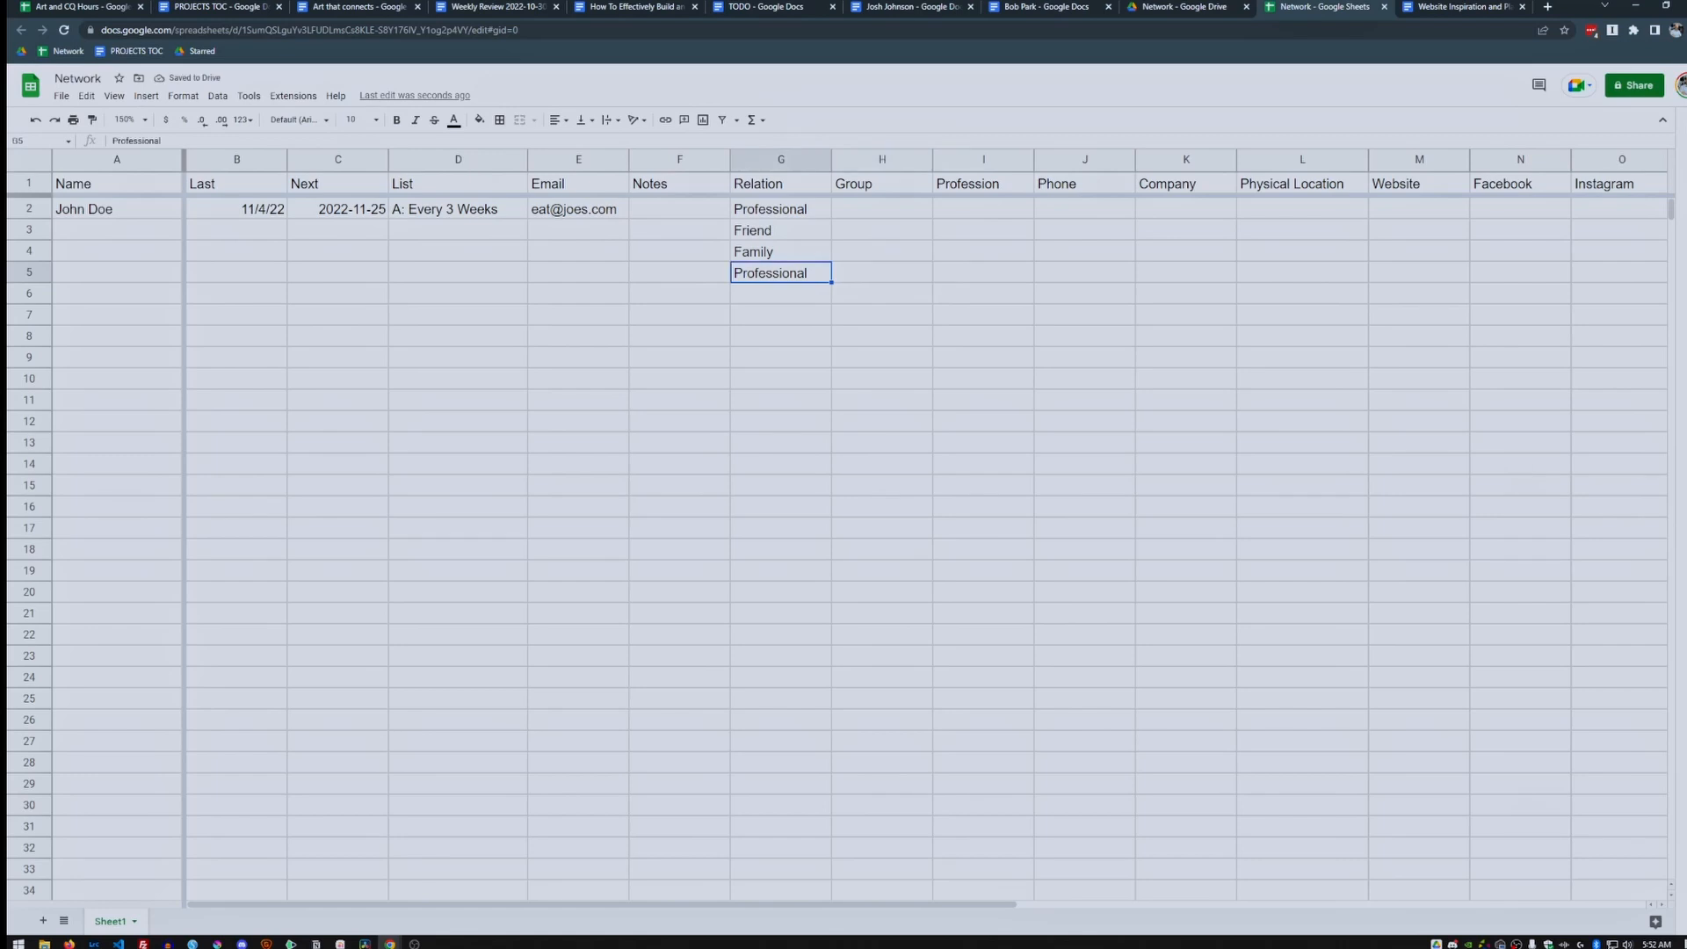
key("Delete")
key("Up")
key("Up")
key("Up")
key("Down")
key("Down")
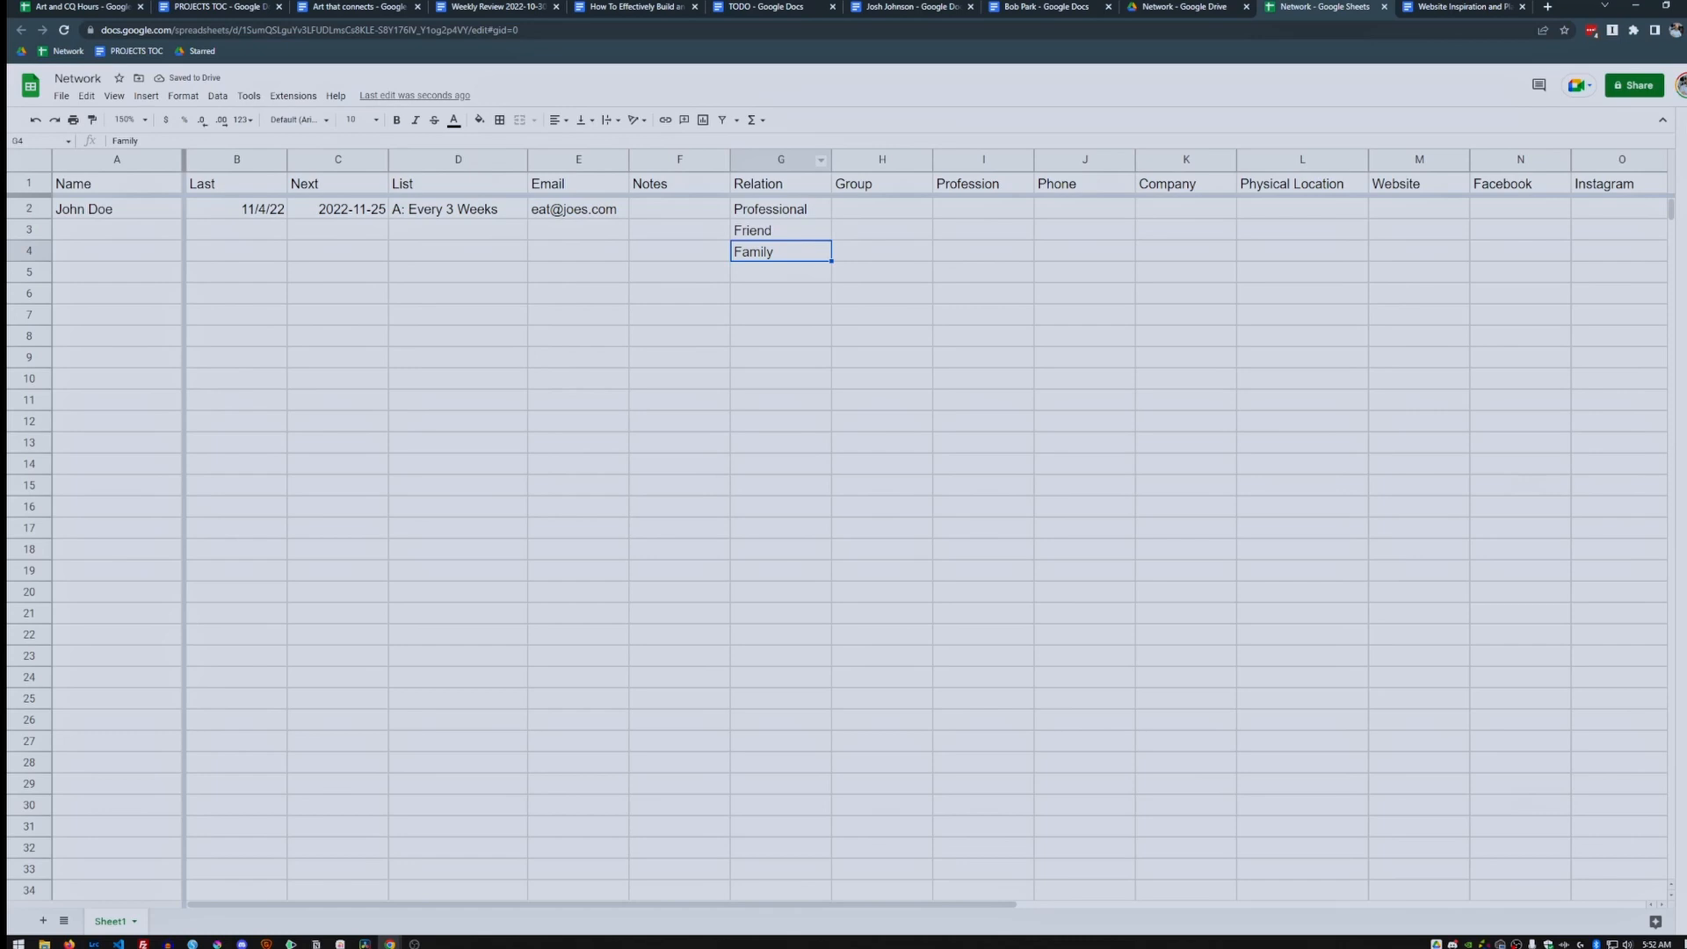
key("Down")
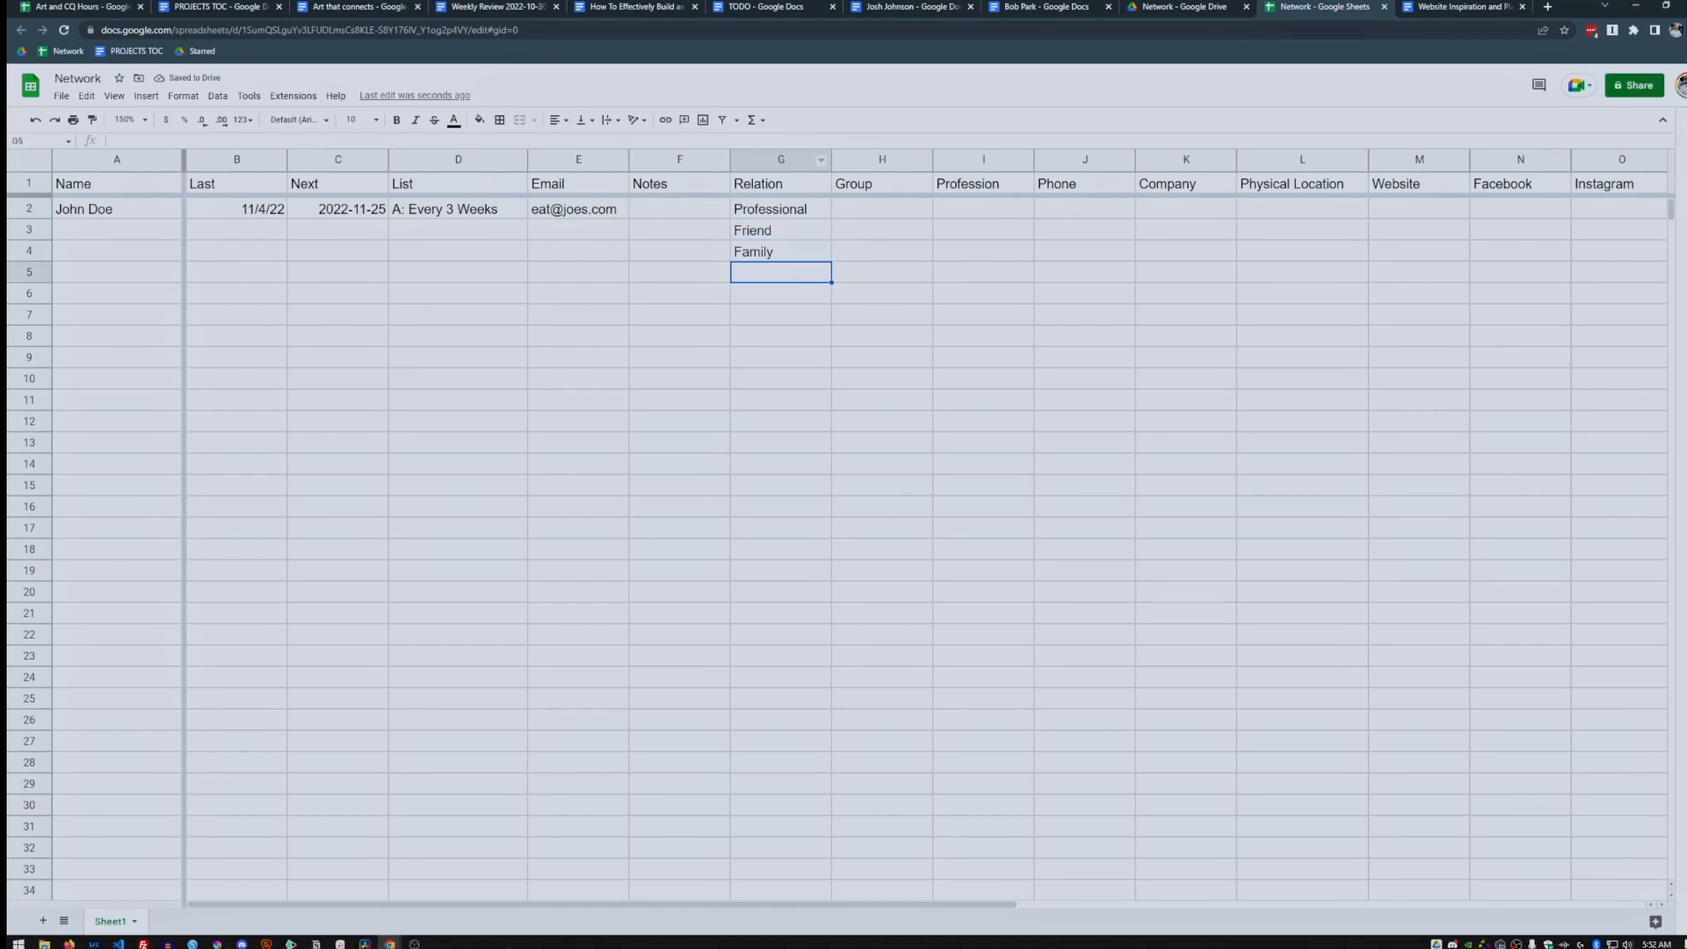
Enter 'Peer, Support, Mentor' in the Group cell H2.
left_click(883, 209)
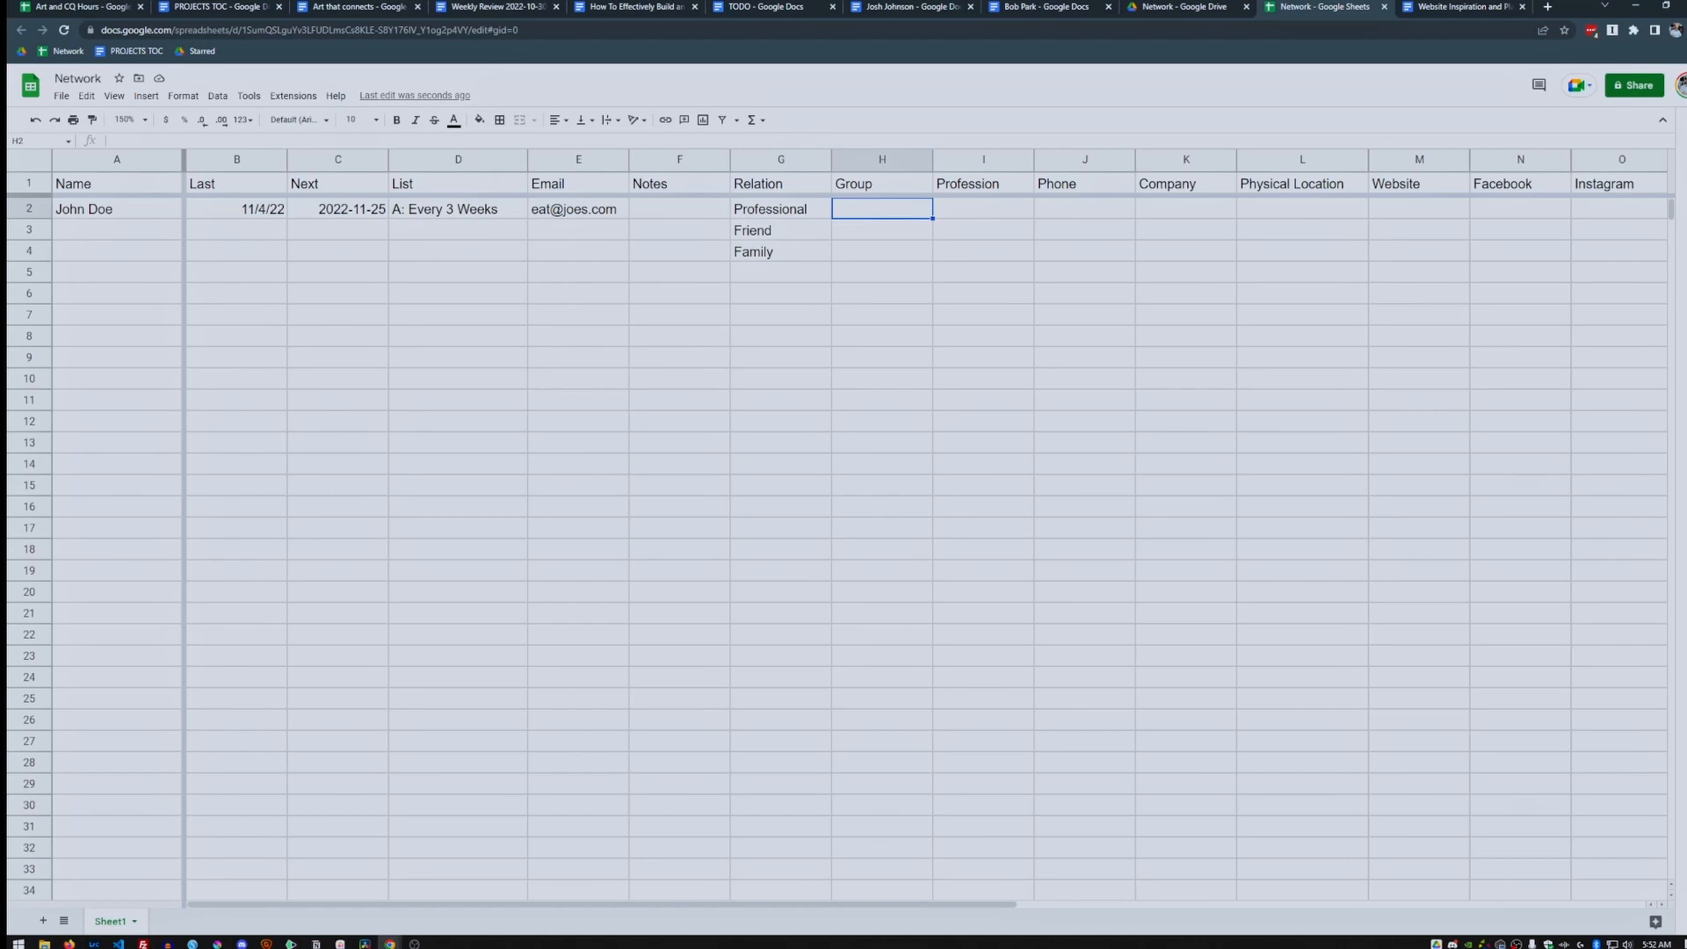
type("Peer, Support")
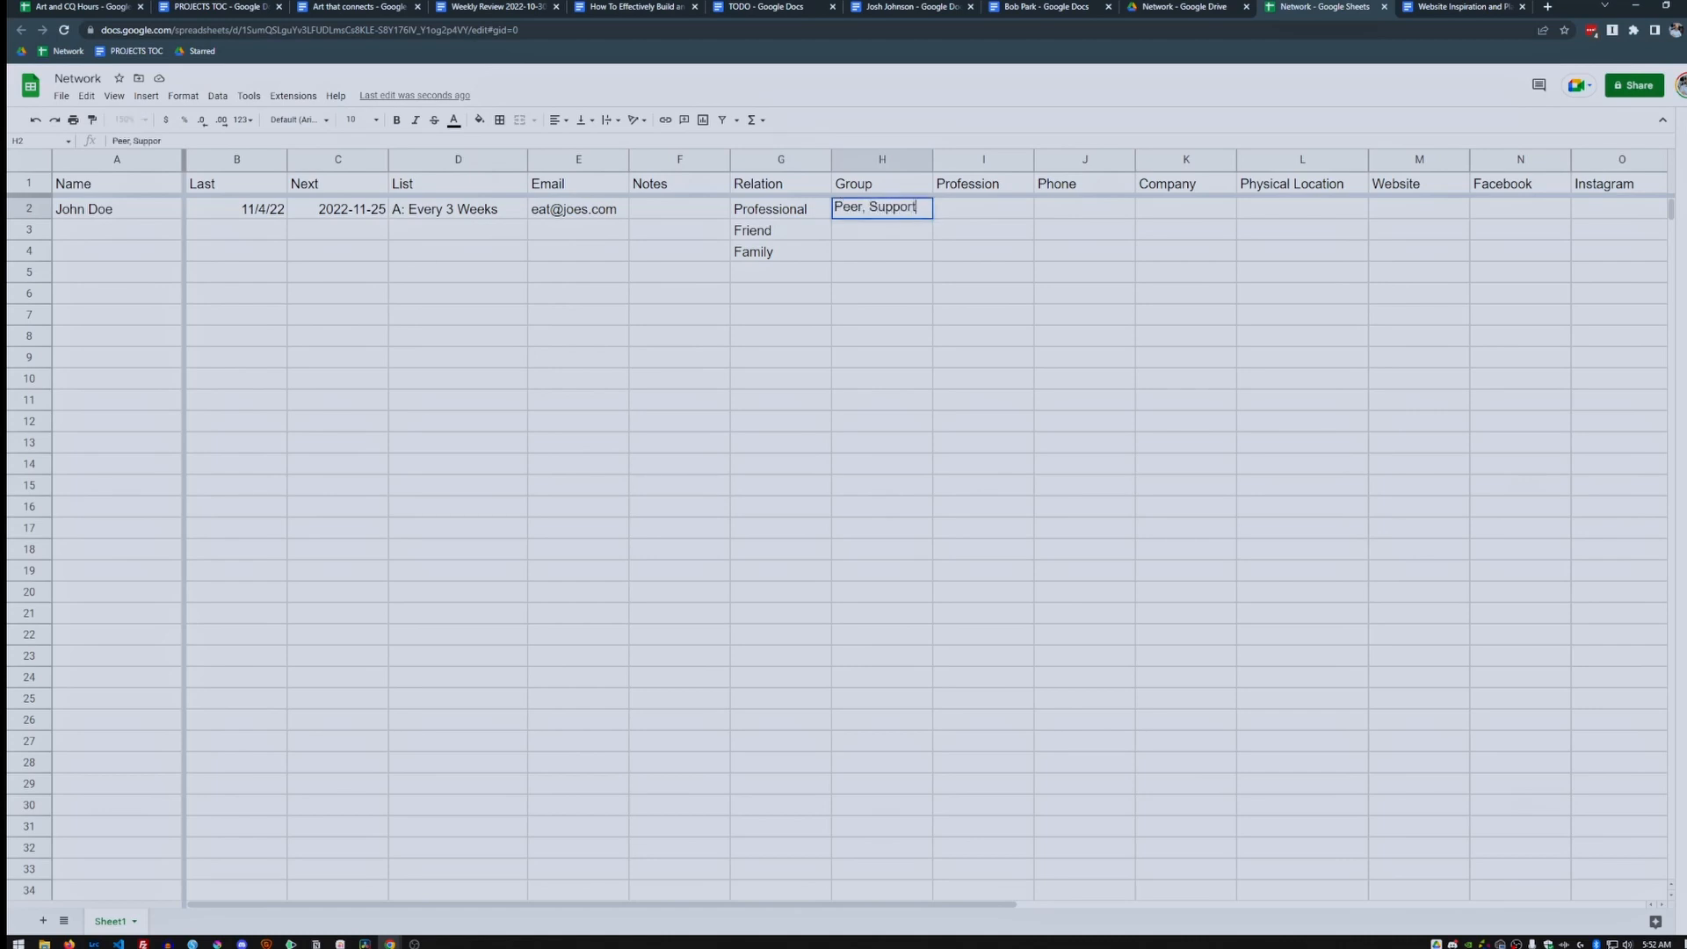
type(", Mentor")
key("Return")
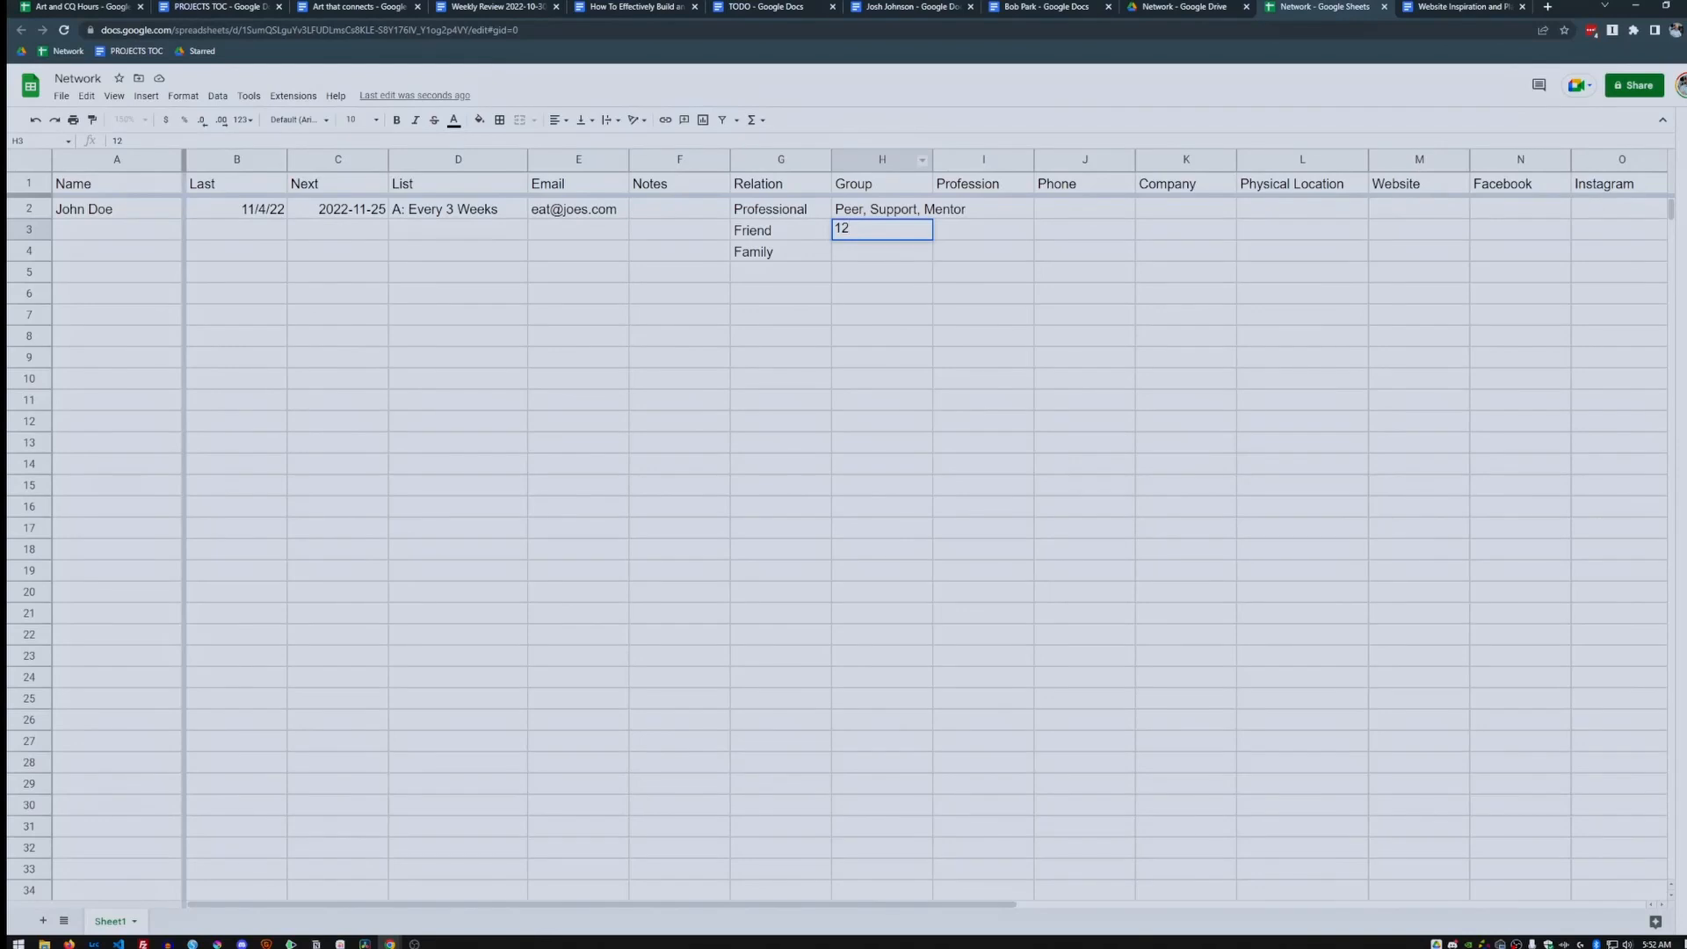
Clear the stray 12 from H3 and enter 'Peer' there, rejecting the autocomplete.
key("BackSpace")
key("BackSpace")
key("Return")
key("Up")
type("p")
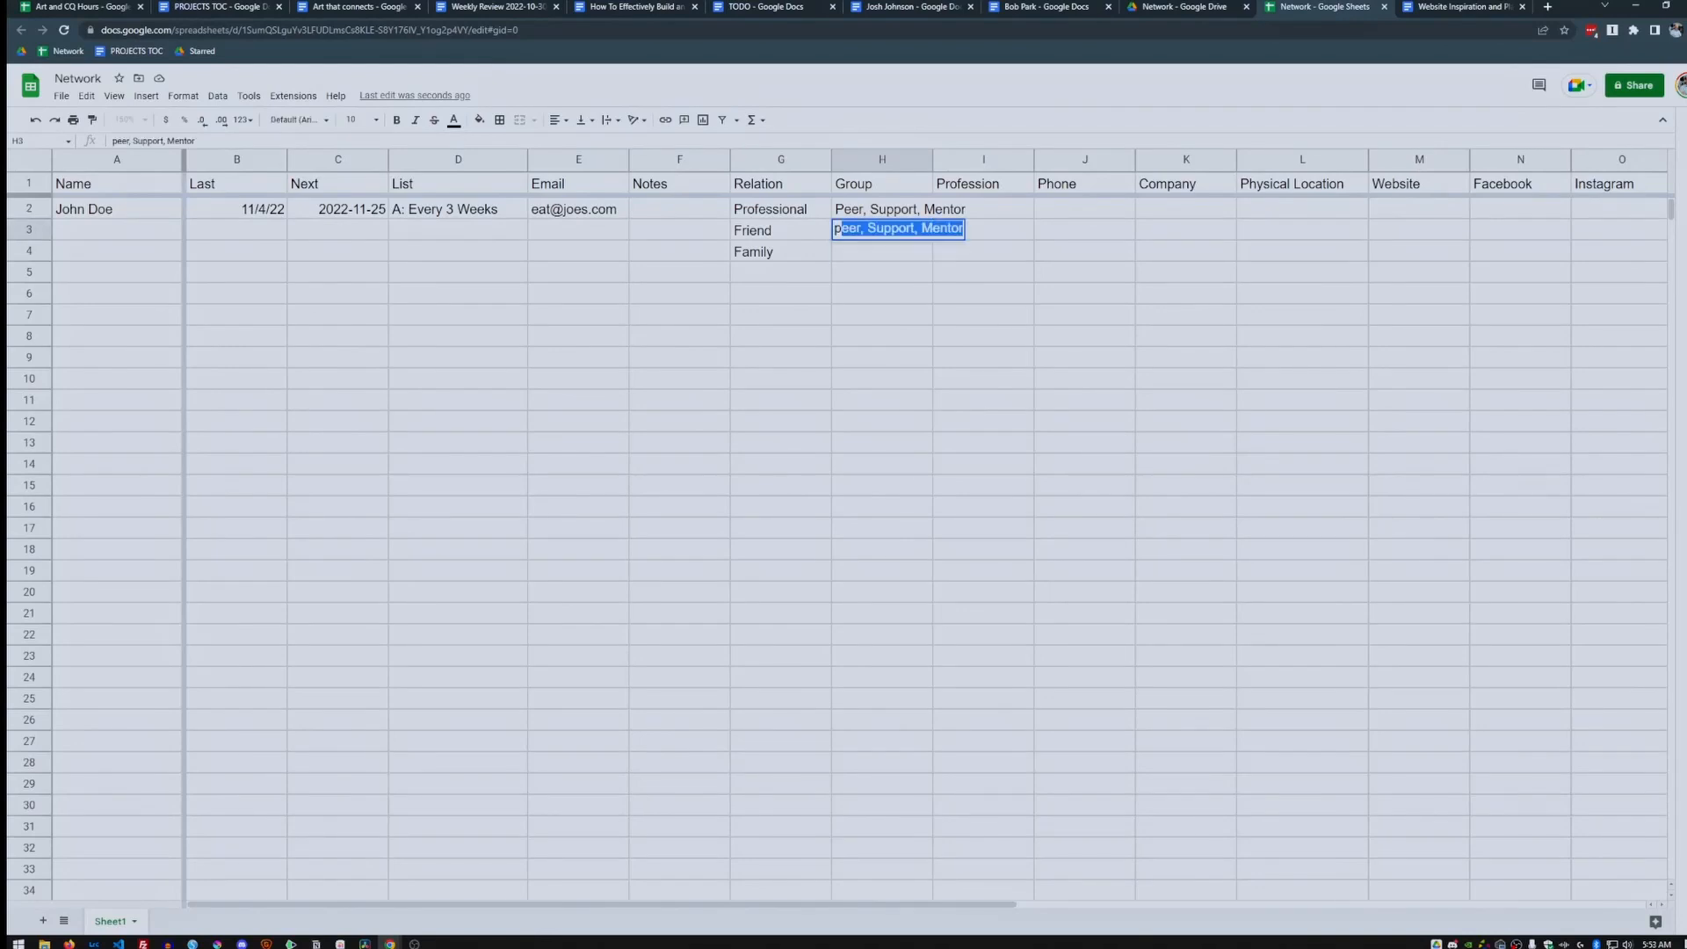
key("BackSpace")
key("BackSpace")
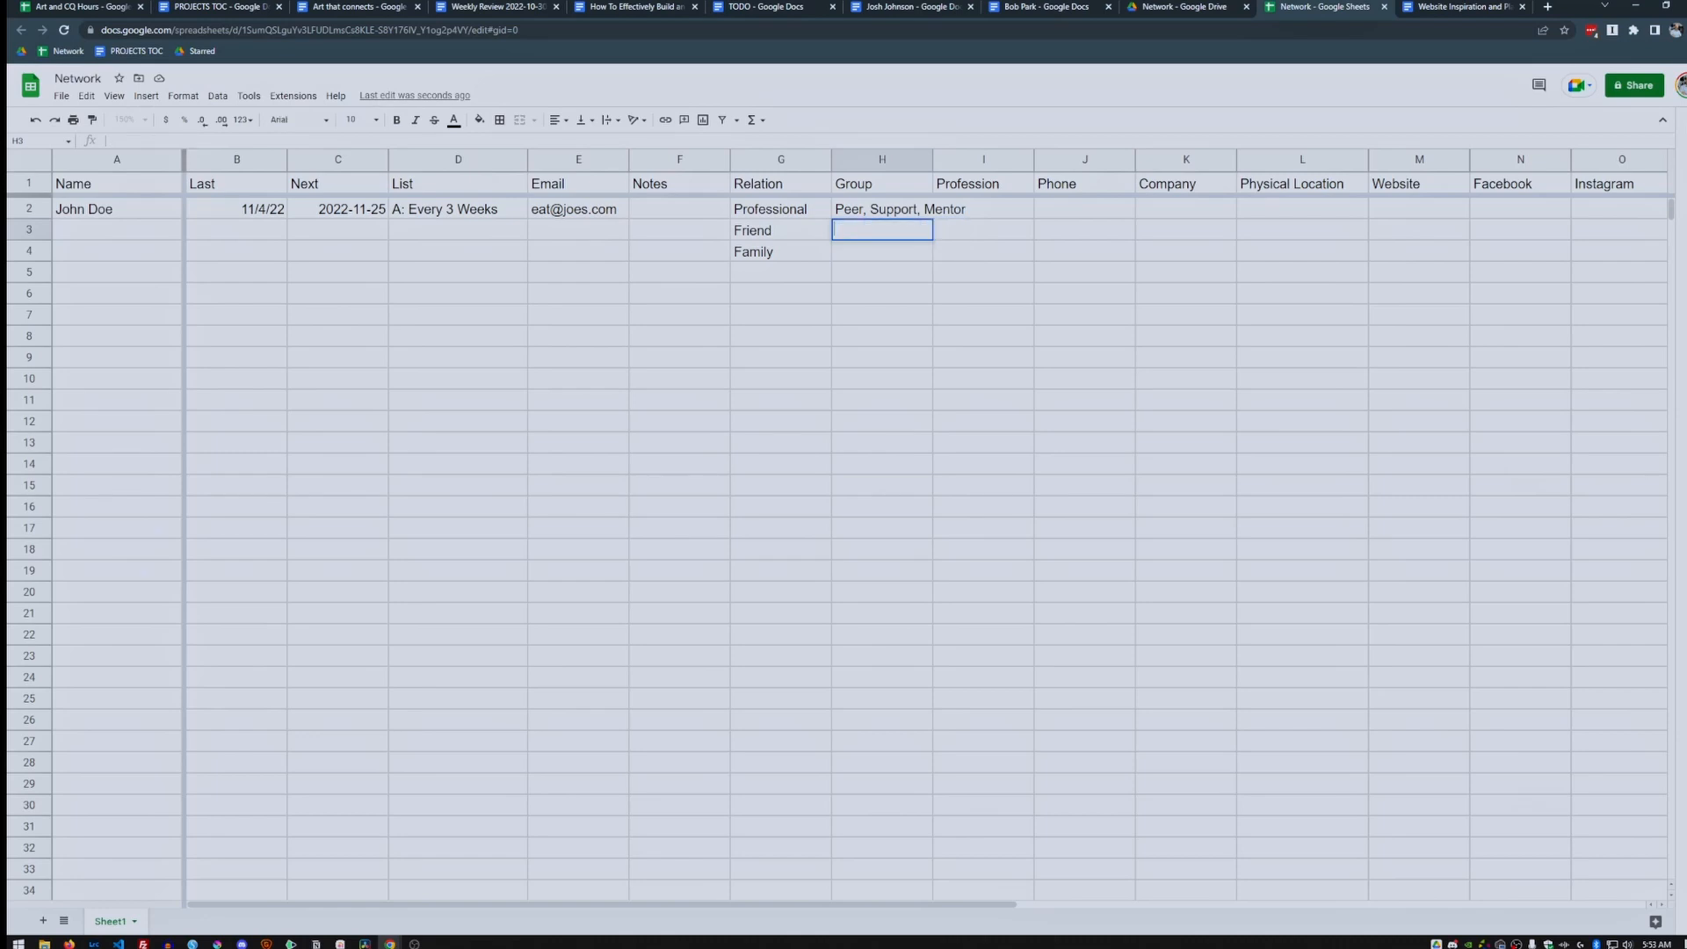
type("Peer")
key("BackSpace")
key("Return")
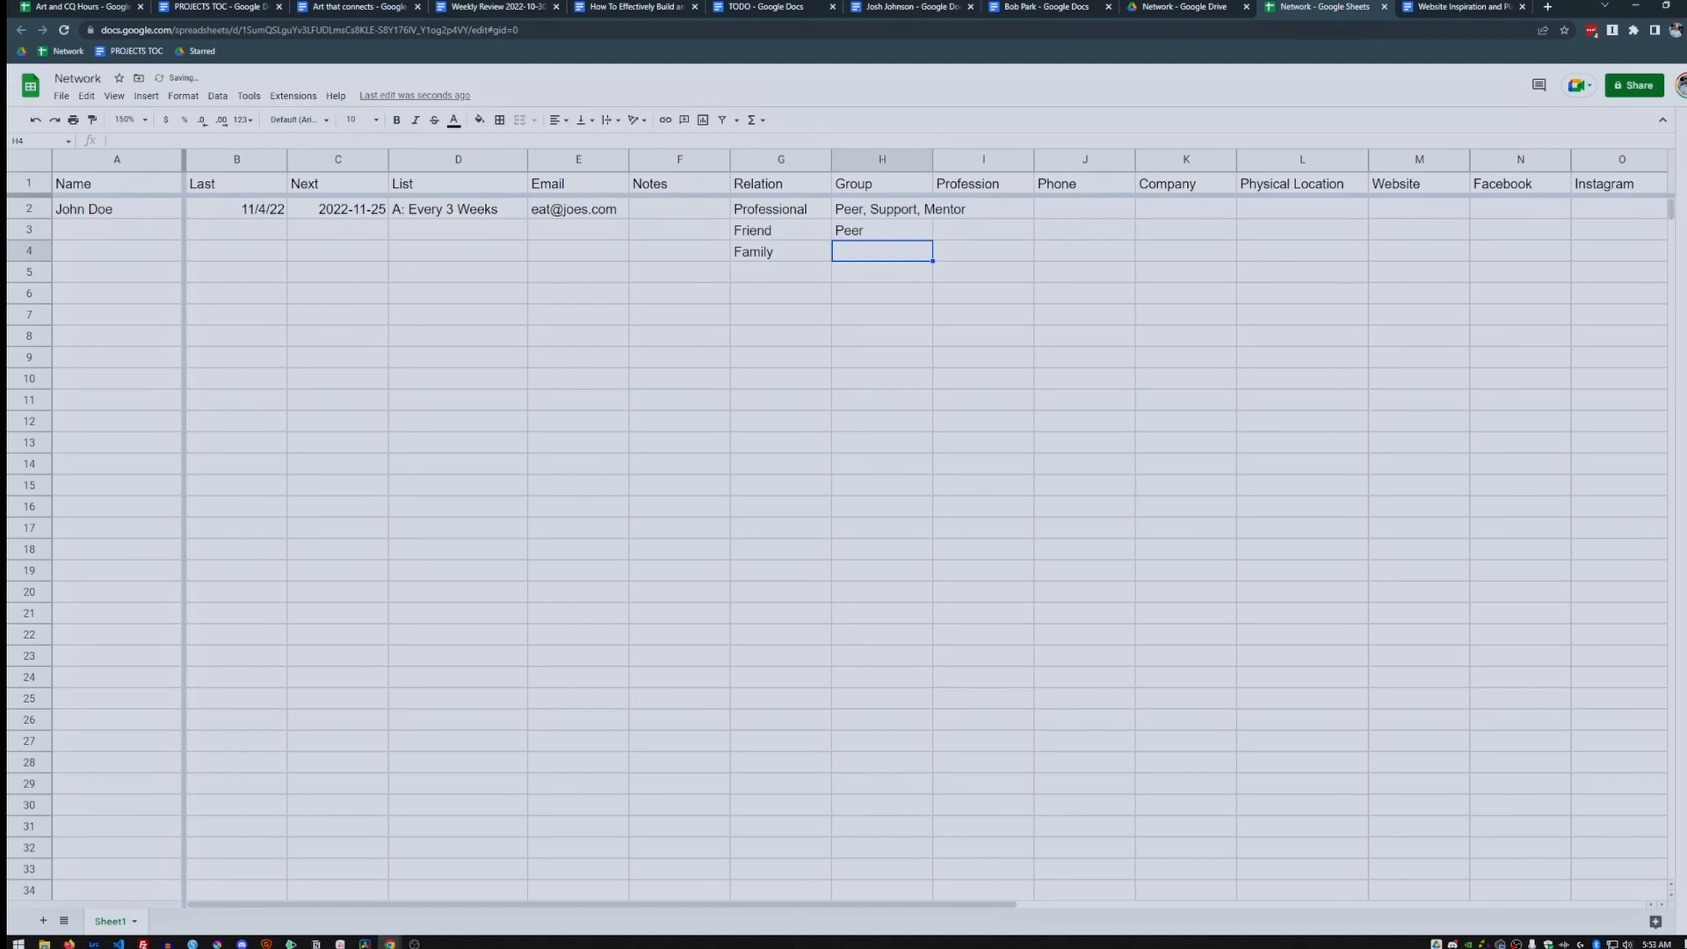
Widen column H so the longer Group entry fits.
left_click(984, 209)
left_click(882, 210)
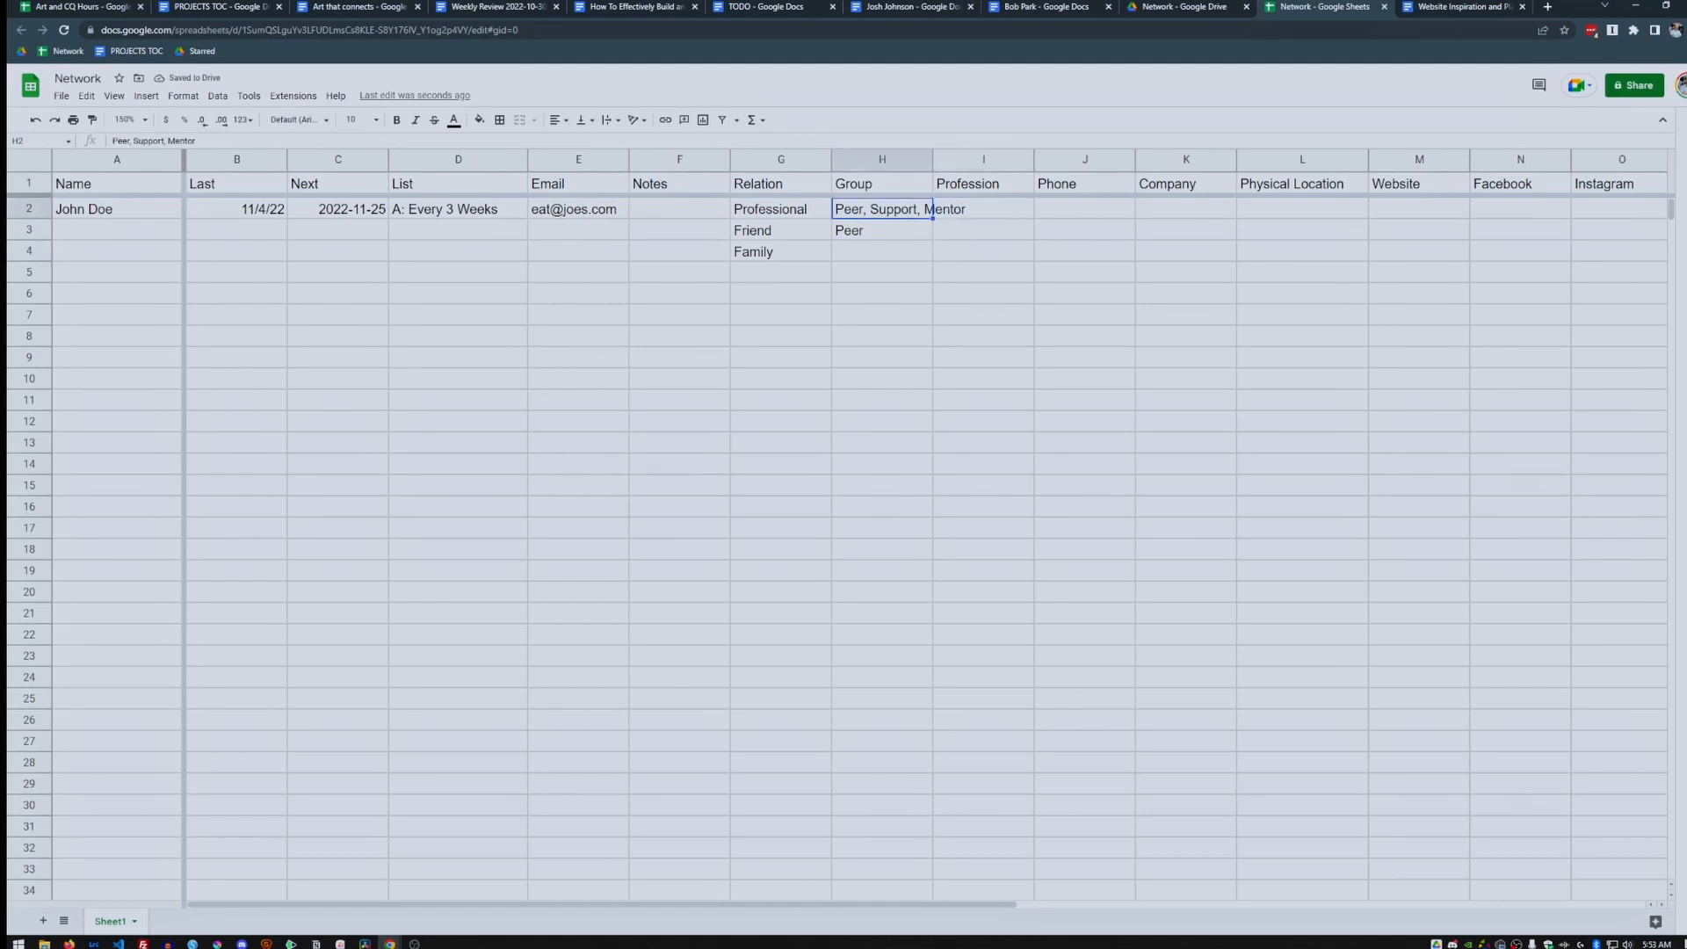
left_click_drag(932, 160, 975, 160)
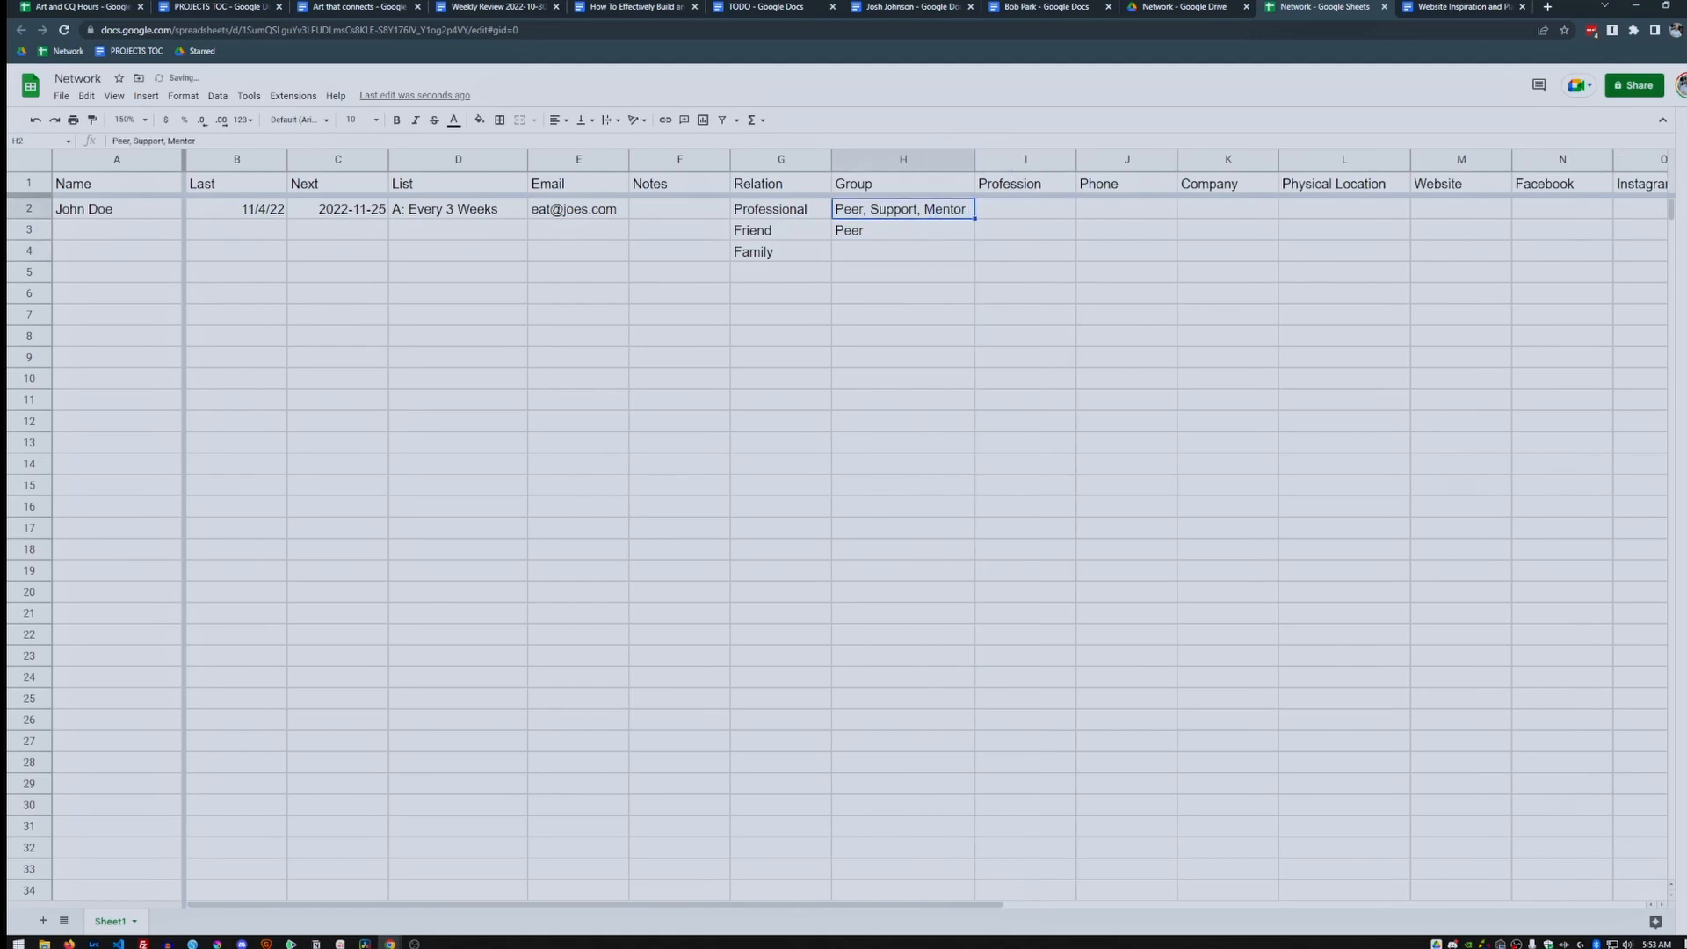
left_click(1024, 209)
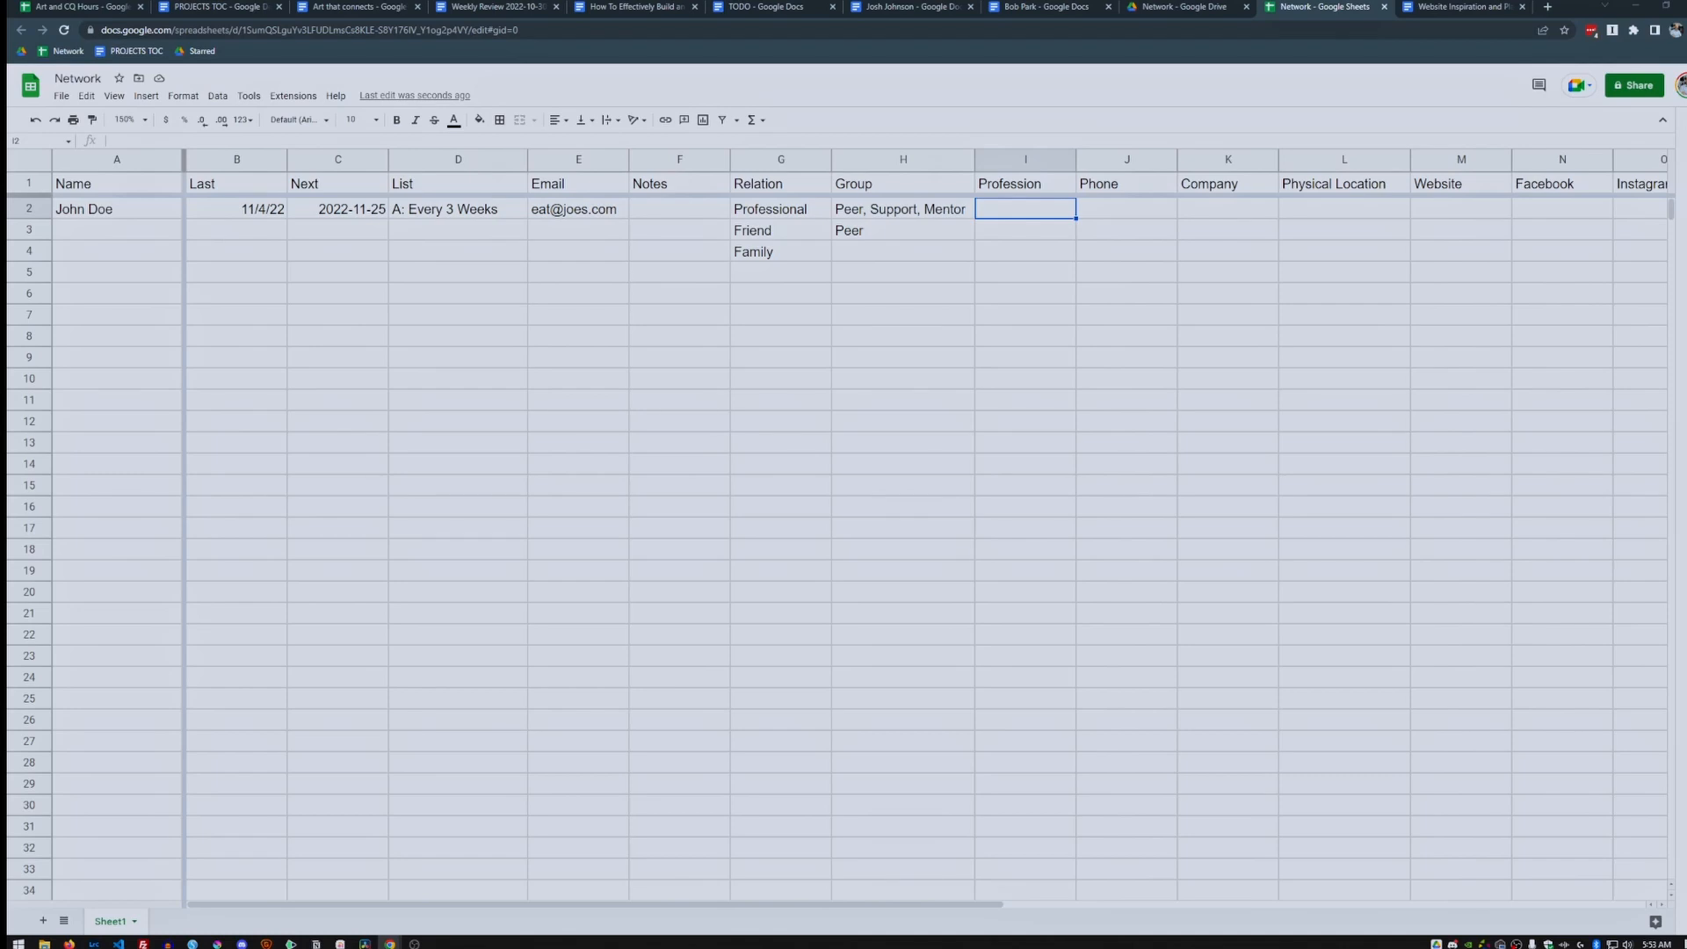
Set the Last date in B3 to 10/1/2022 with the date picker.
left_click(1127, 209)
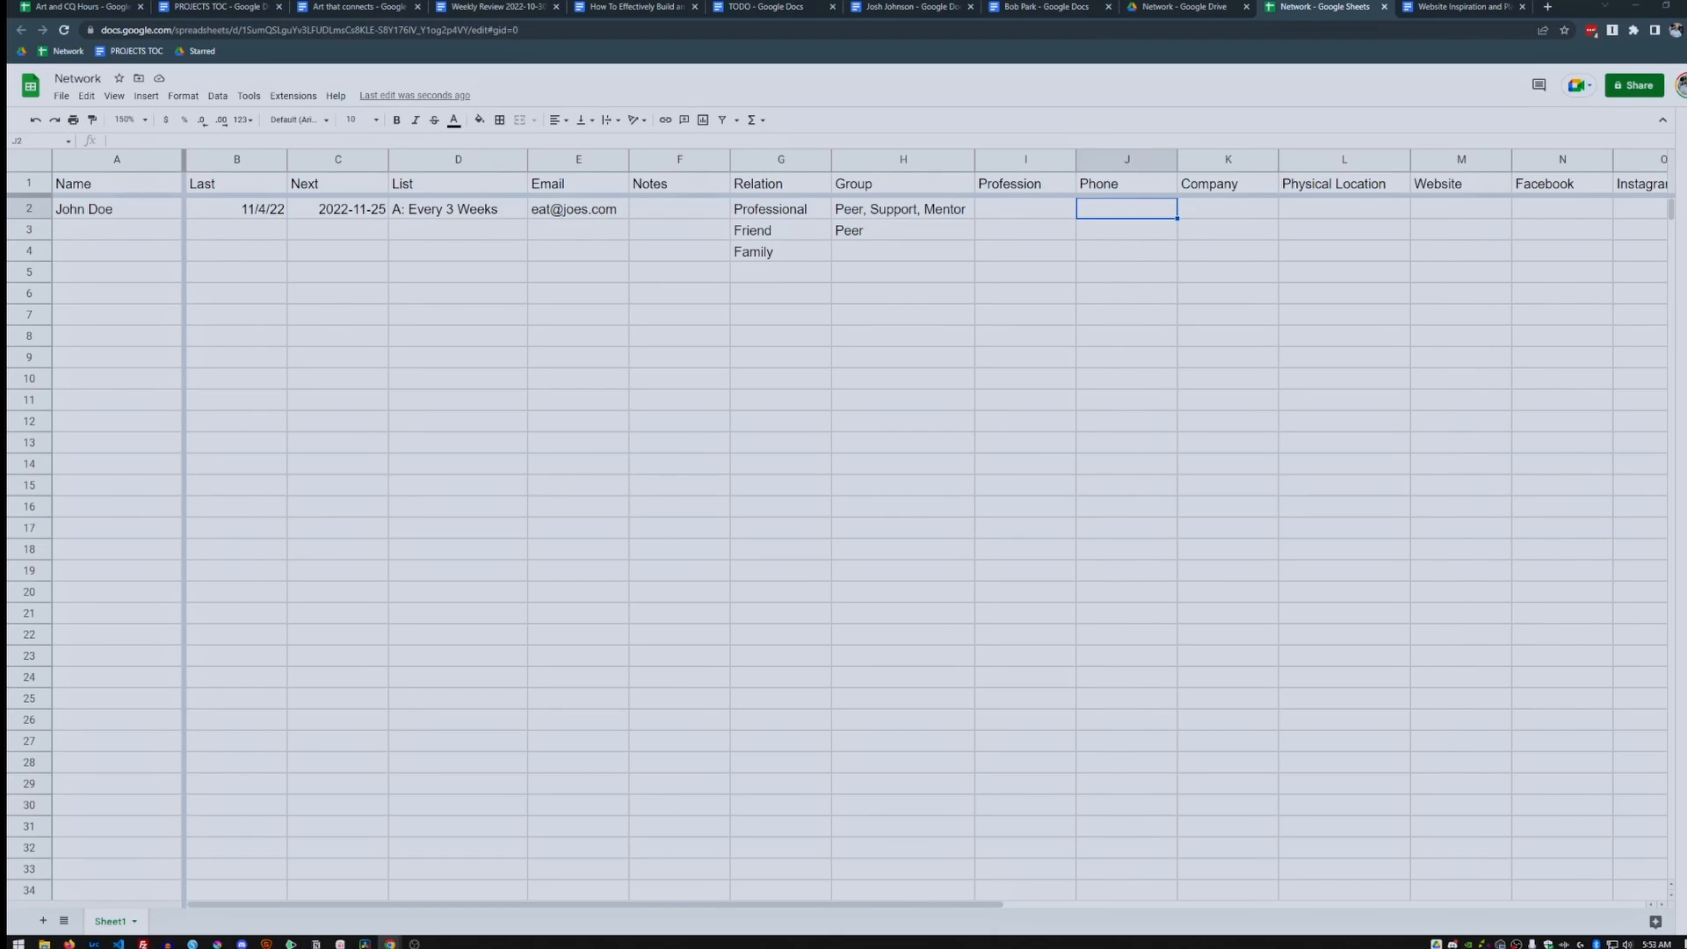
double_click(237, 230)
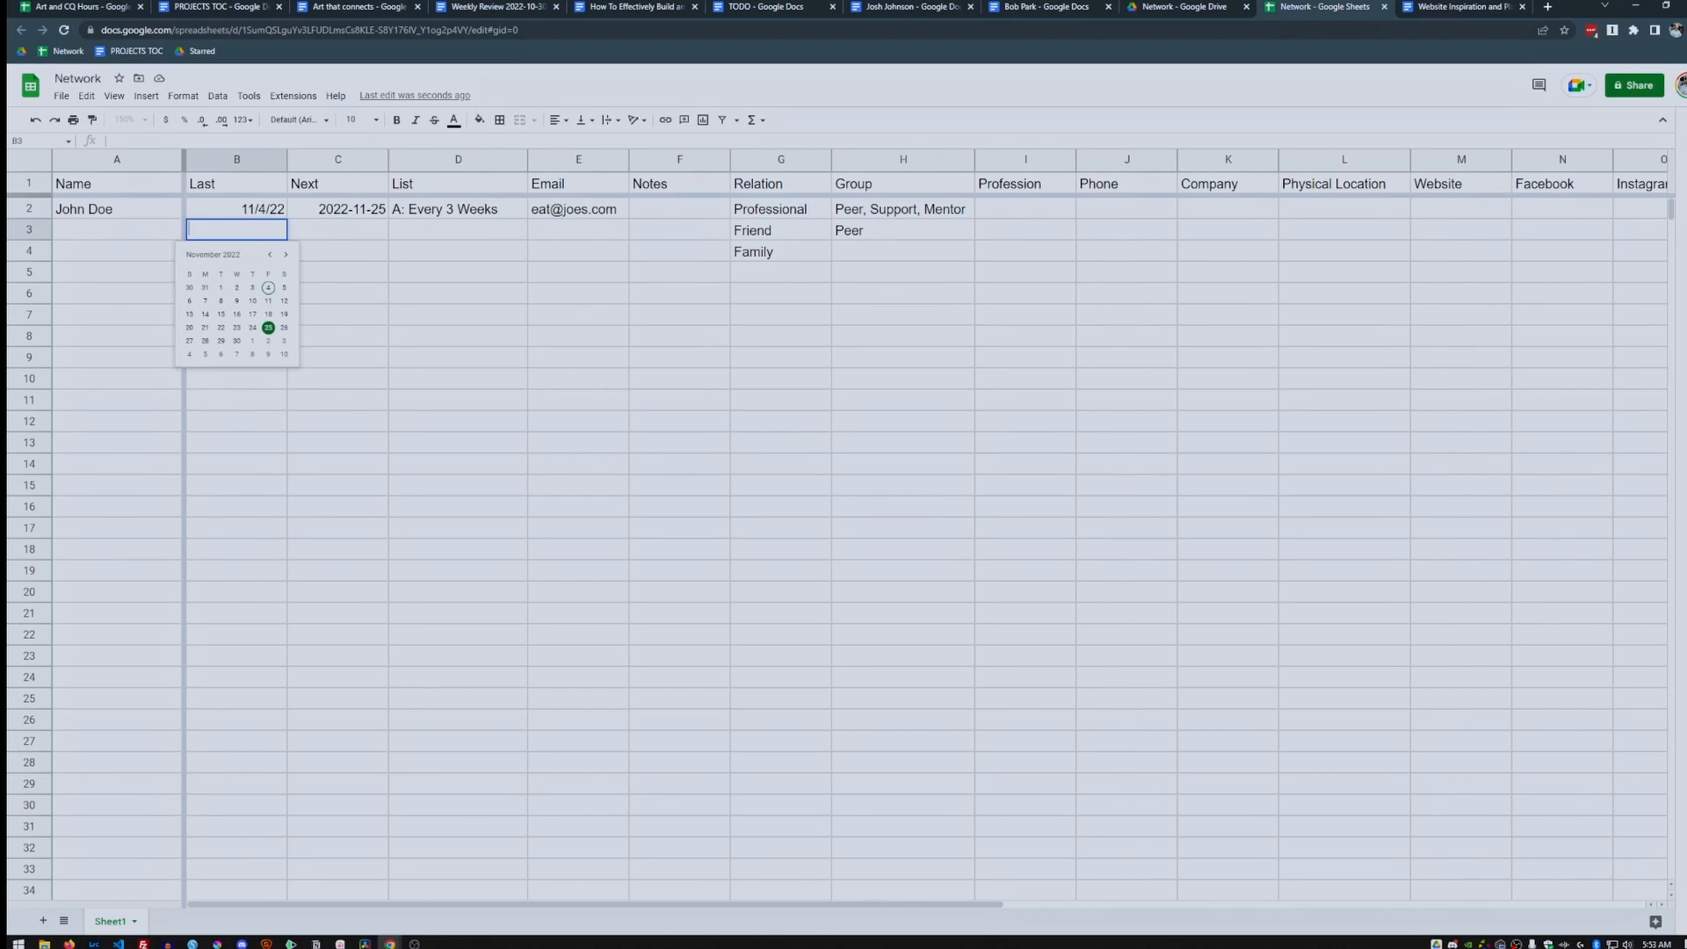
left_click(270, 255)
left_click(284, 287)
left_click(280, 252)
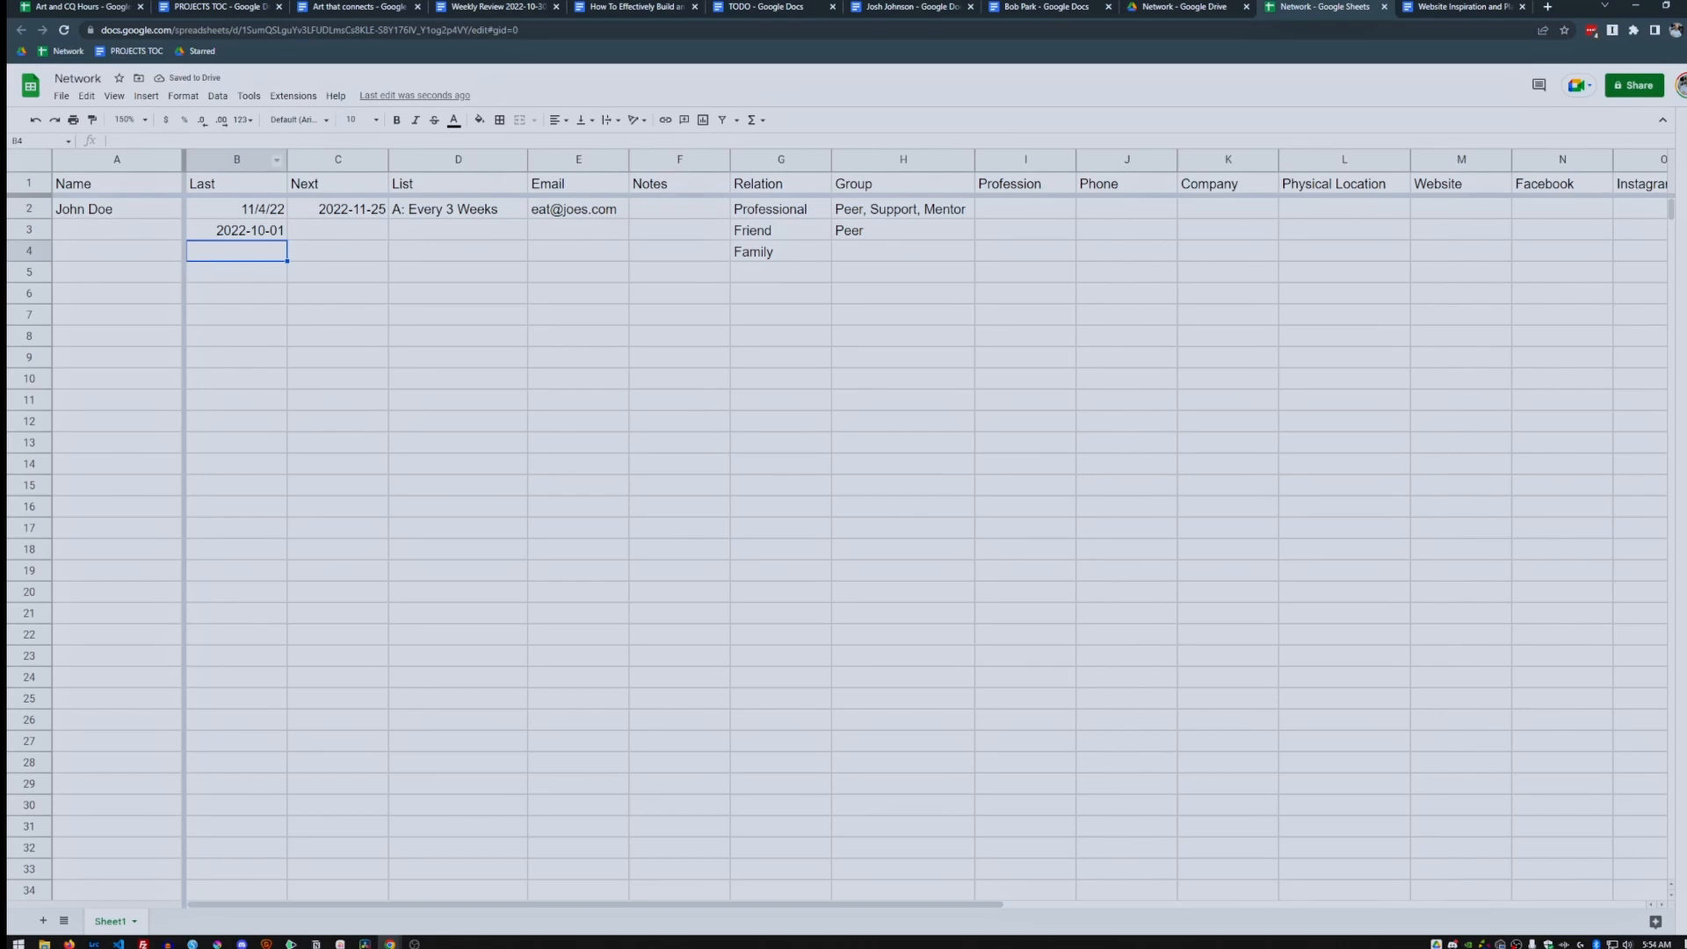
Apply the Date number format to the Last column B2:B1000.
left_click(237, 160)
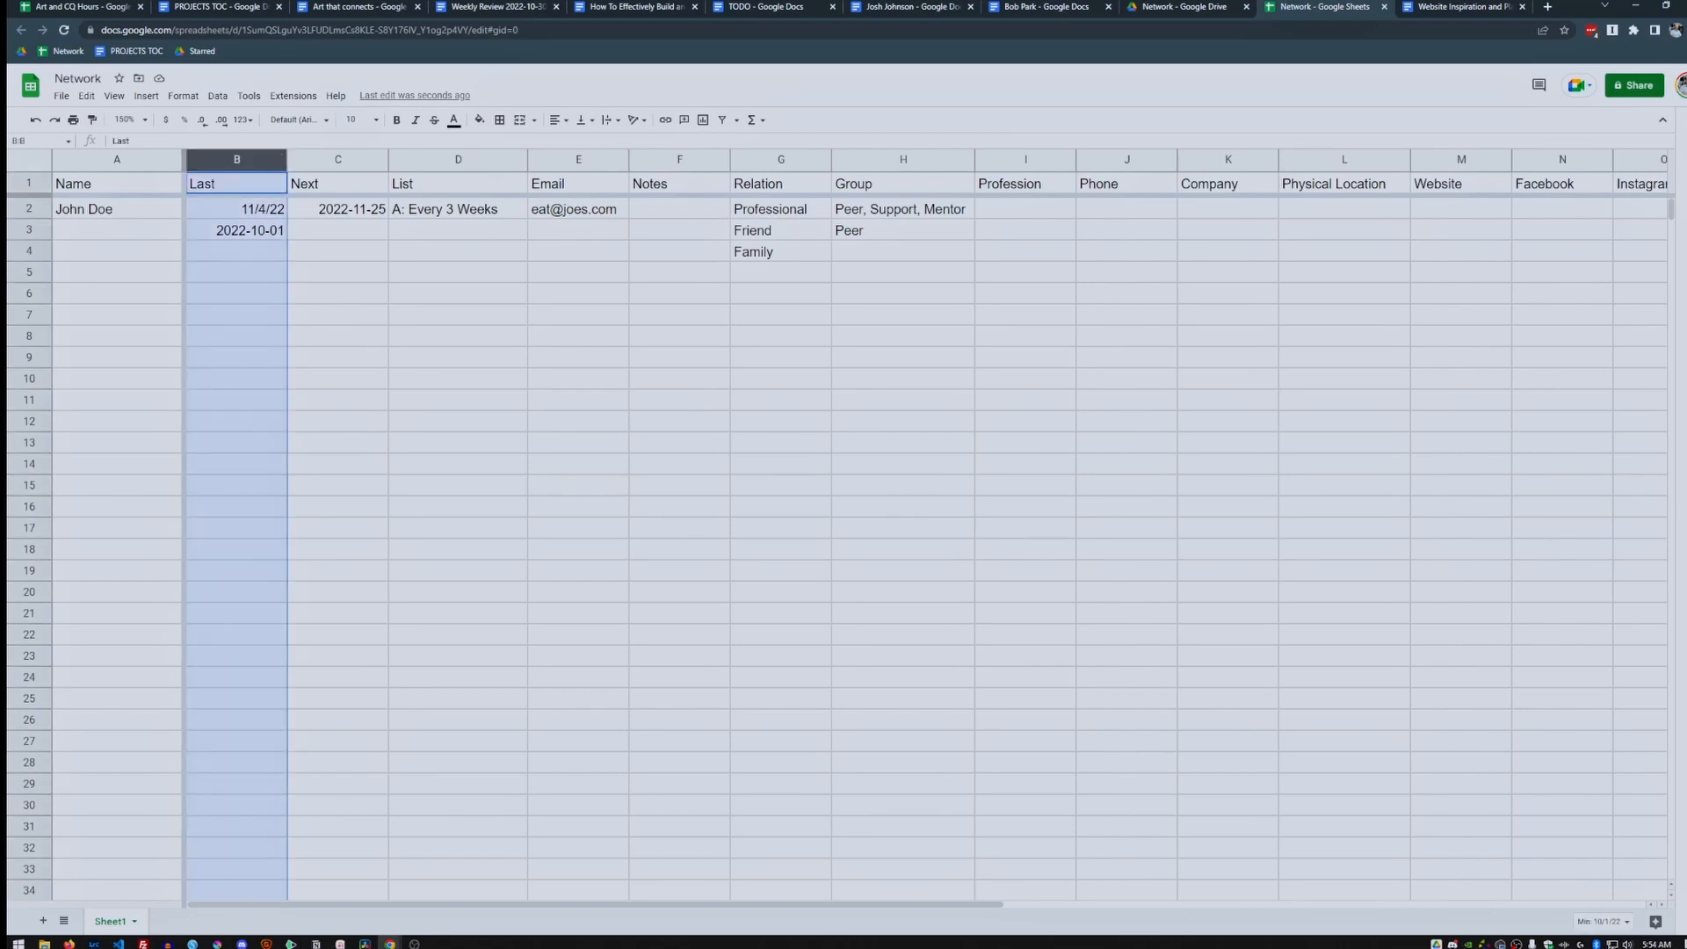
left_click(255, 184, "ctrl")
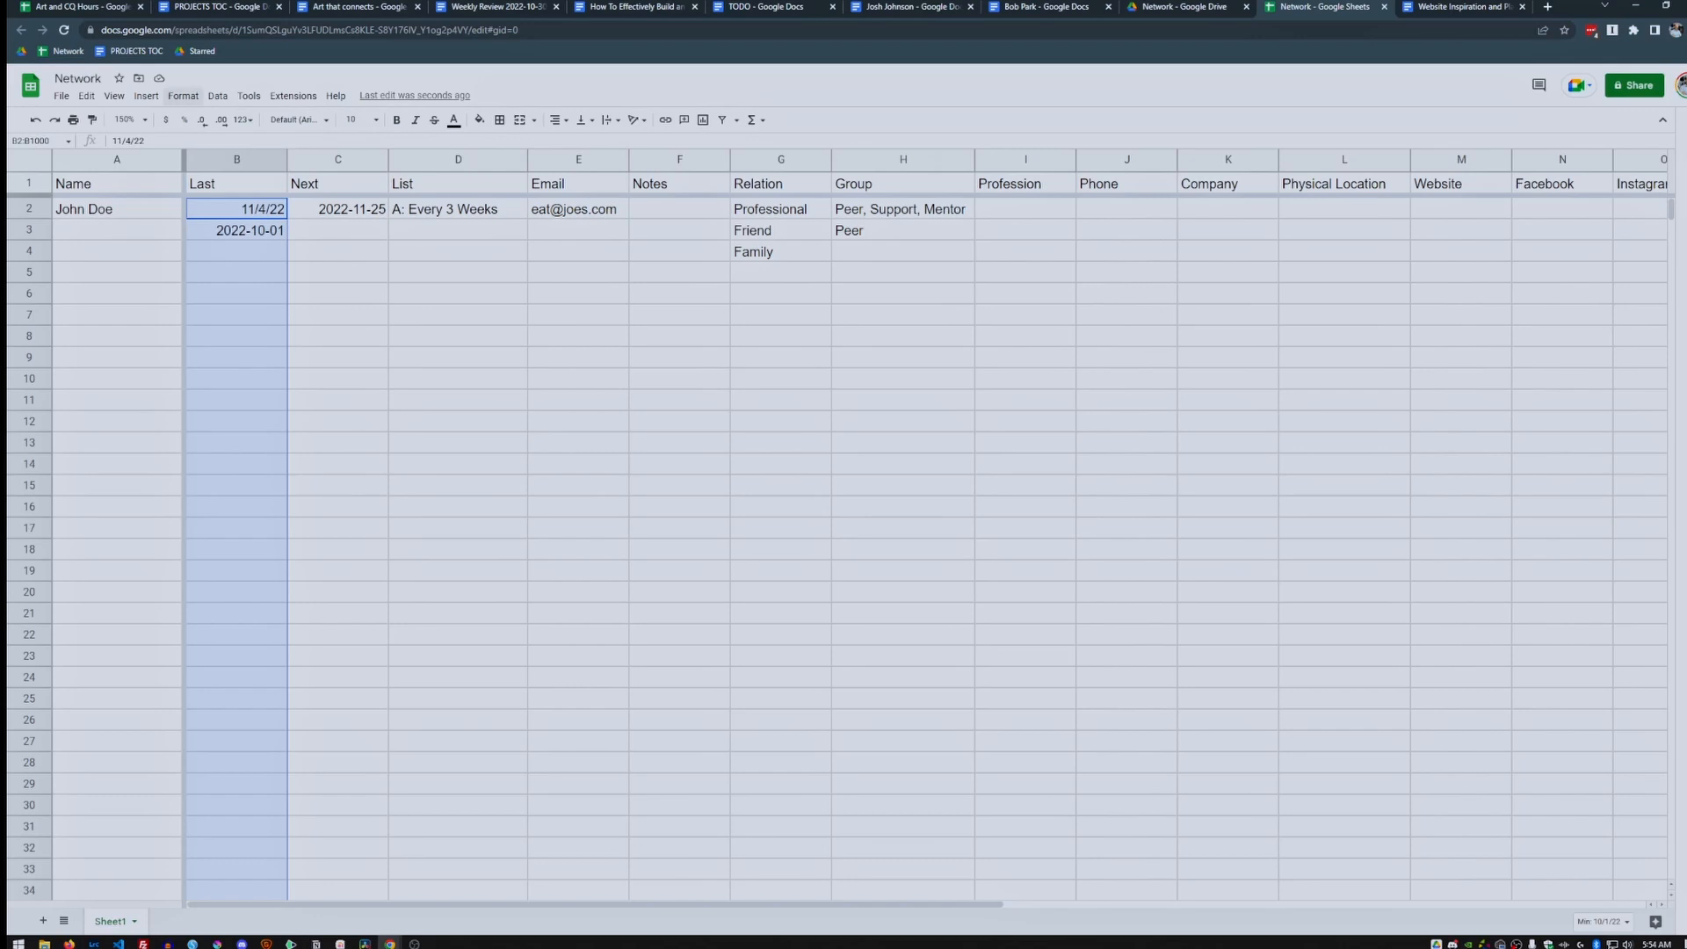
left_click(182, 96)
mouse_move(219, 153)
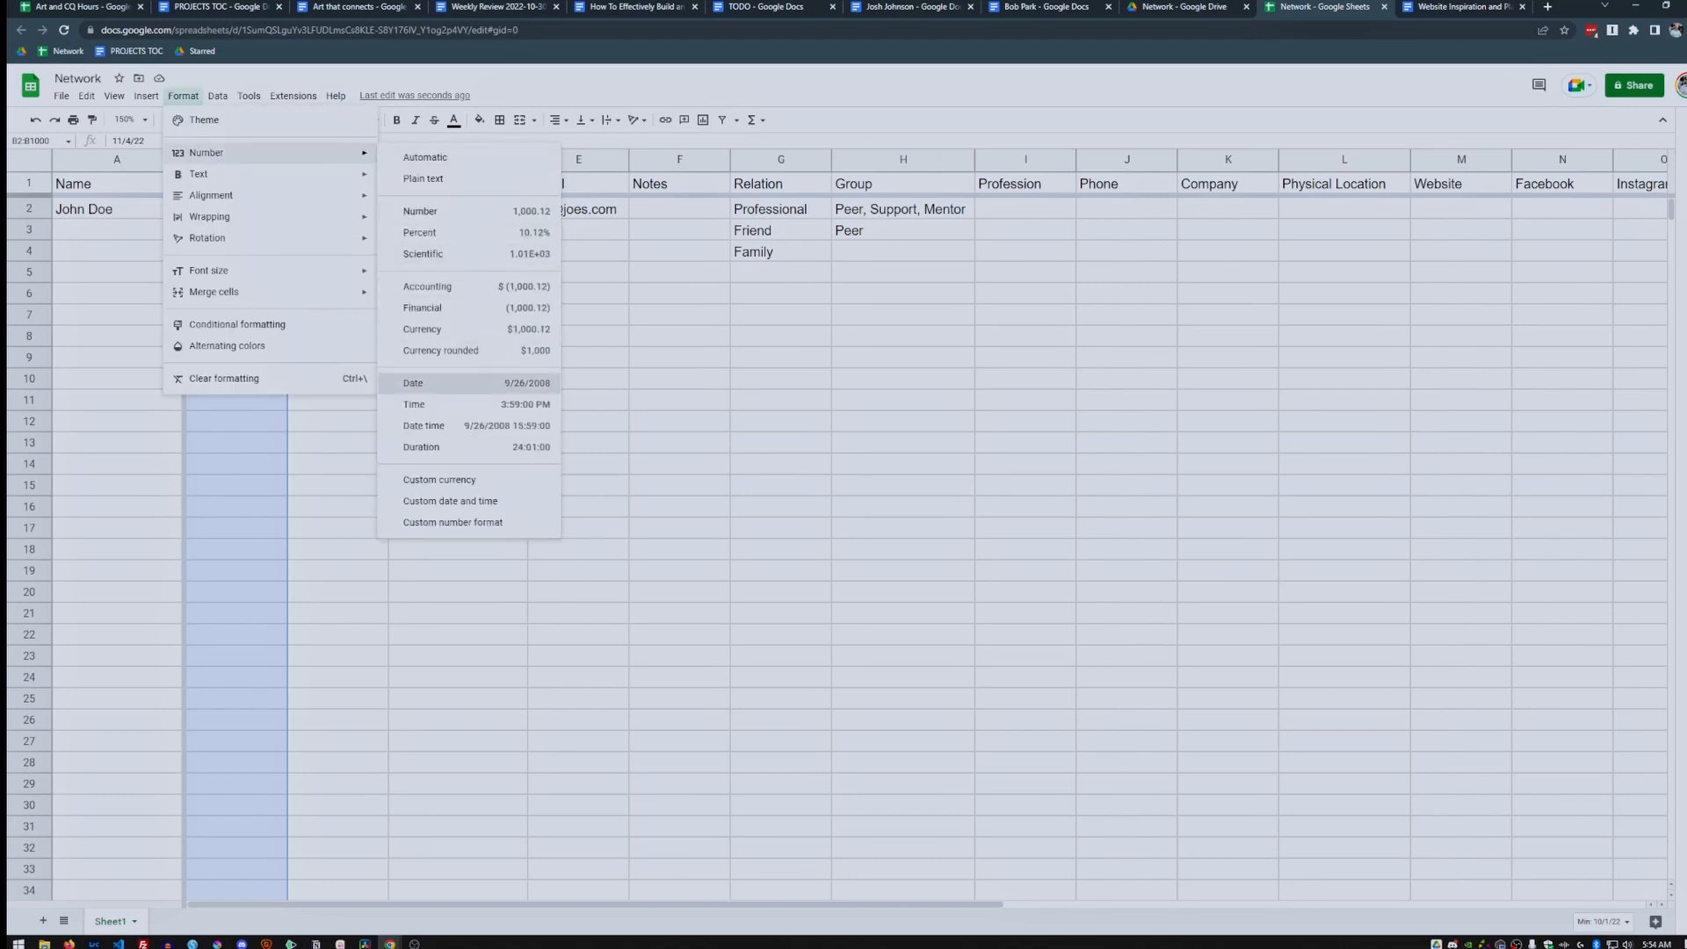
left_click(439, 383)
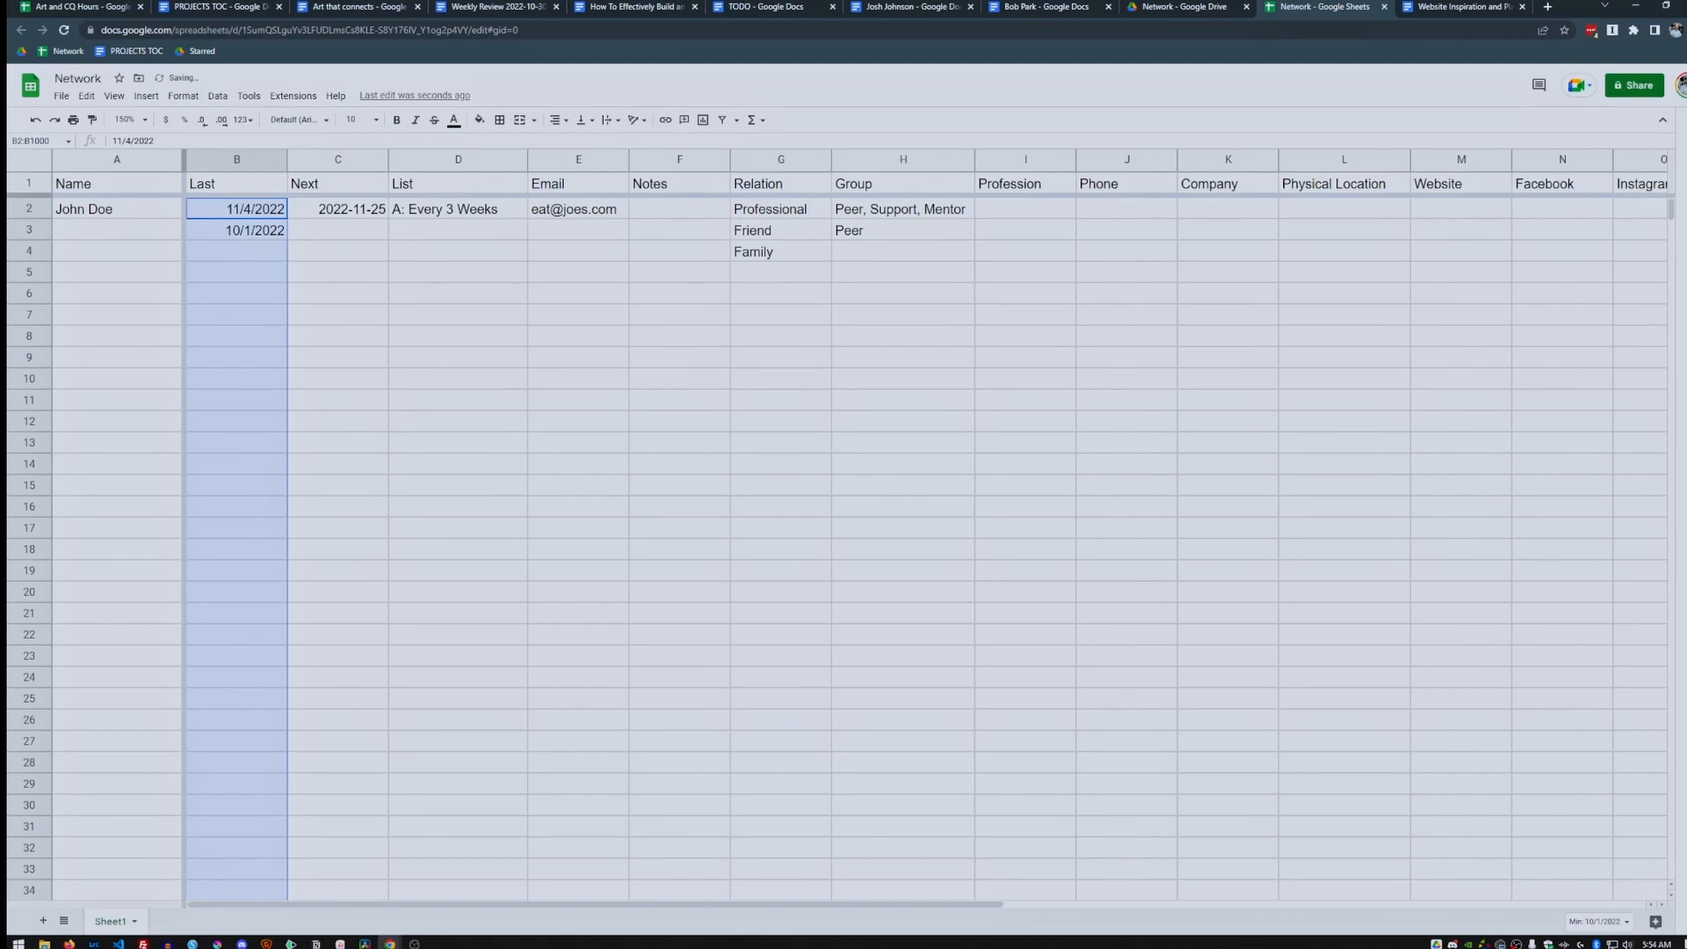
left_click(339, 160)
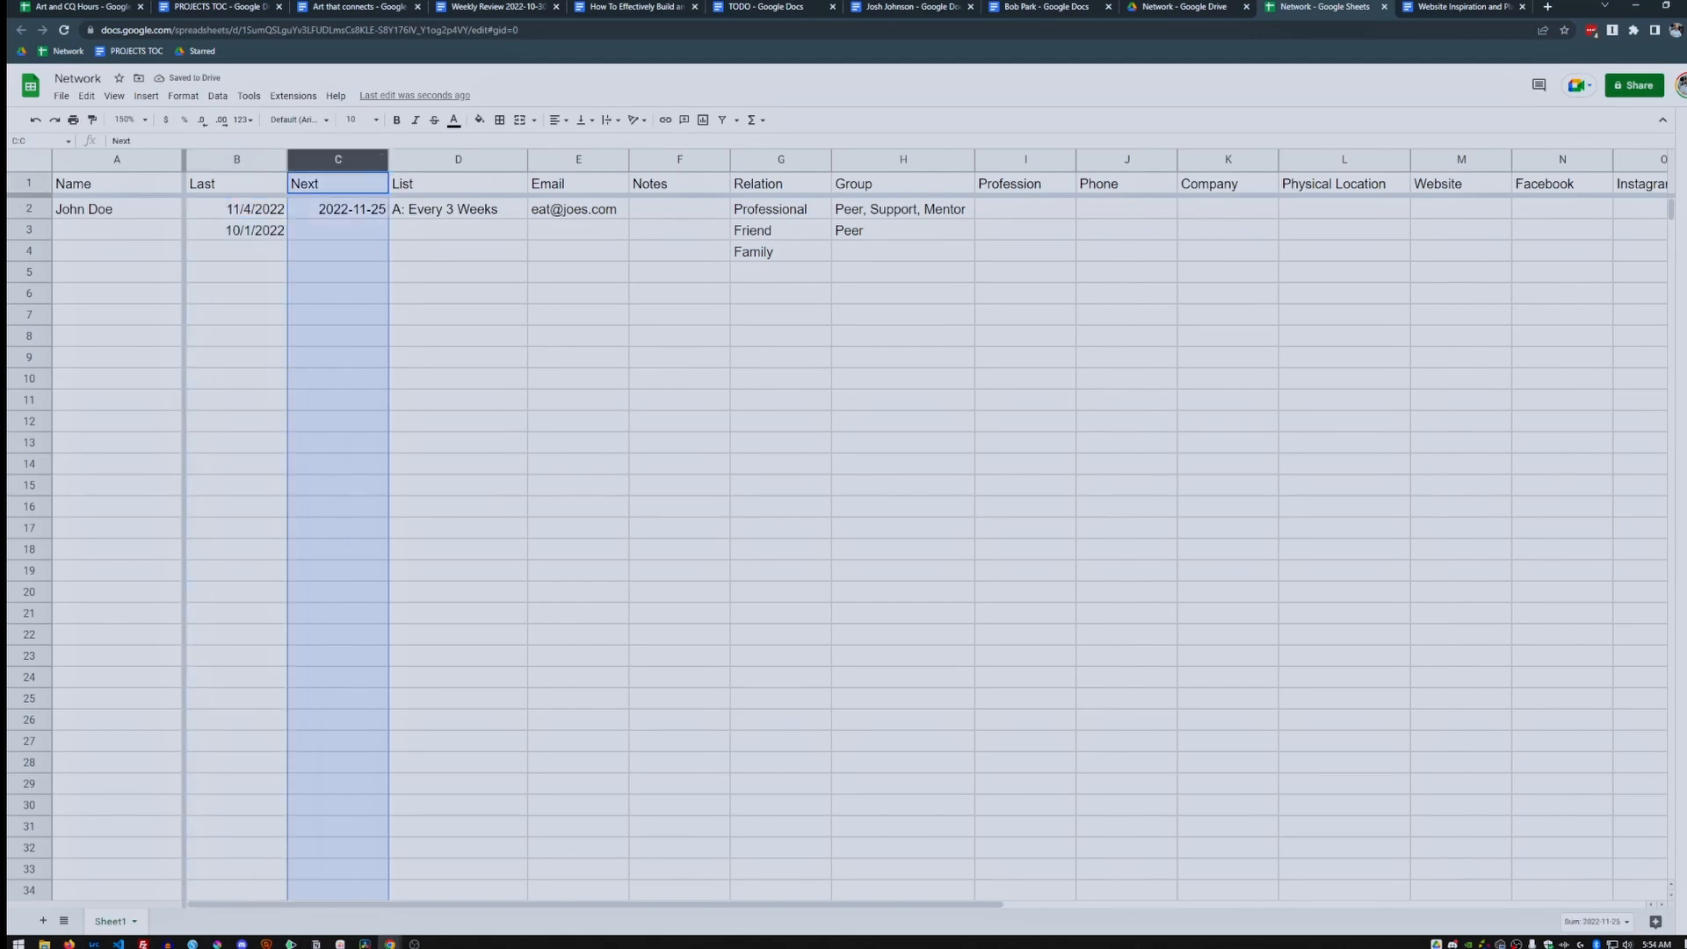
Set the Next date in C3 to 10/22/2022 with the date picker.
double_click(339, 231)
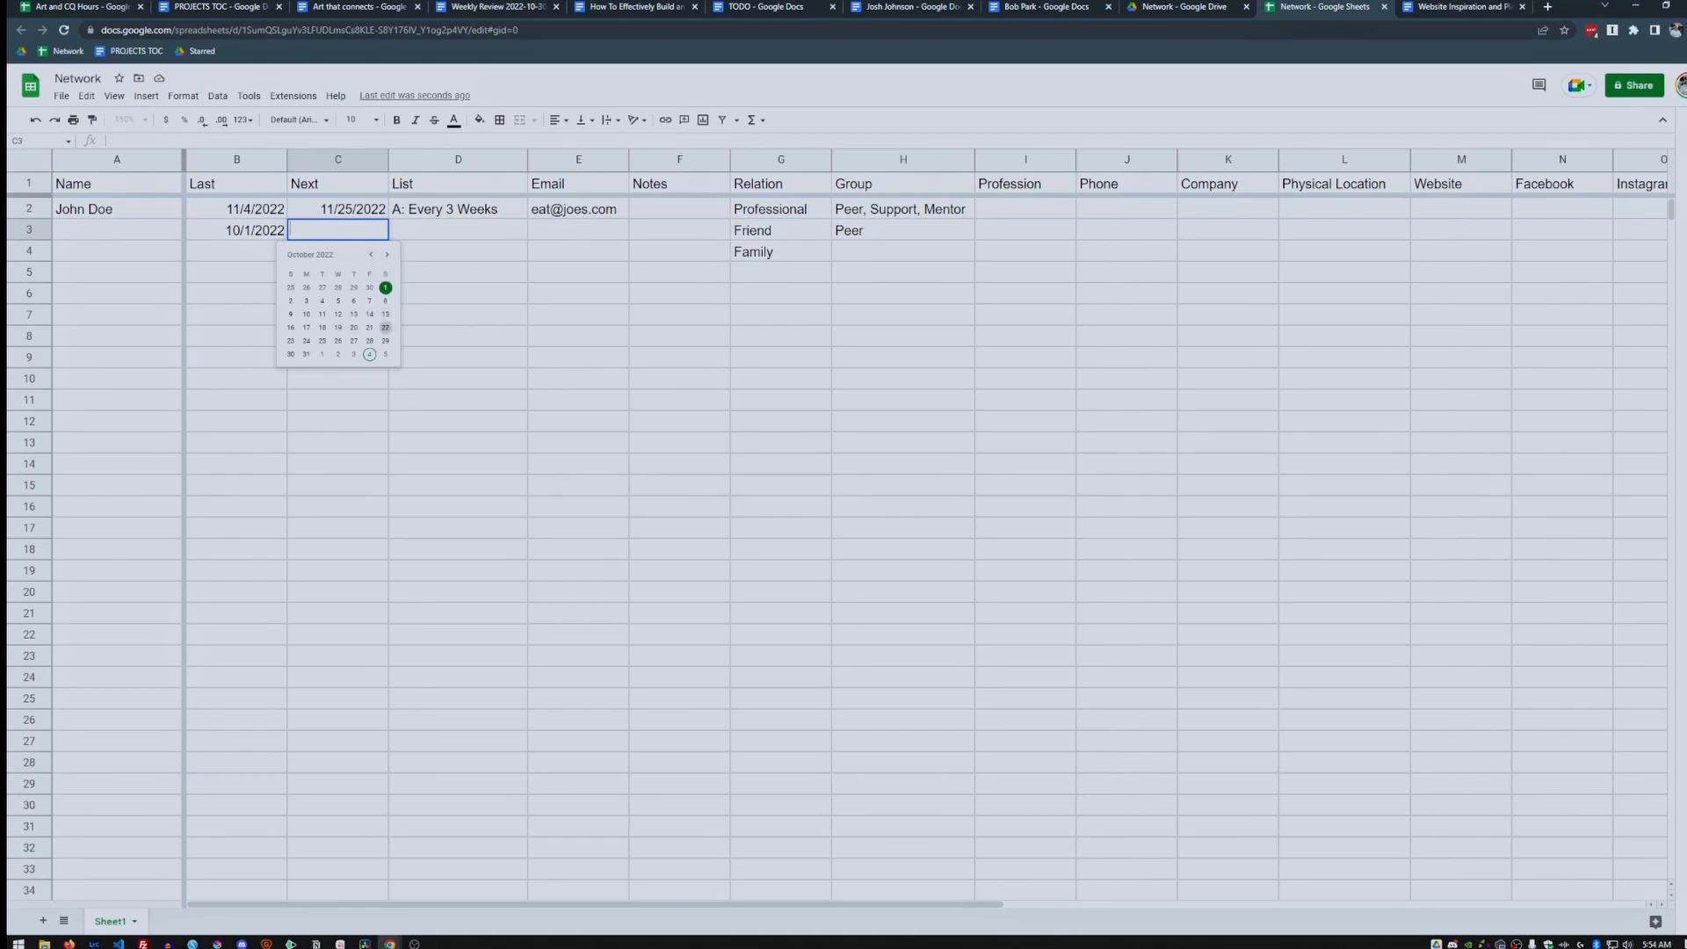
left_click(385, 327)
left_click(458, 231)
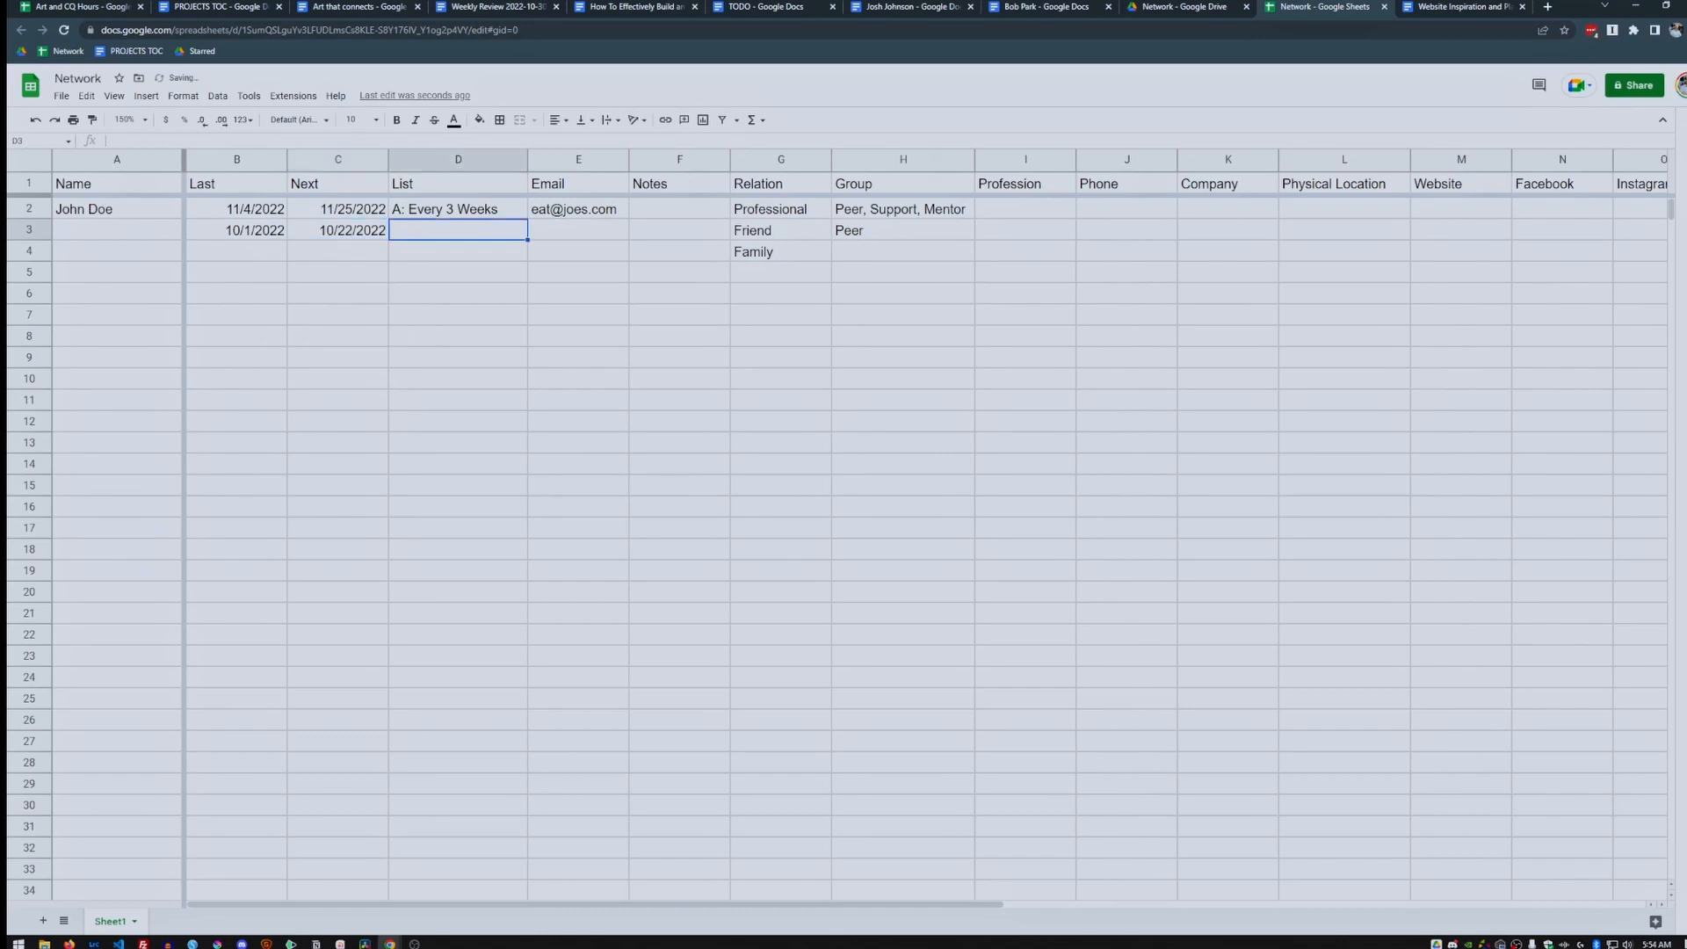
Enter the cadences 'B: Every 2 Months' in D3 and 'C: Every 6 Months' in D4.
type("B: Every 2 Mont")
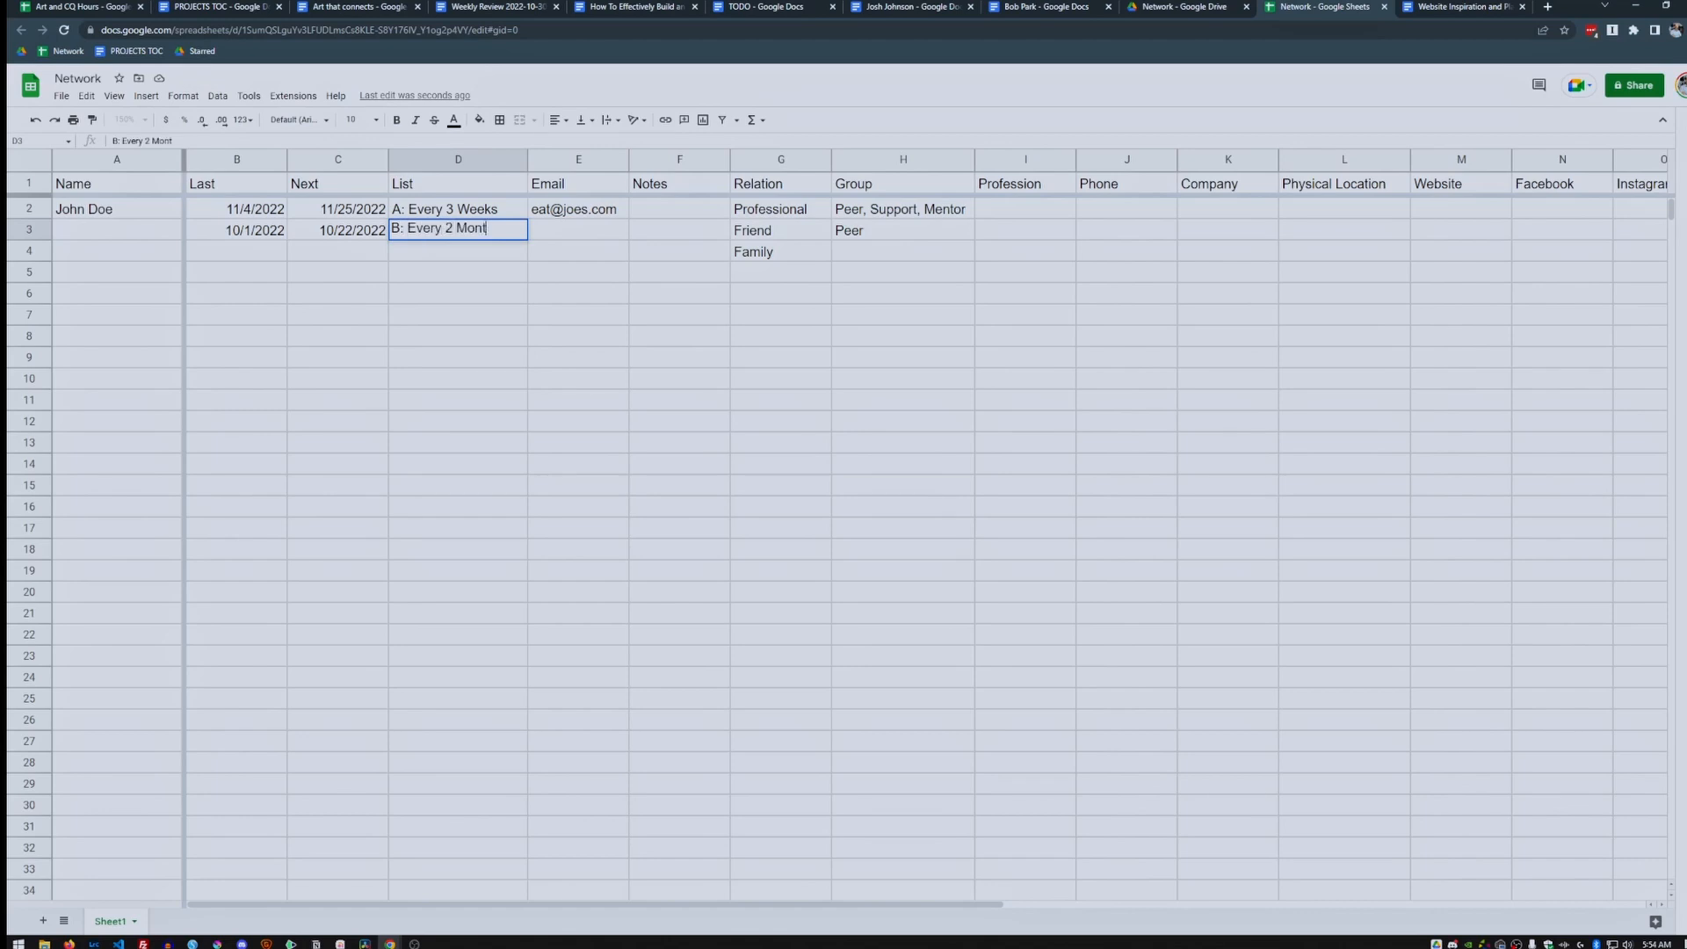
type("hs")
key("Return")
type("C")
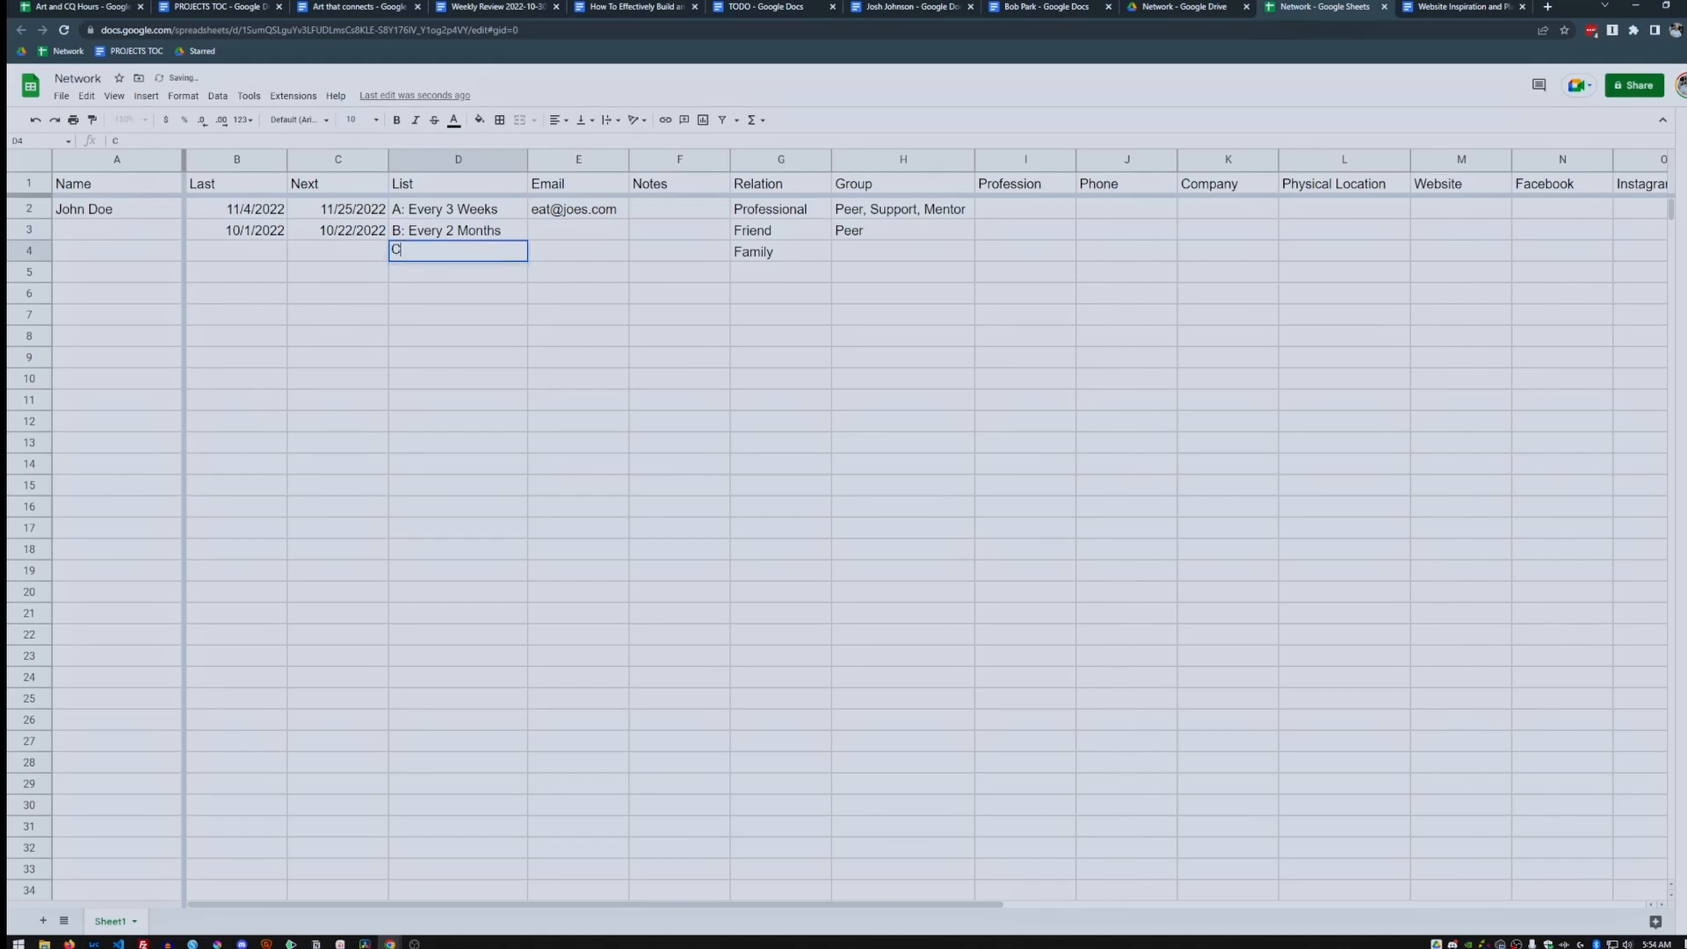
type(": Every 6 Months")
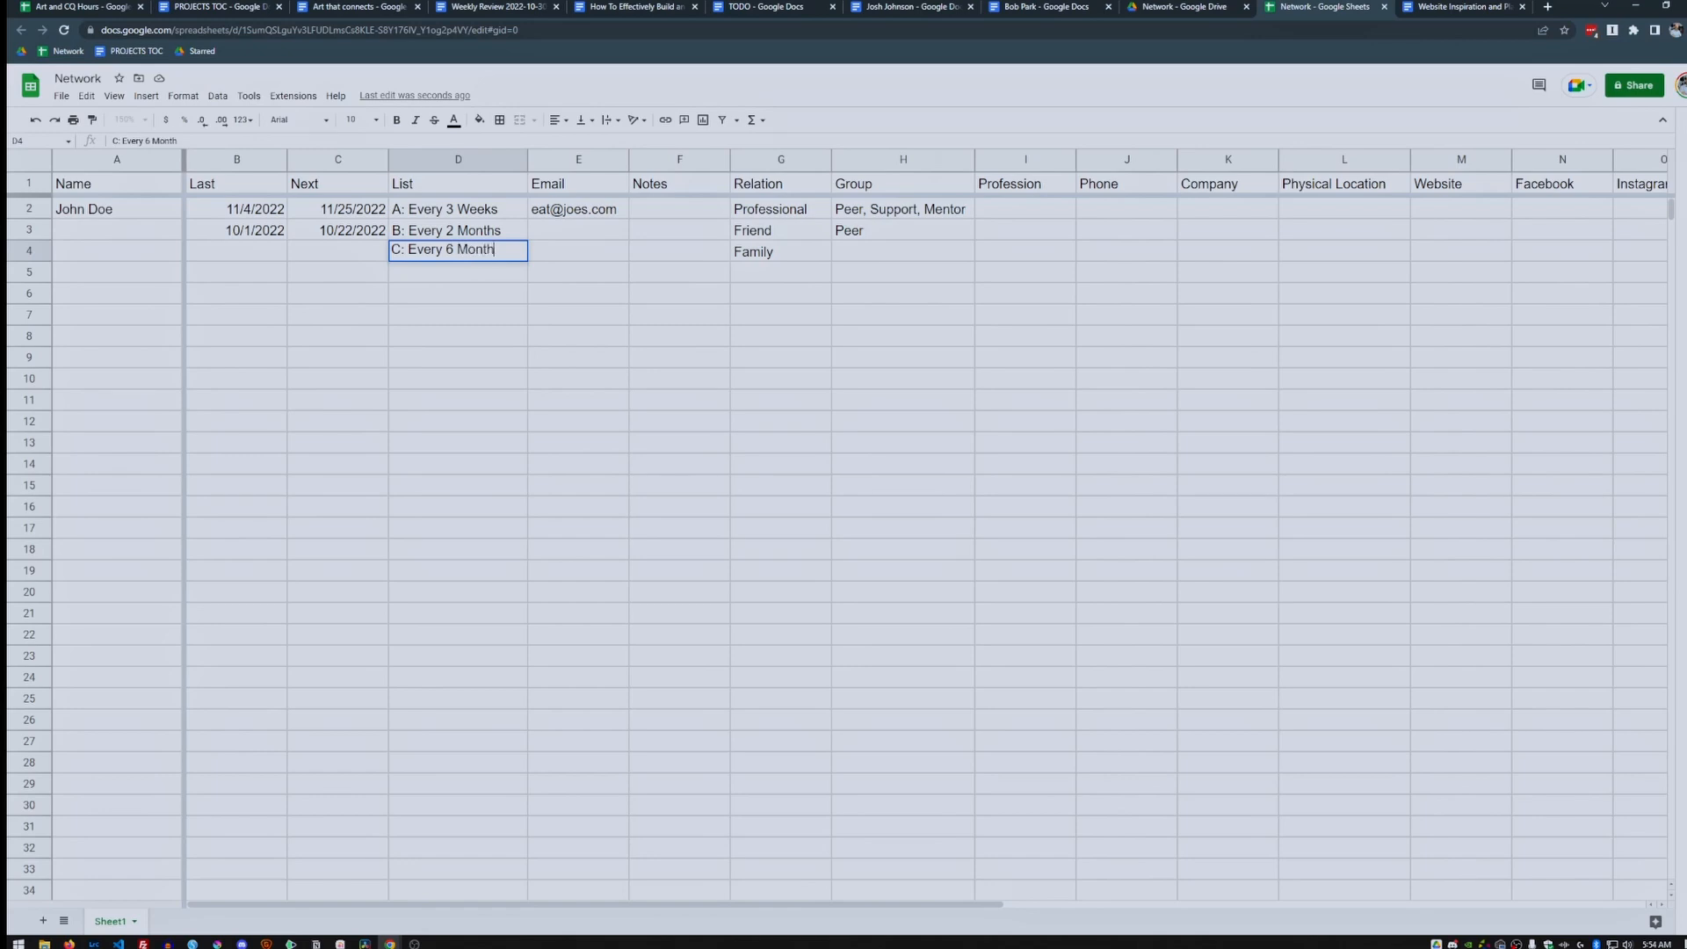
key("Return")
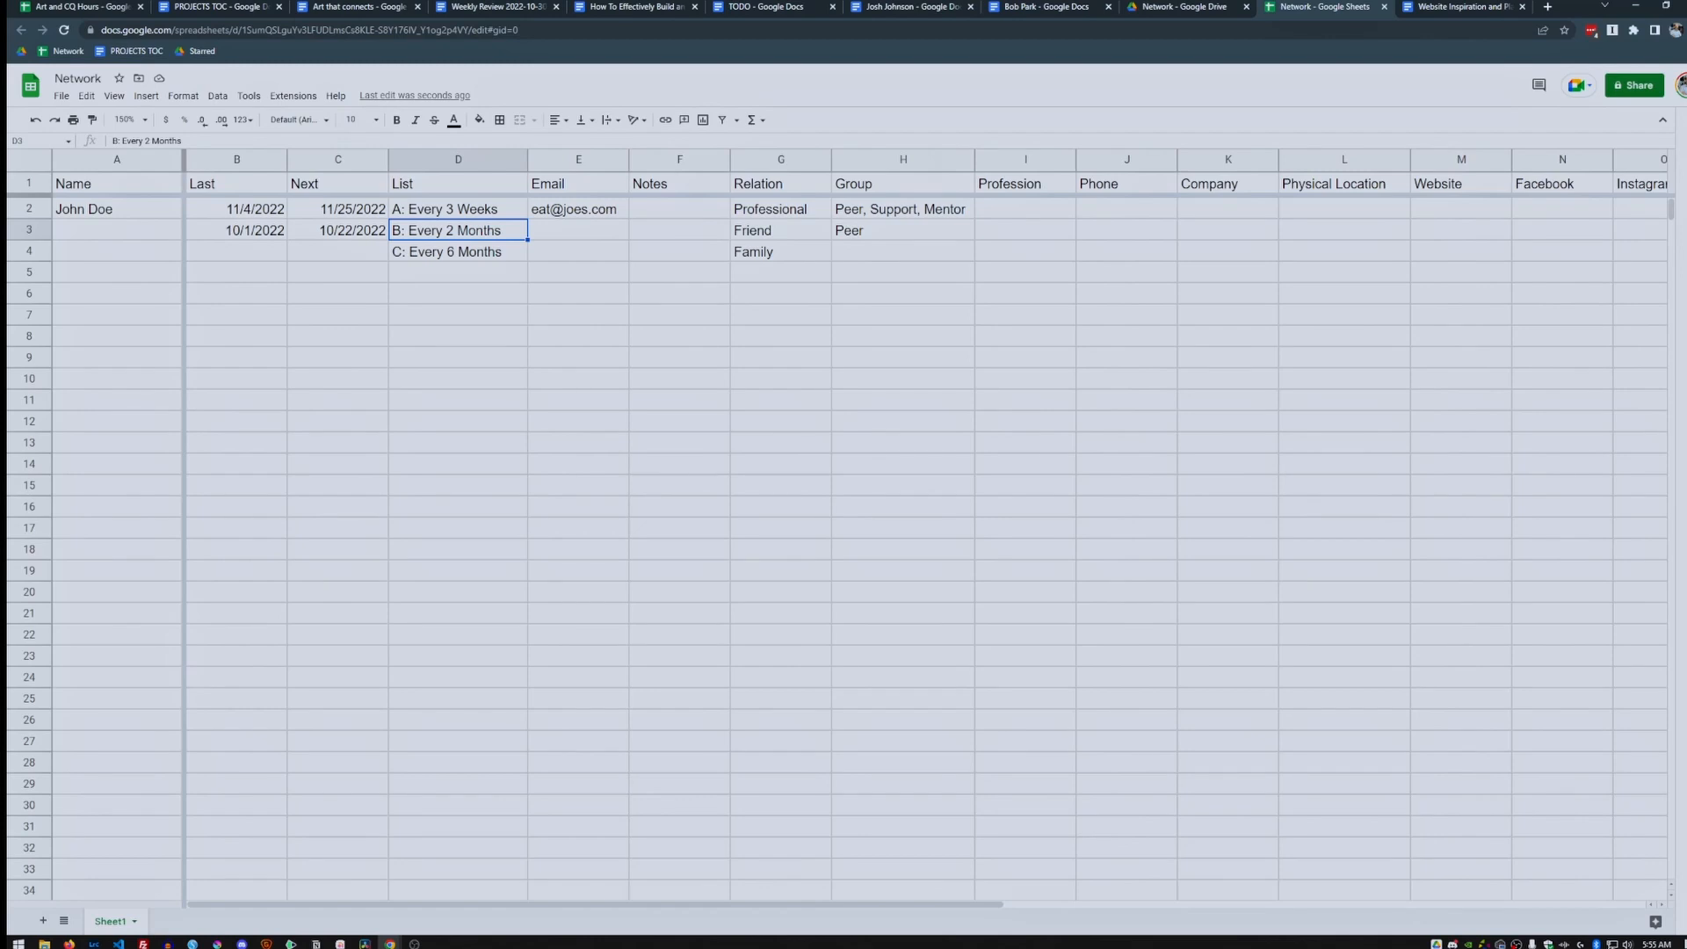
Select the Next dates C2:C1000 and start Format > Conditional formatting.
left_click(338, 209)
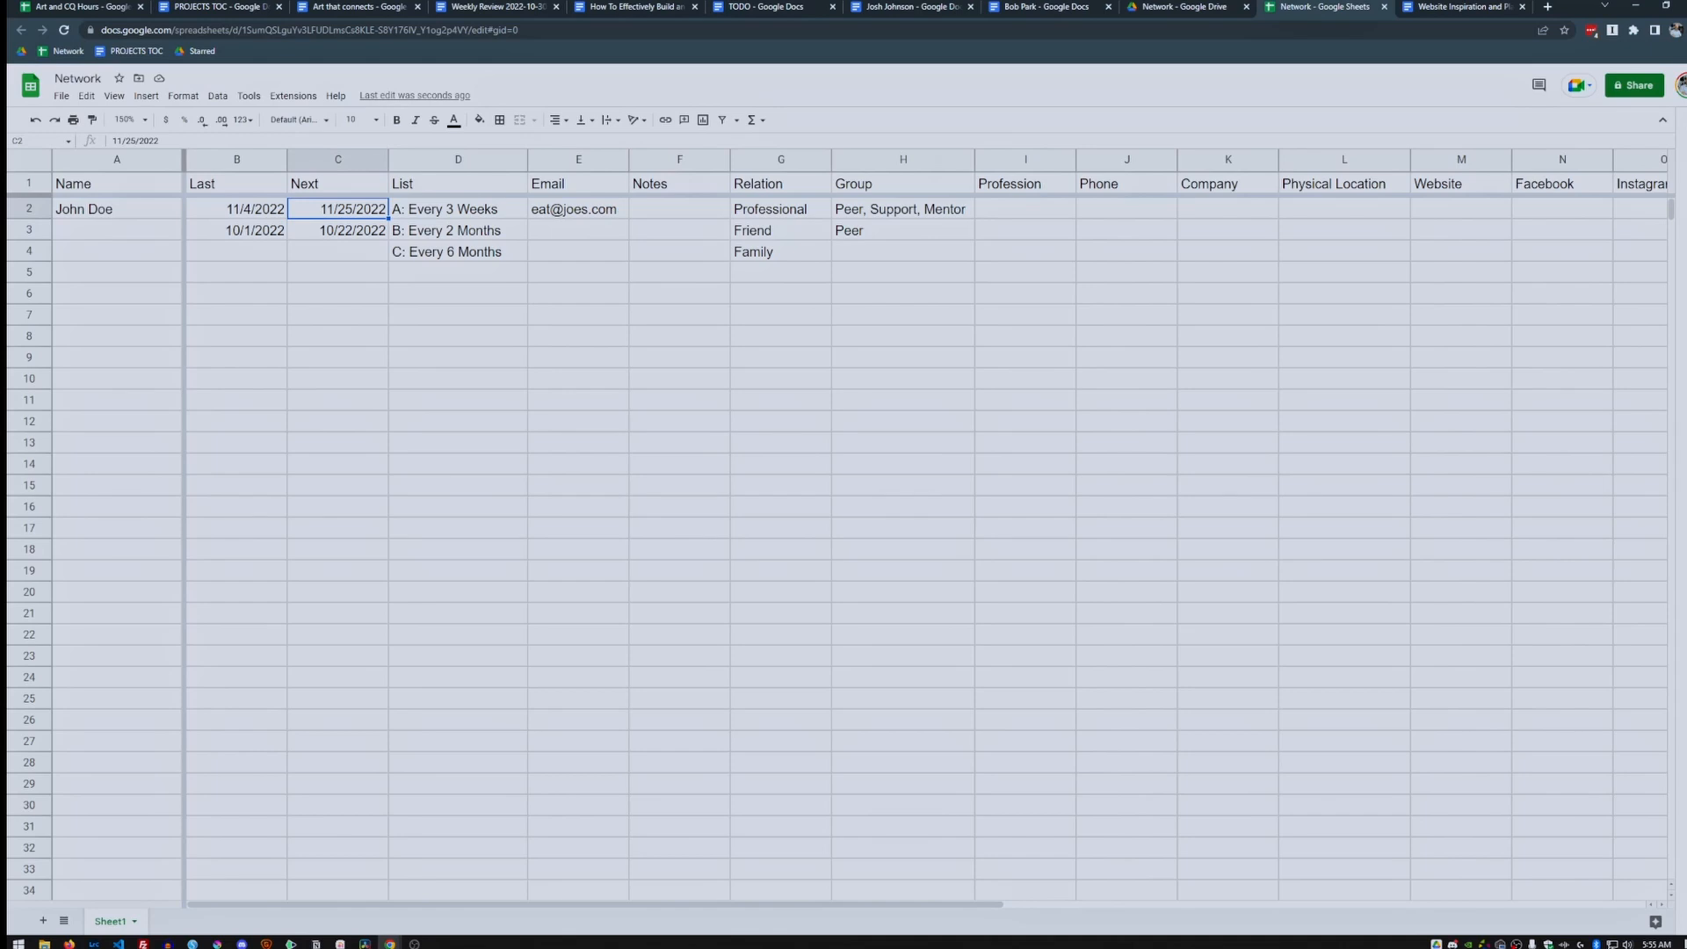
left_click(338, 160)
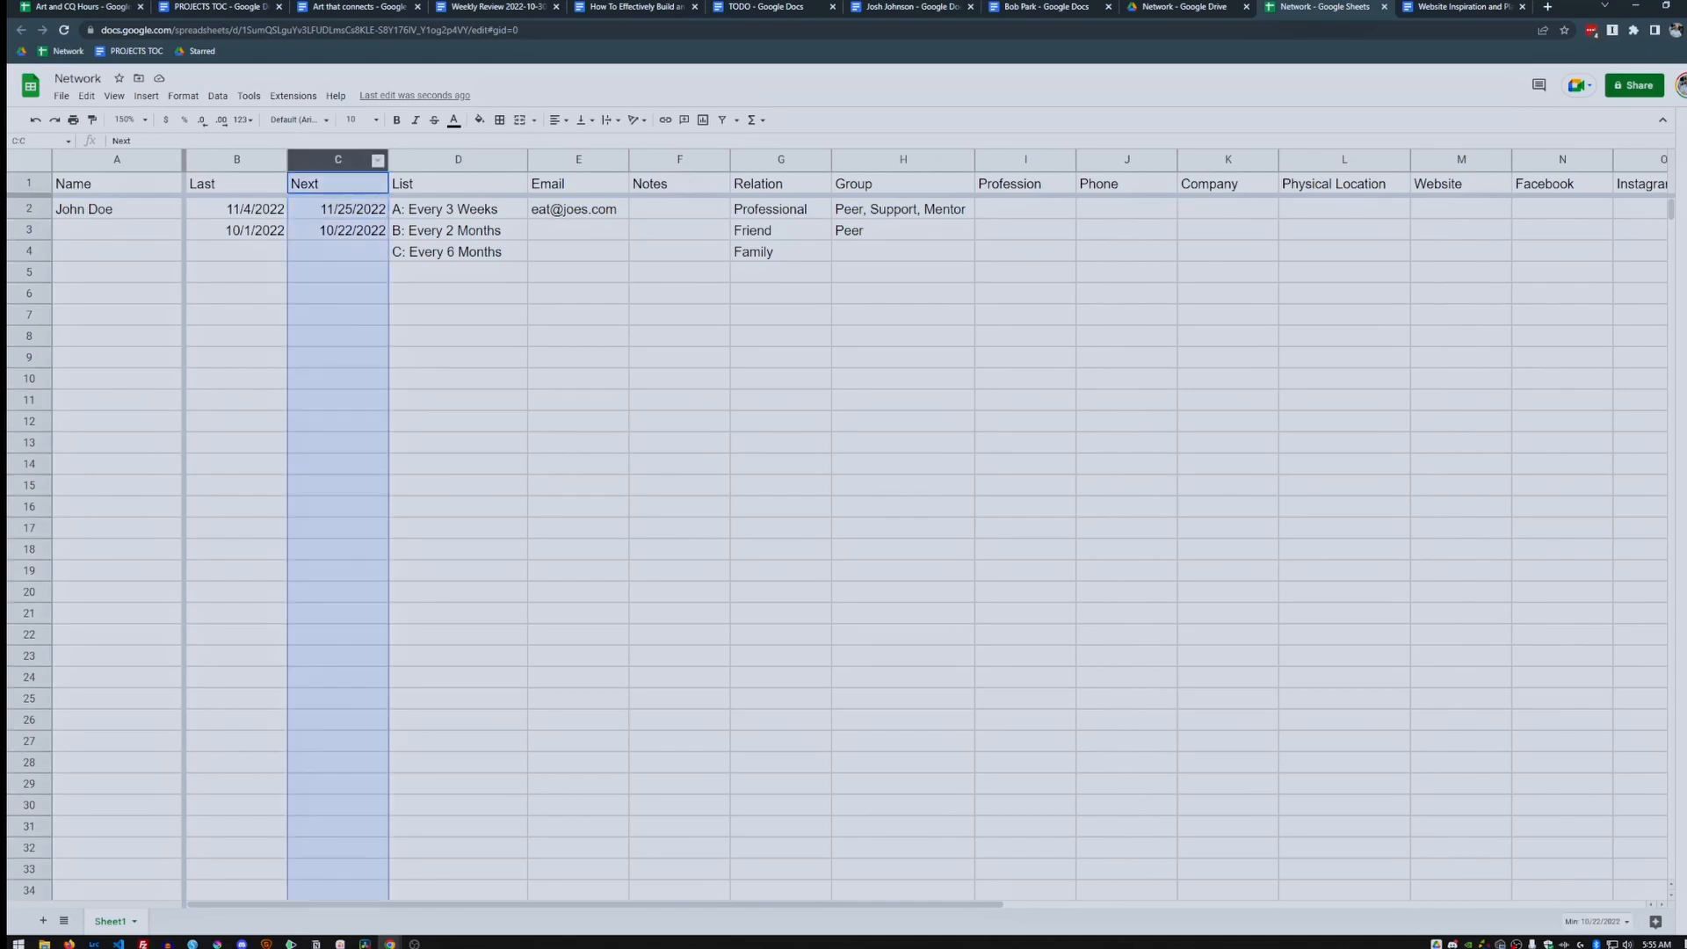
left_click(338, 183, "ctrl")
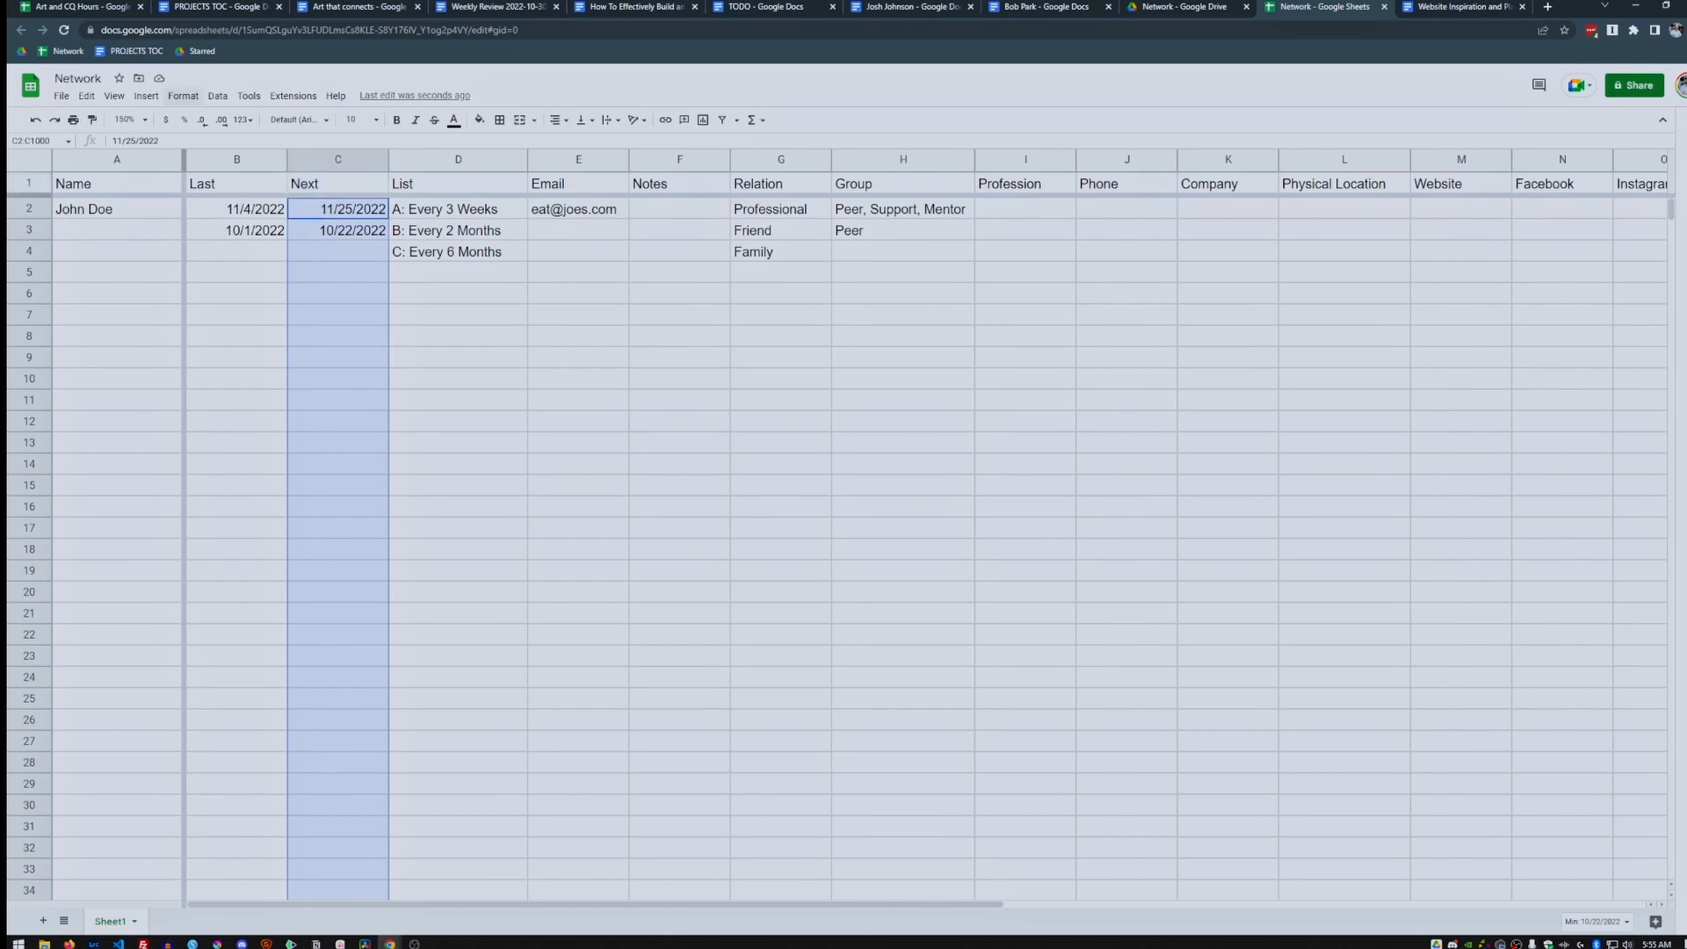
left_click(183, 96)
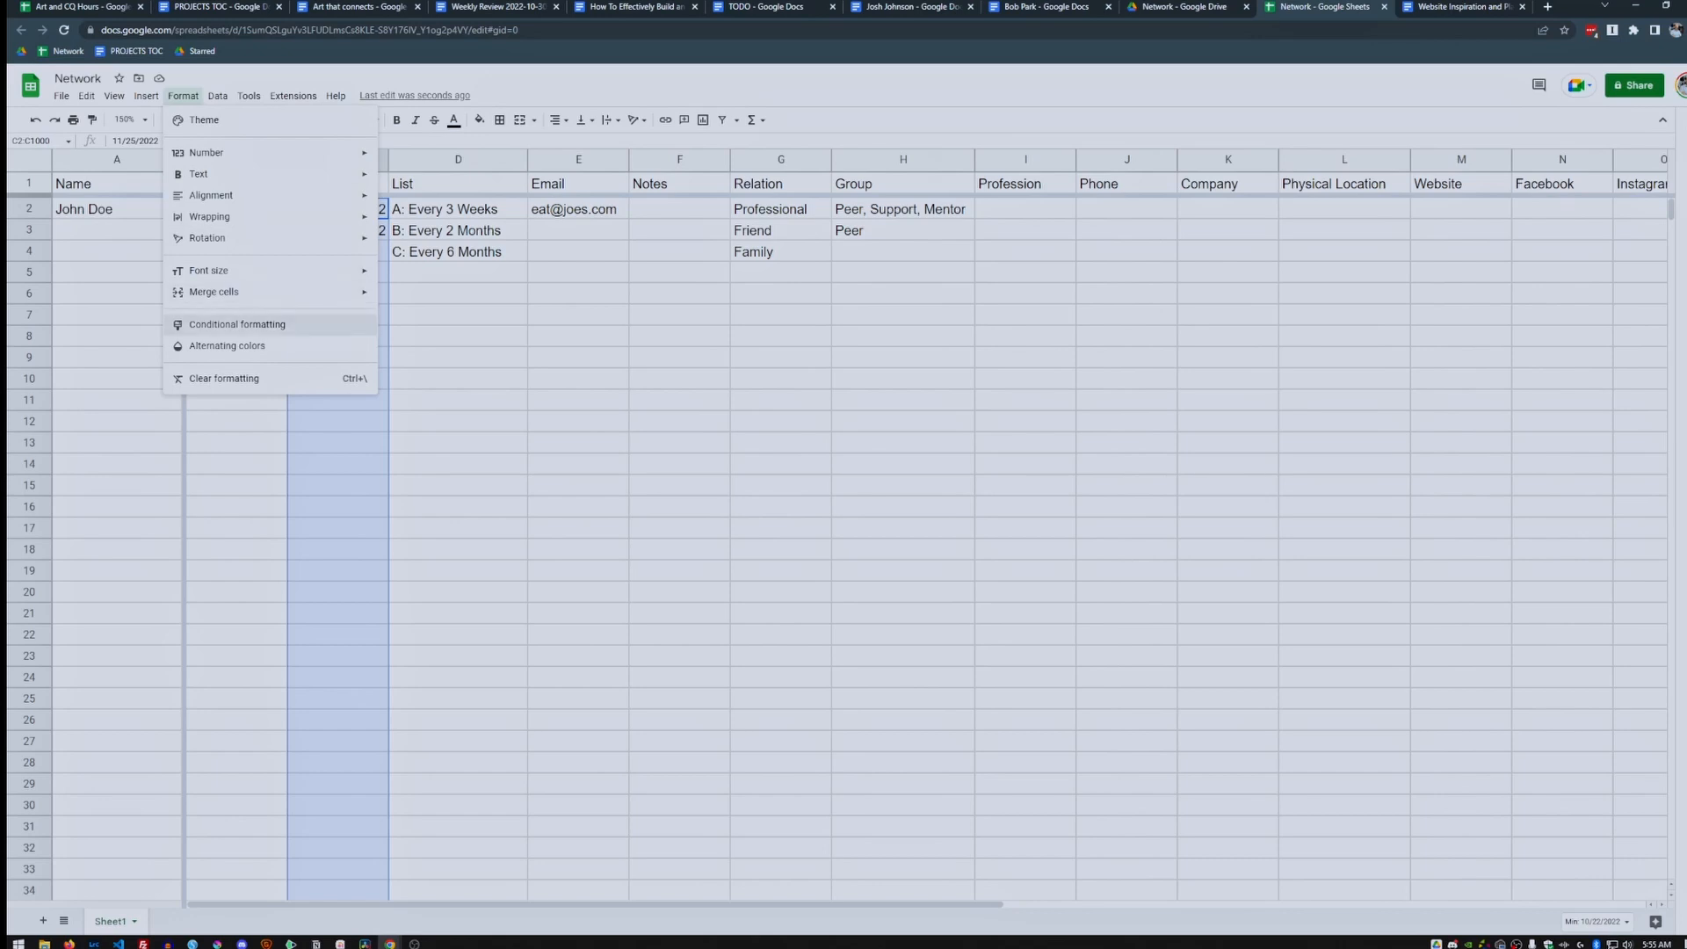
left_click(228, 324)
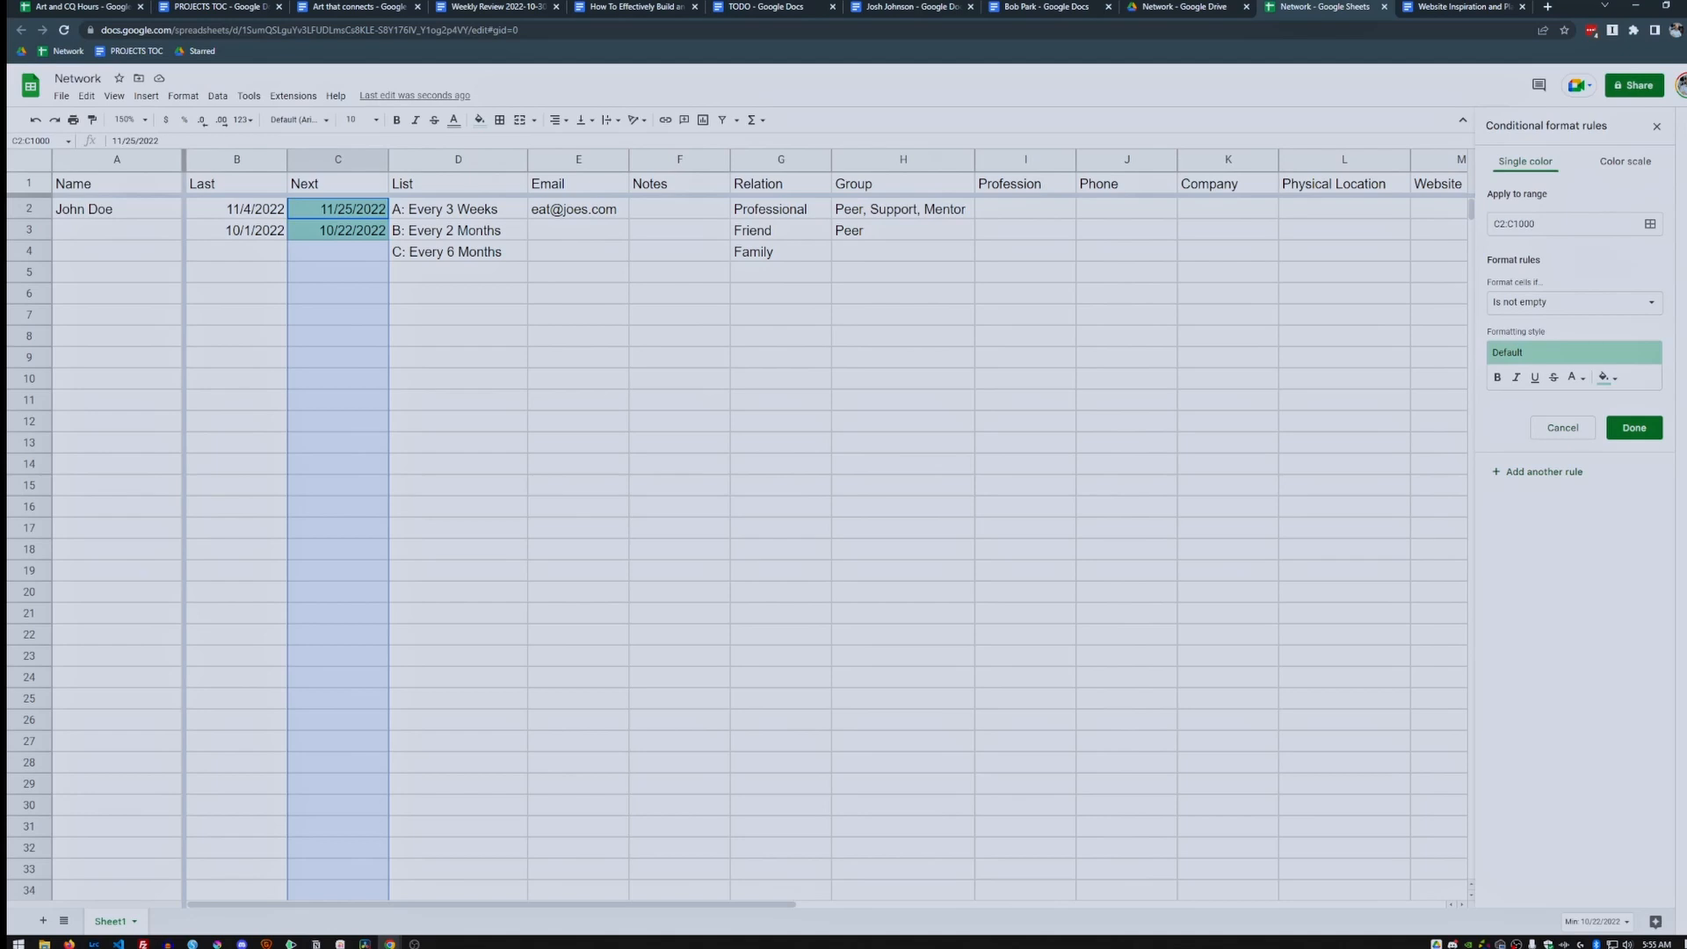
Add a 'Date is before one week ago' rule with light pink fill to C2:C1000.
left_click(1573, 302)
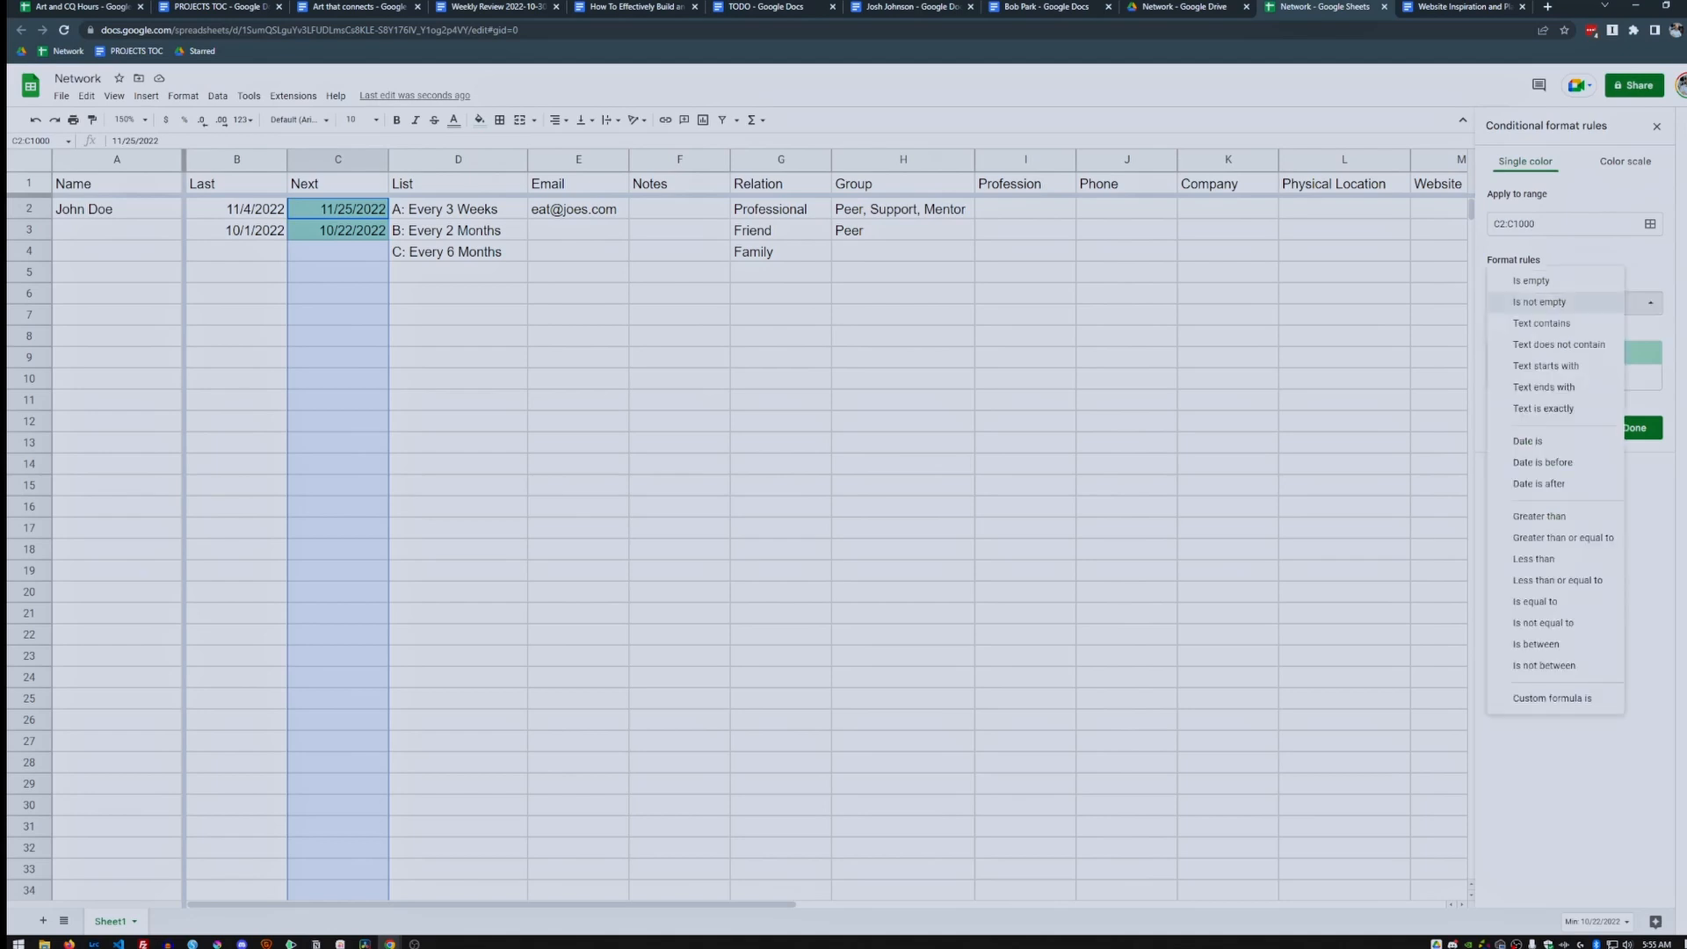
left_click(1543, 462)
left_click(1574, 326)
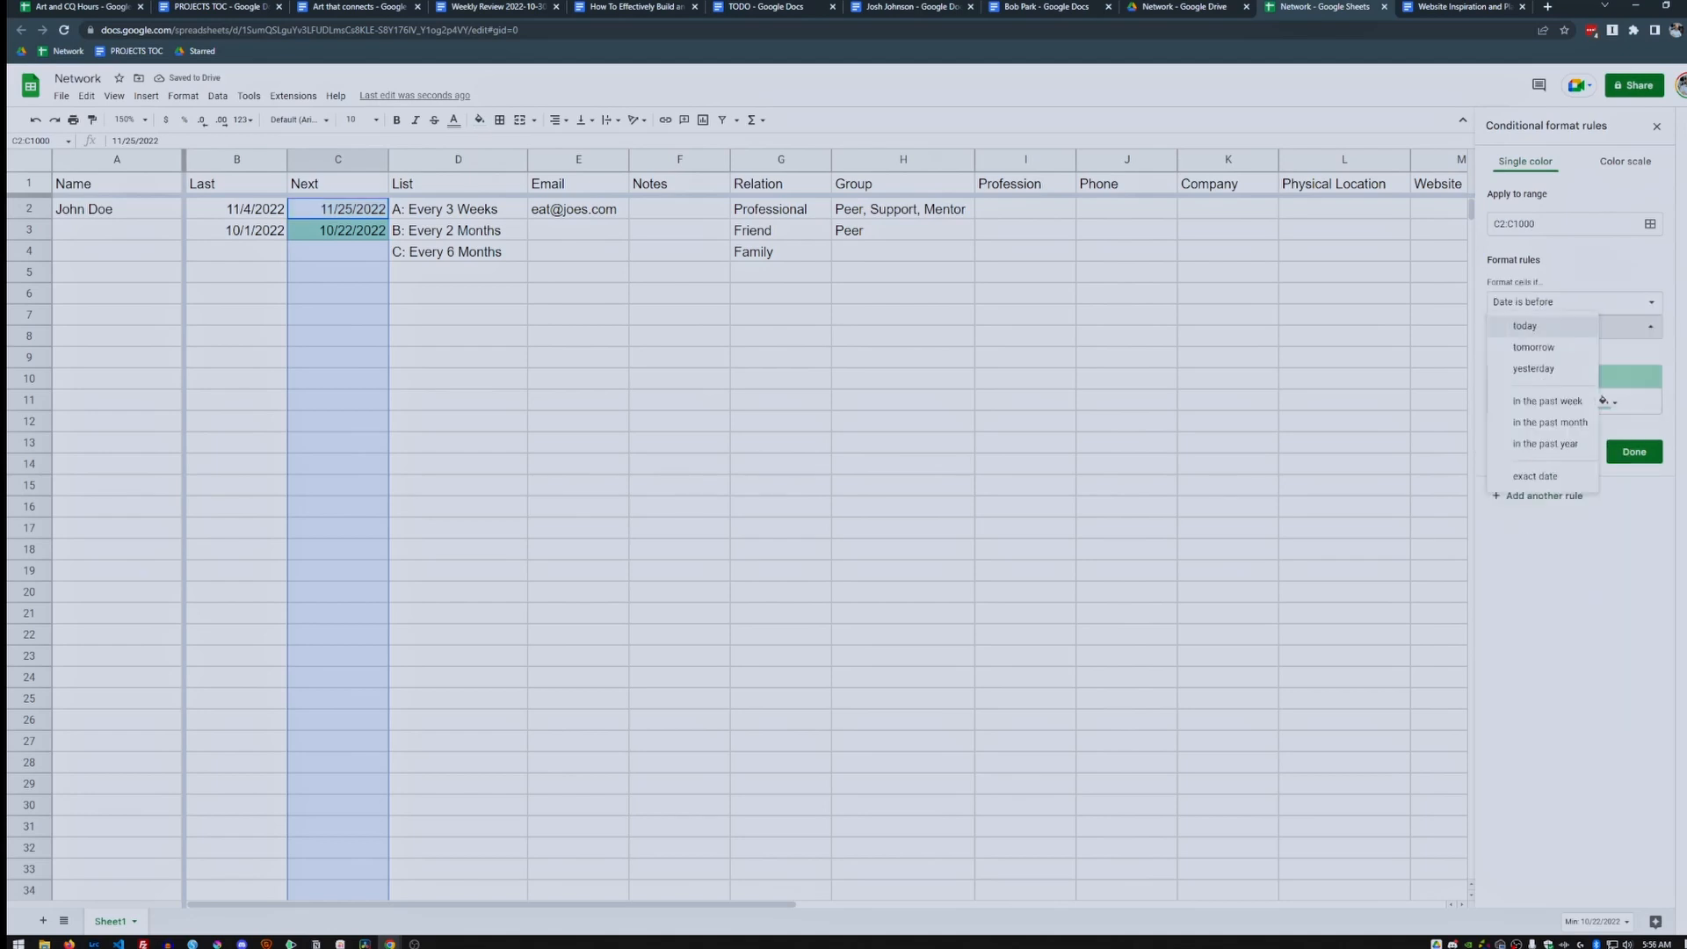
left_click(1564, 401)
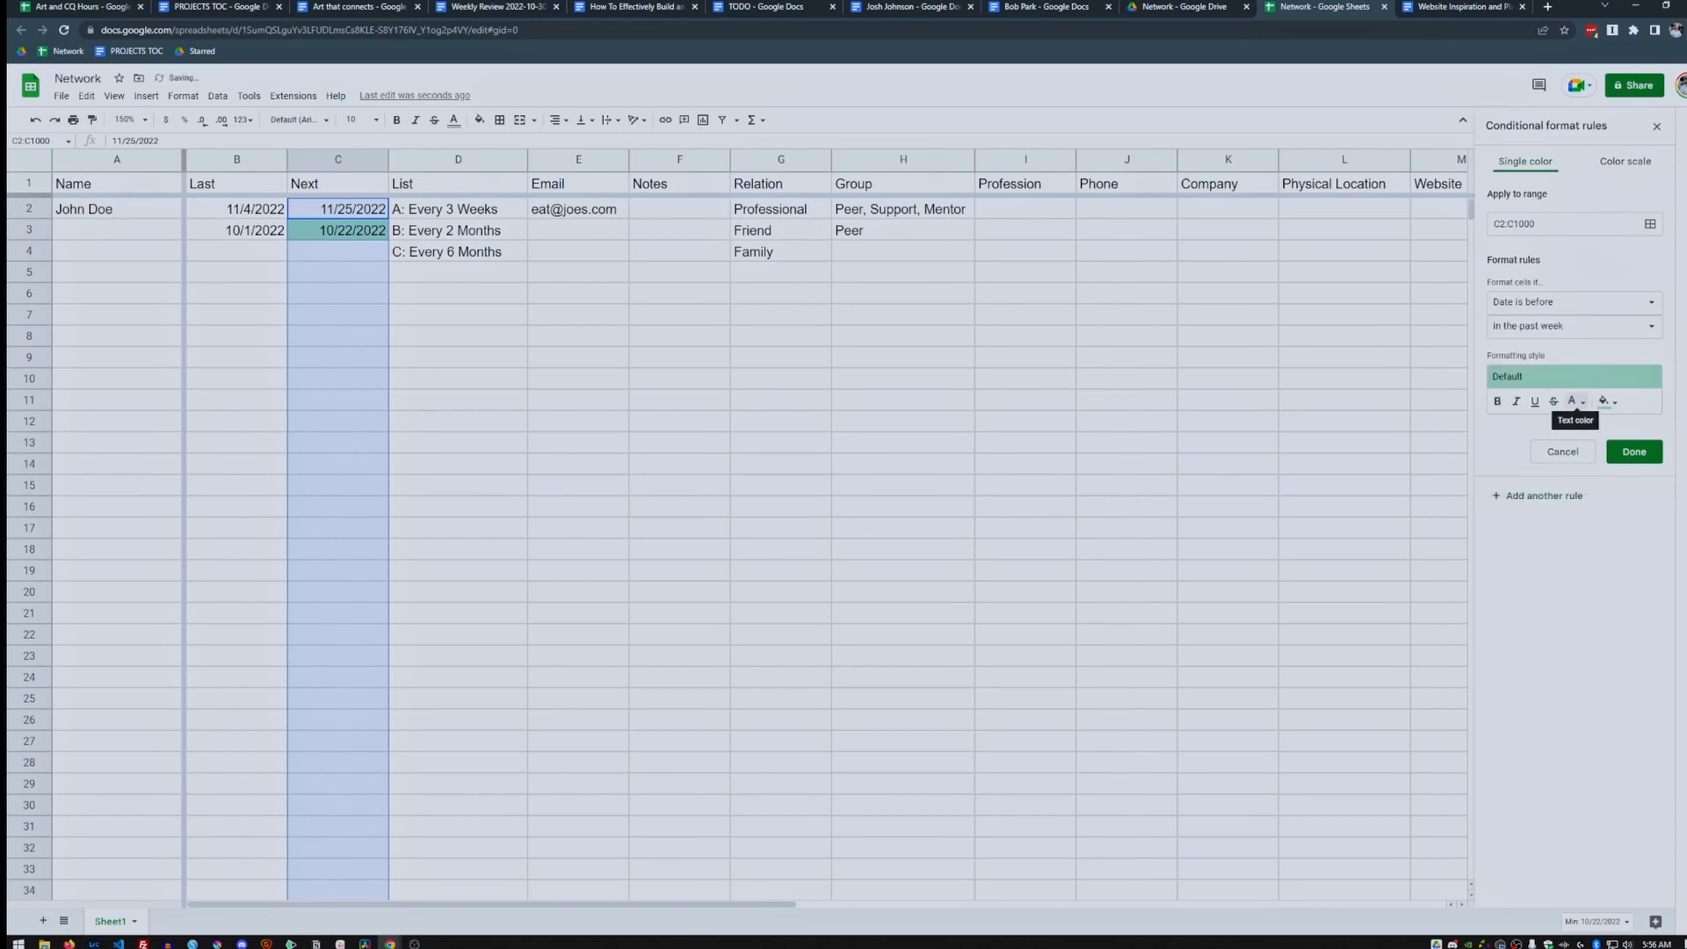
left_click(1606, 402)
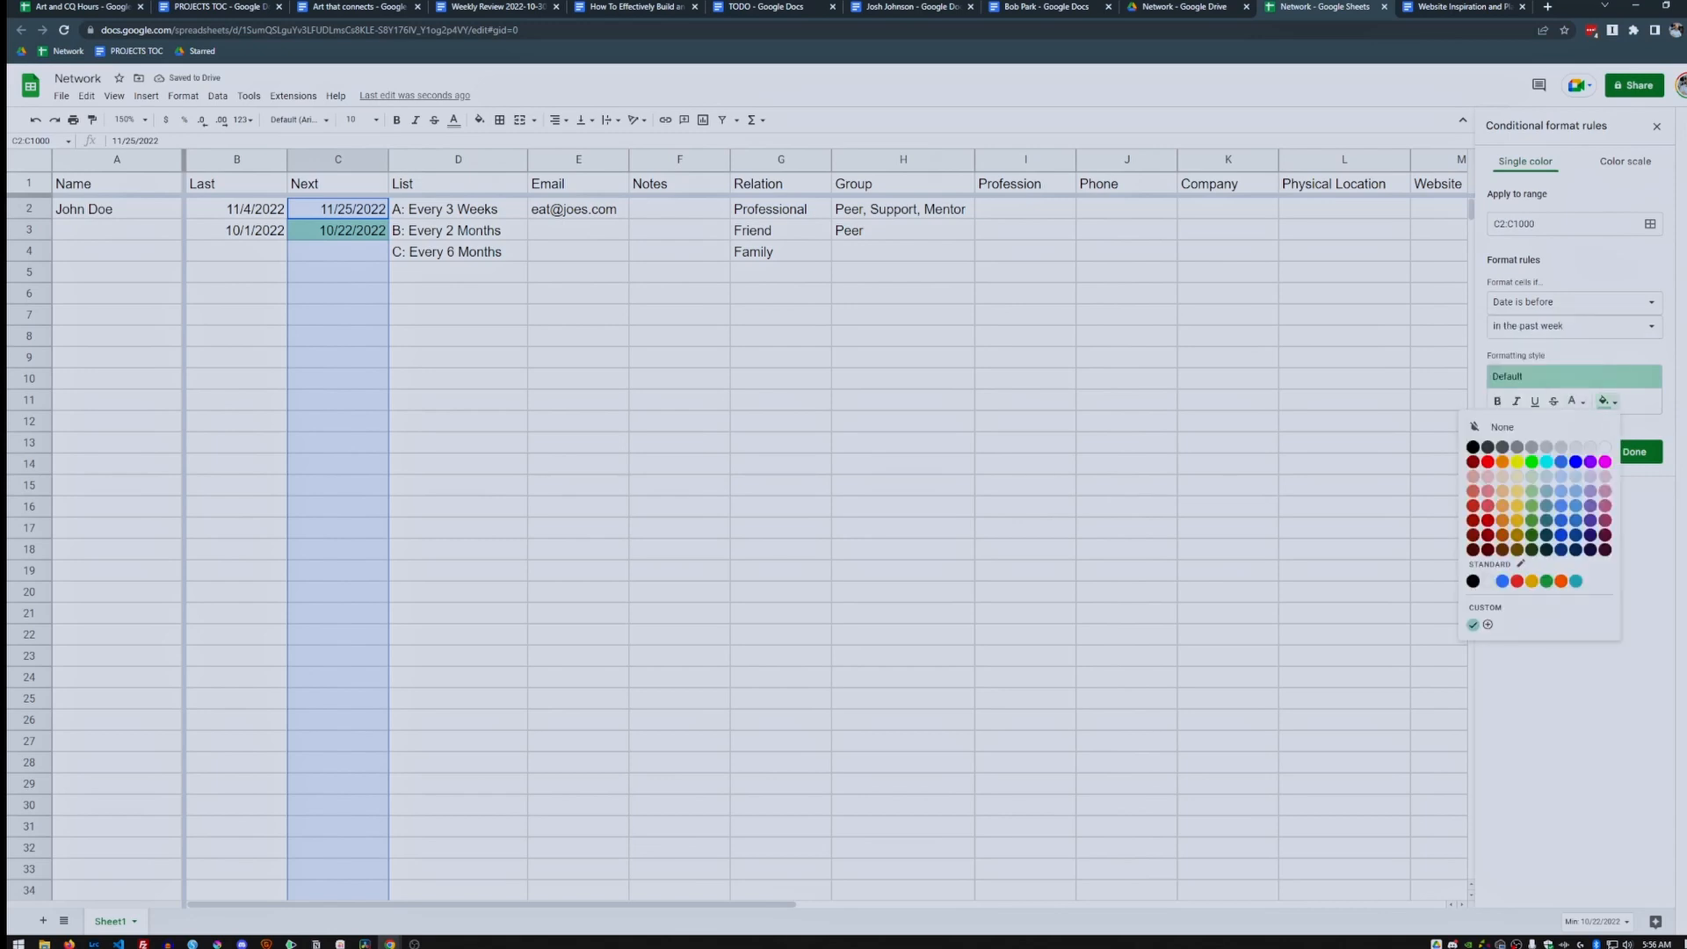
left_click(1488, 477)
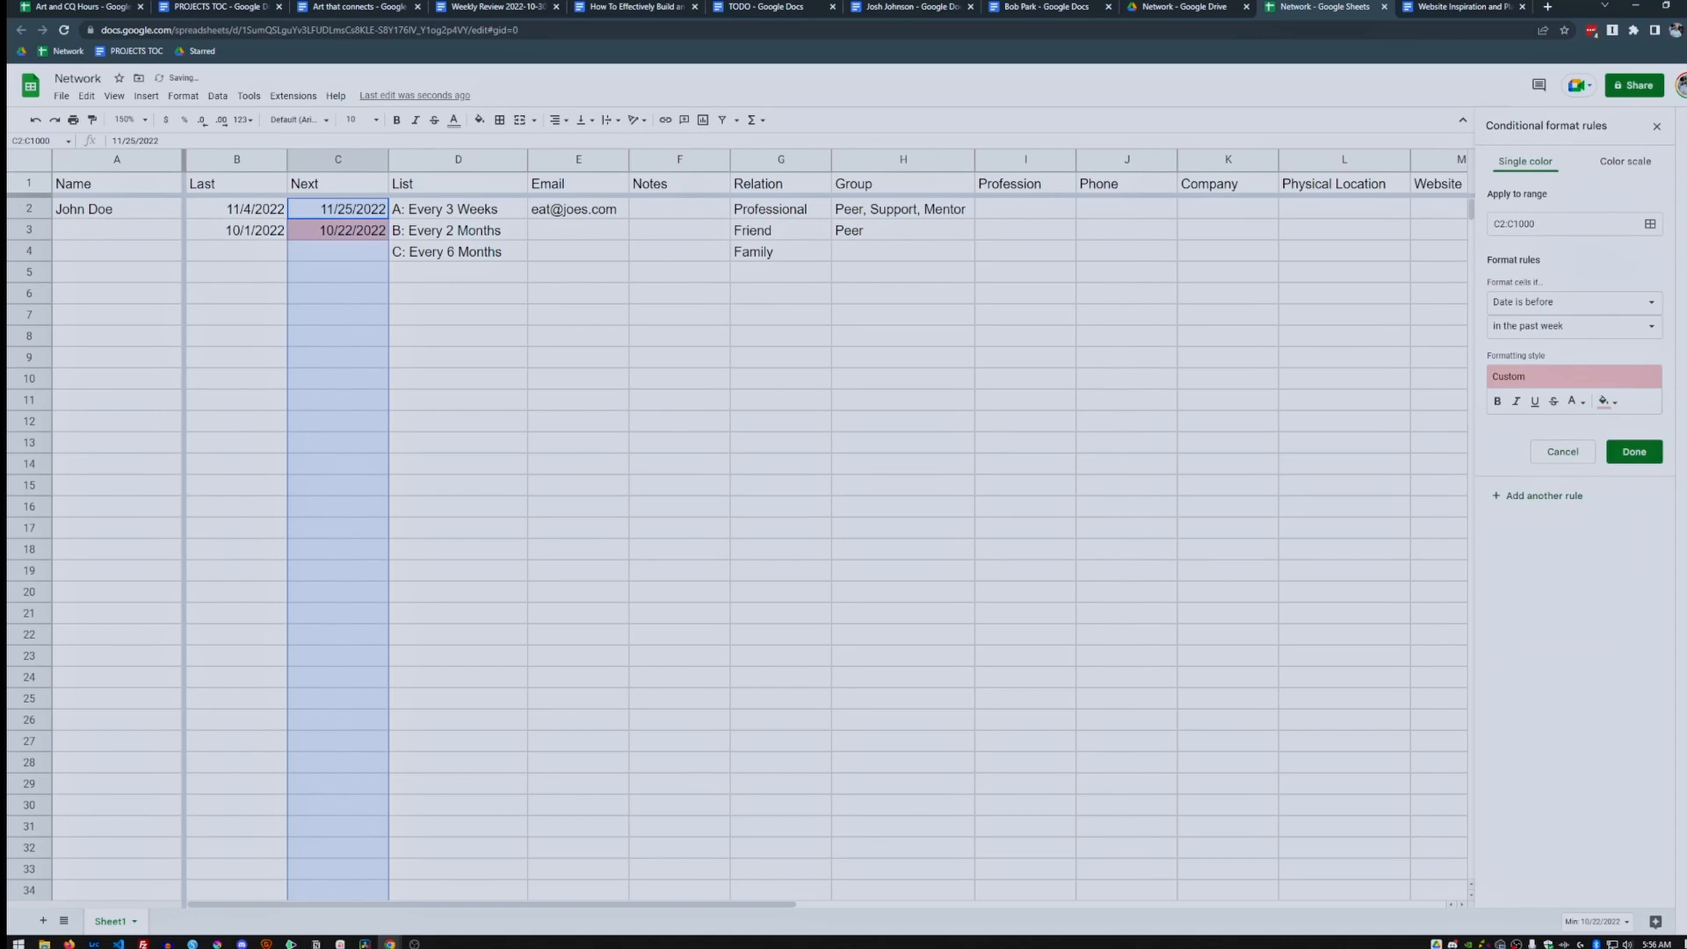
left_click(1635, 452)
left_click(458, 273)
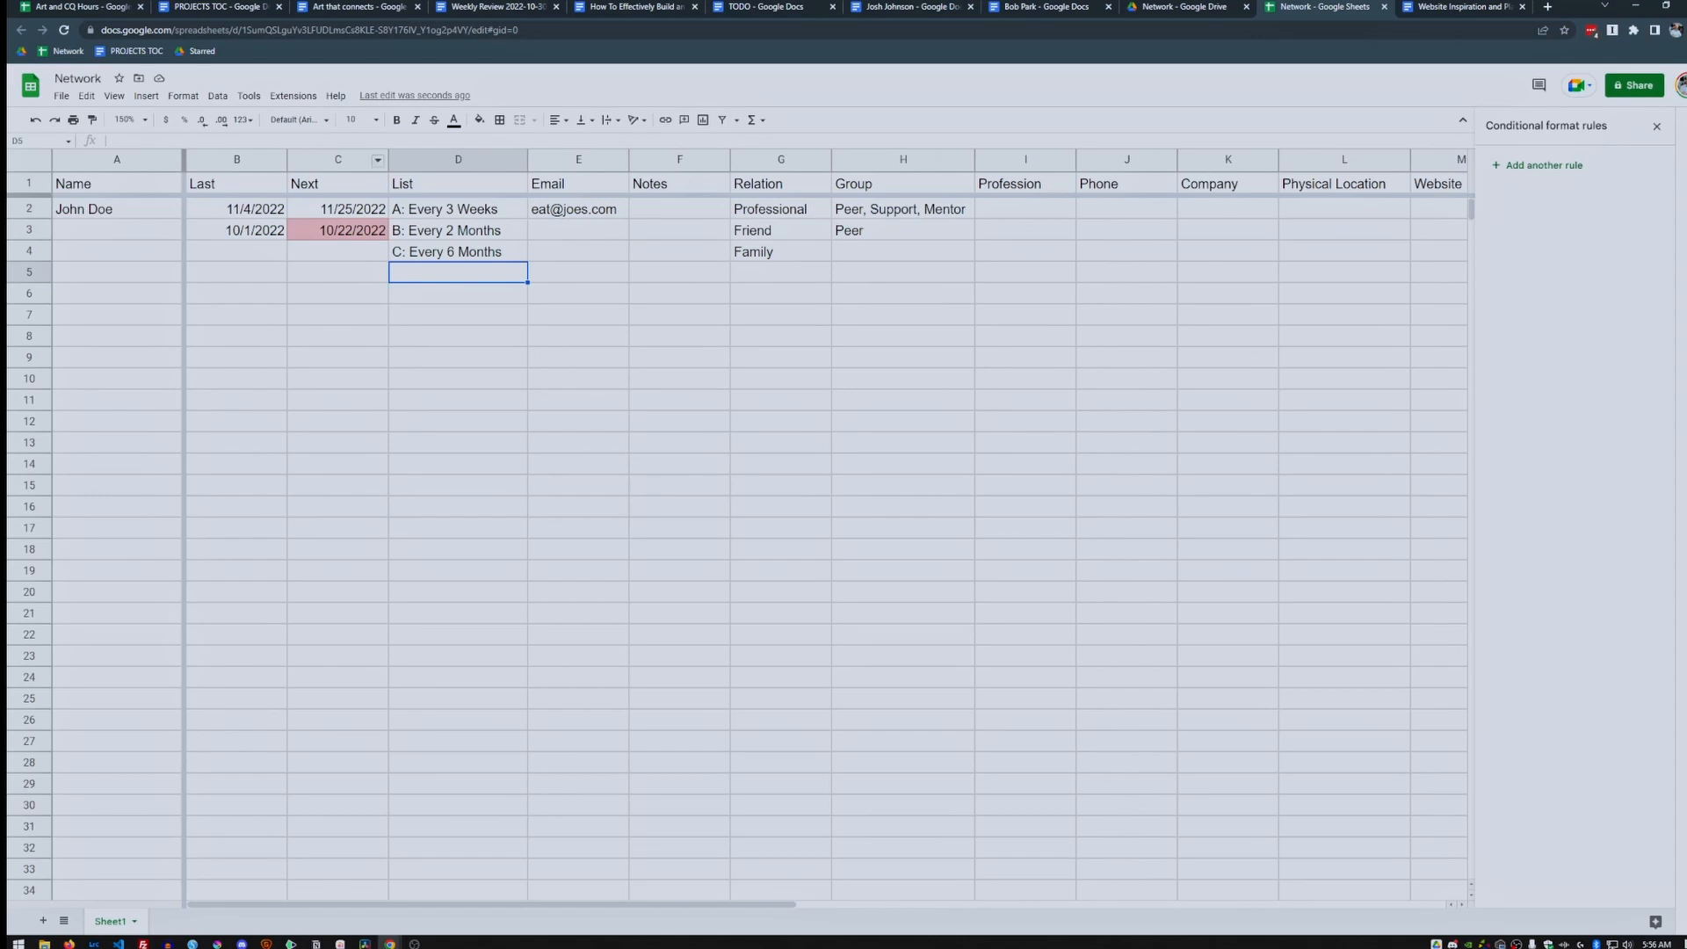
left_click(378, 159)
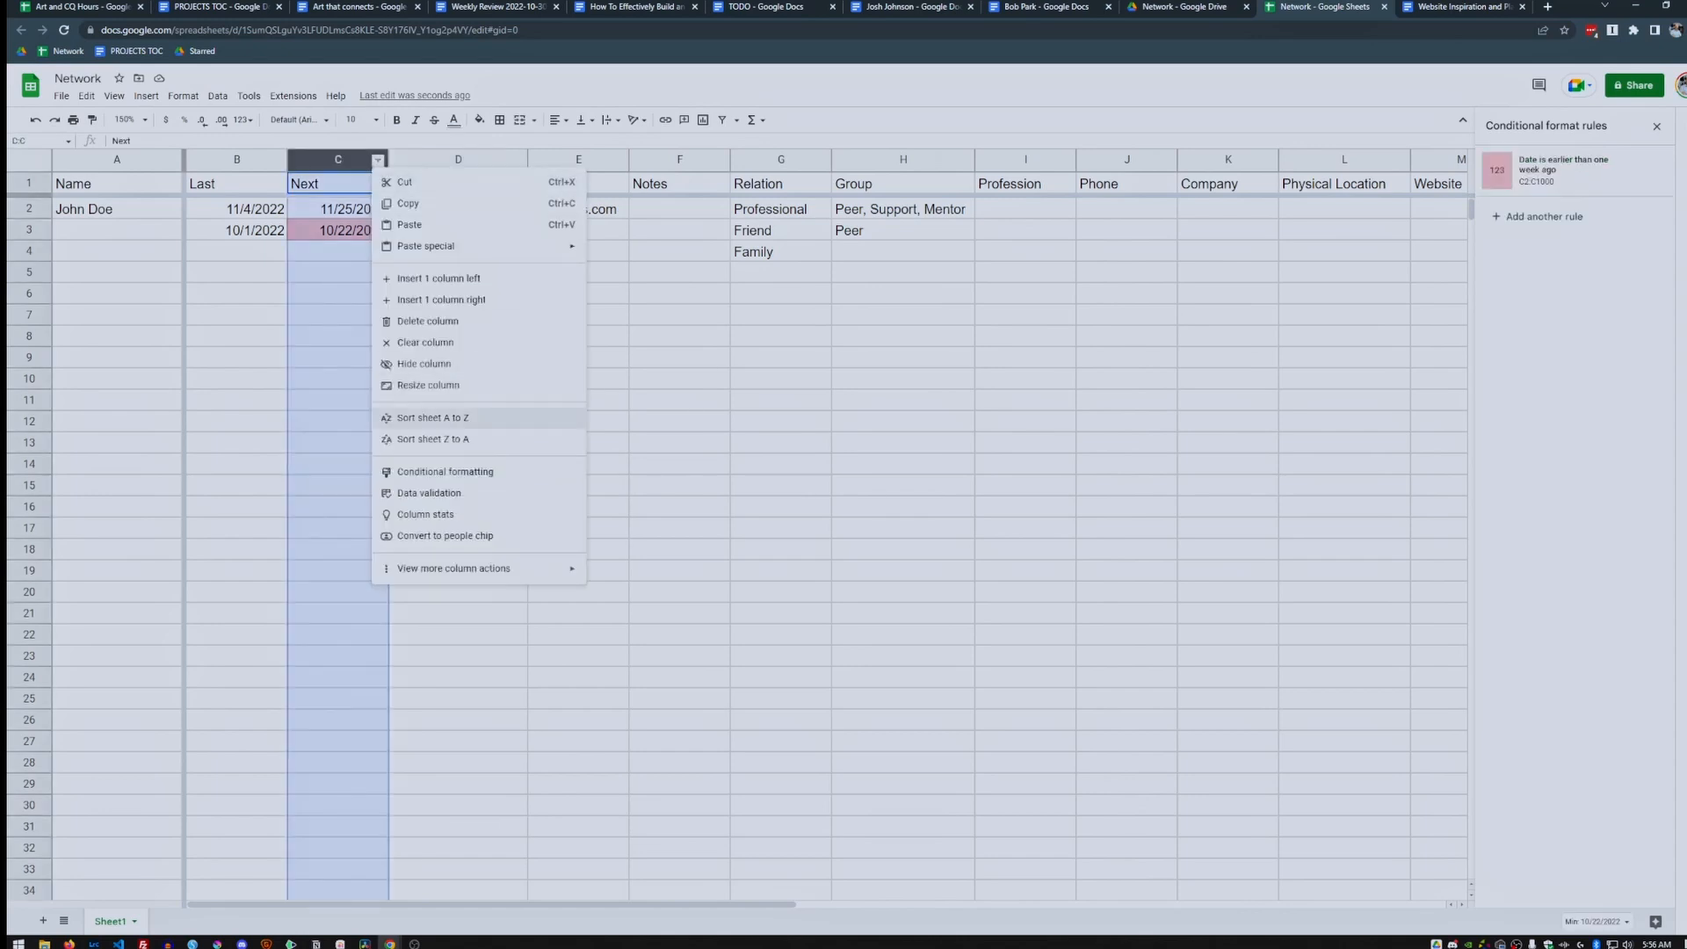
Sort the sheet A to Z by Next date, then begin another rule on C2:C1000.
left_click(444, 419)
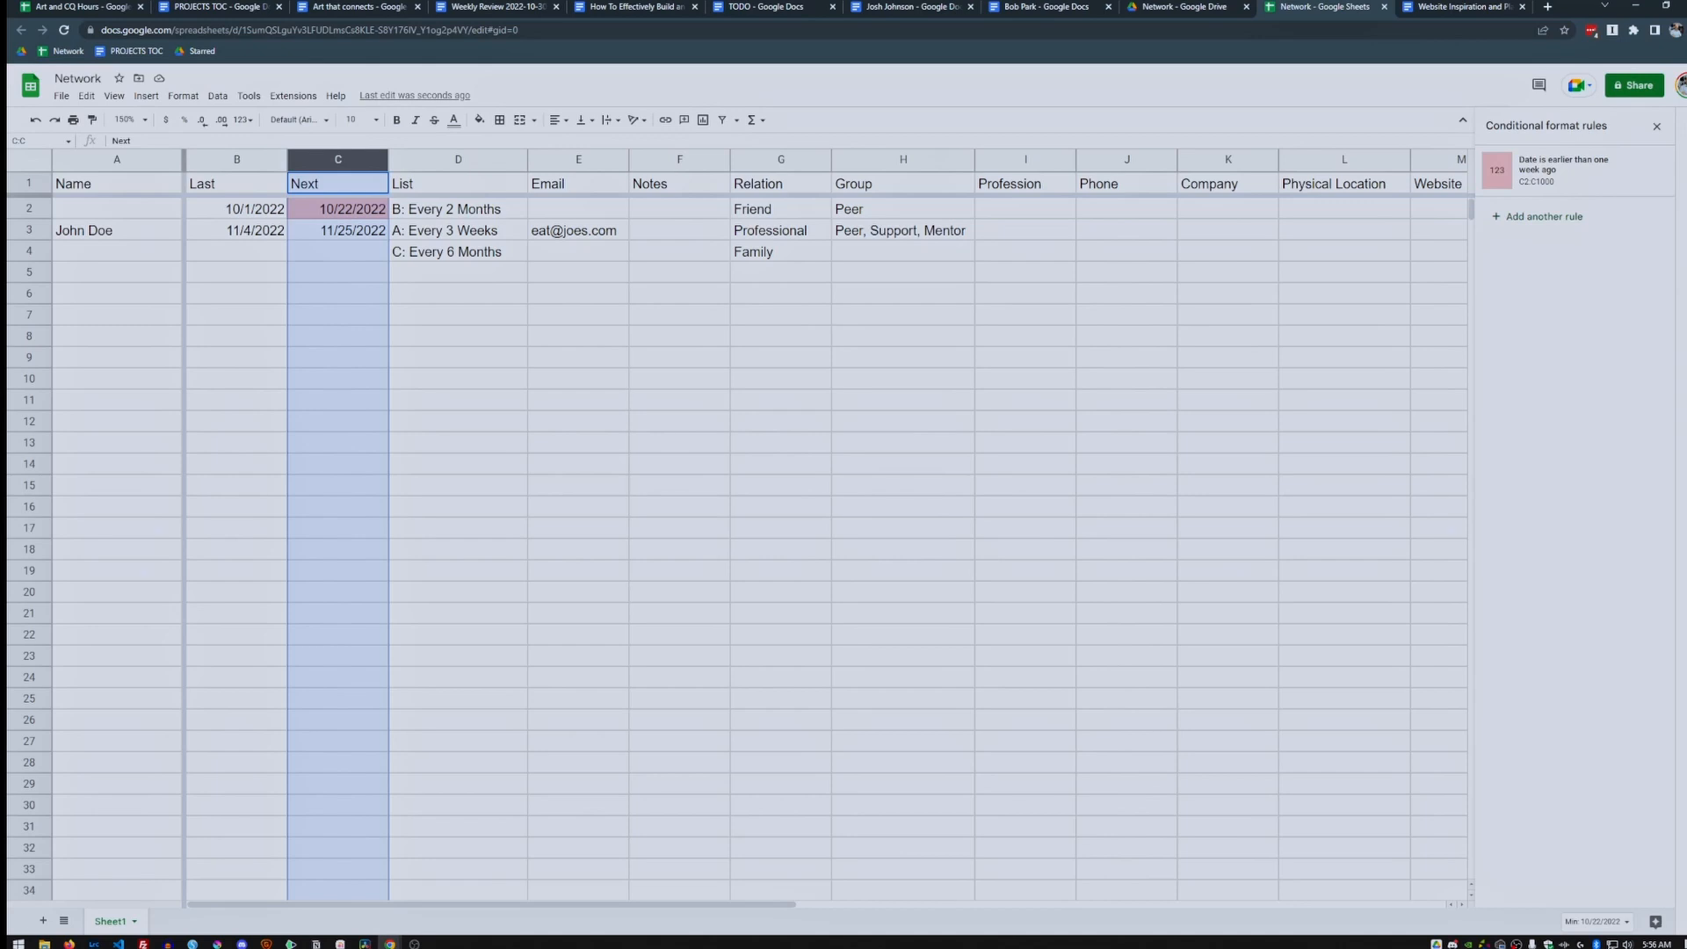
left_click(338, 209)
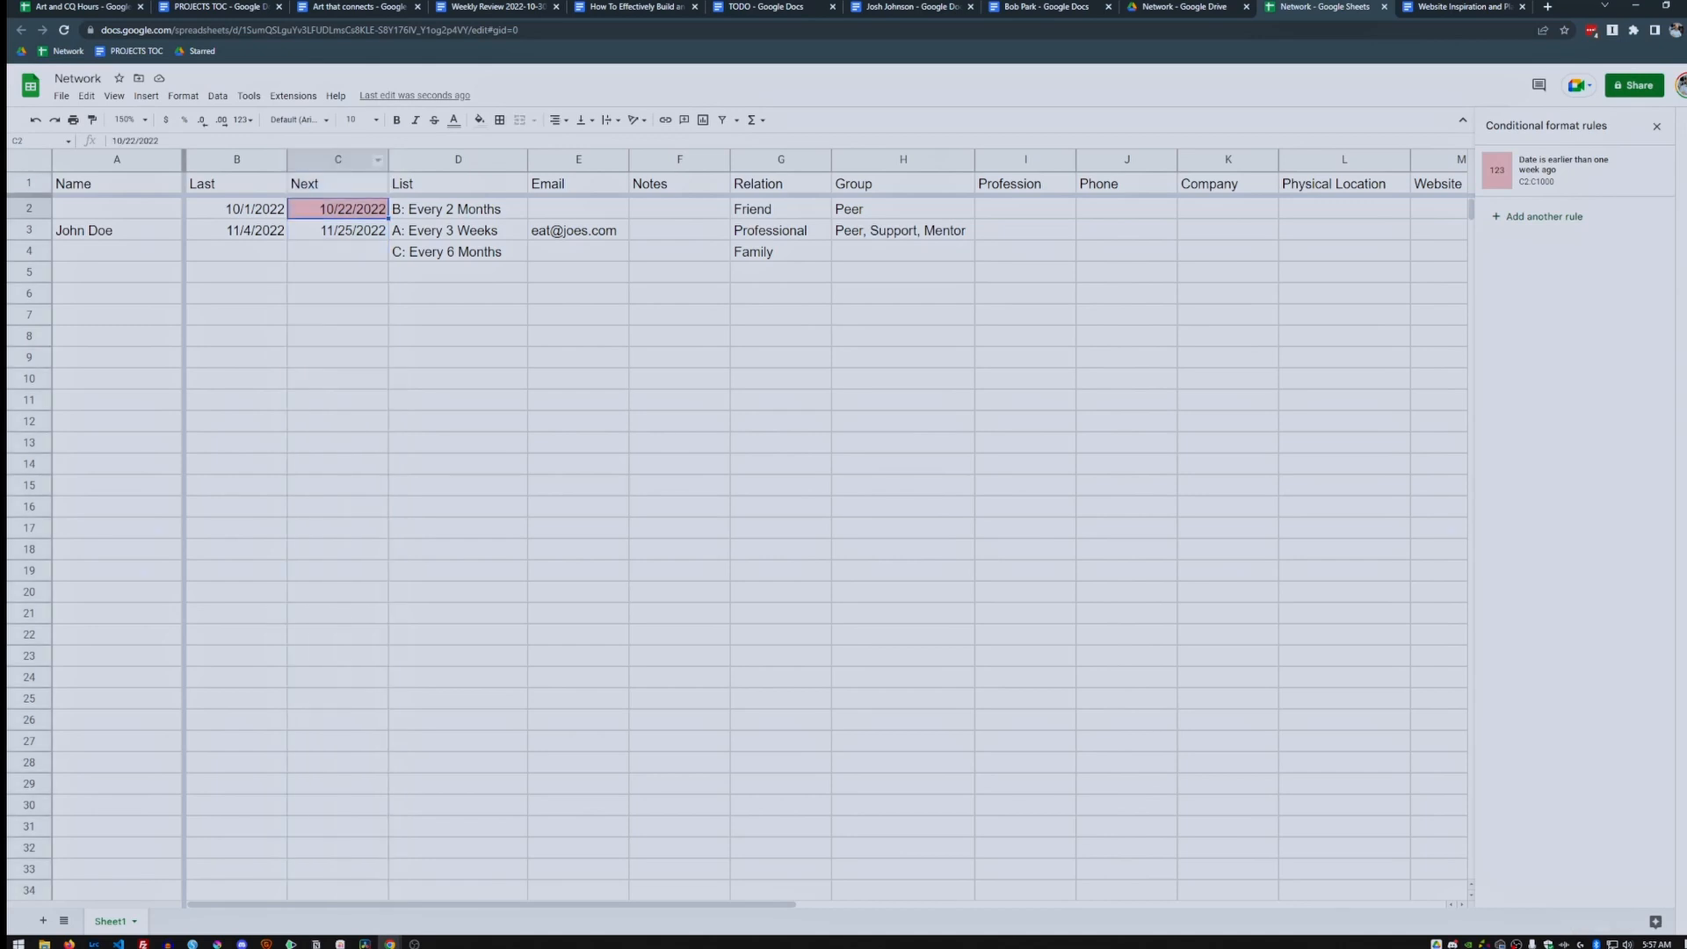
left_click(338, 160)
left_click(1564, 170)
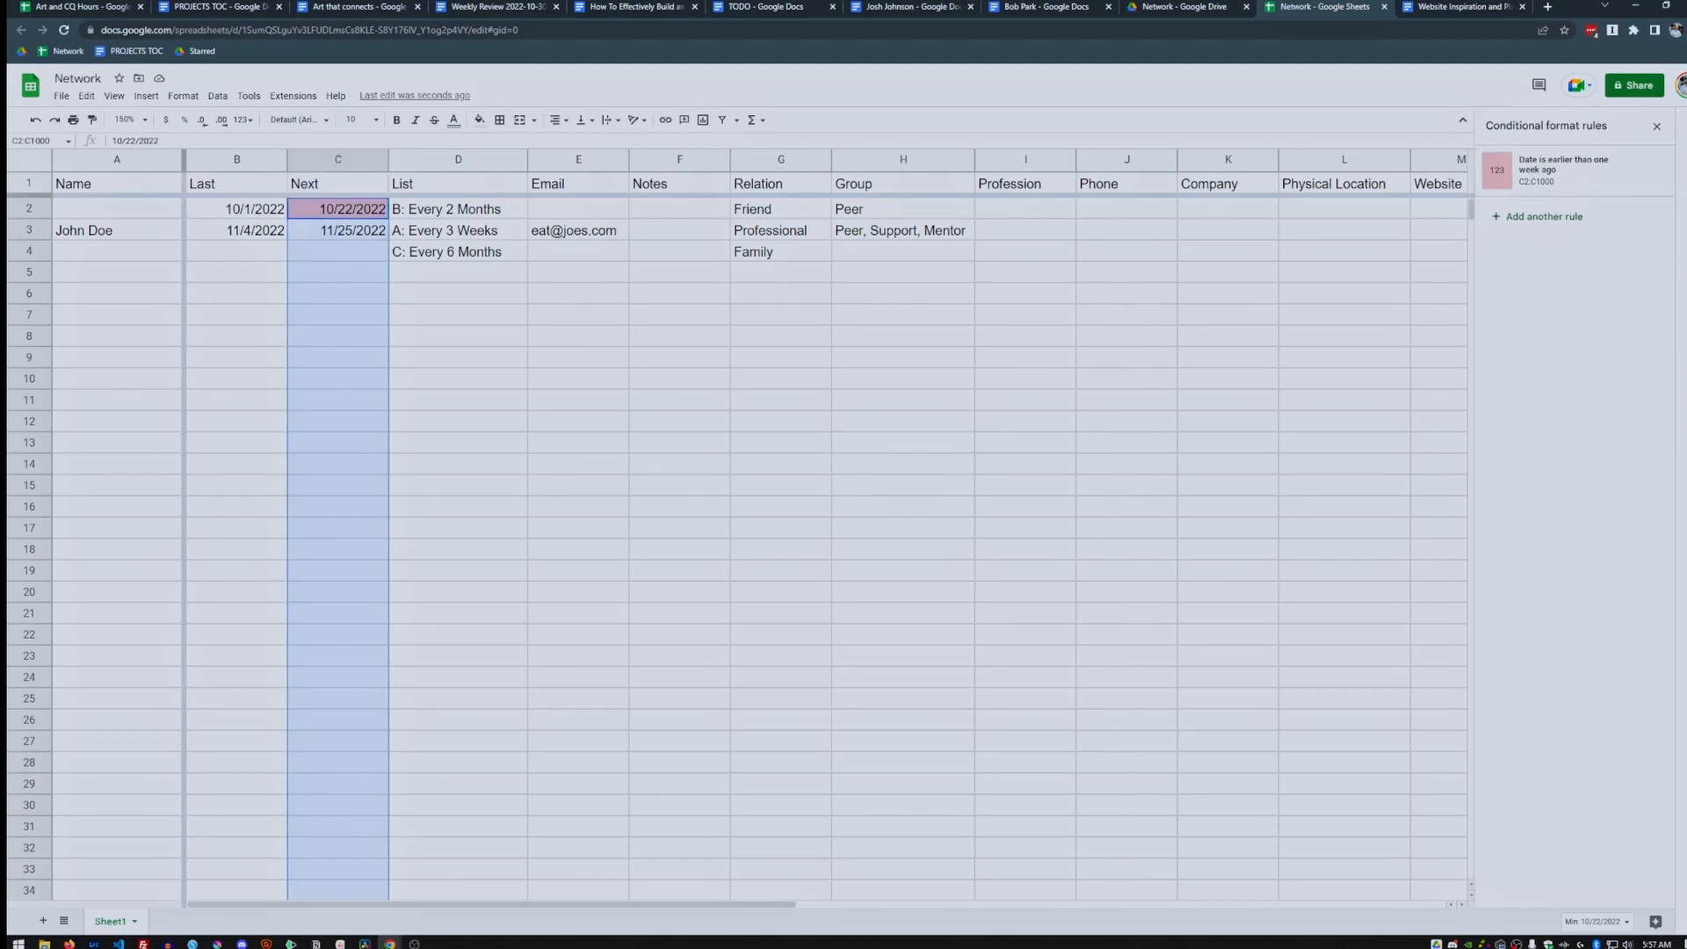
left_click(1544, 216)
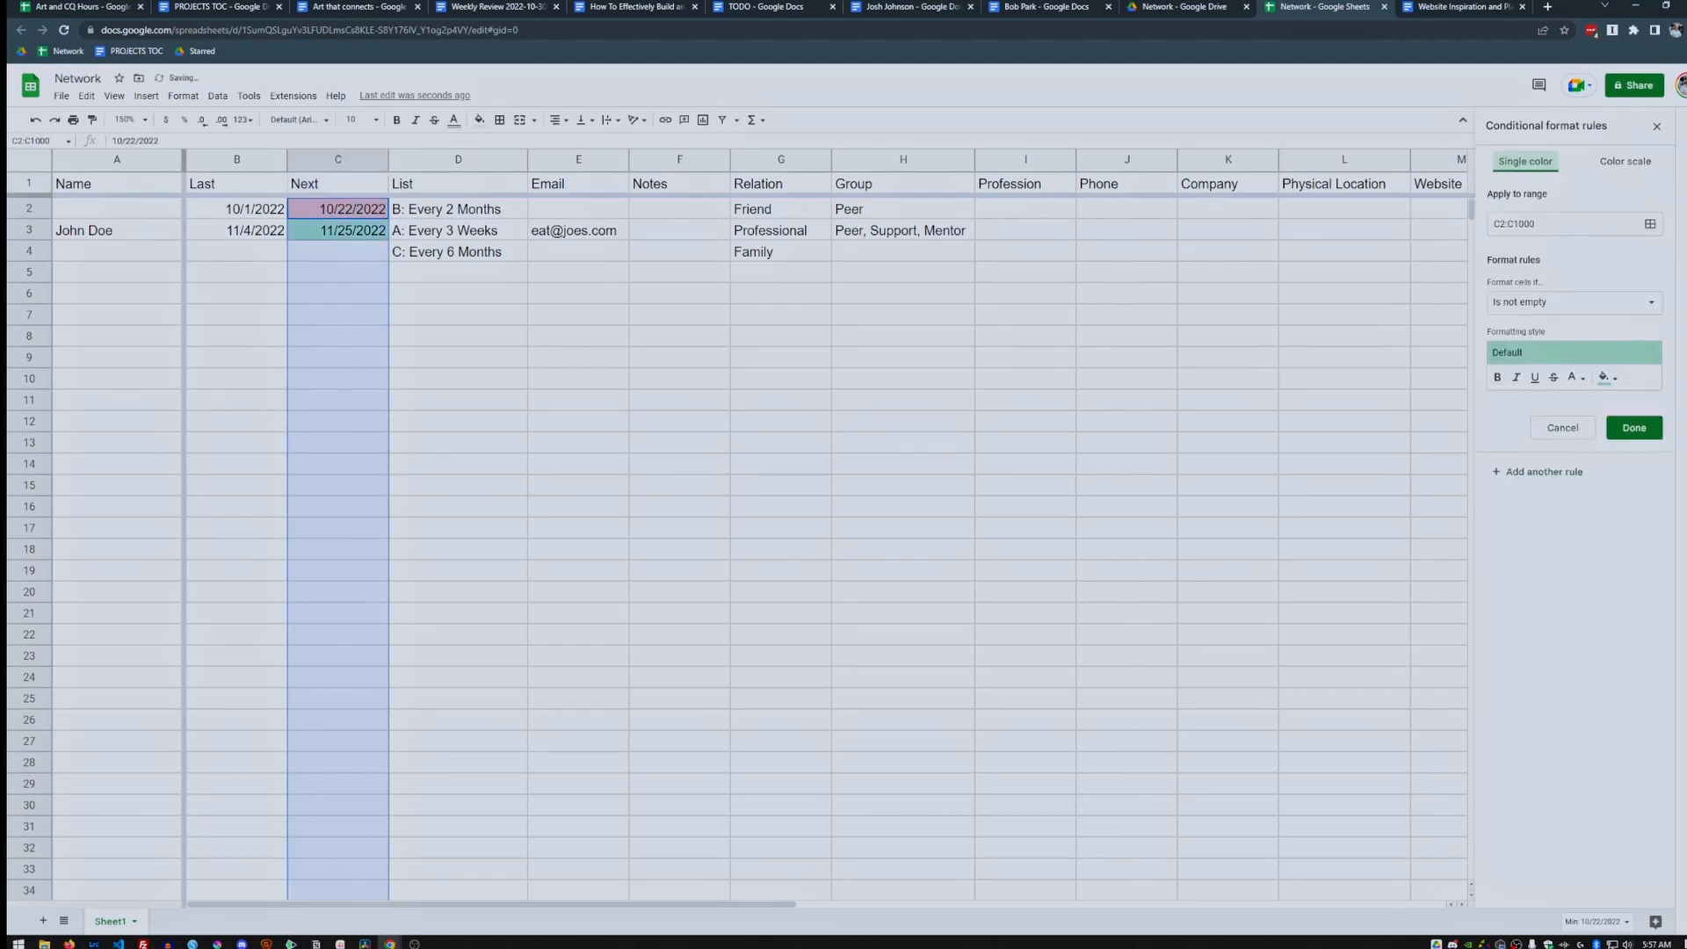
Add a 'Date is before yesterday' rule on C2:C1000 with black text and light orange fill.
left_click(1574, 301)
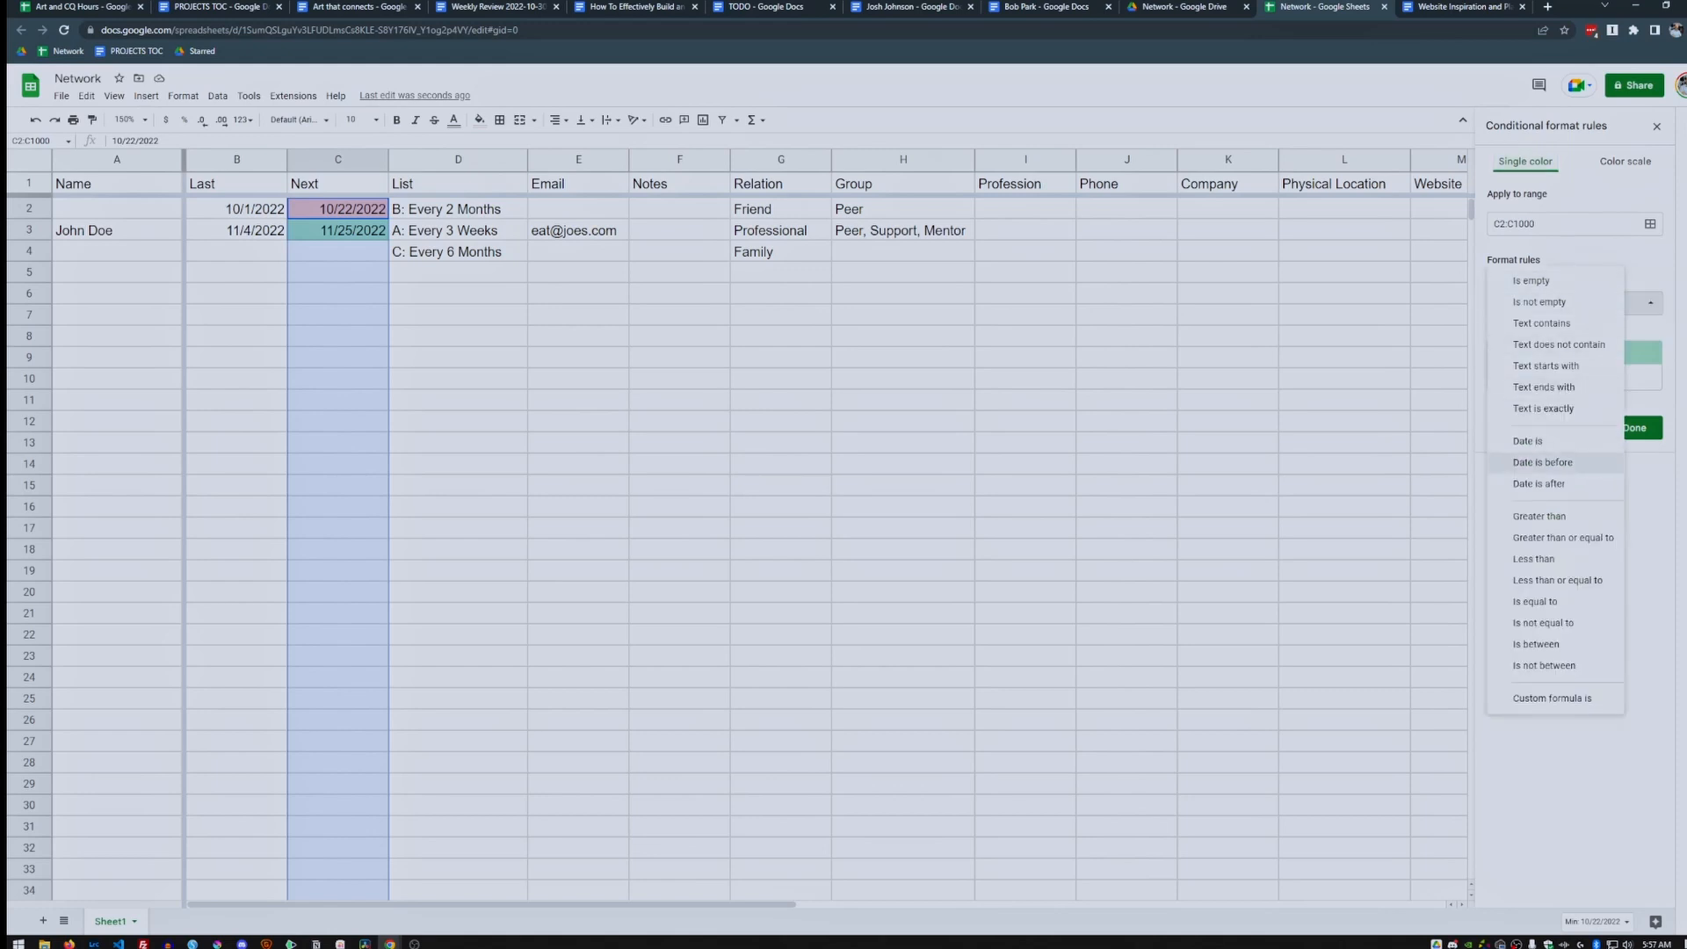
left_click(1543, 462)
left_click(1547, 326)
left_click(1534, 368)
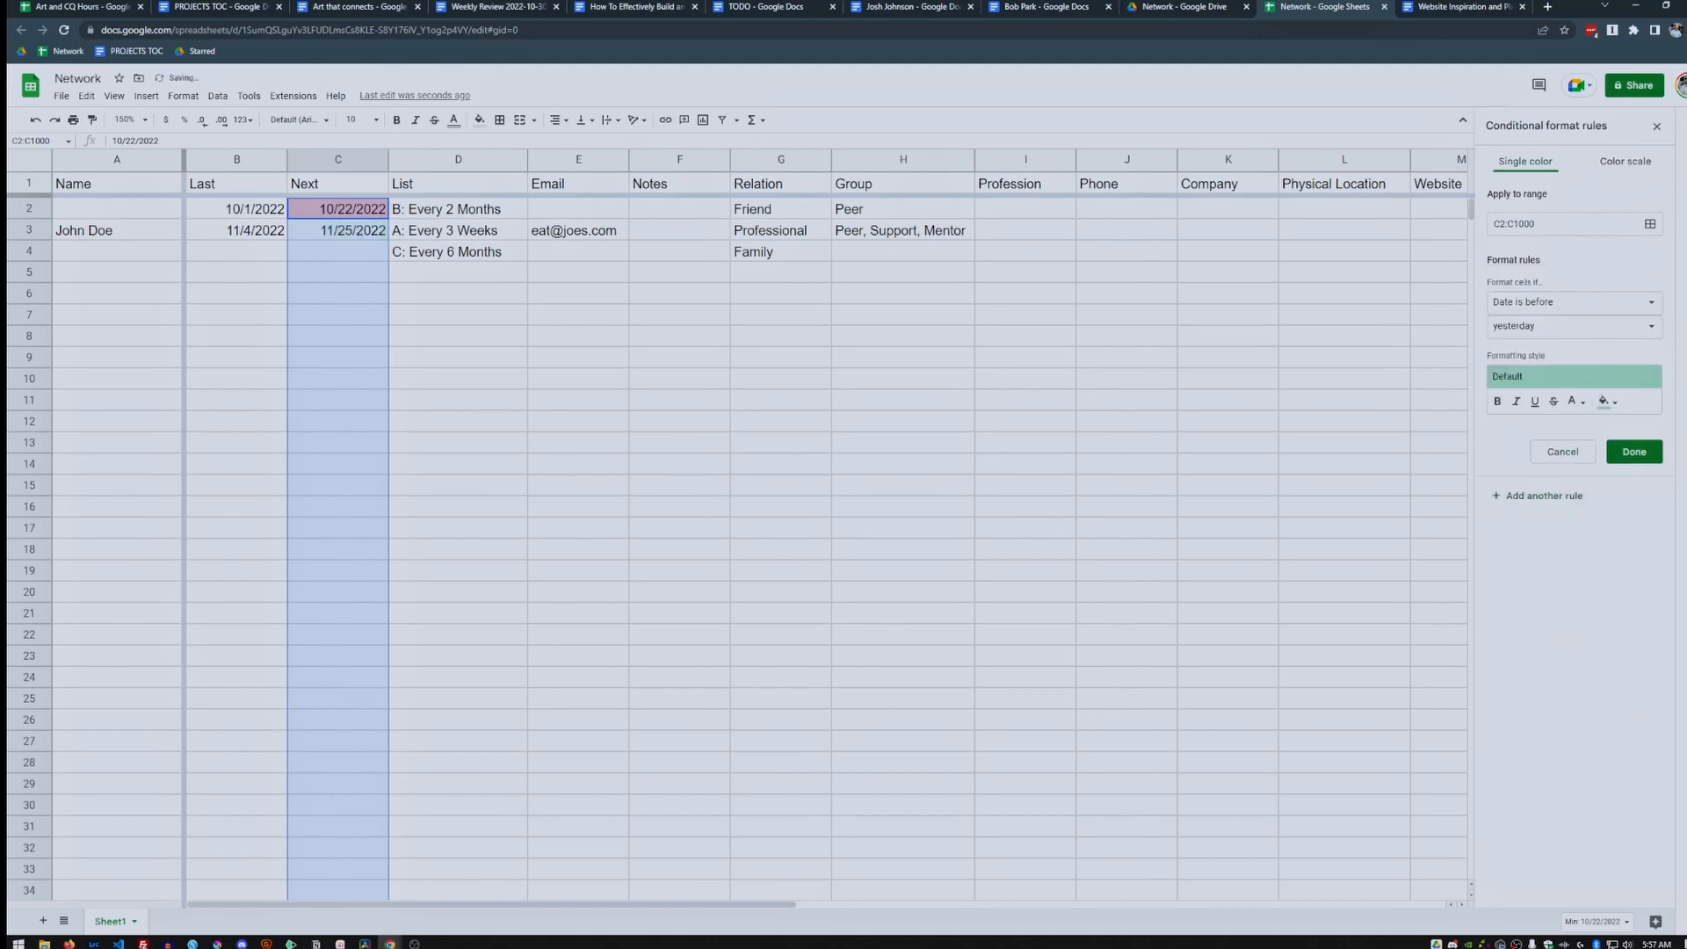
left_click(1605, 401)
left_click(1575, 402)
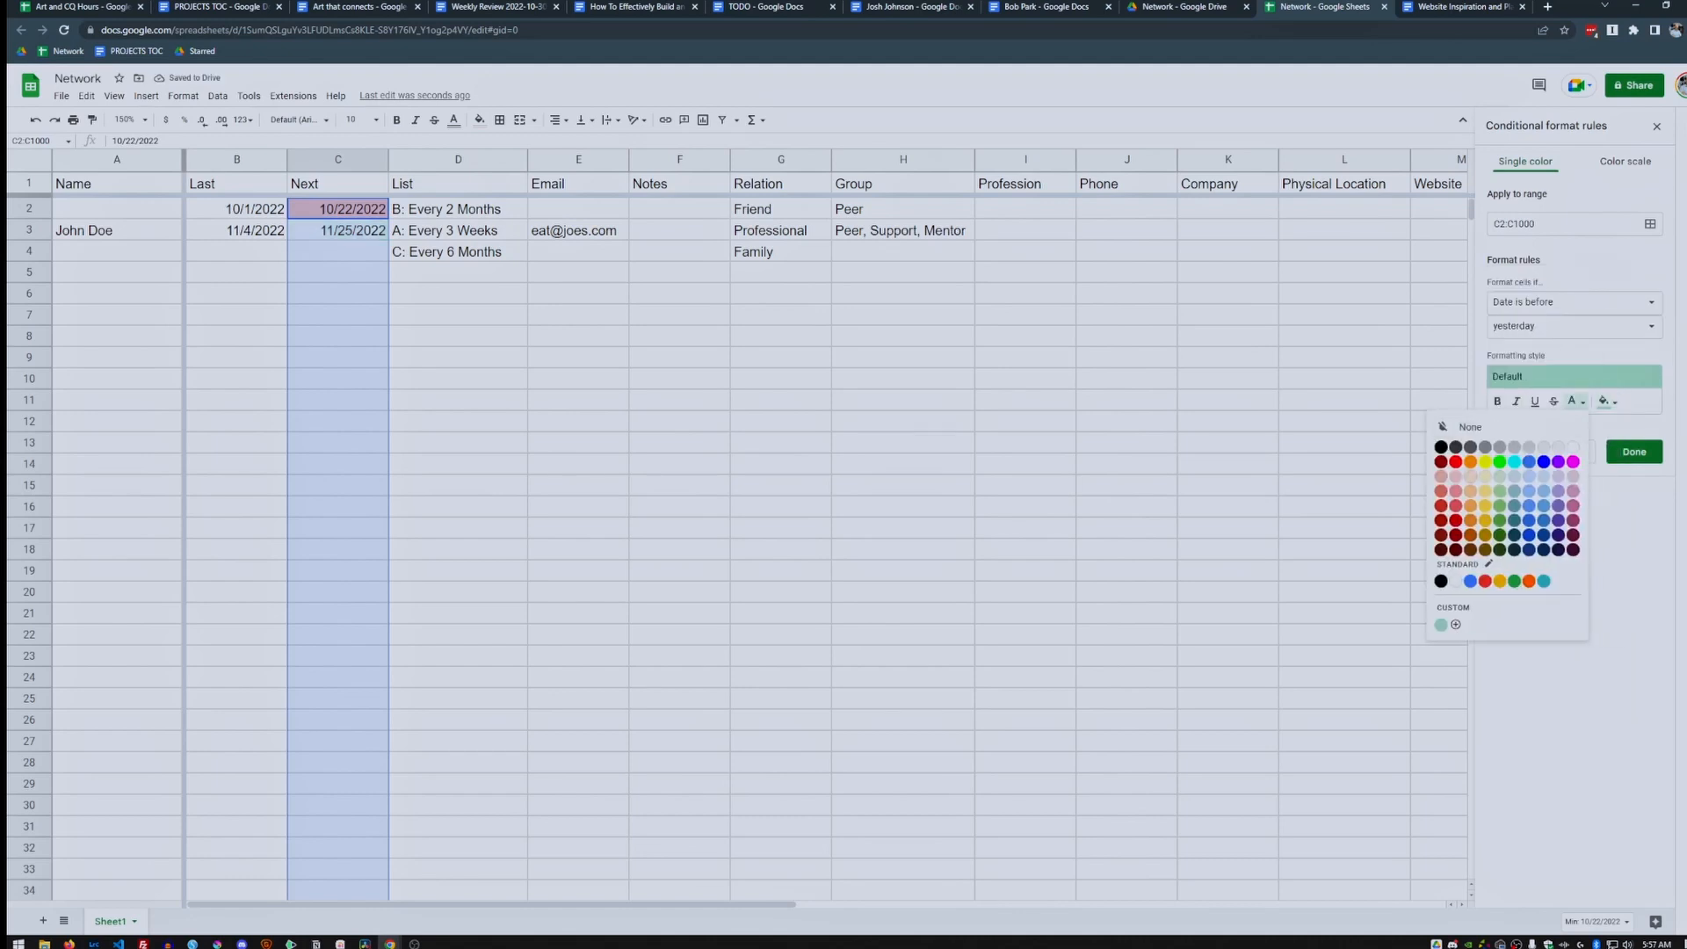
left_click(1456, 477)
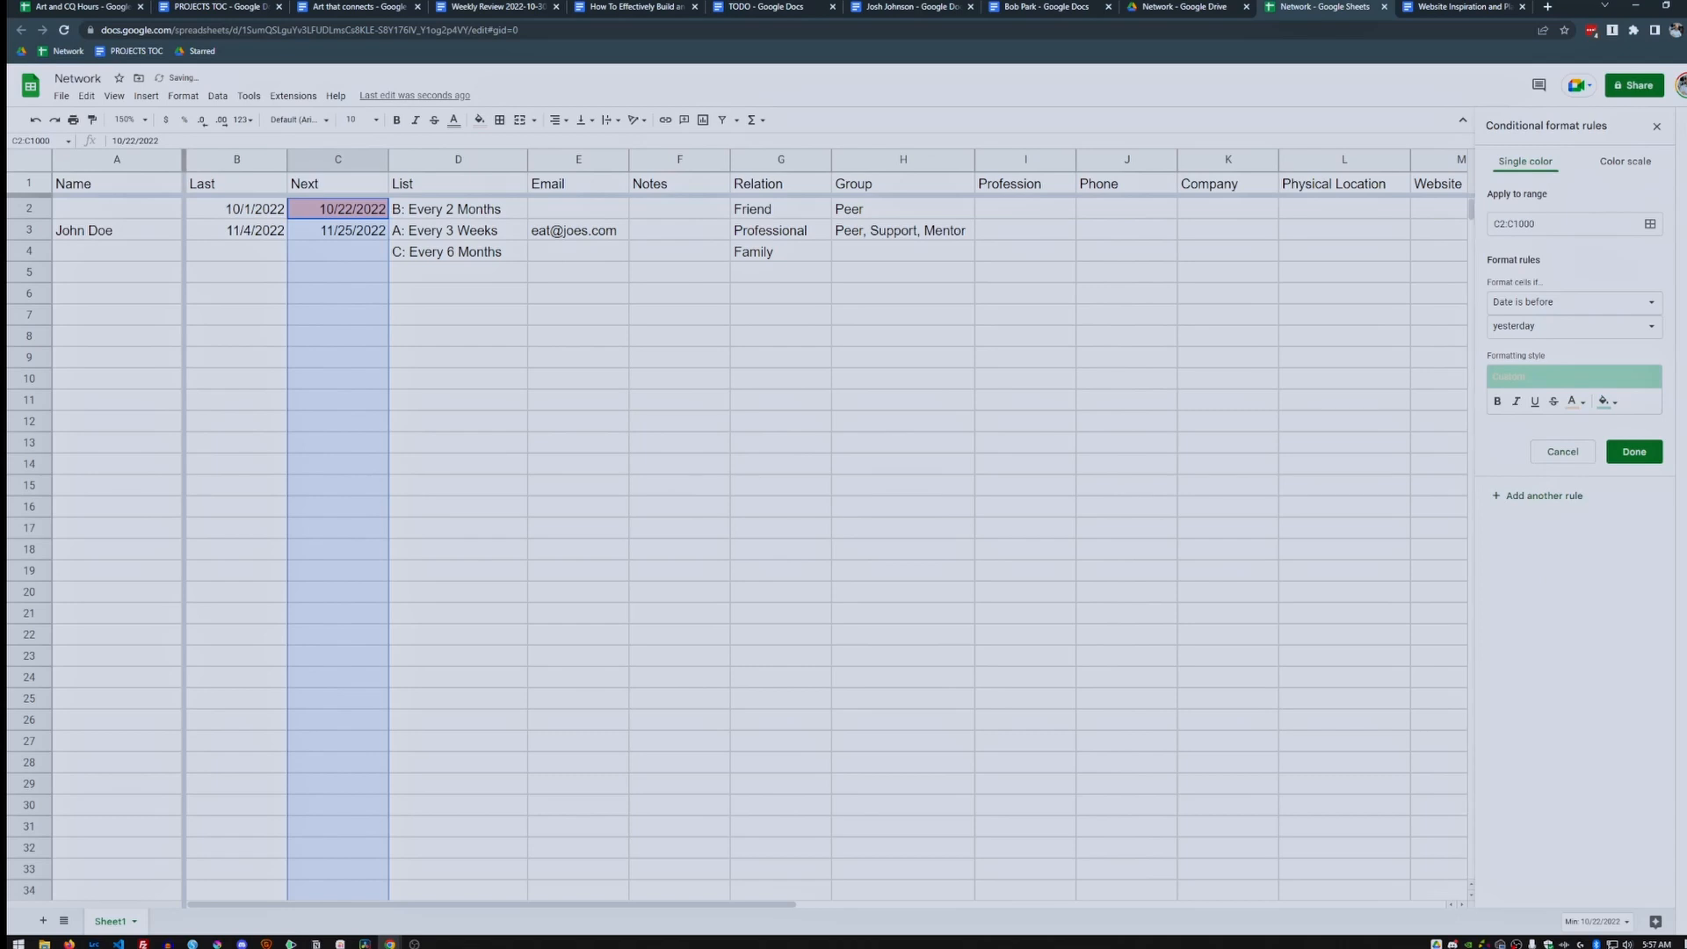
left_click(1575, 402)
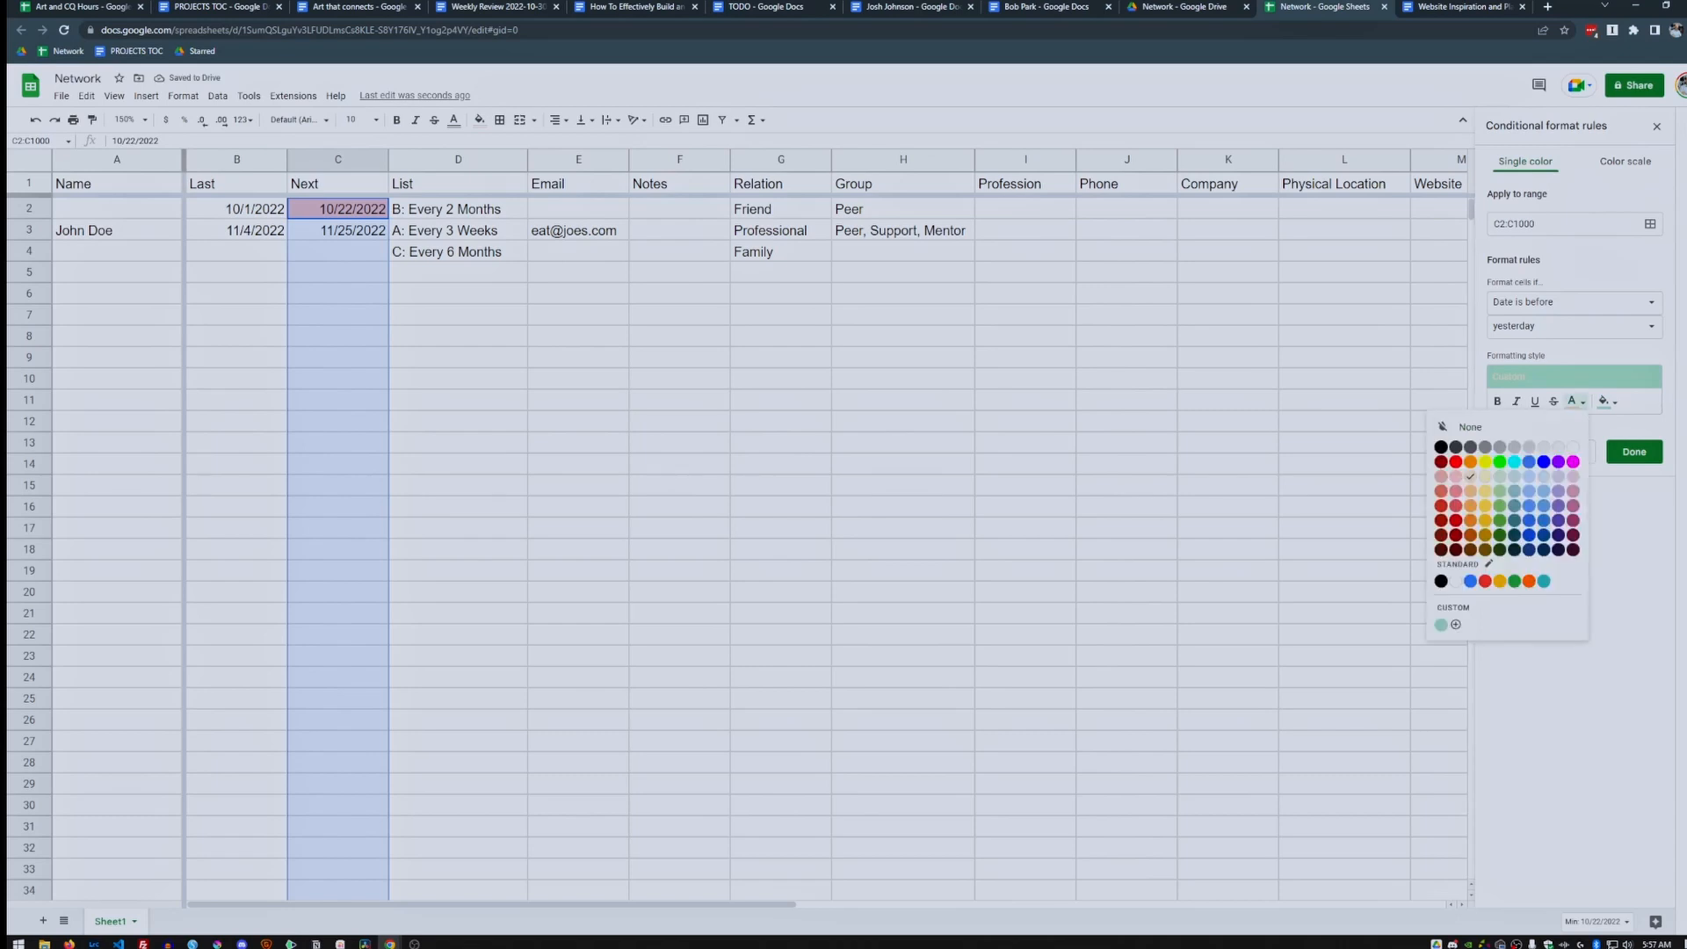
left_click(1442, 447)
left_click(1607, 402)
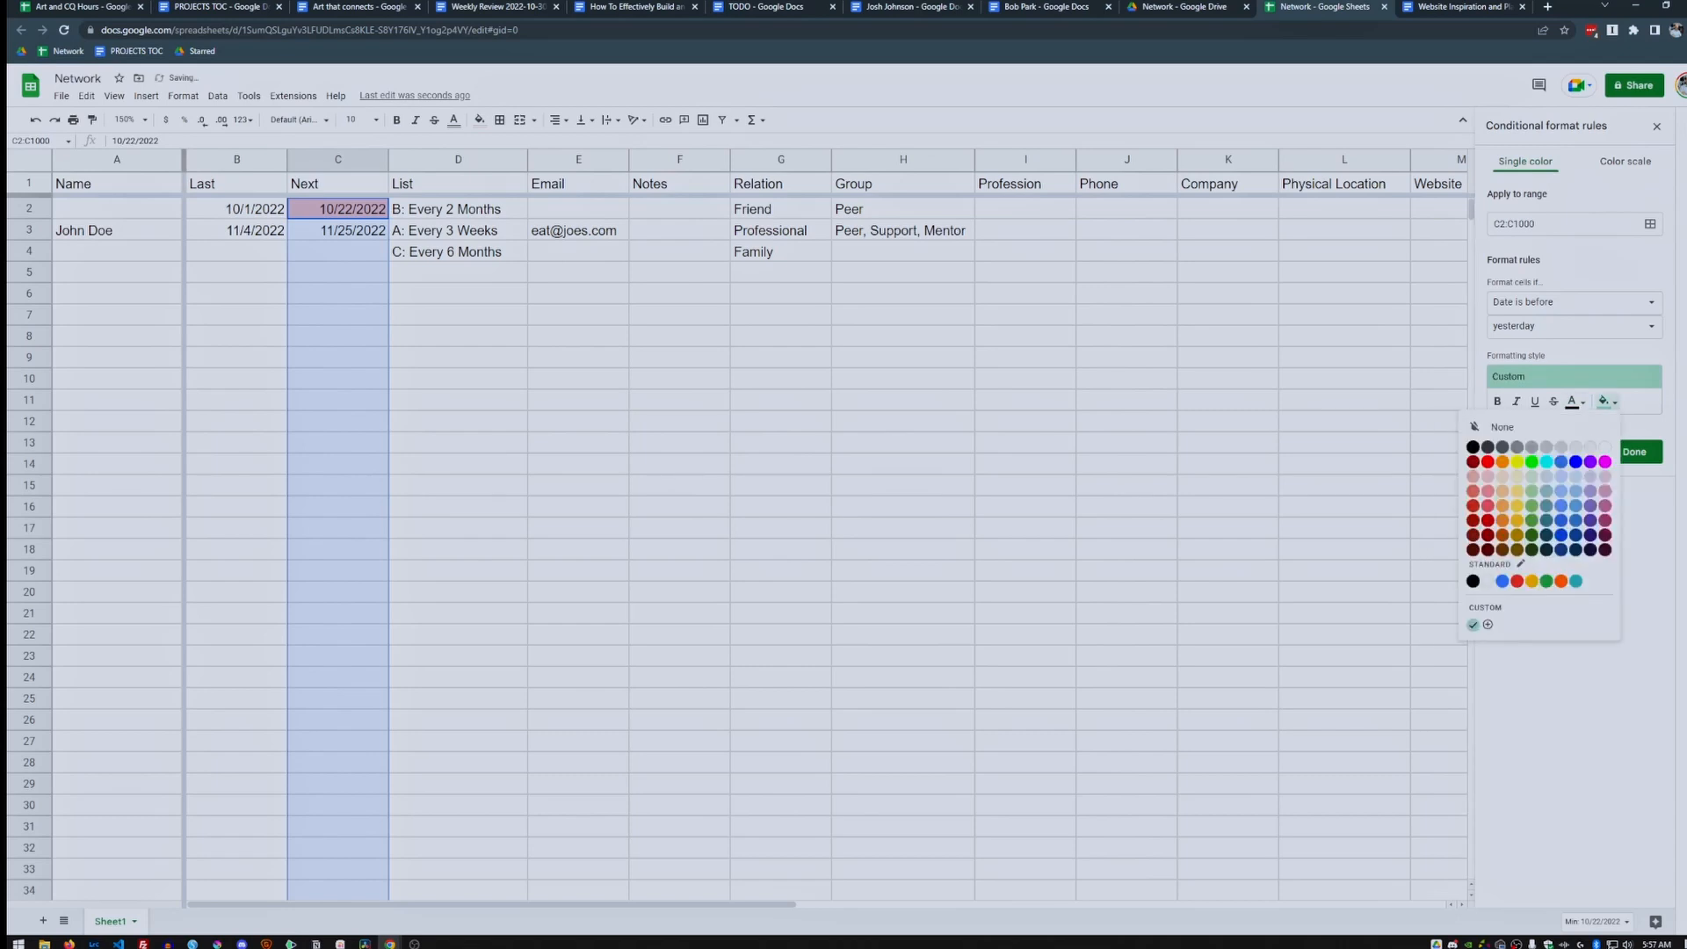
left_click(1503, 477)
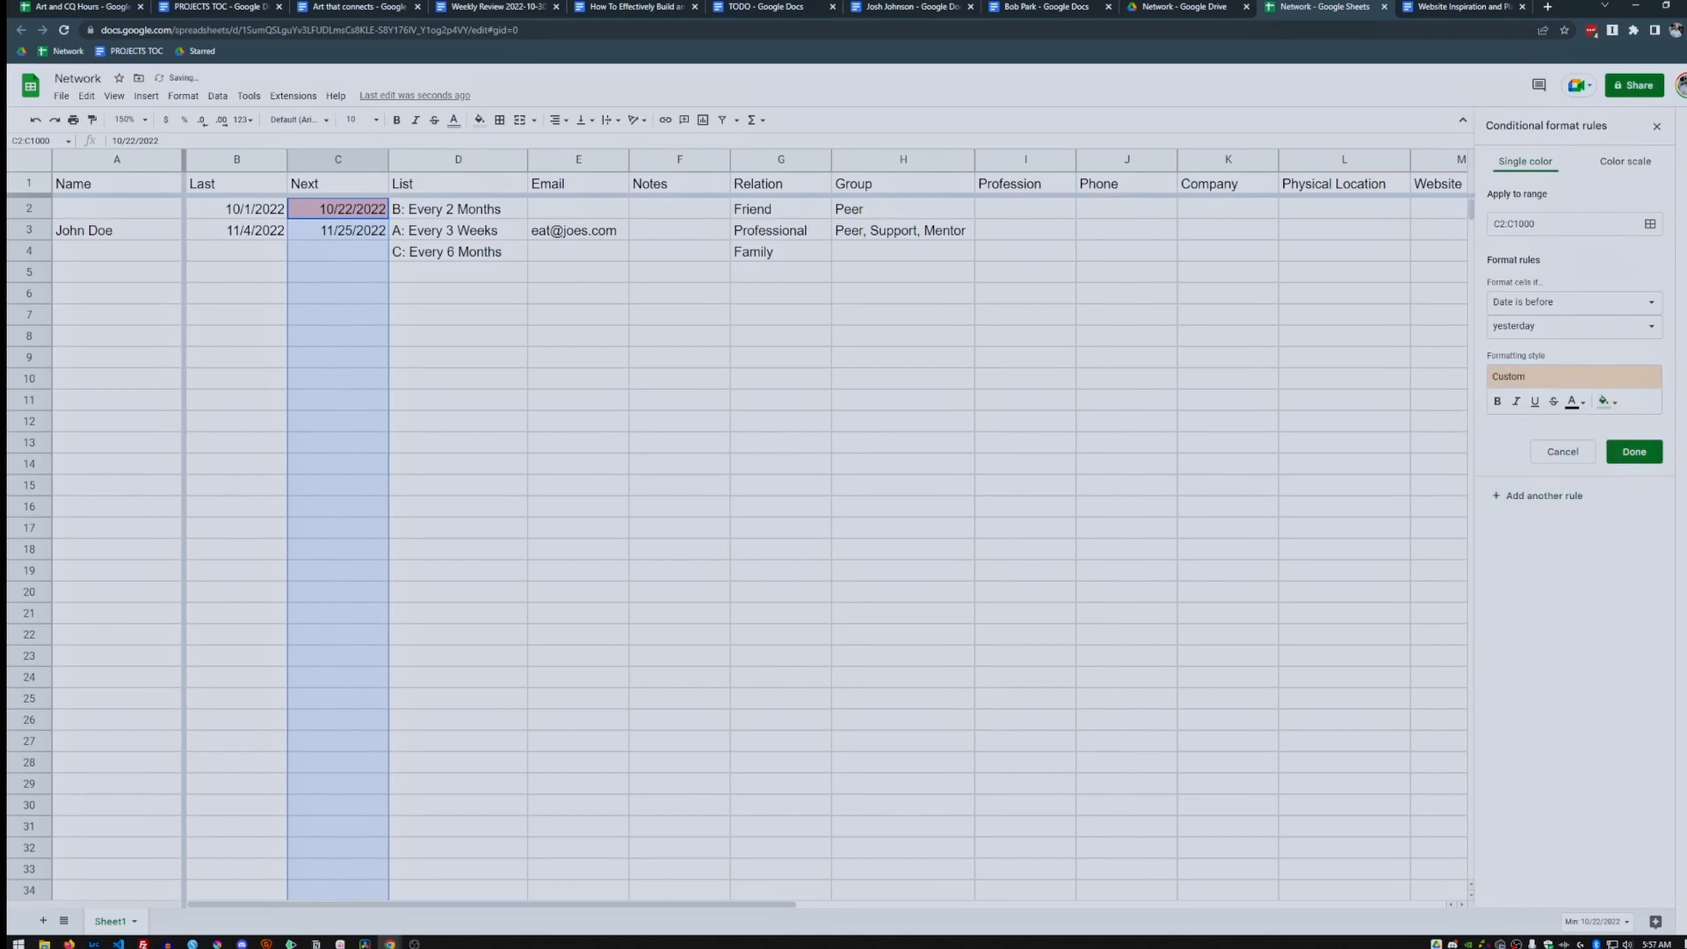
left_click(1635, 452)
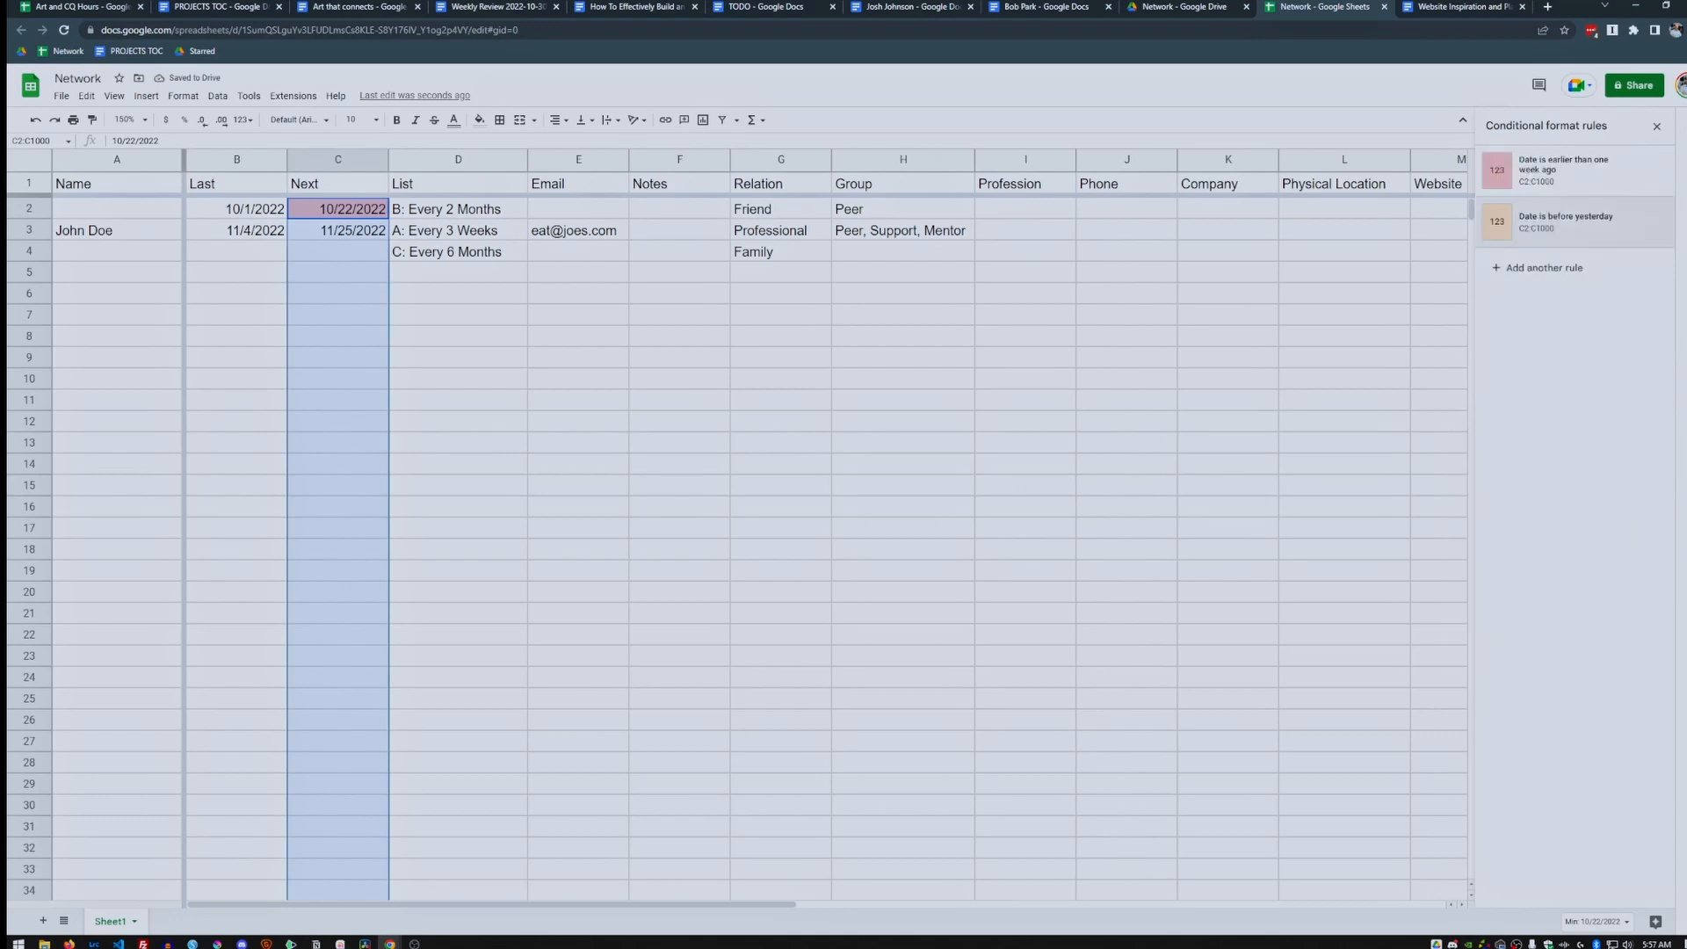
Set the Next dates in C3 to 11/2/2022 and C4 to 11/11/2022.
left_click(337, 231)
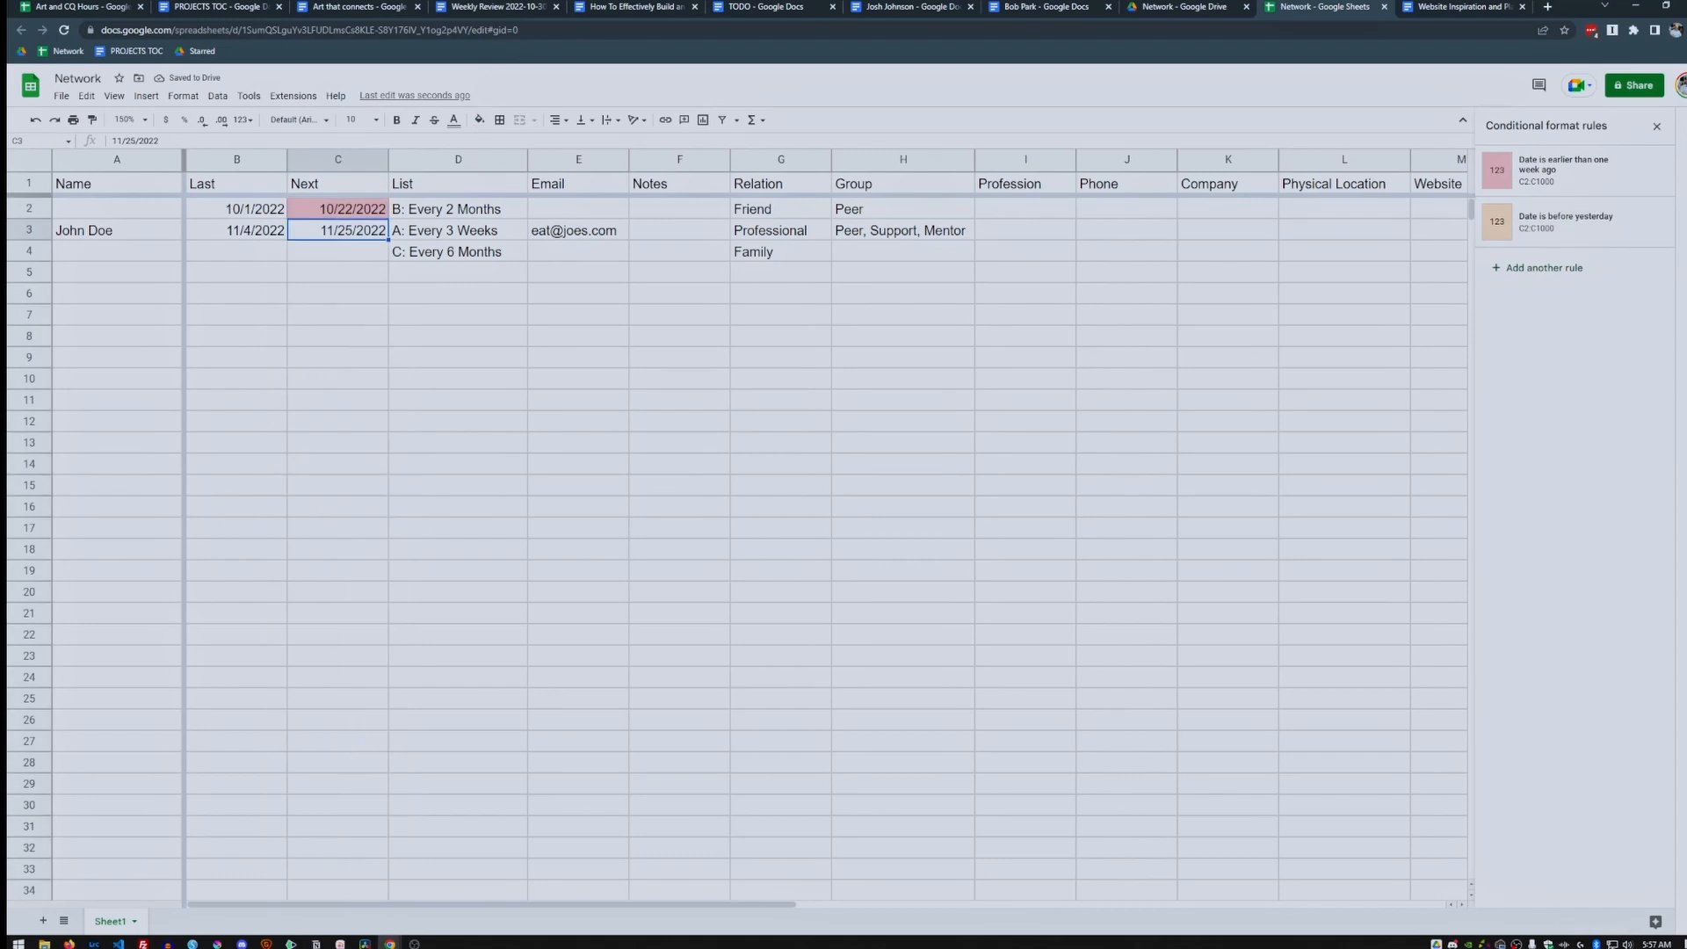
double_click(338, 230)
left_click(338, 288)
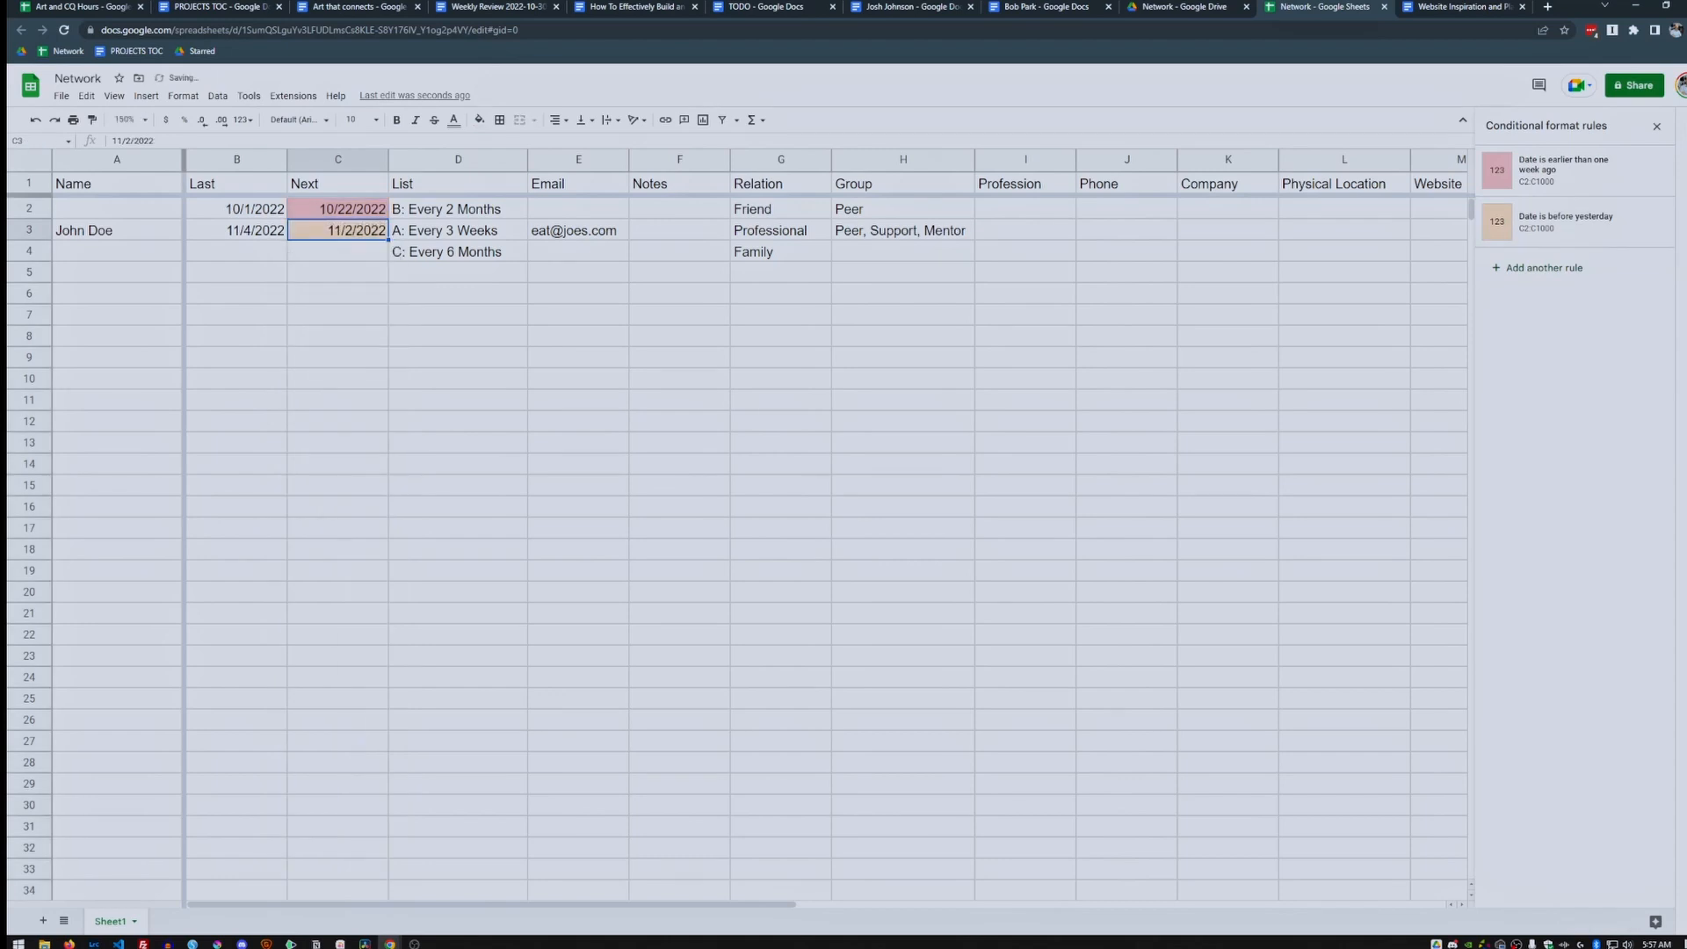
left_click(338, 251)
left_click(337, 230)
left_click(337, 252)
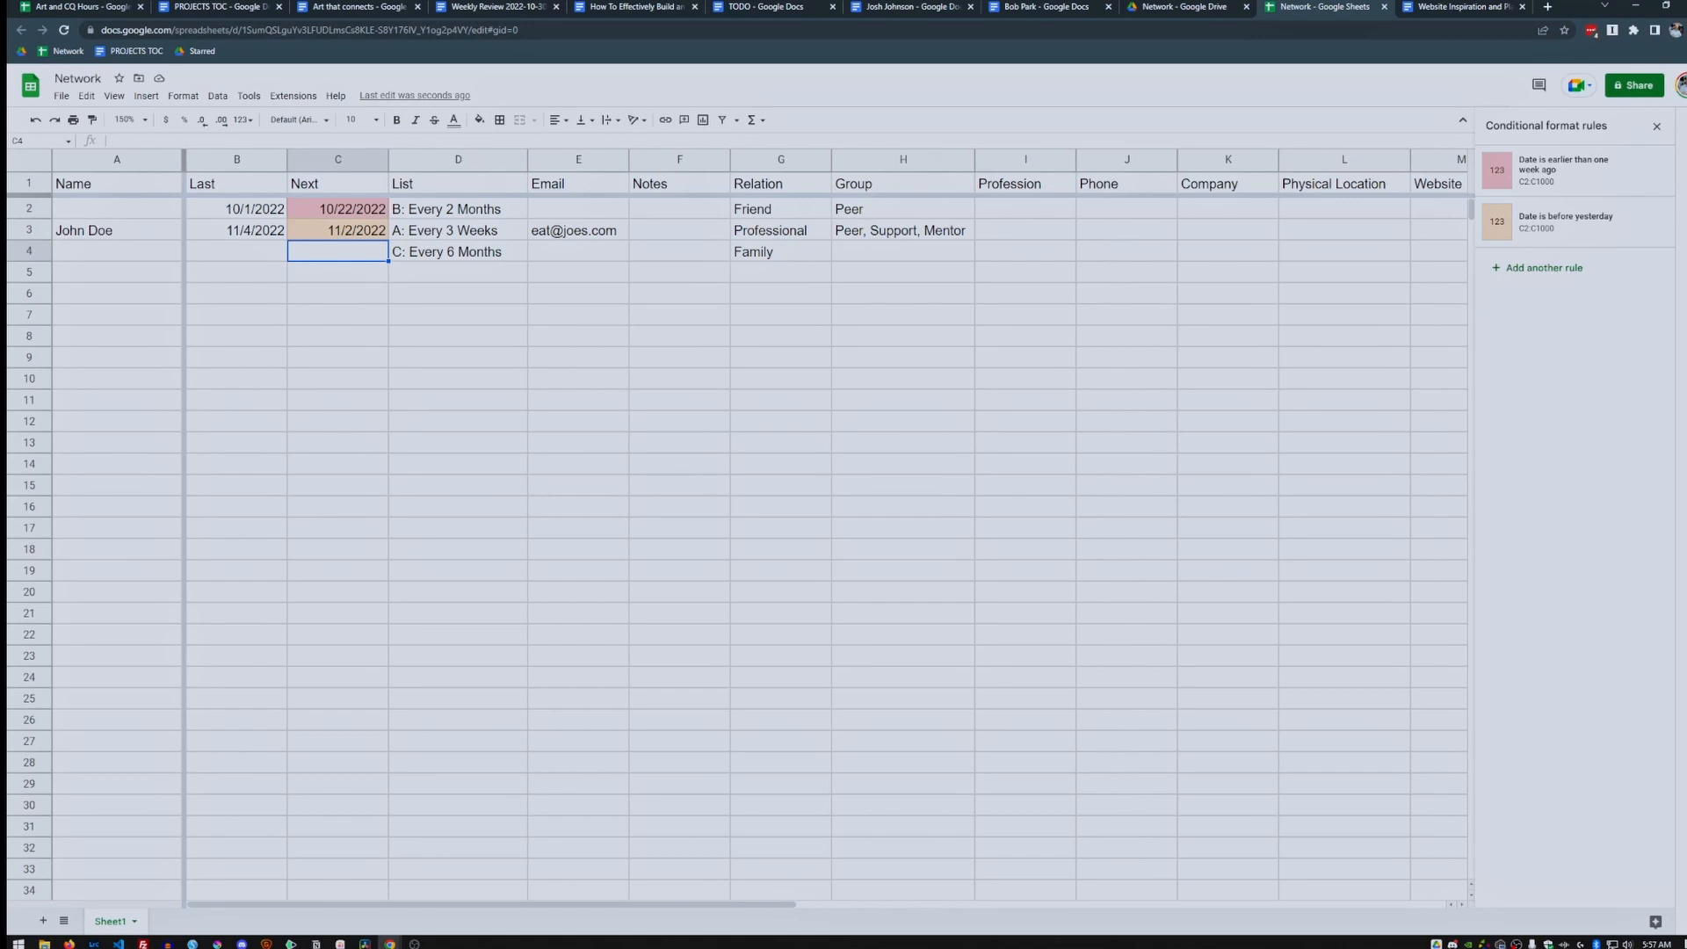
double_click(338, 251)
left_click(369, 321)
Set C5 to 11/25/2022 and C6 to 11/24/2022, then check the resulting shading.
double_click(338, 272)
left_click(370, 370)
left_click(337, 294)
double_click(338, 294)
left_click(355, 391)
left_click(458, 294)
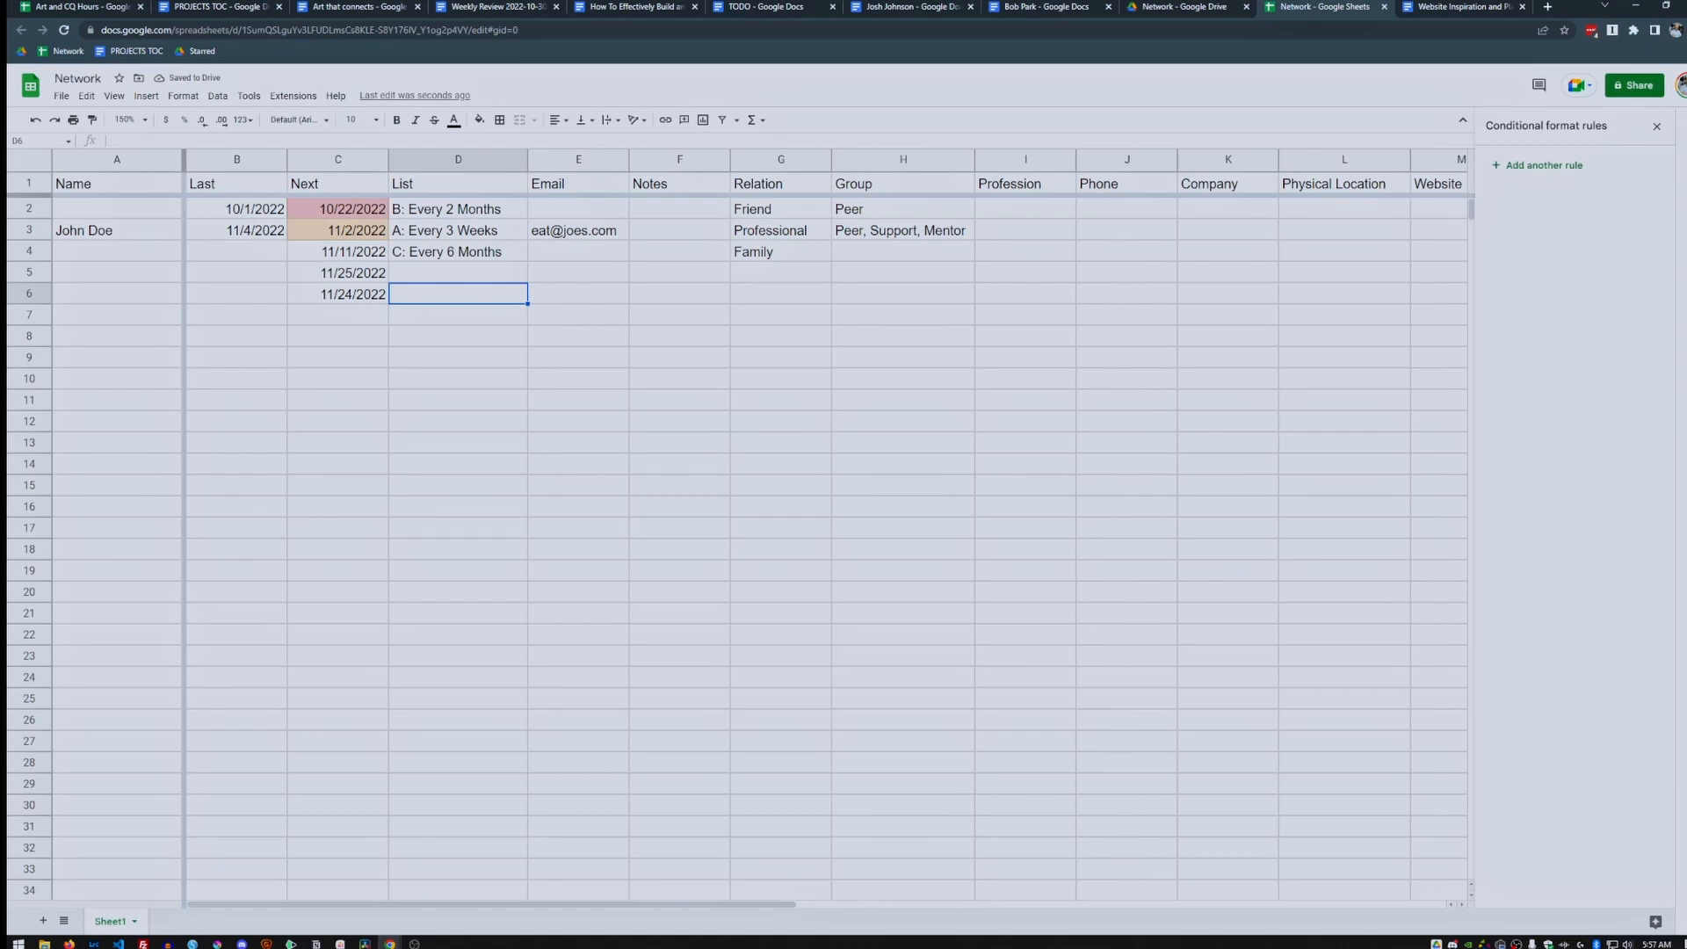
left_click(337, 209)
left_click(338, 230)
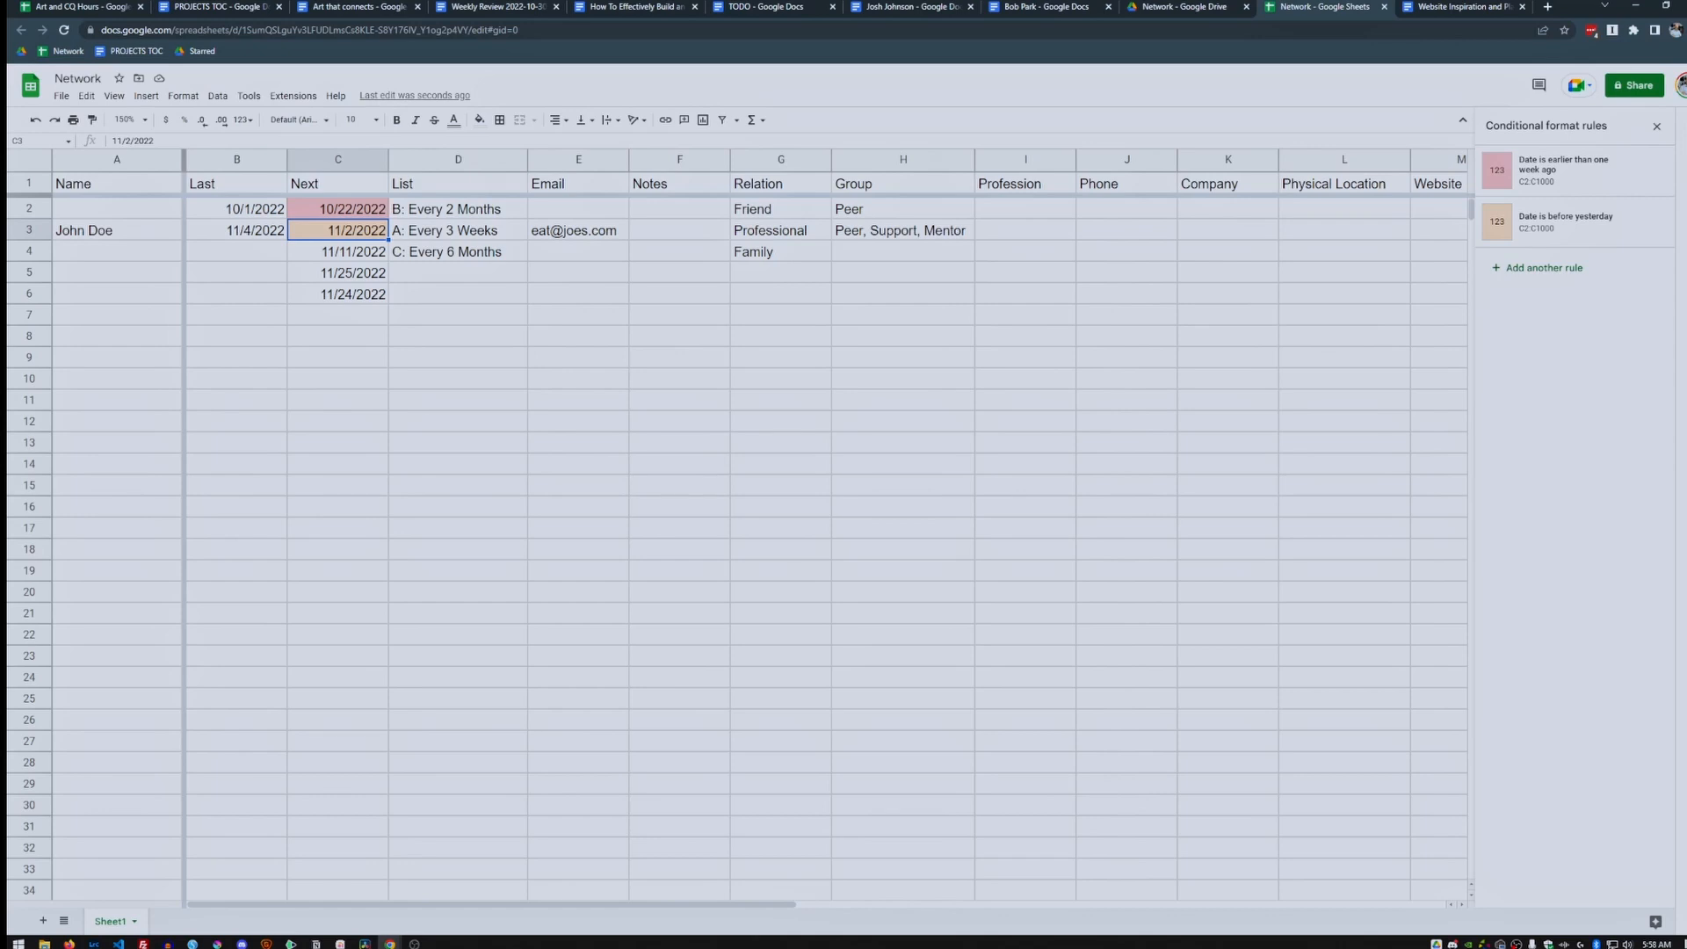
Add a 'Text contains A' rule with default formatting to the List entries D2:D1000.
left_click(458, 160)
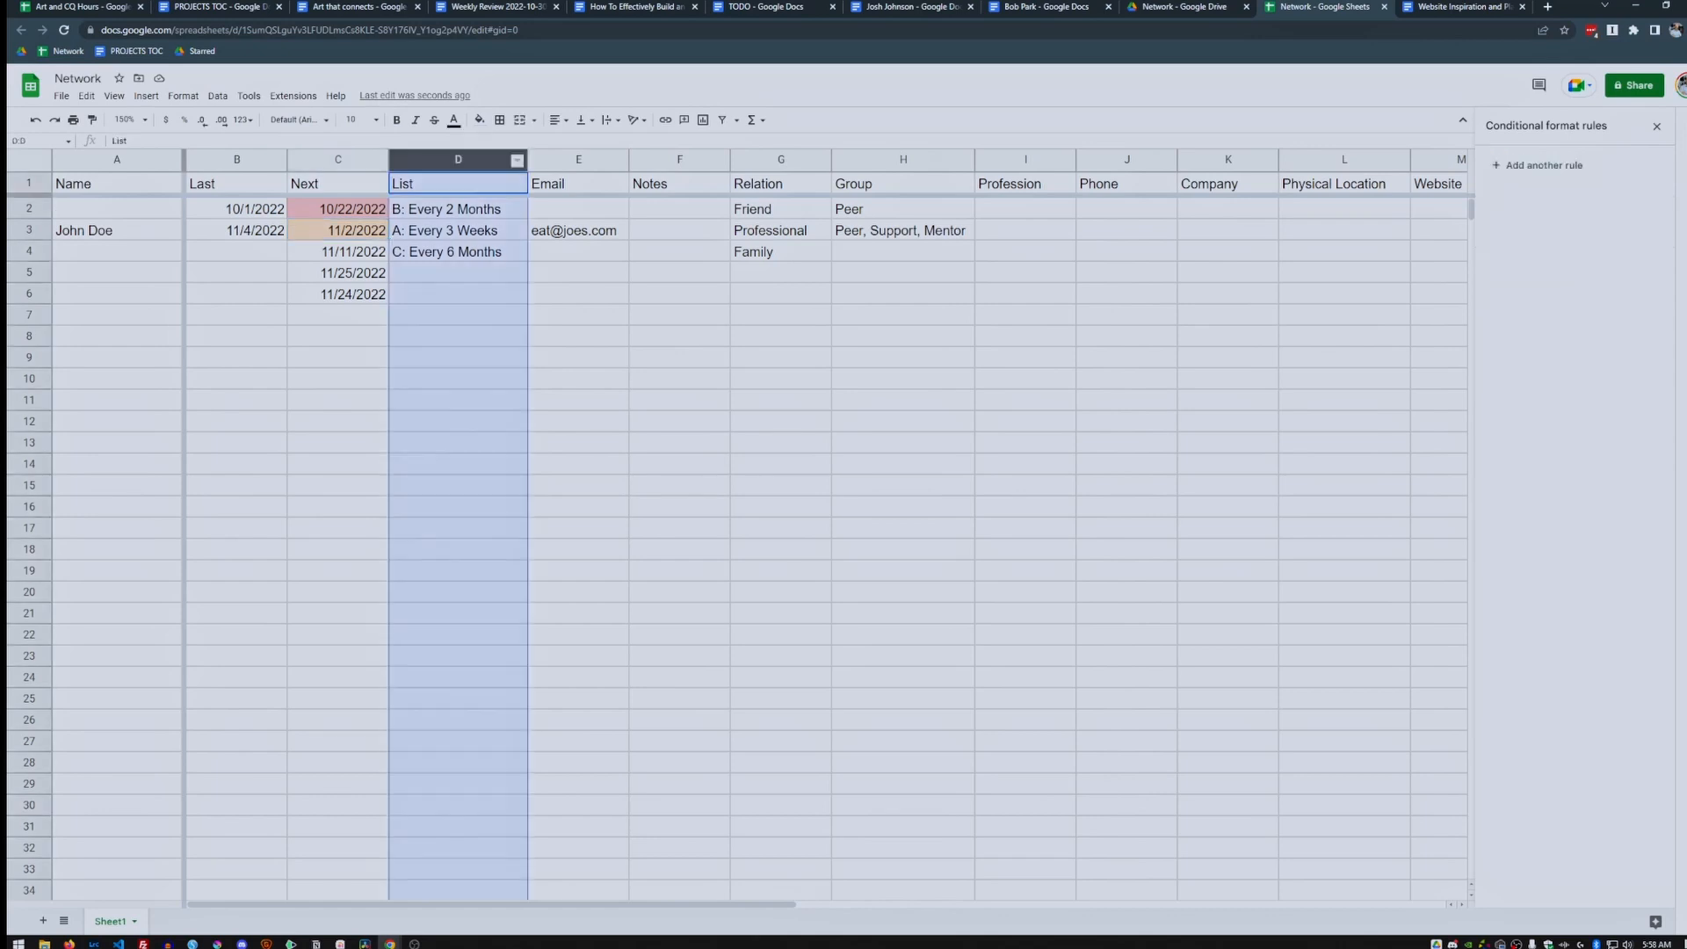
left_click(458, 183, "ctrl")
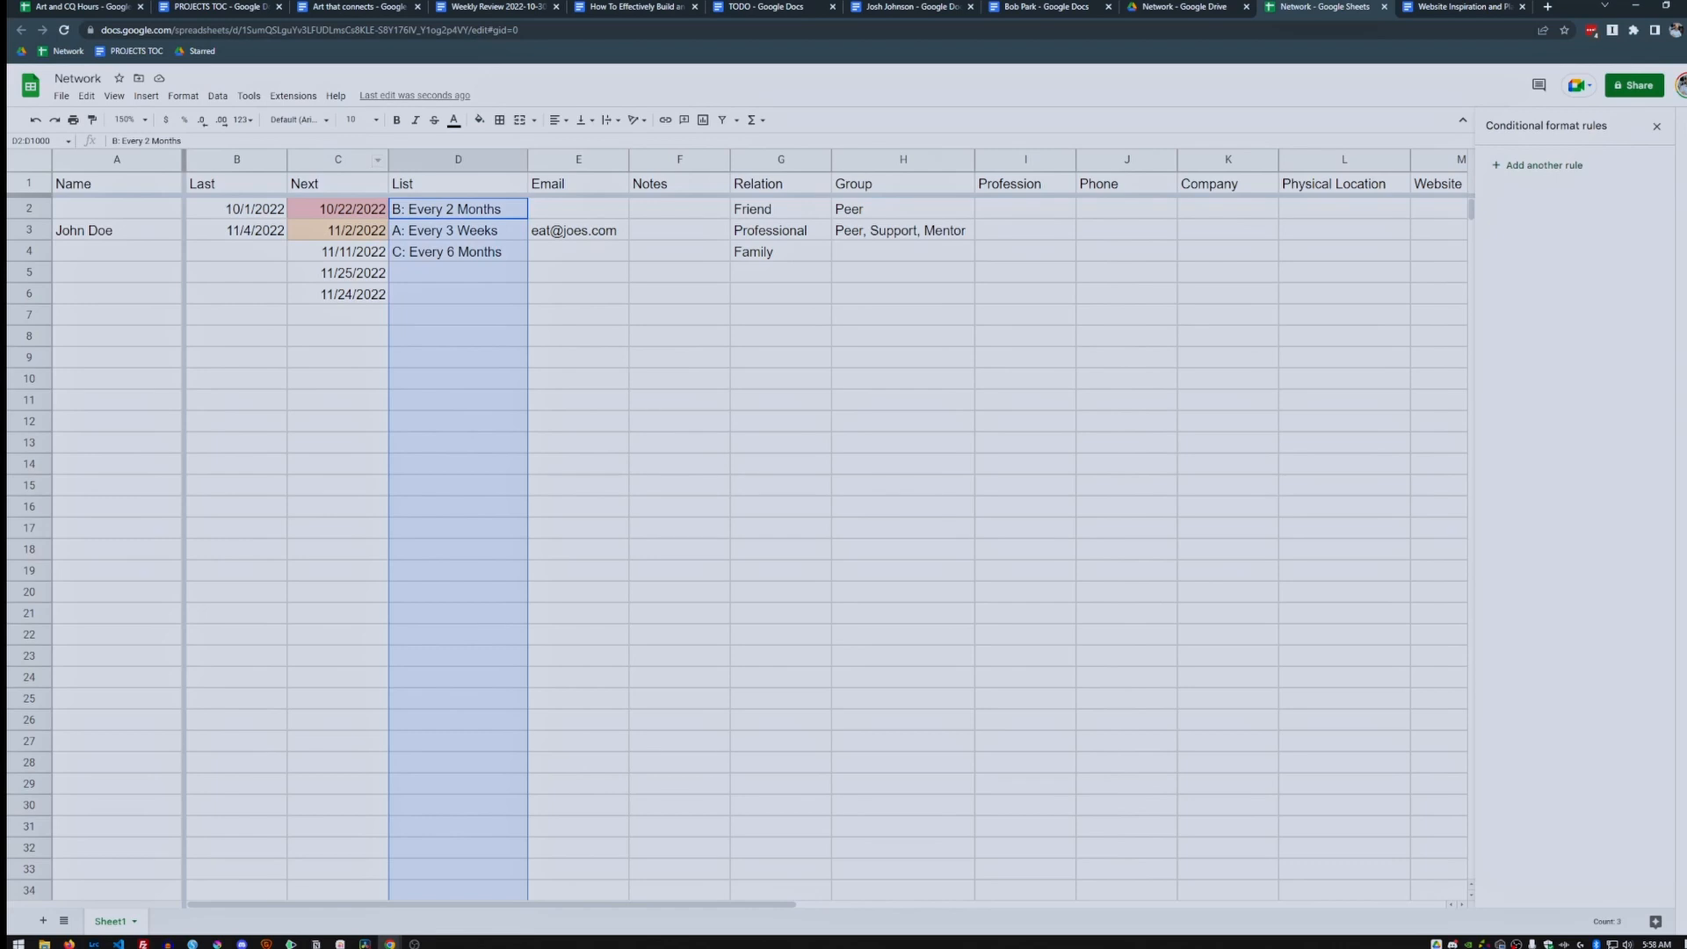
left_click(182, 96)
mouse_move(211, 195)
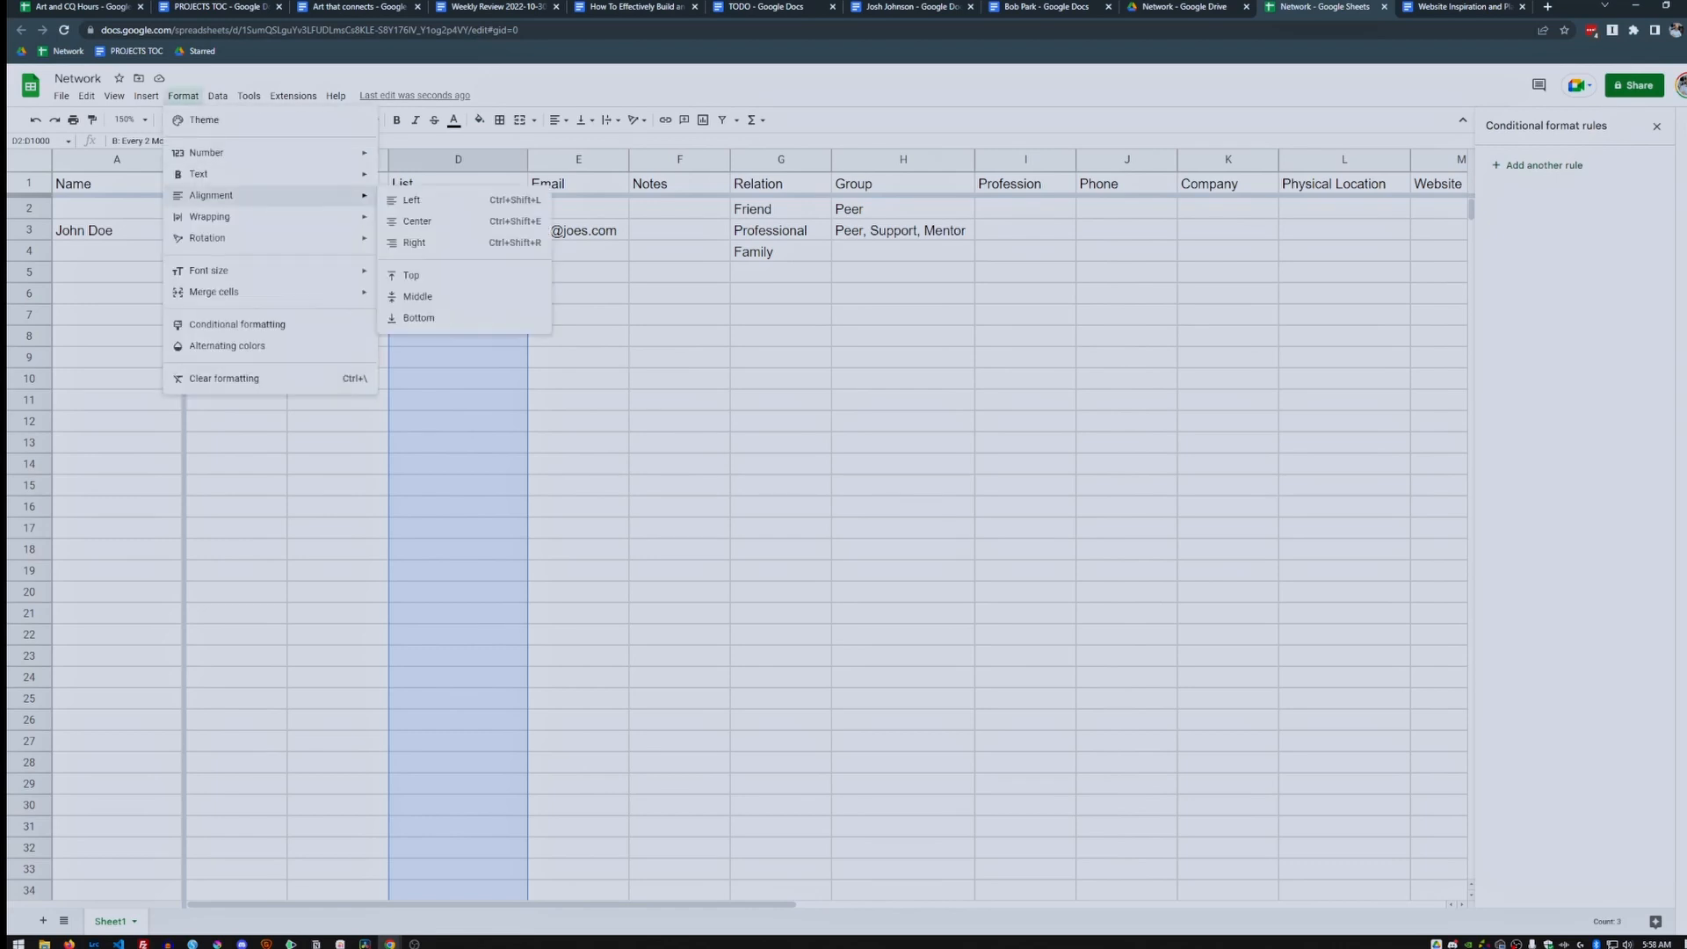
left_click(238, 324)
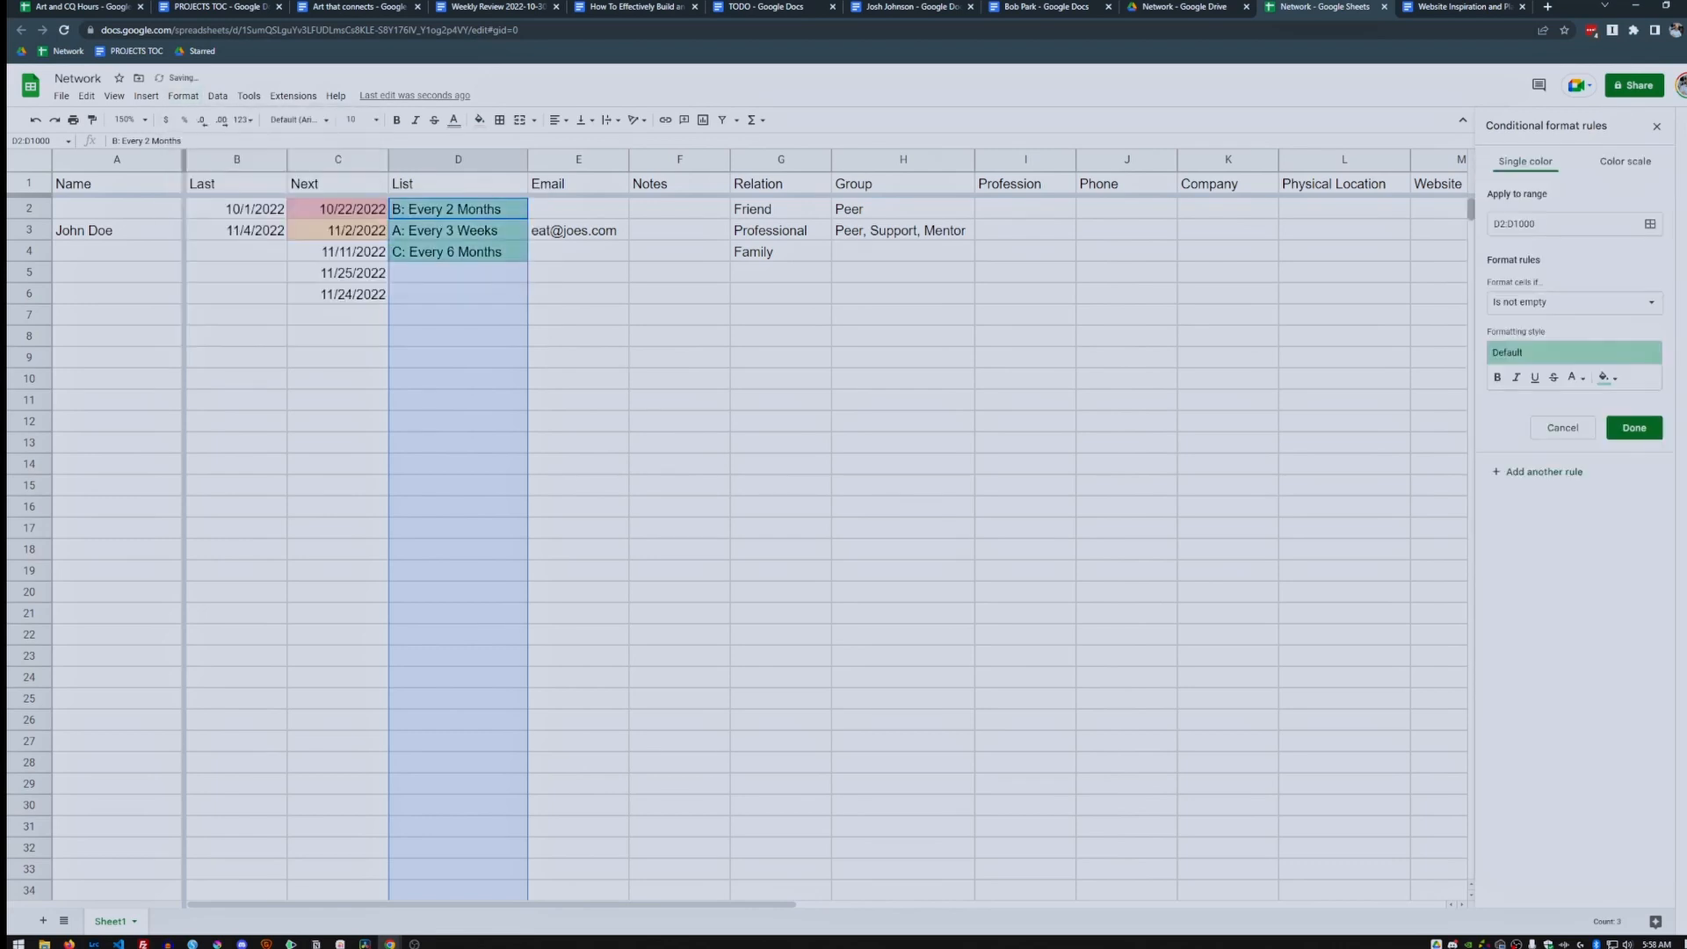
left_click(1571, 301)
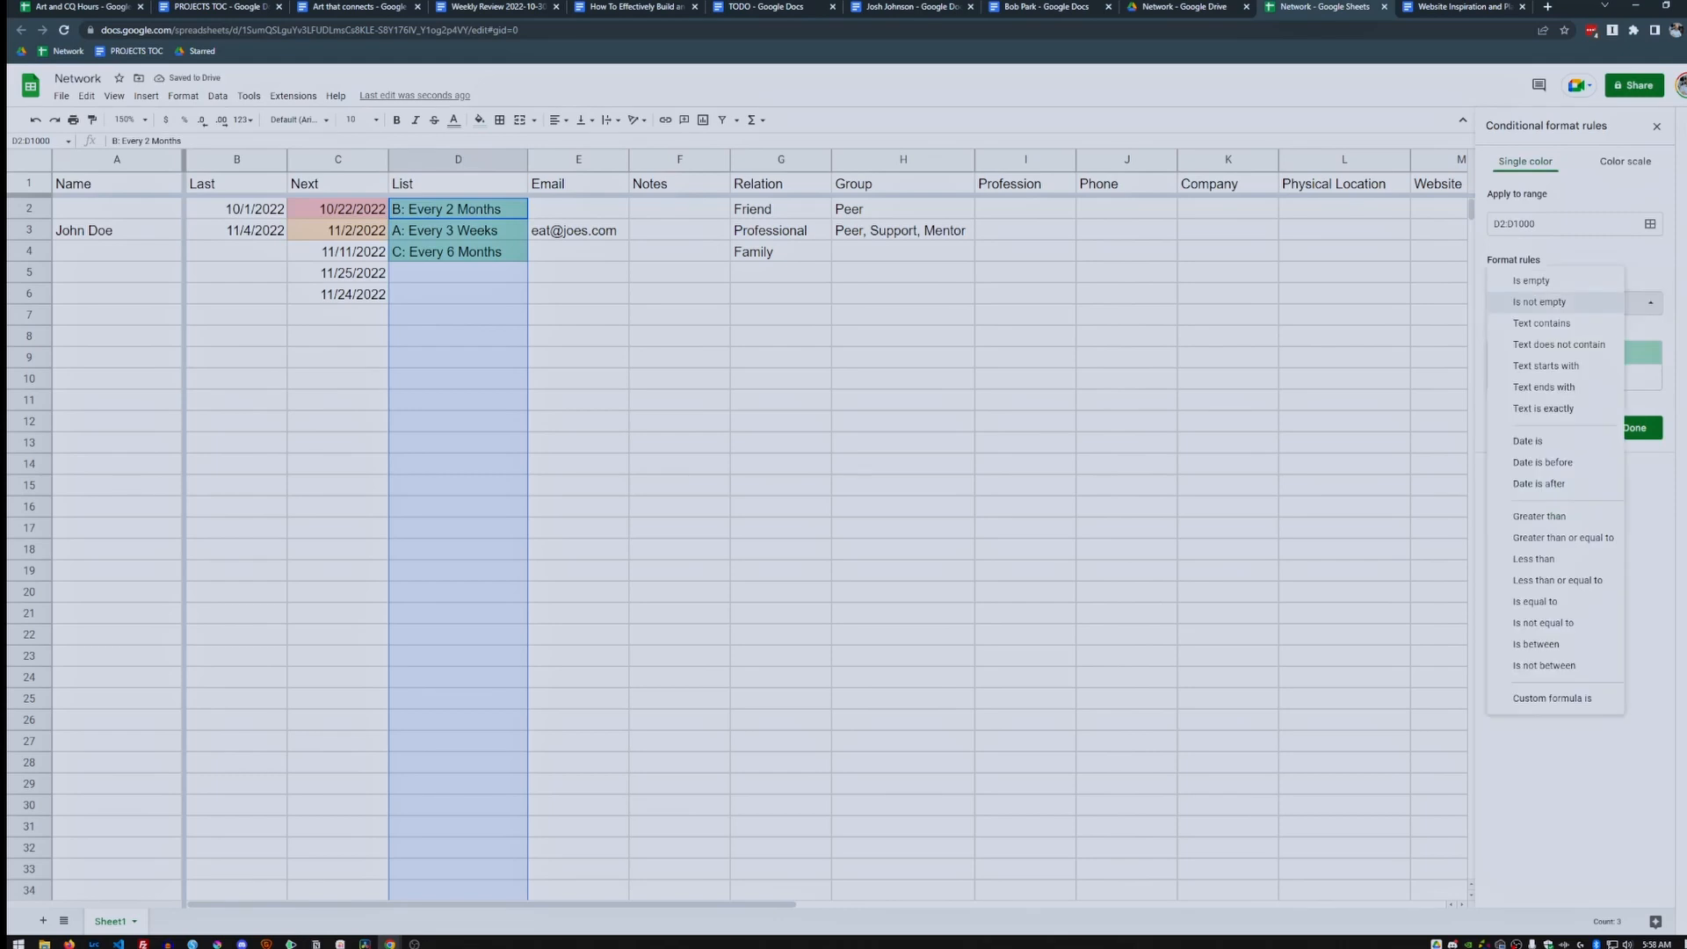
left_click(1542, 324)
left_click(1545, 332)
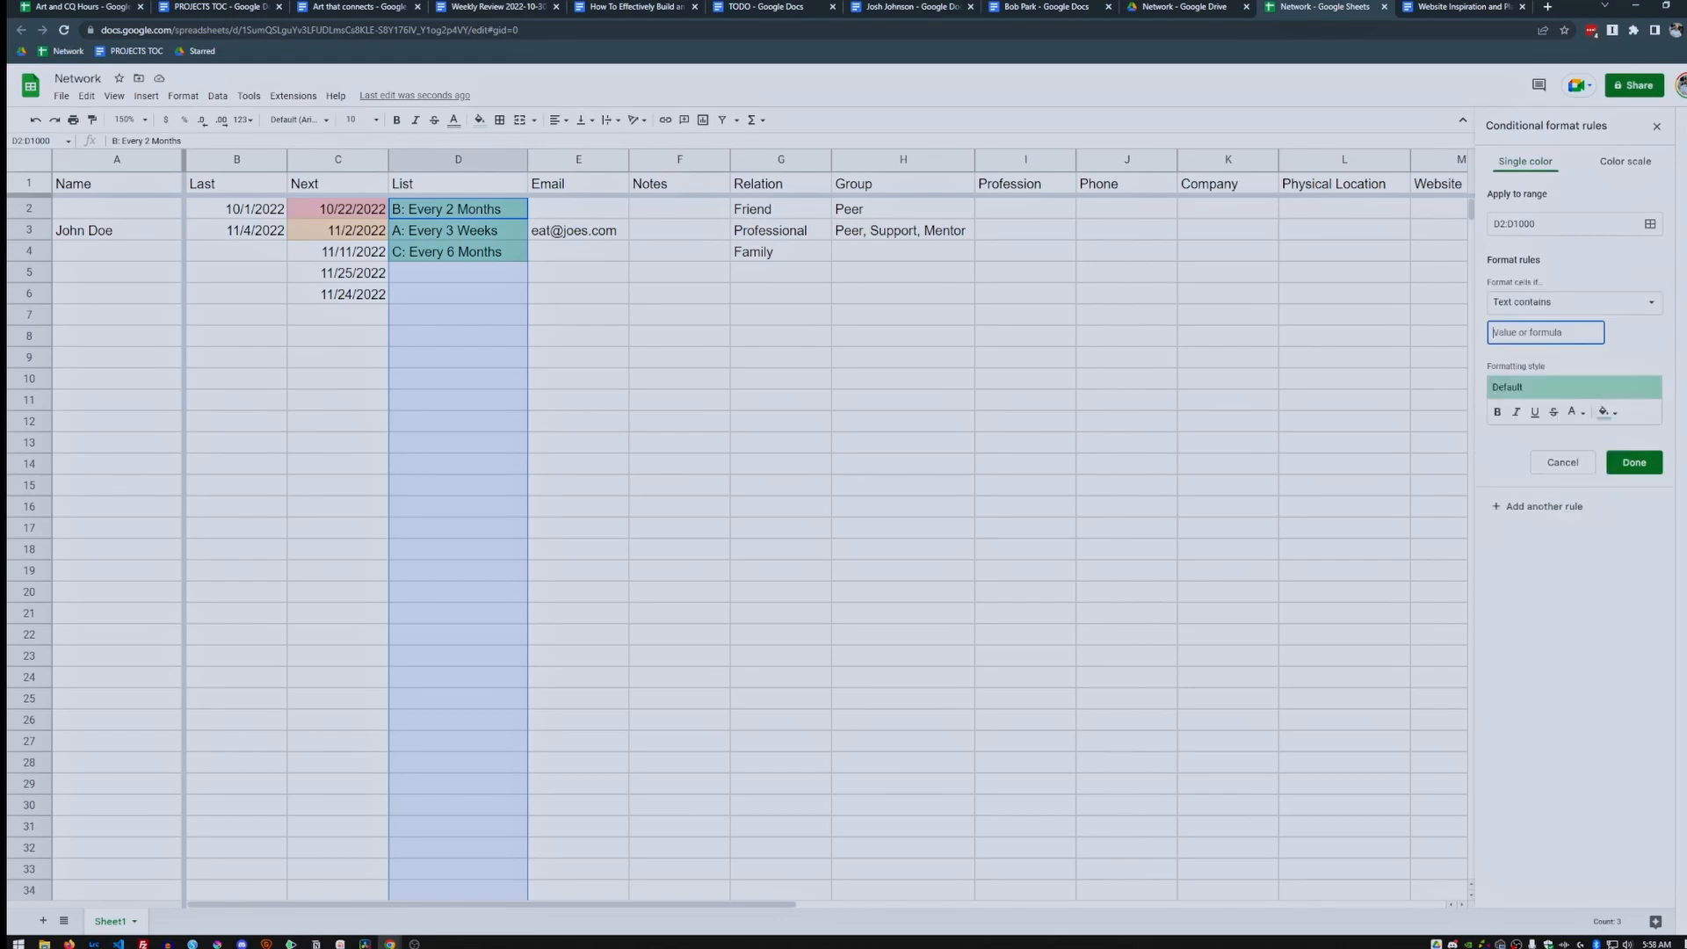
type("A:")
left_click(1635, 462)
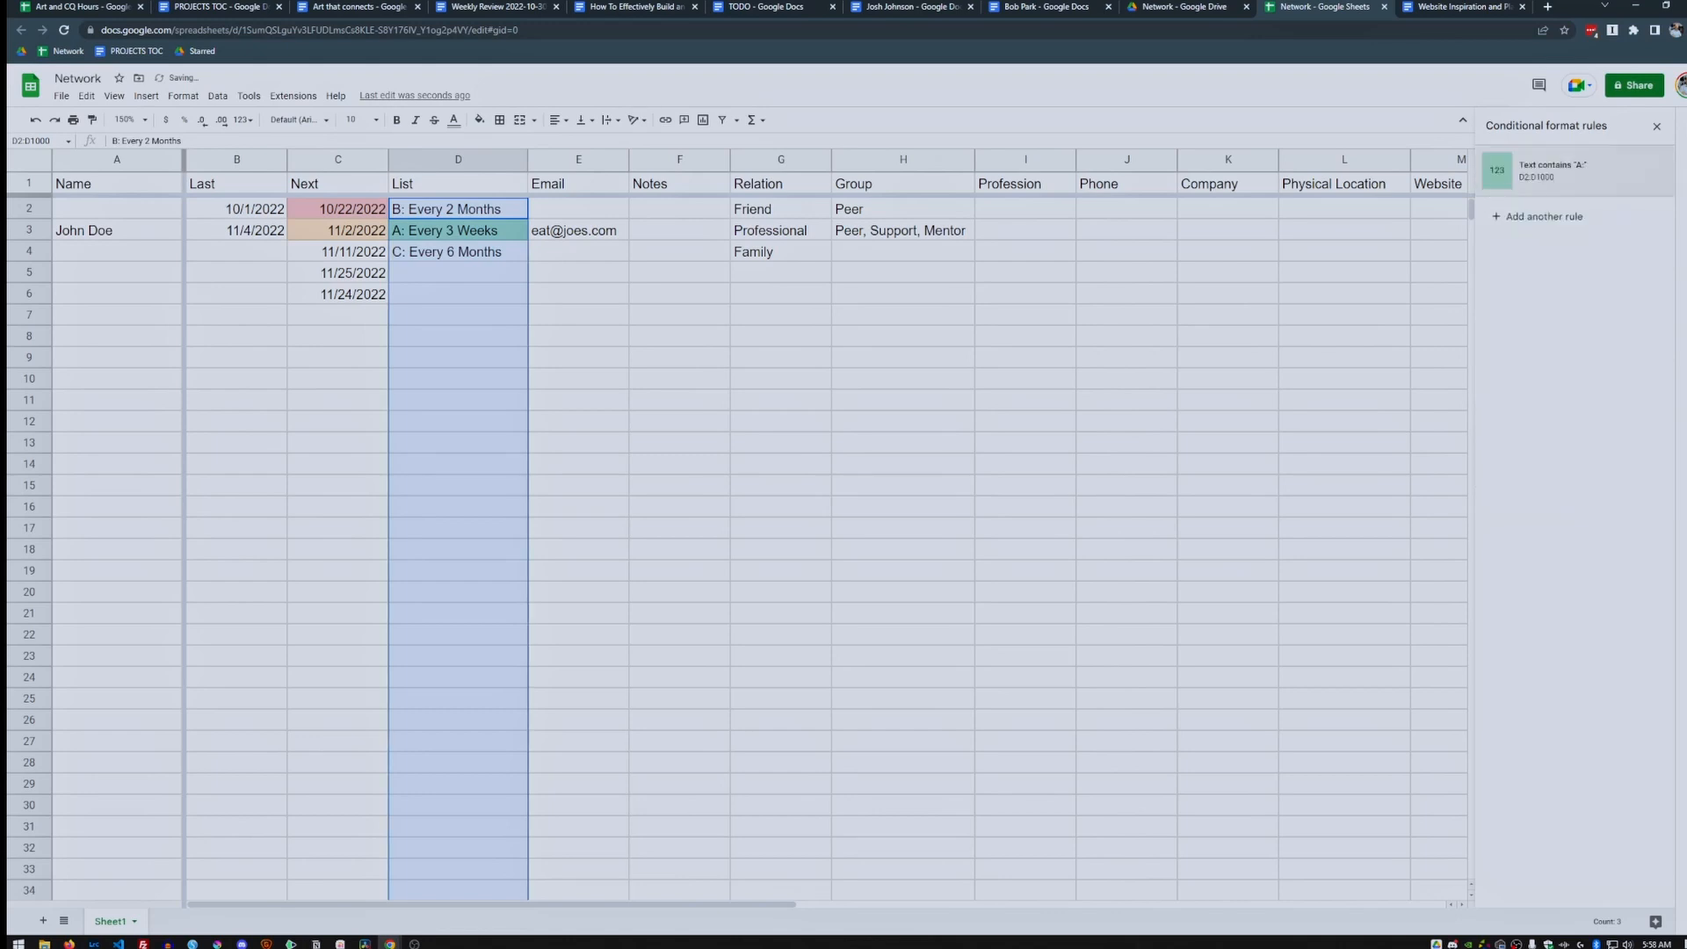
Add a 'Text contains B:' rule with black text and light yellow fill.
left_click(1544, 216)
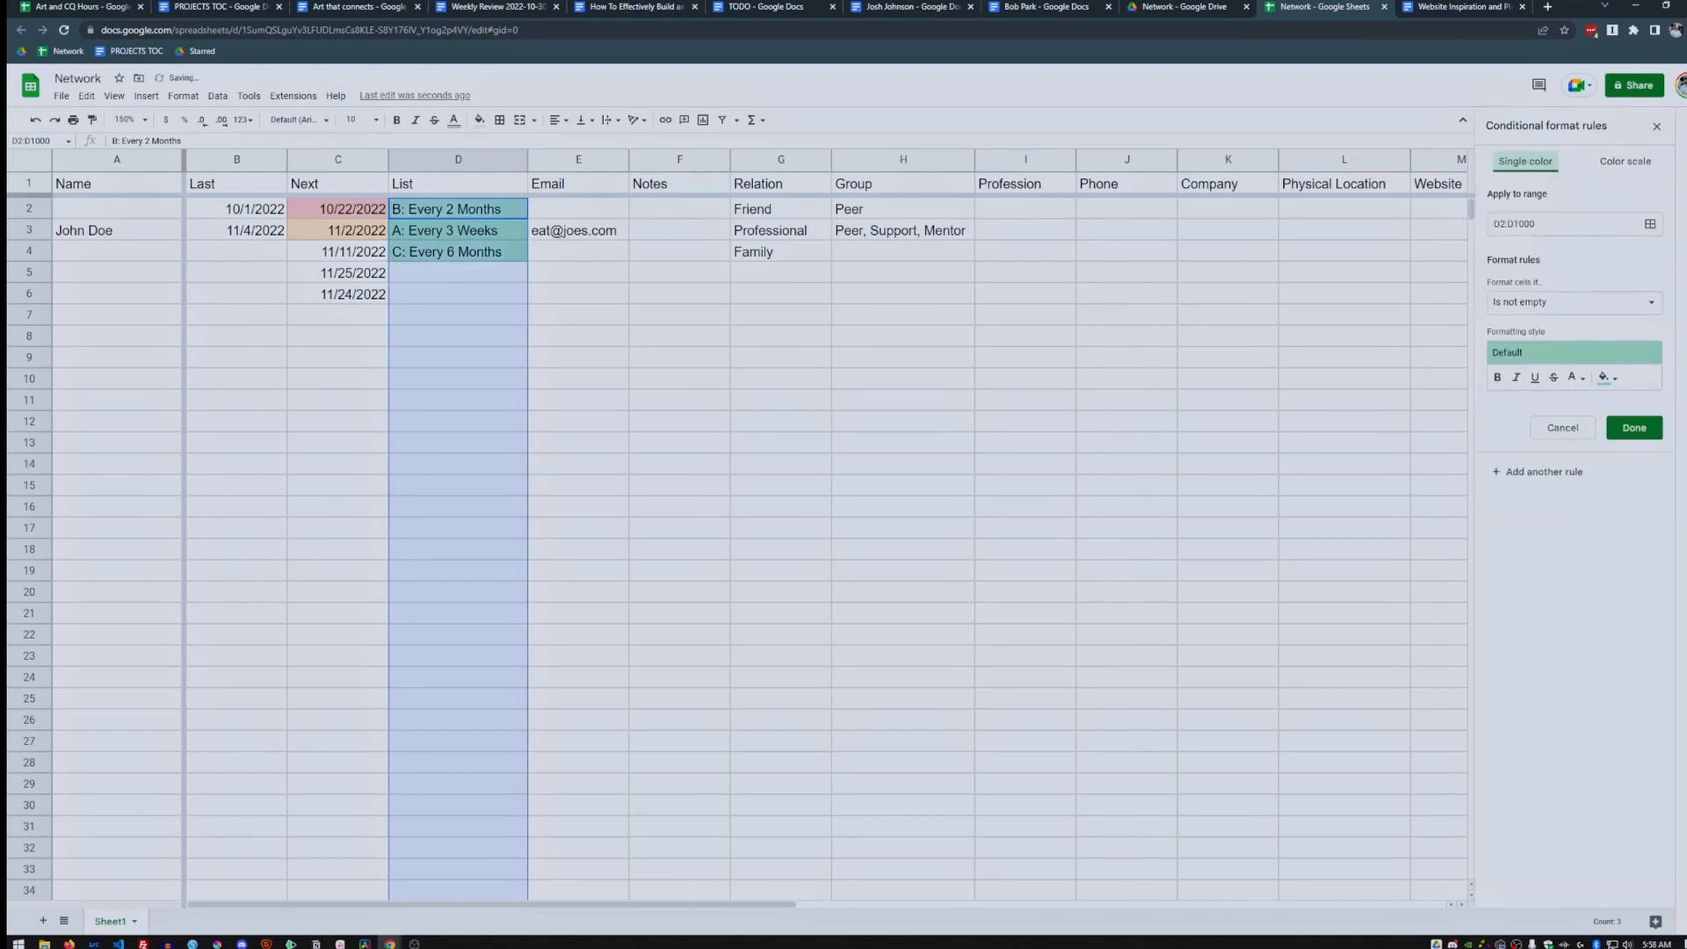
left_click(1574, 302)
left_click(1542, 323)
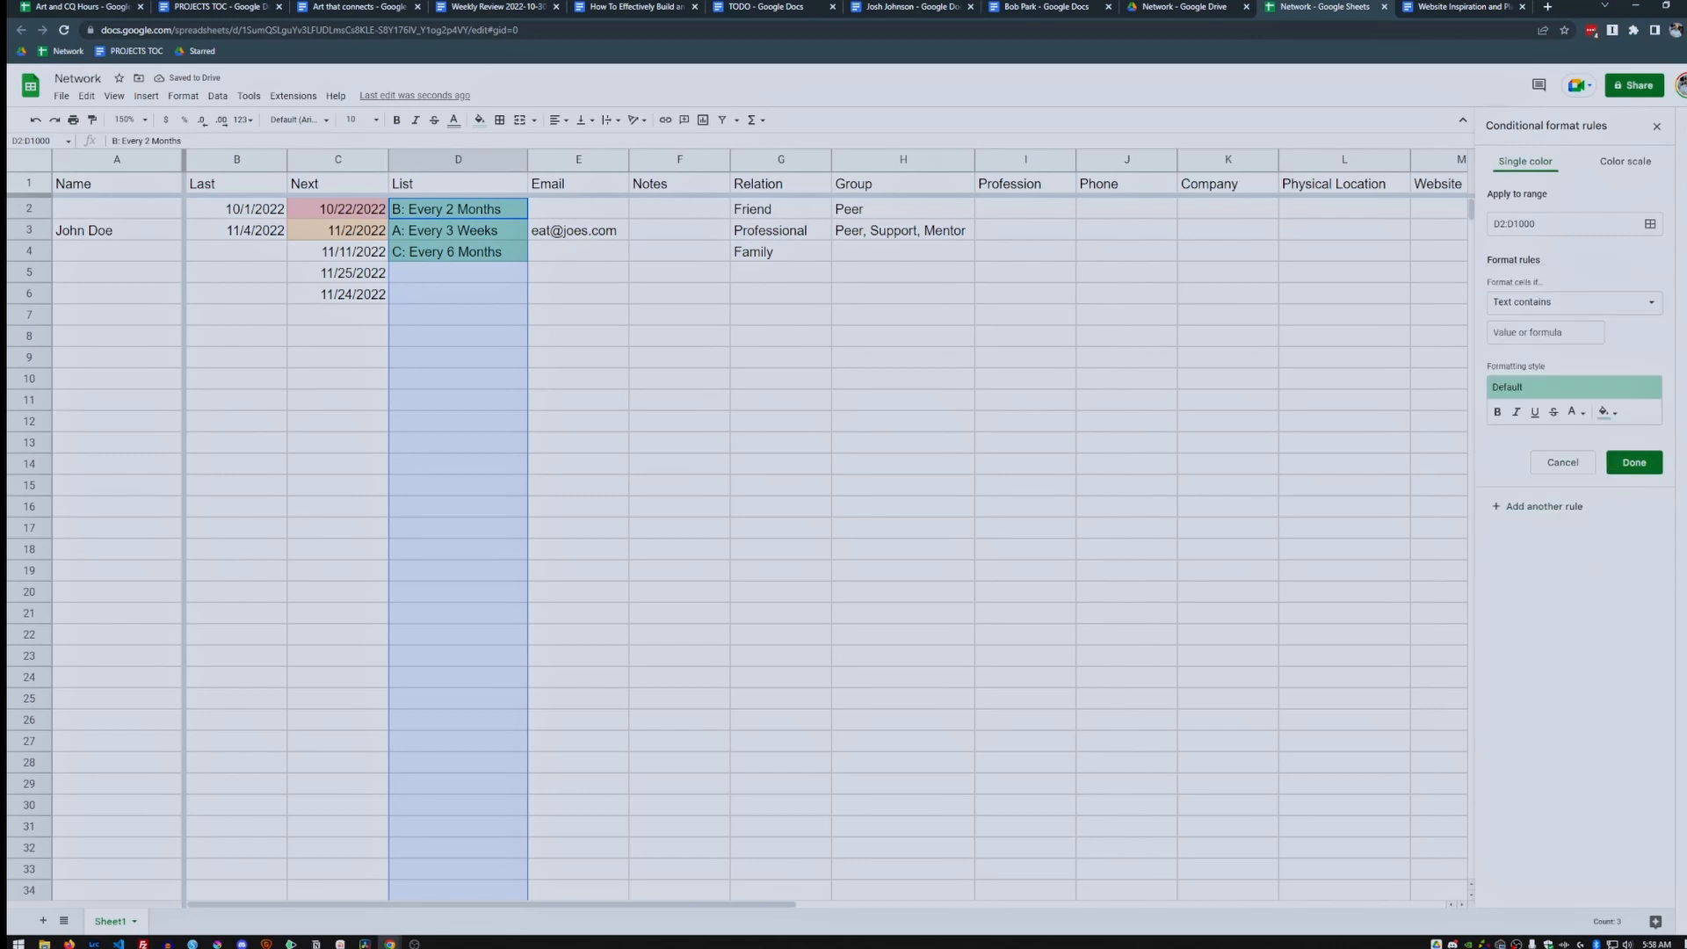
left_click(1545, 333)
type("B:")
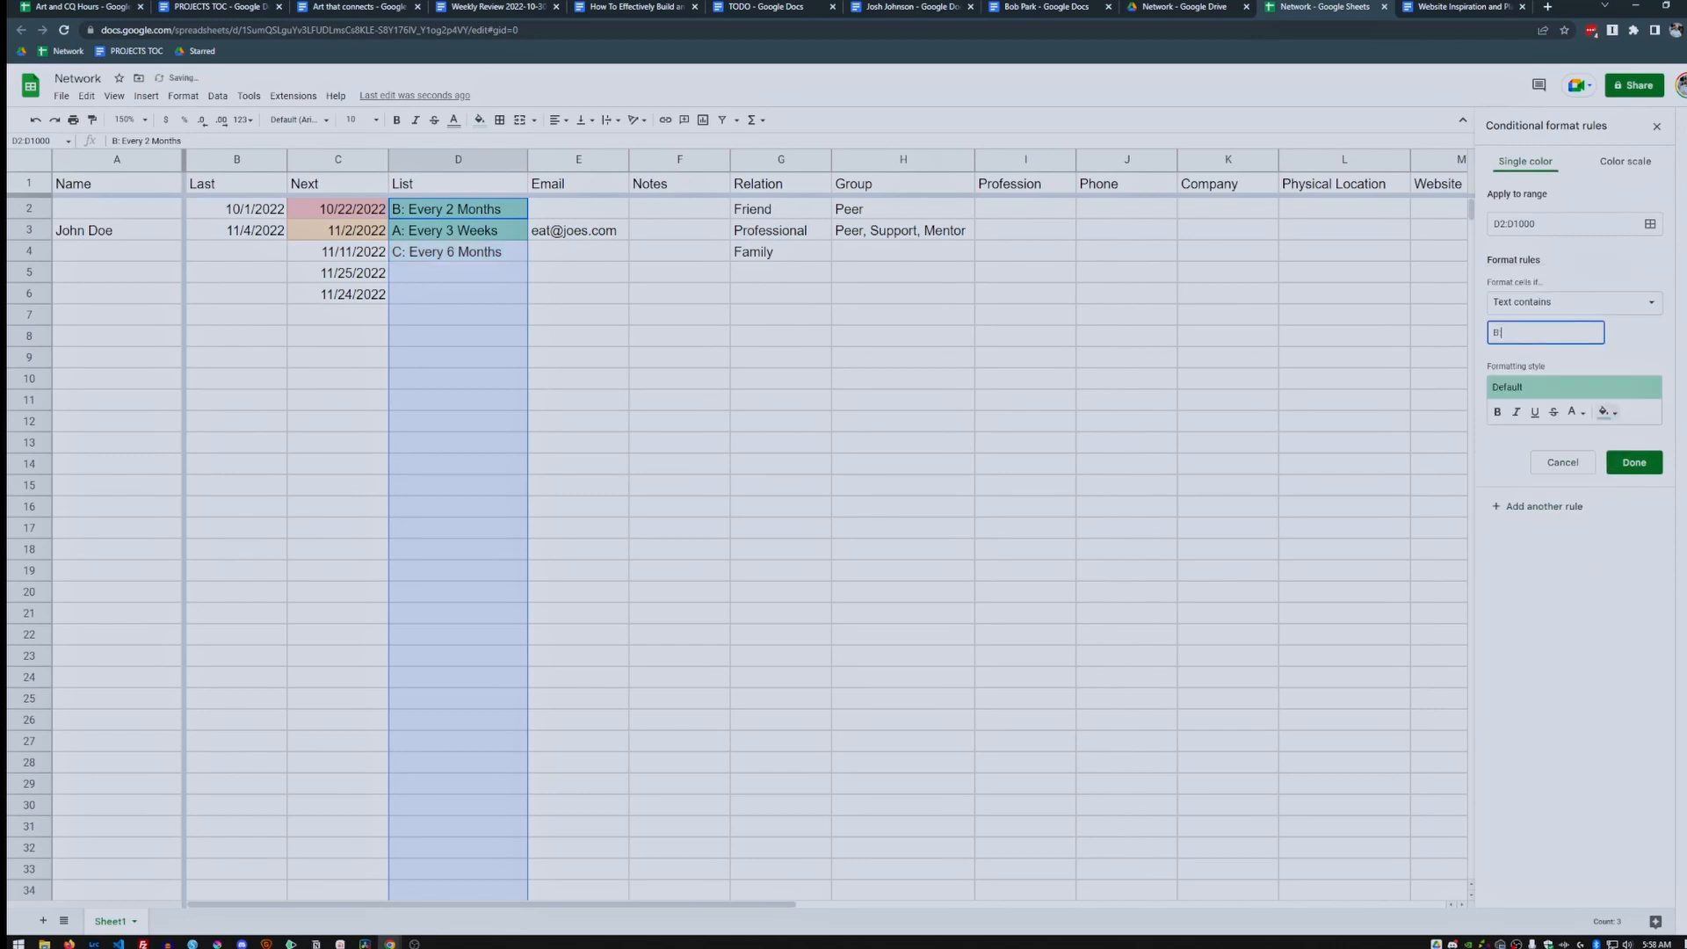
left_click(1605, 412)
left_click(1575, 411)
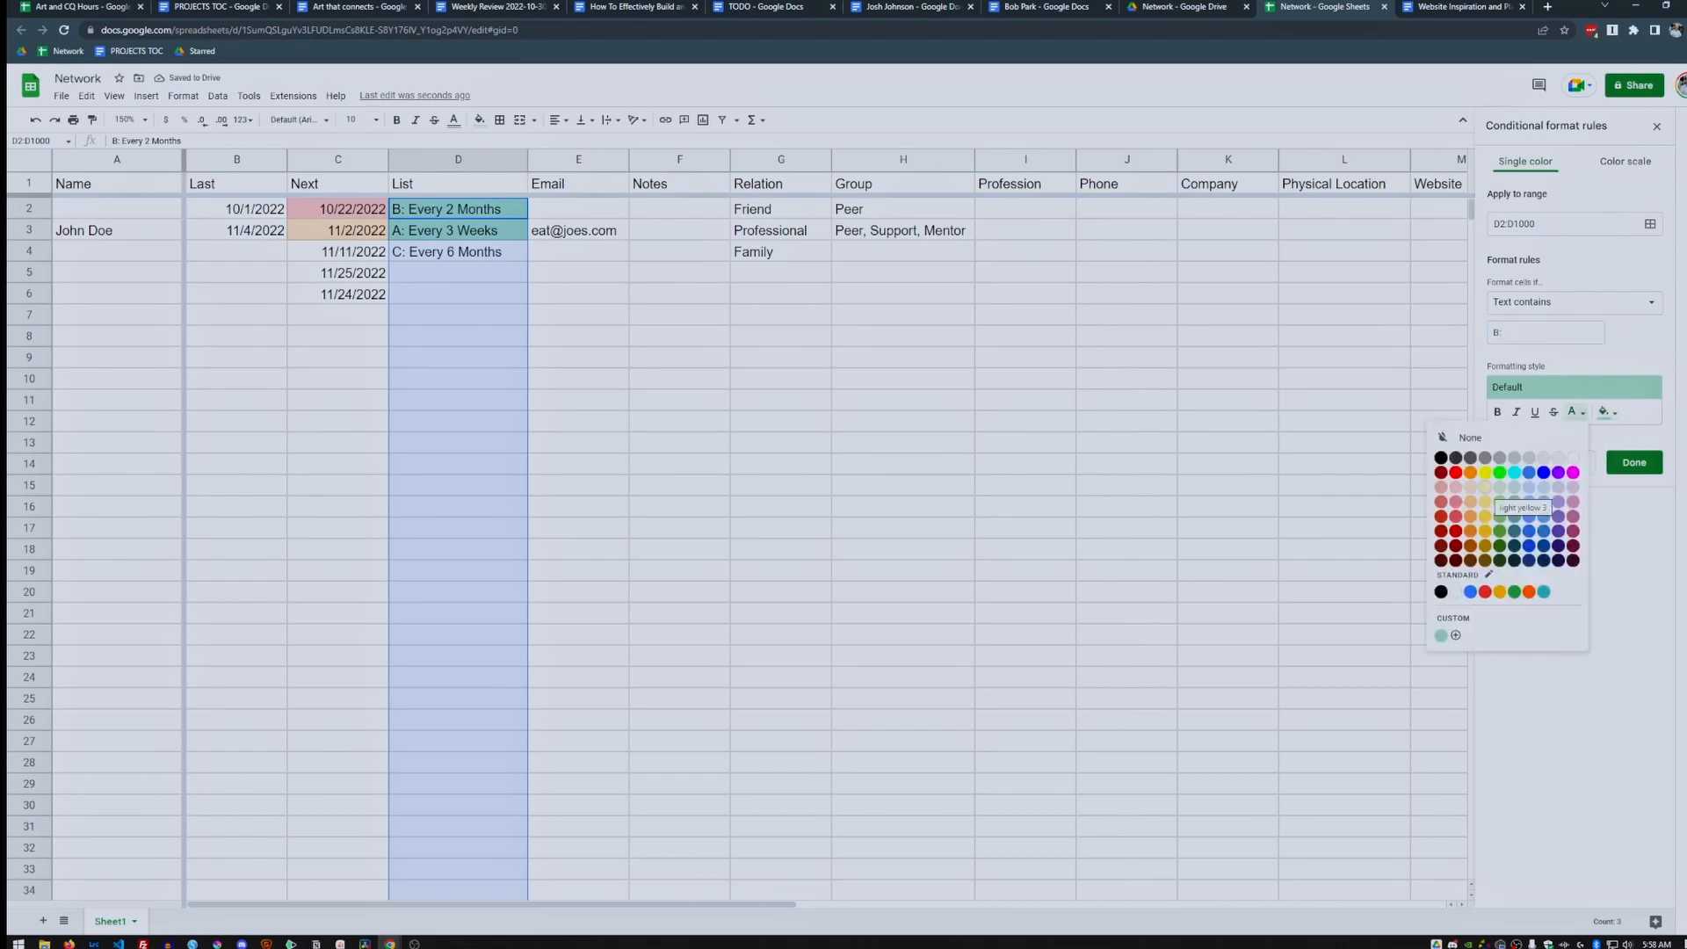
left_click(1485, 487)
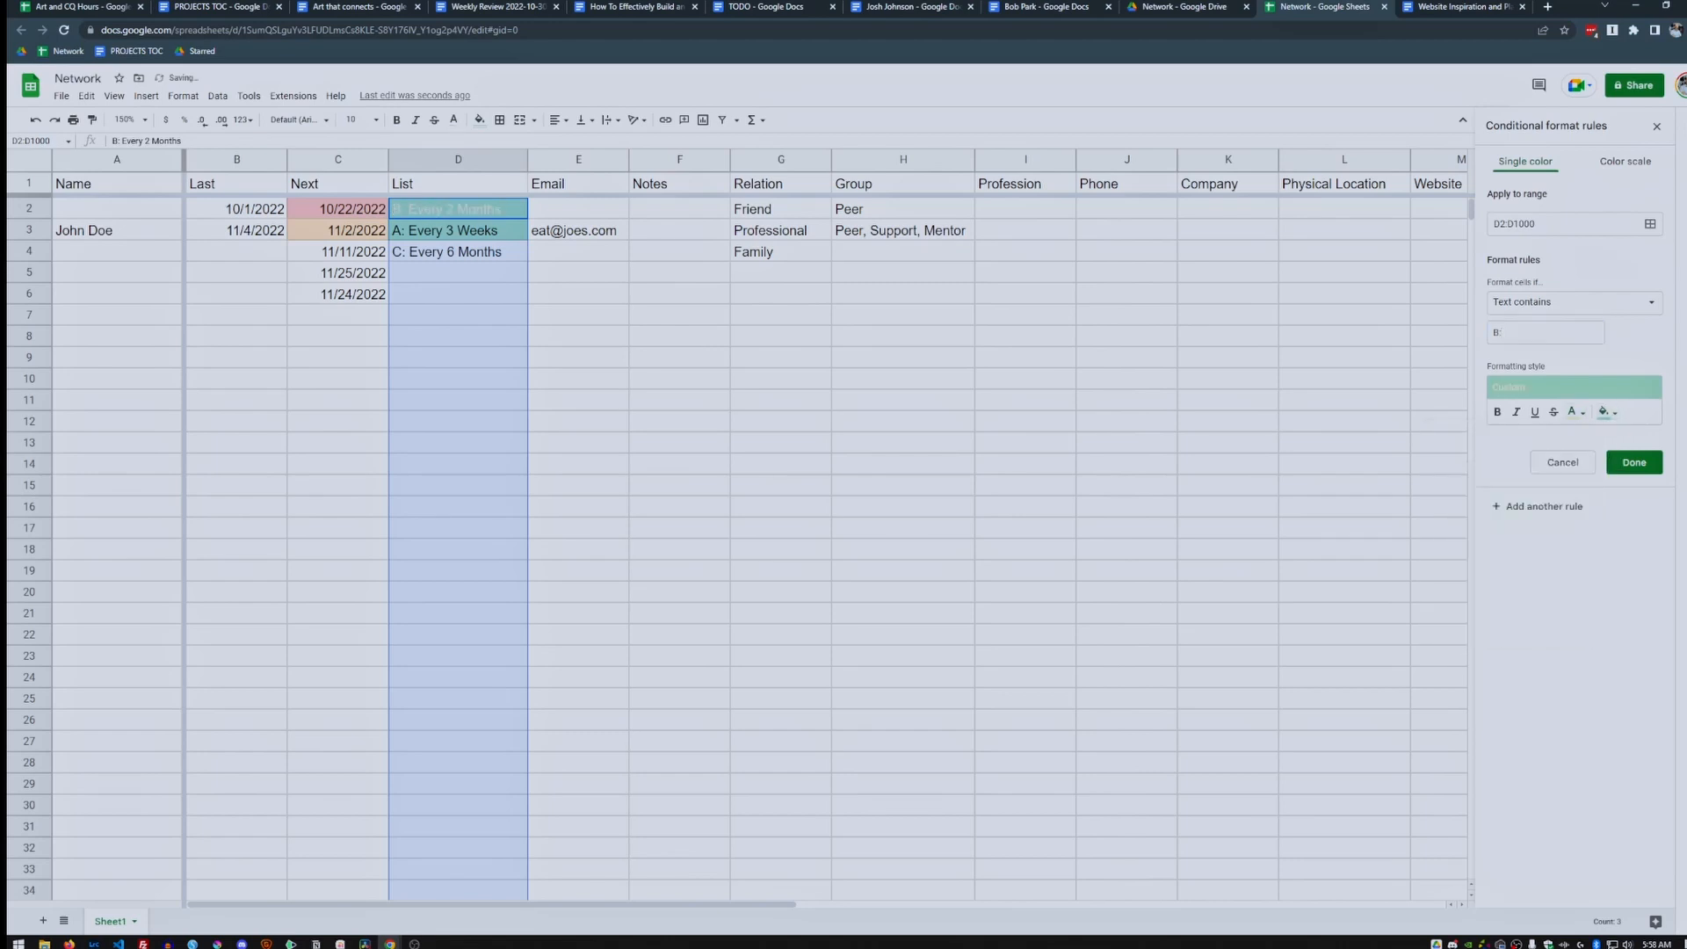
left_click(1575, 411)
left_click(1441, 458)
left_click(1606, 411)
left_click(1518, 487)
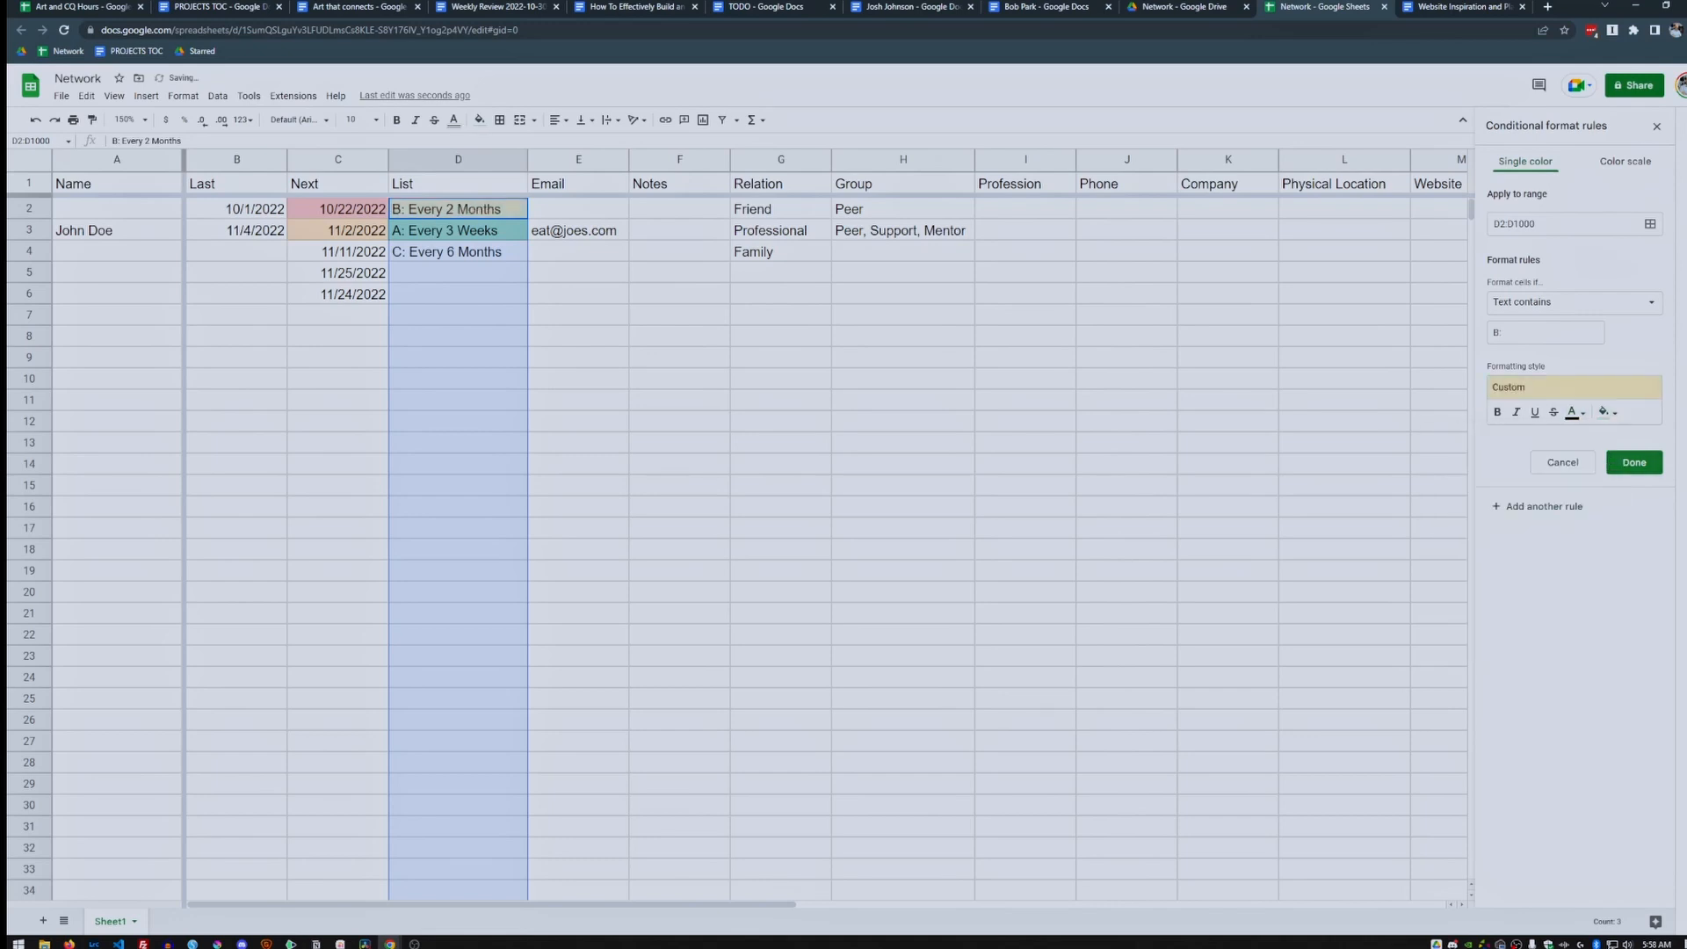
left_click(1636, 463)
left_click(1544, 267)
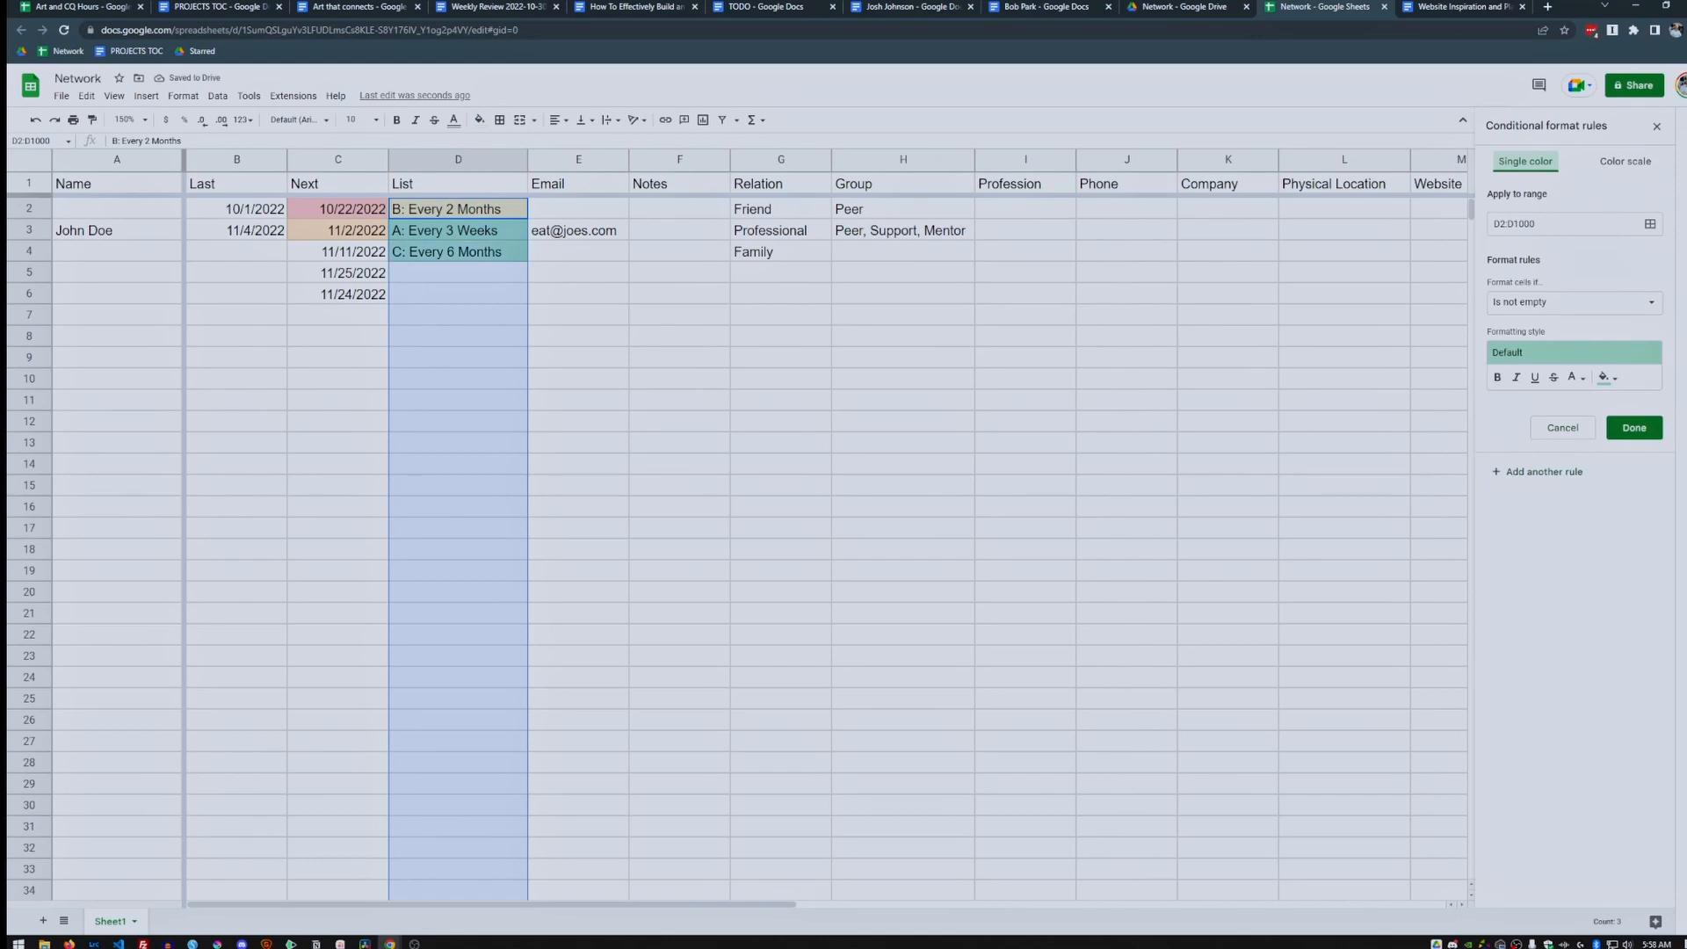
Set up a 'Text contains C:' rule with black text and pink fill.
left_click(1573, 302)
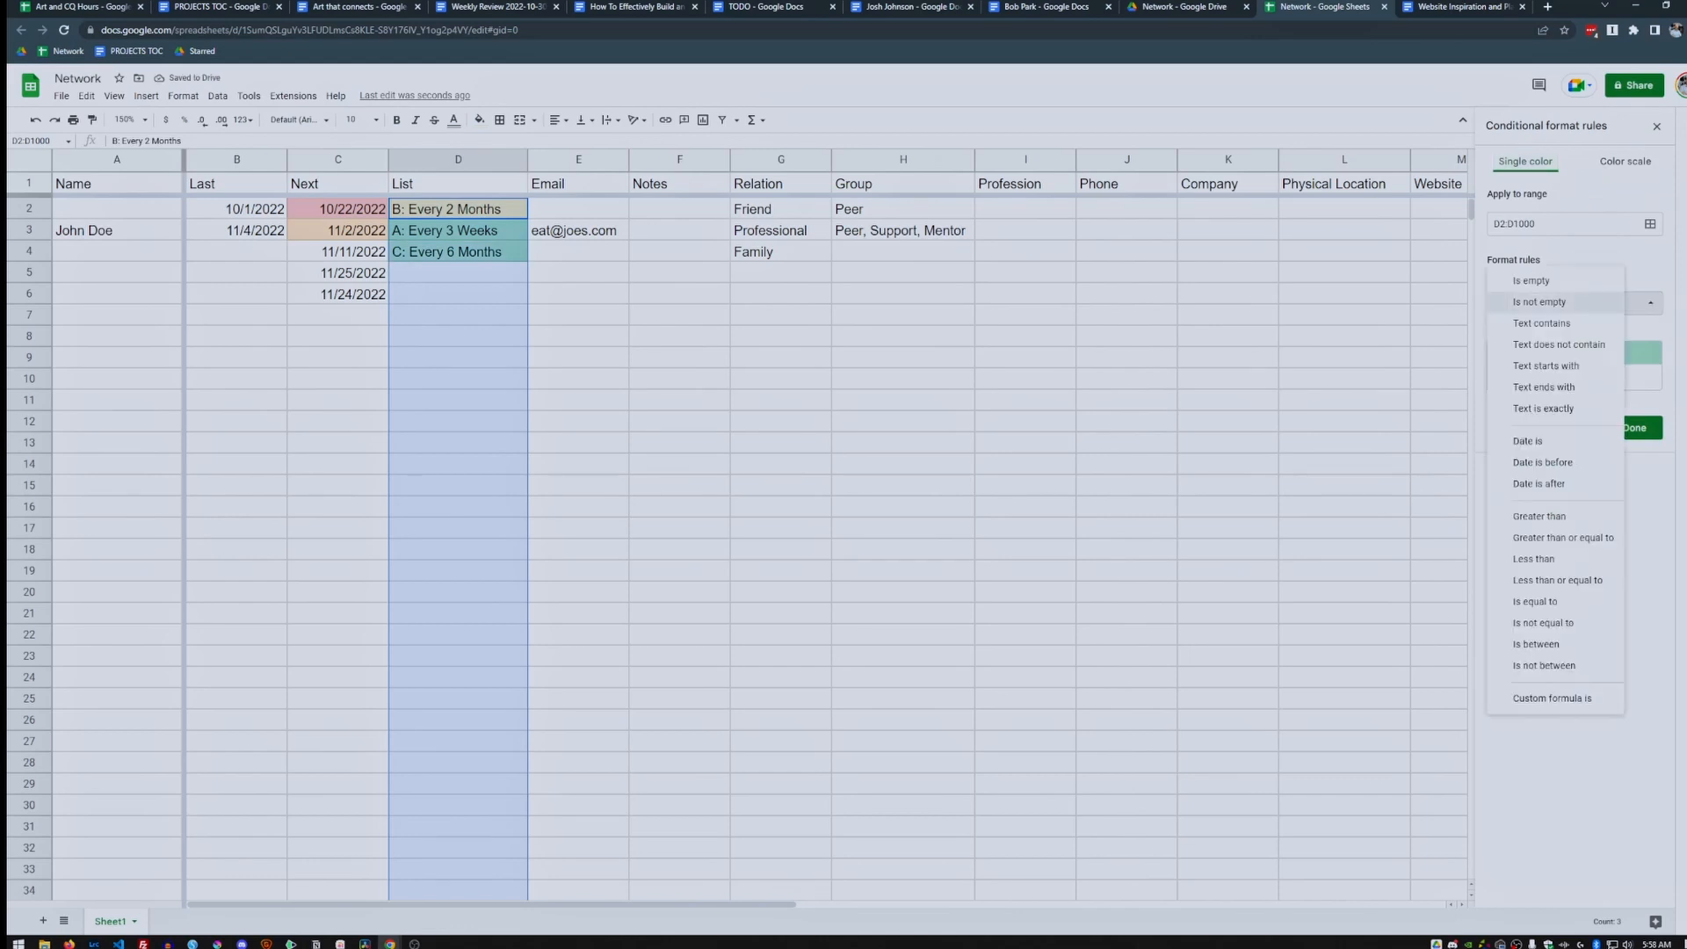
left_click(1544, 325)
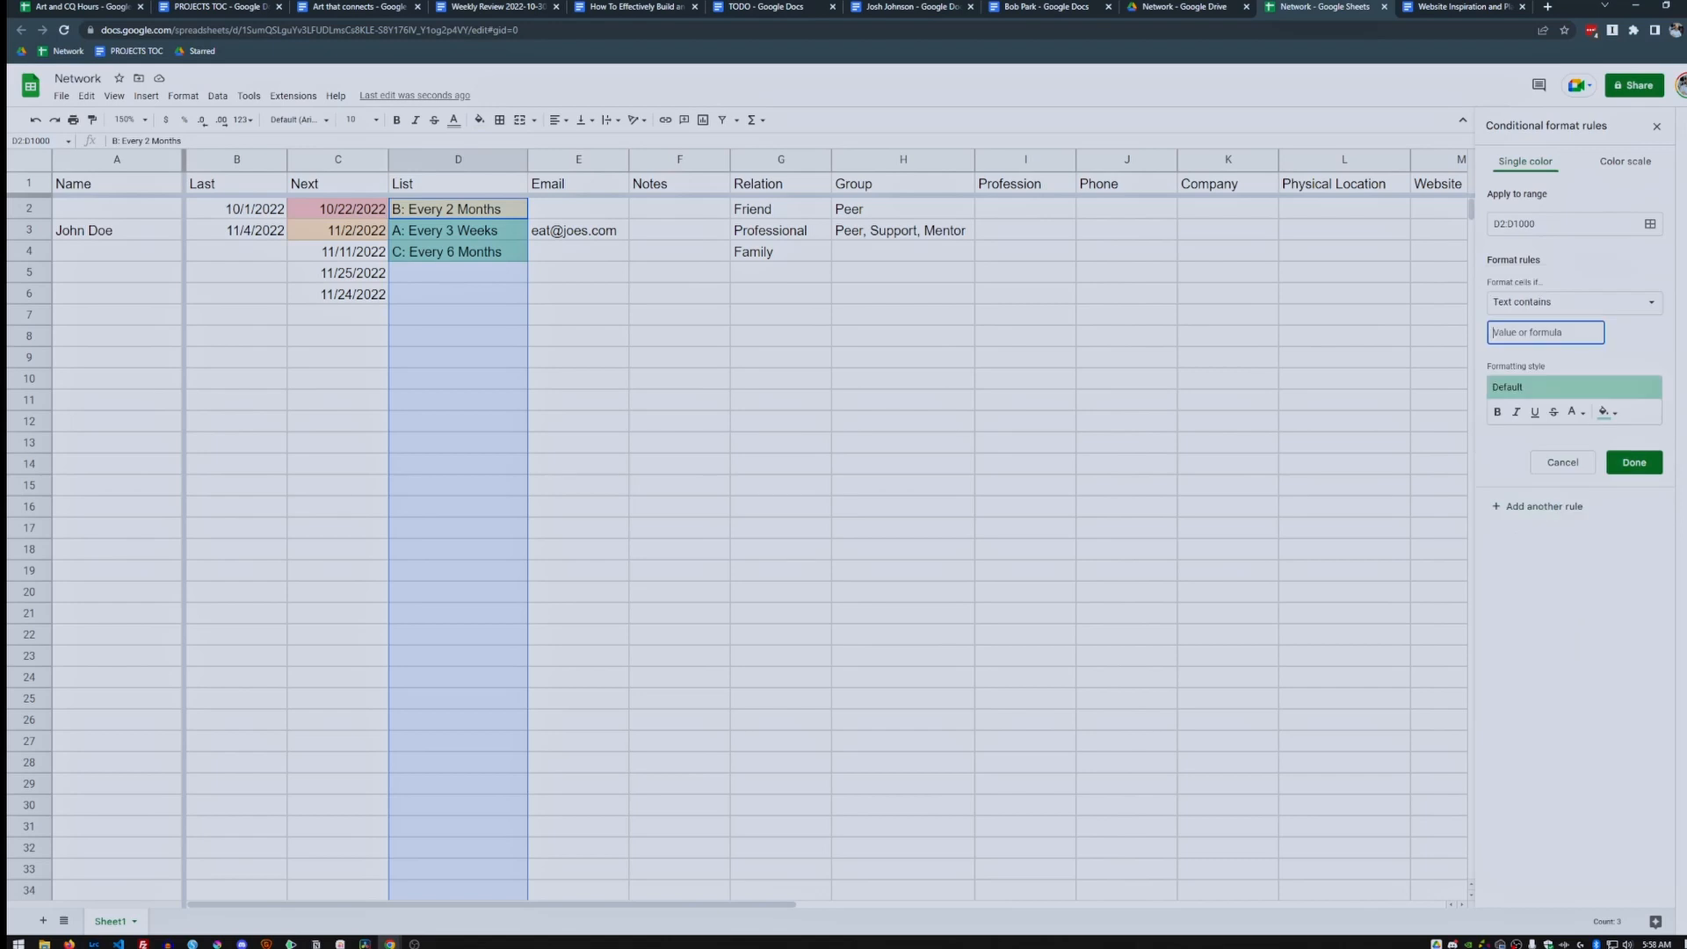
type("C:")
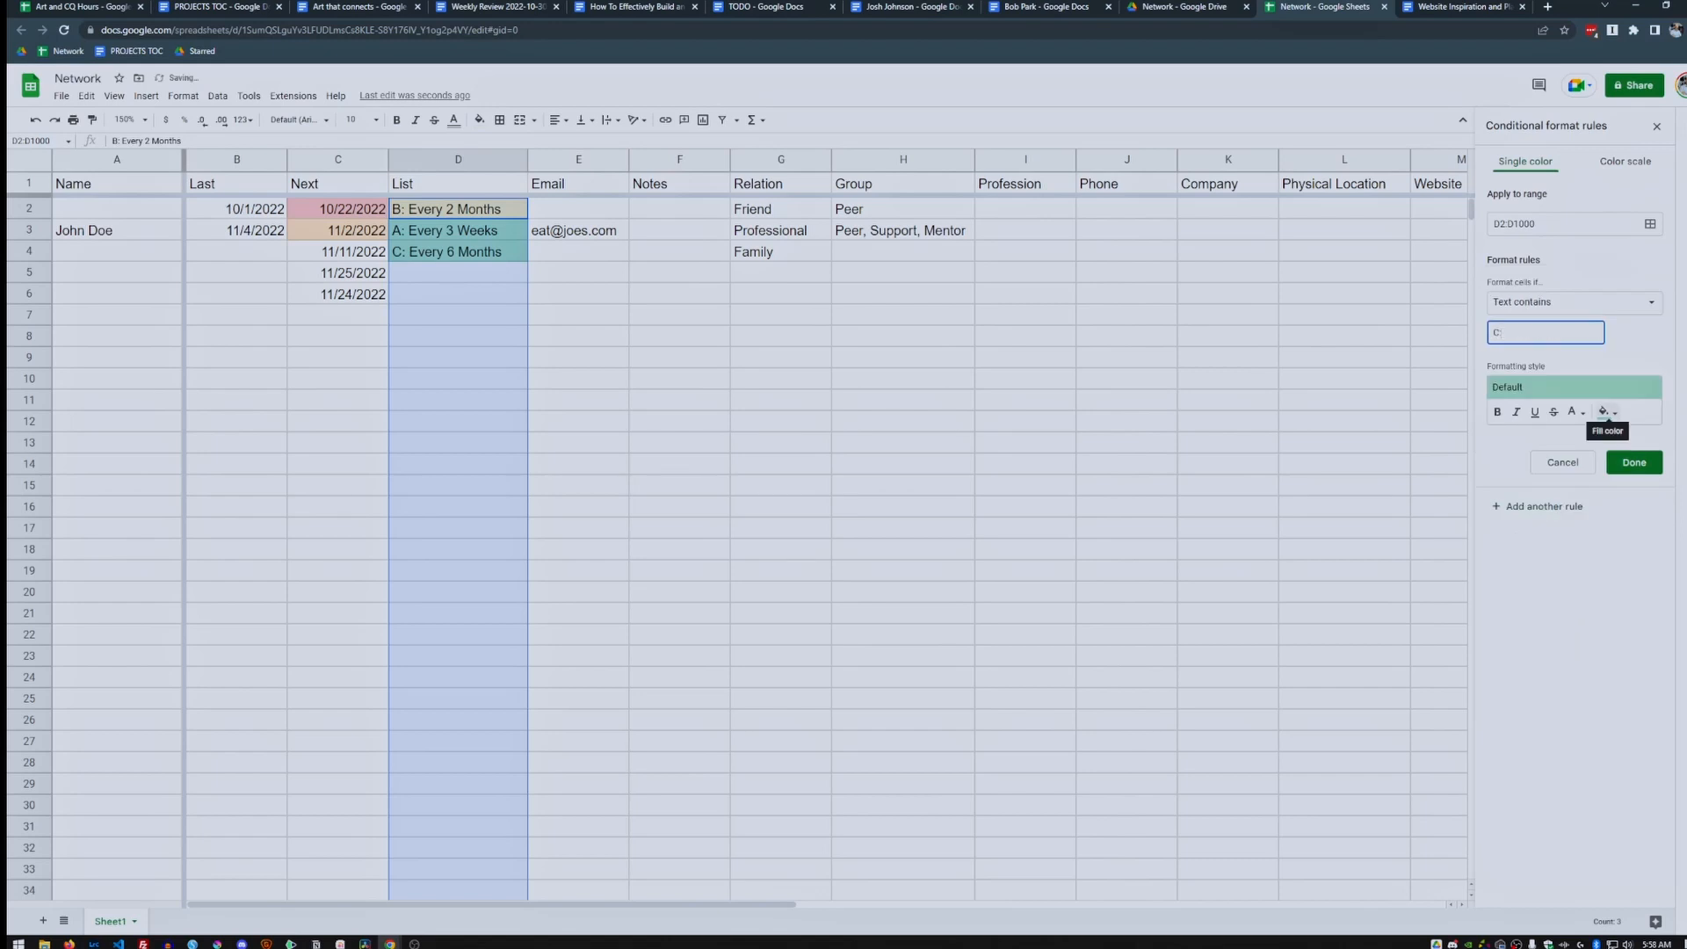
left_click(1574, 412)
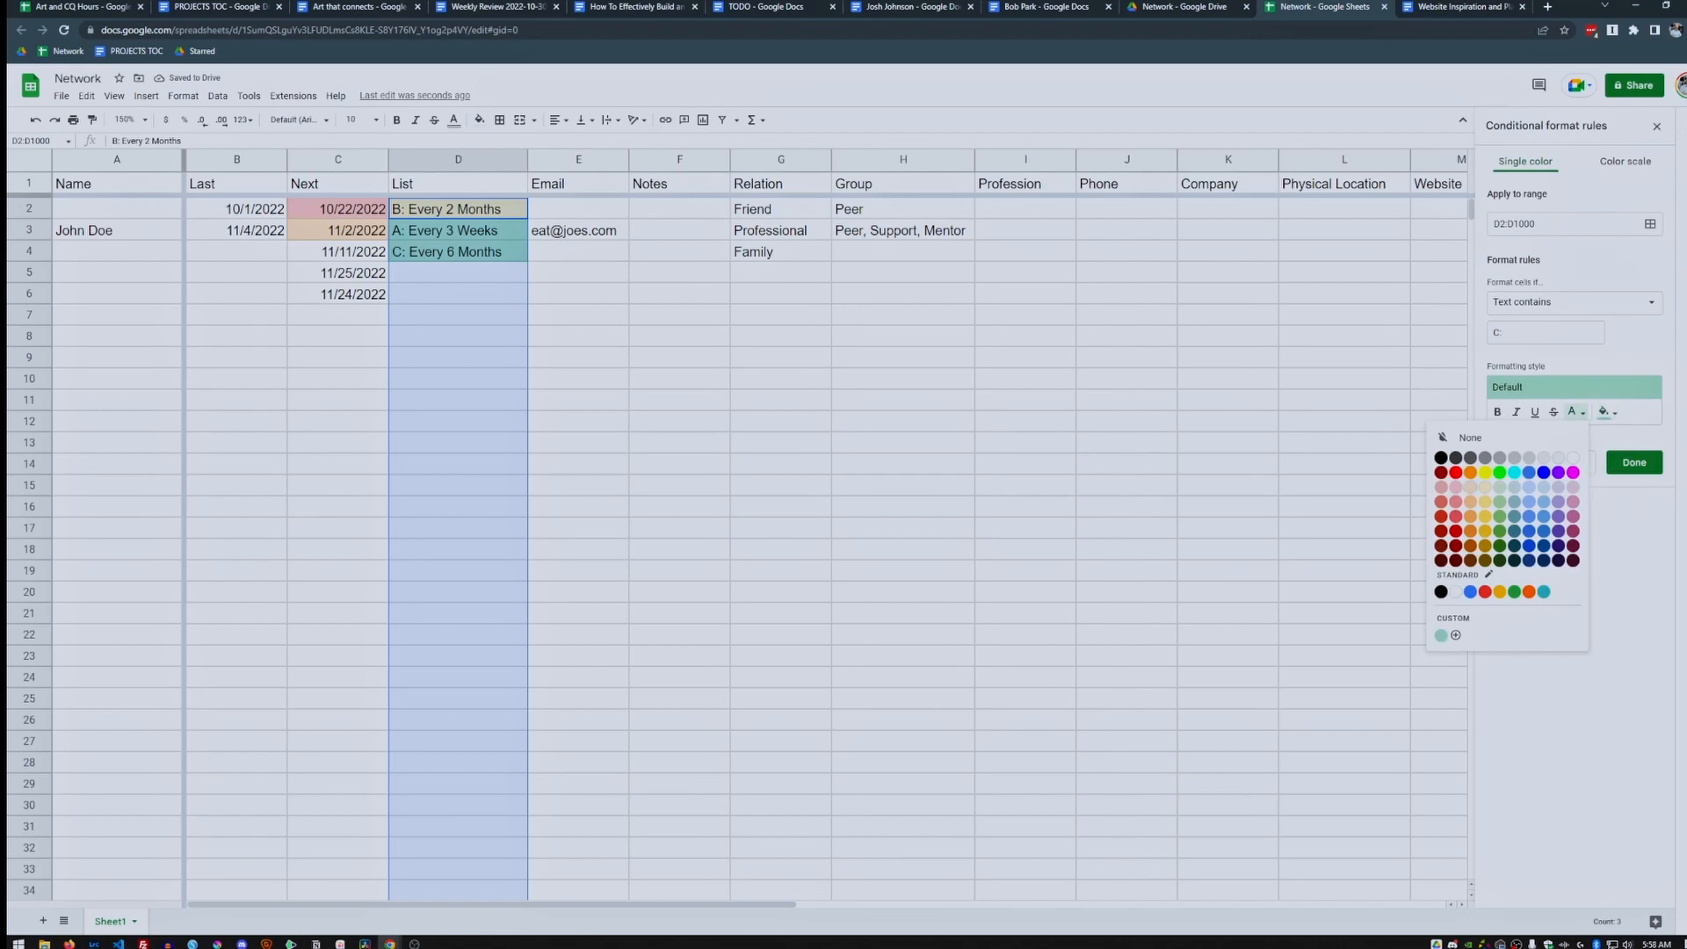
left_click(1456, 487)
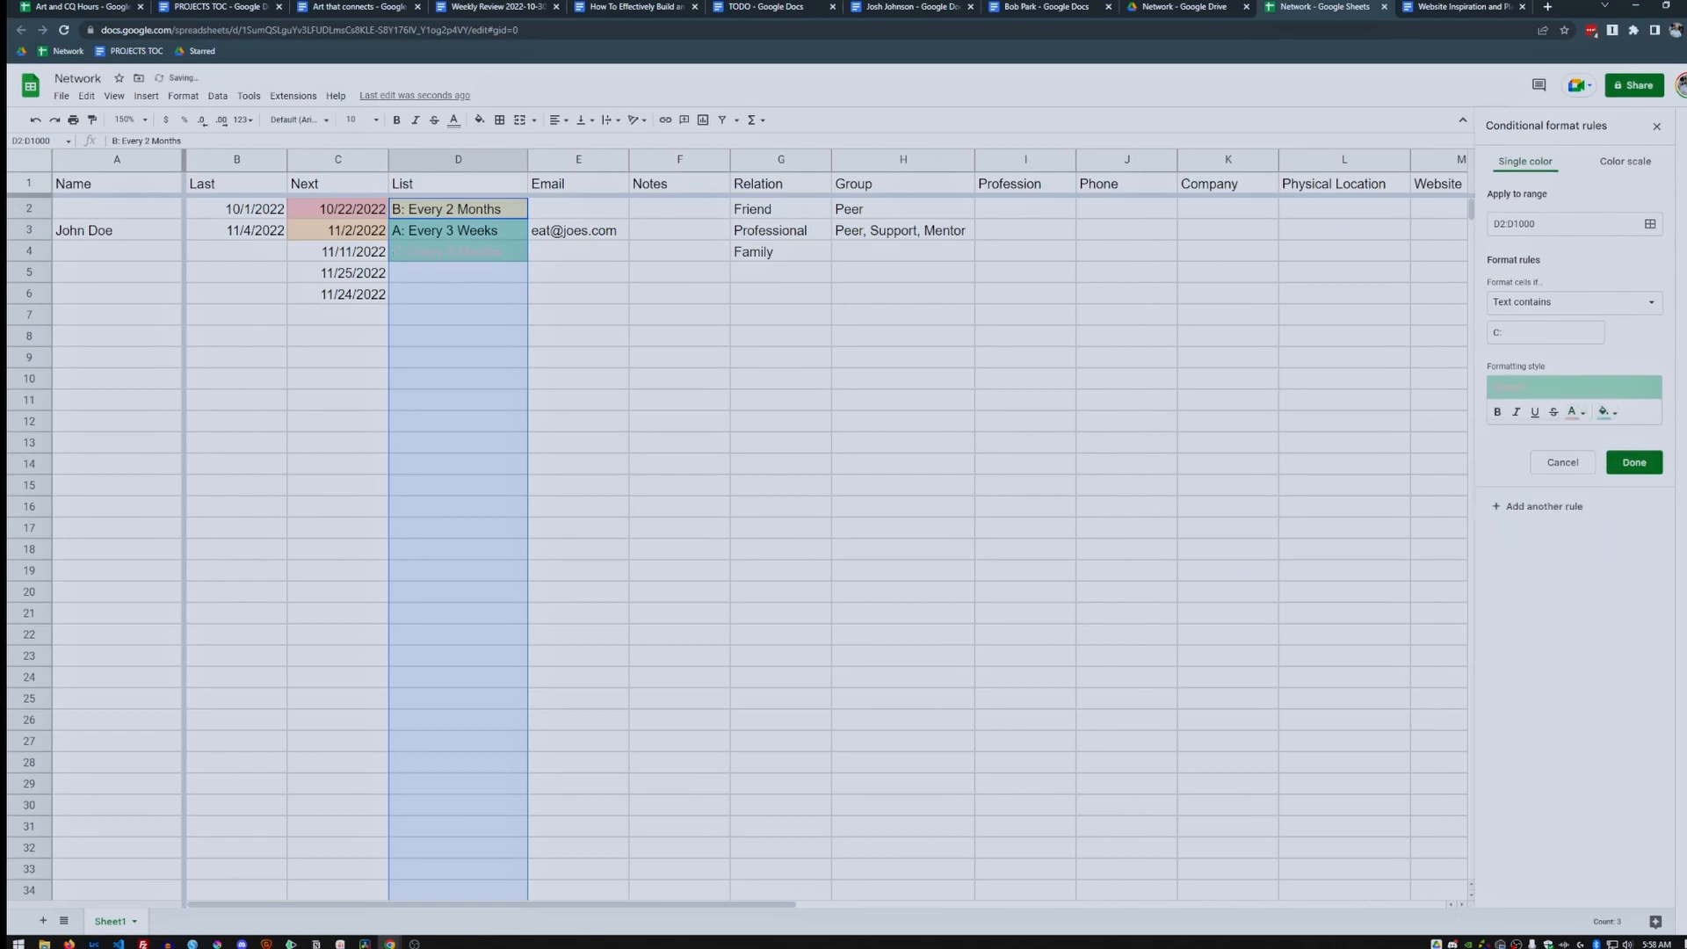
left_click(1574, 412)
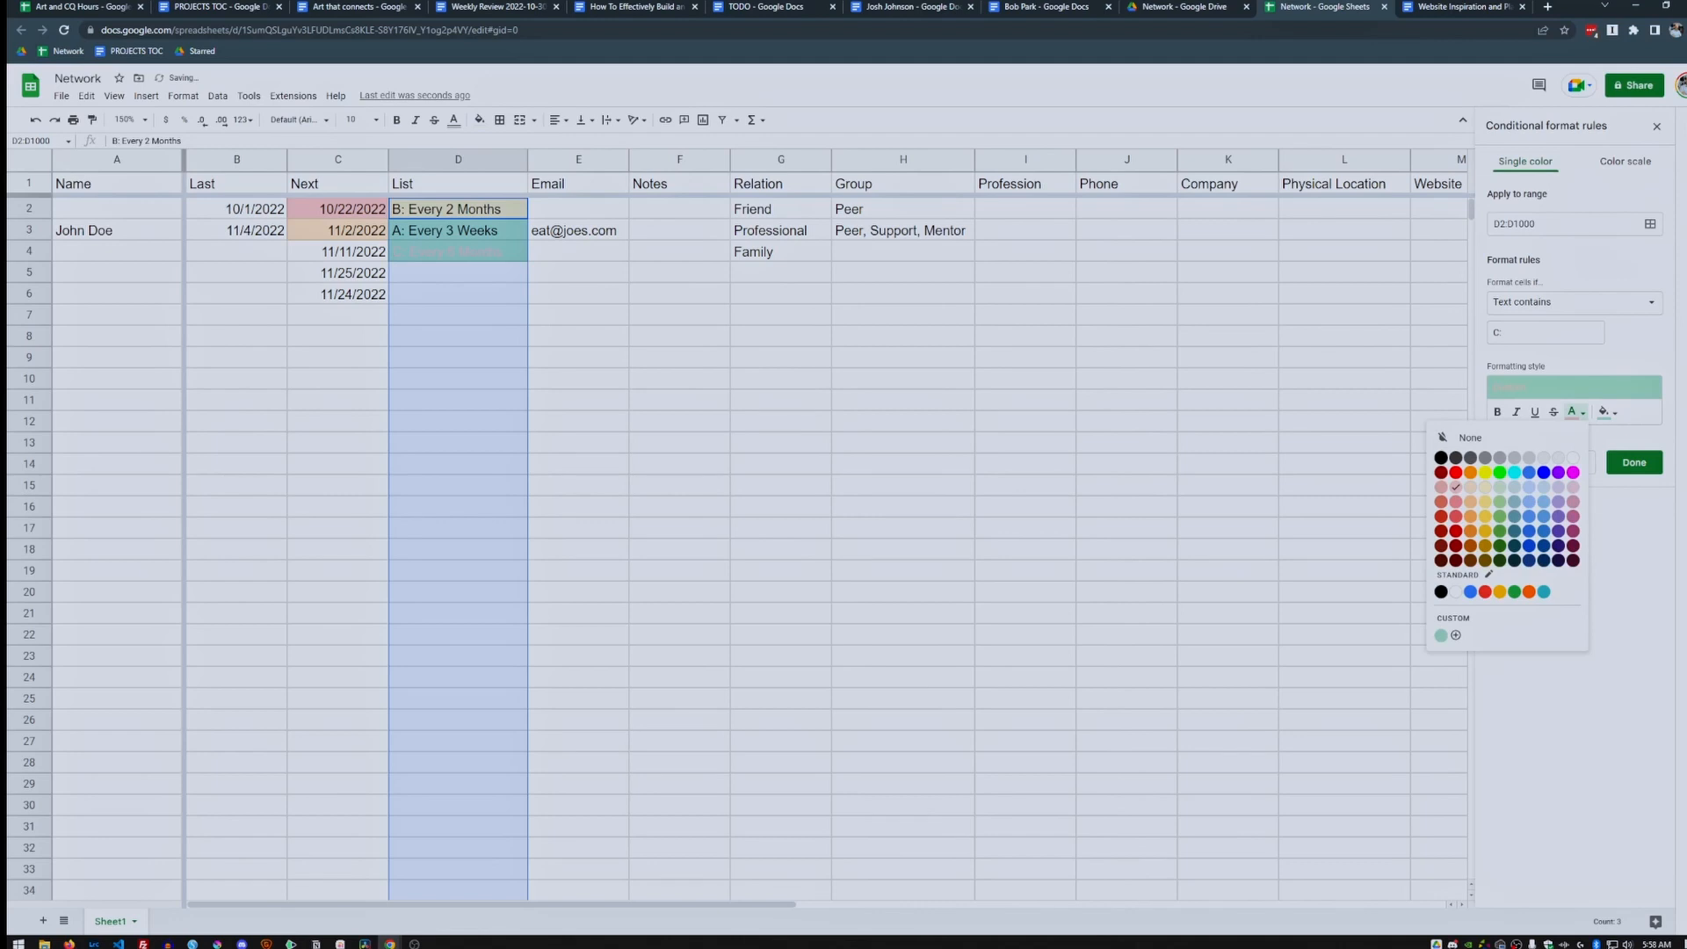
left_click(1441, 457)
left_click(1607, 411)
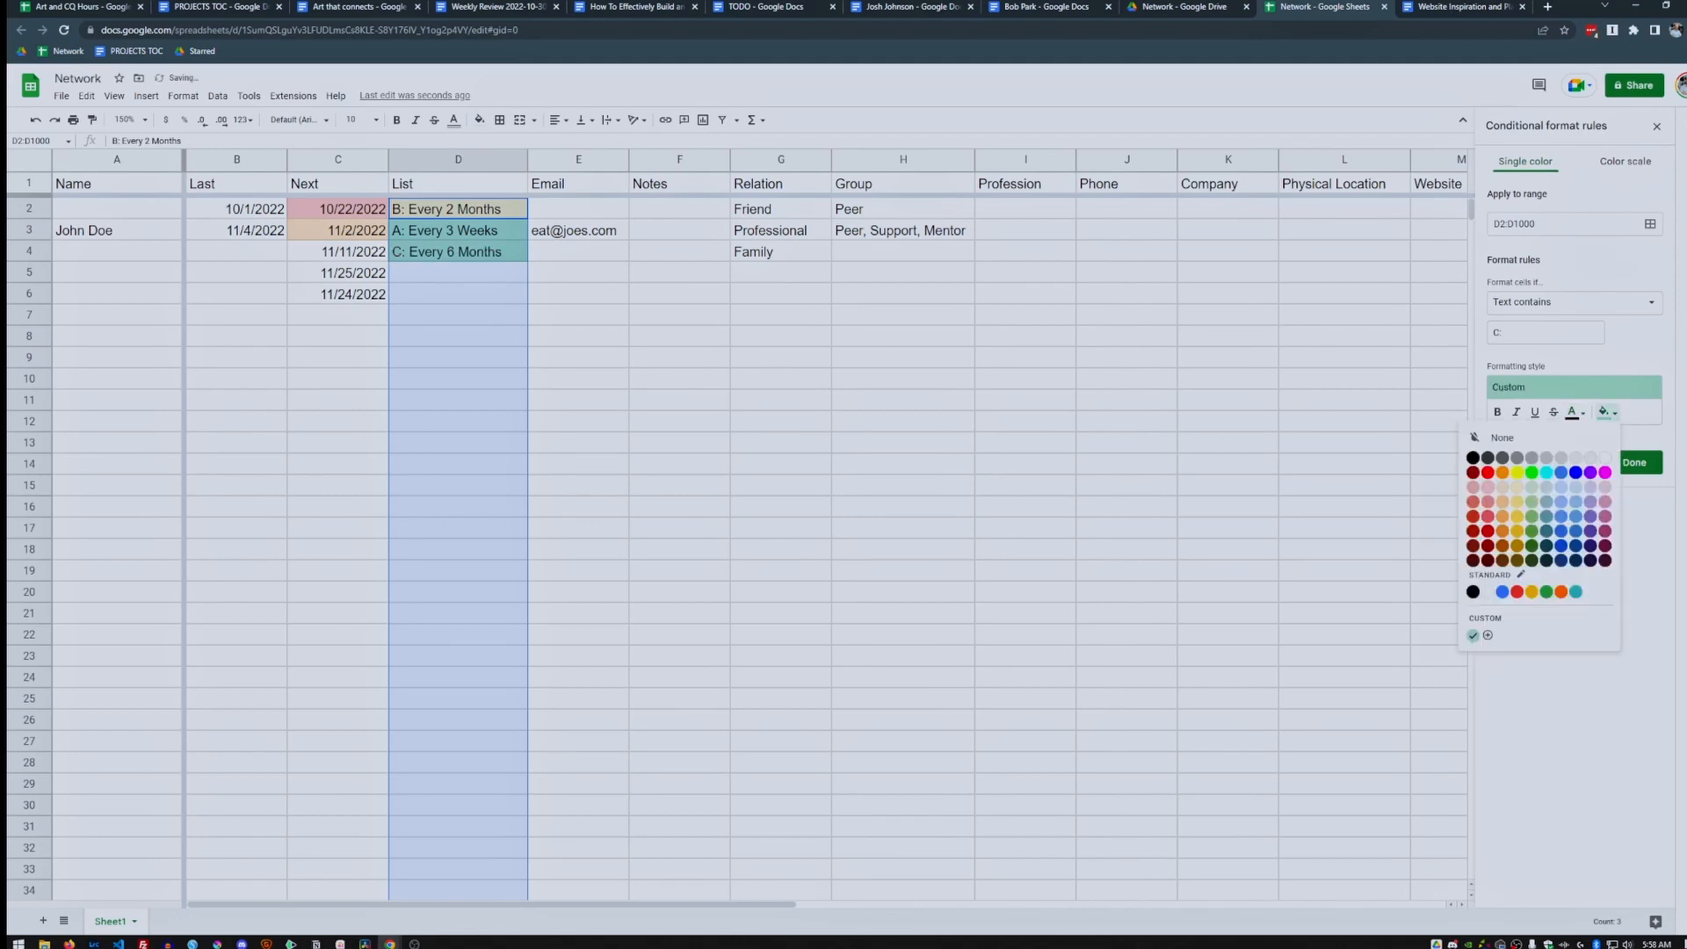
left_click(1488, 487)
left_click(1635, 462)
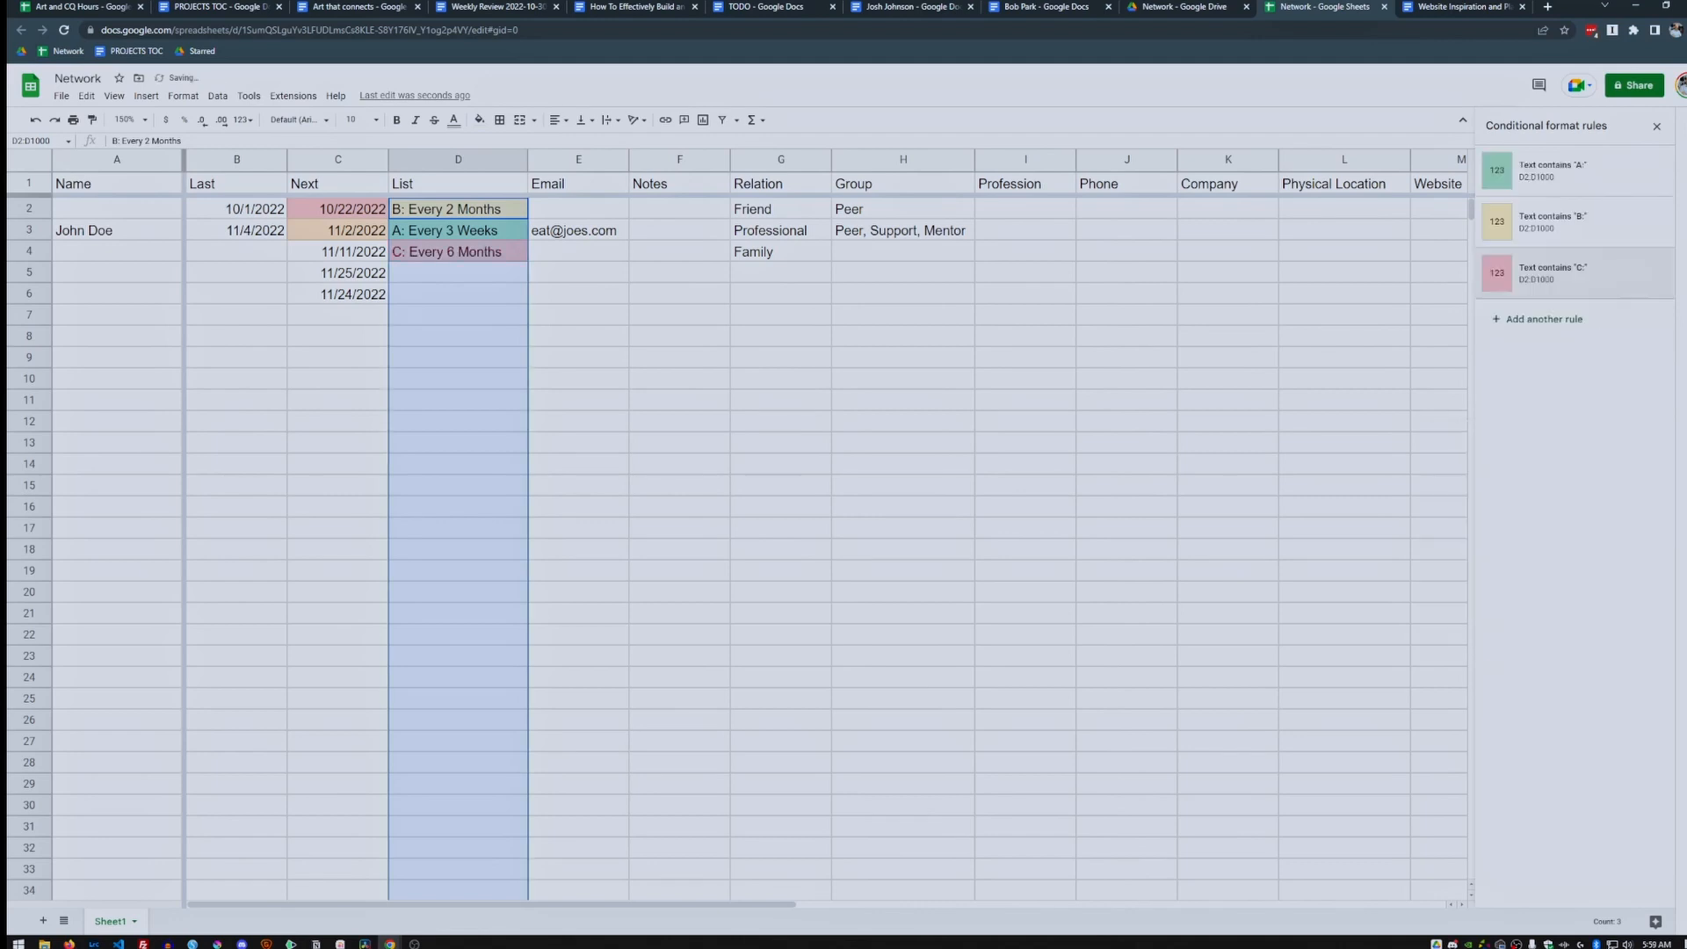
left_click(579, 273)
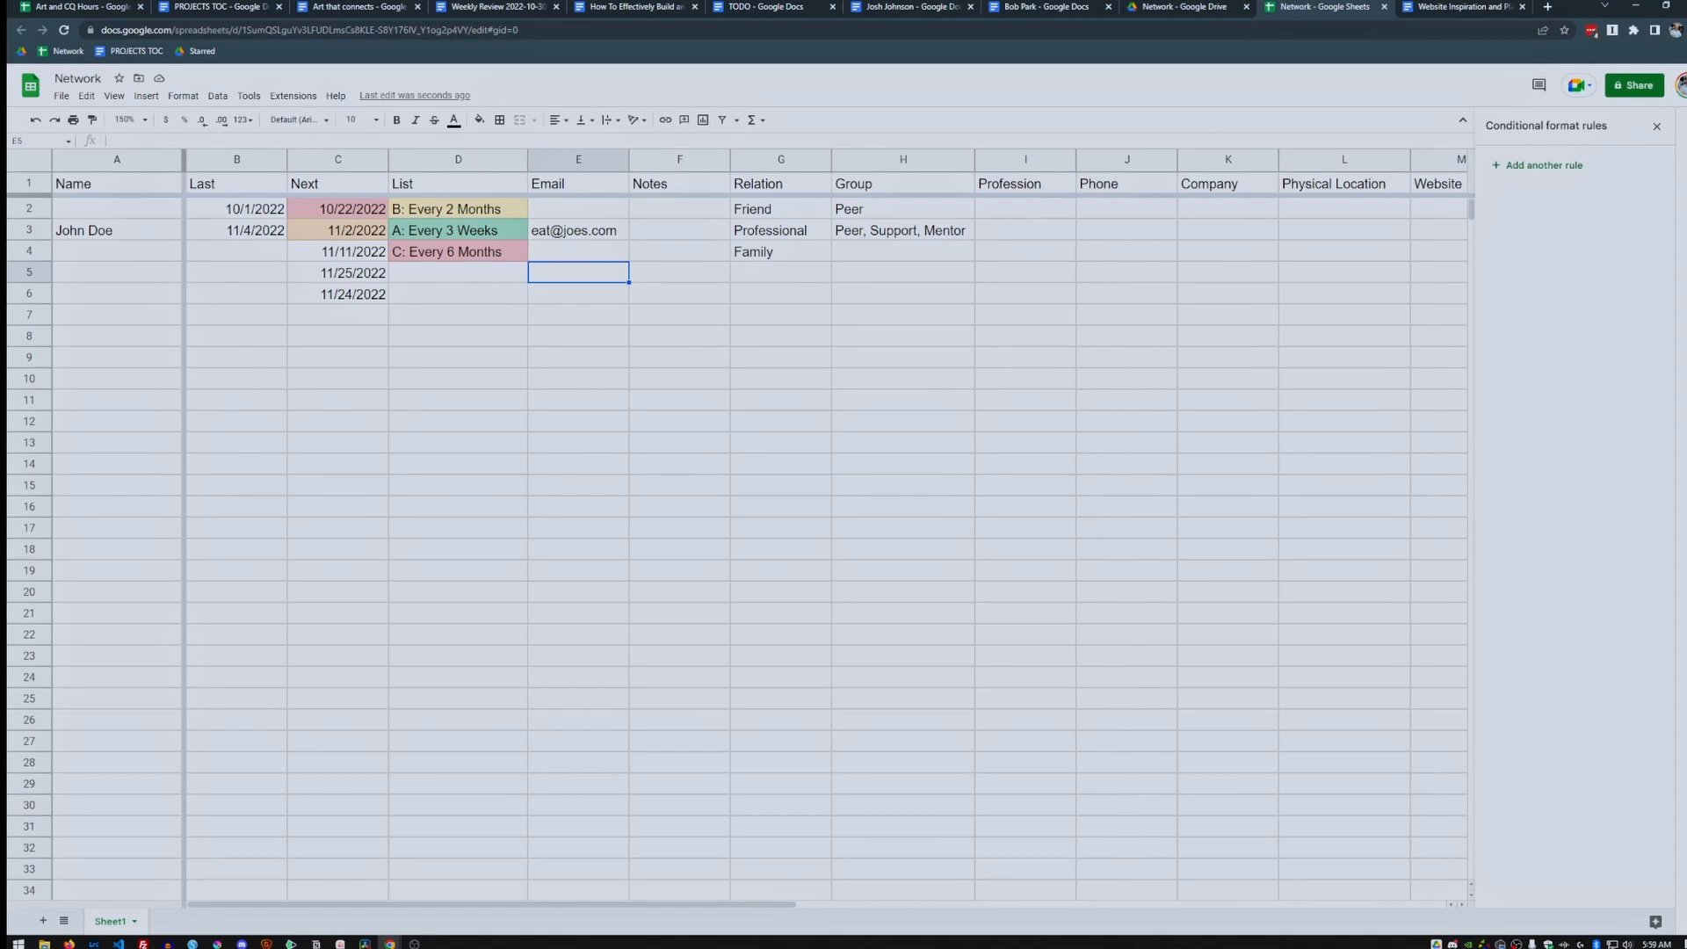
left_click(458, 209)
left_click(458, 230)
left_click(458, 253)
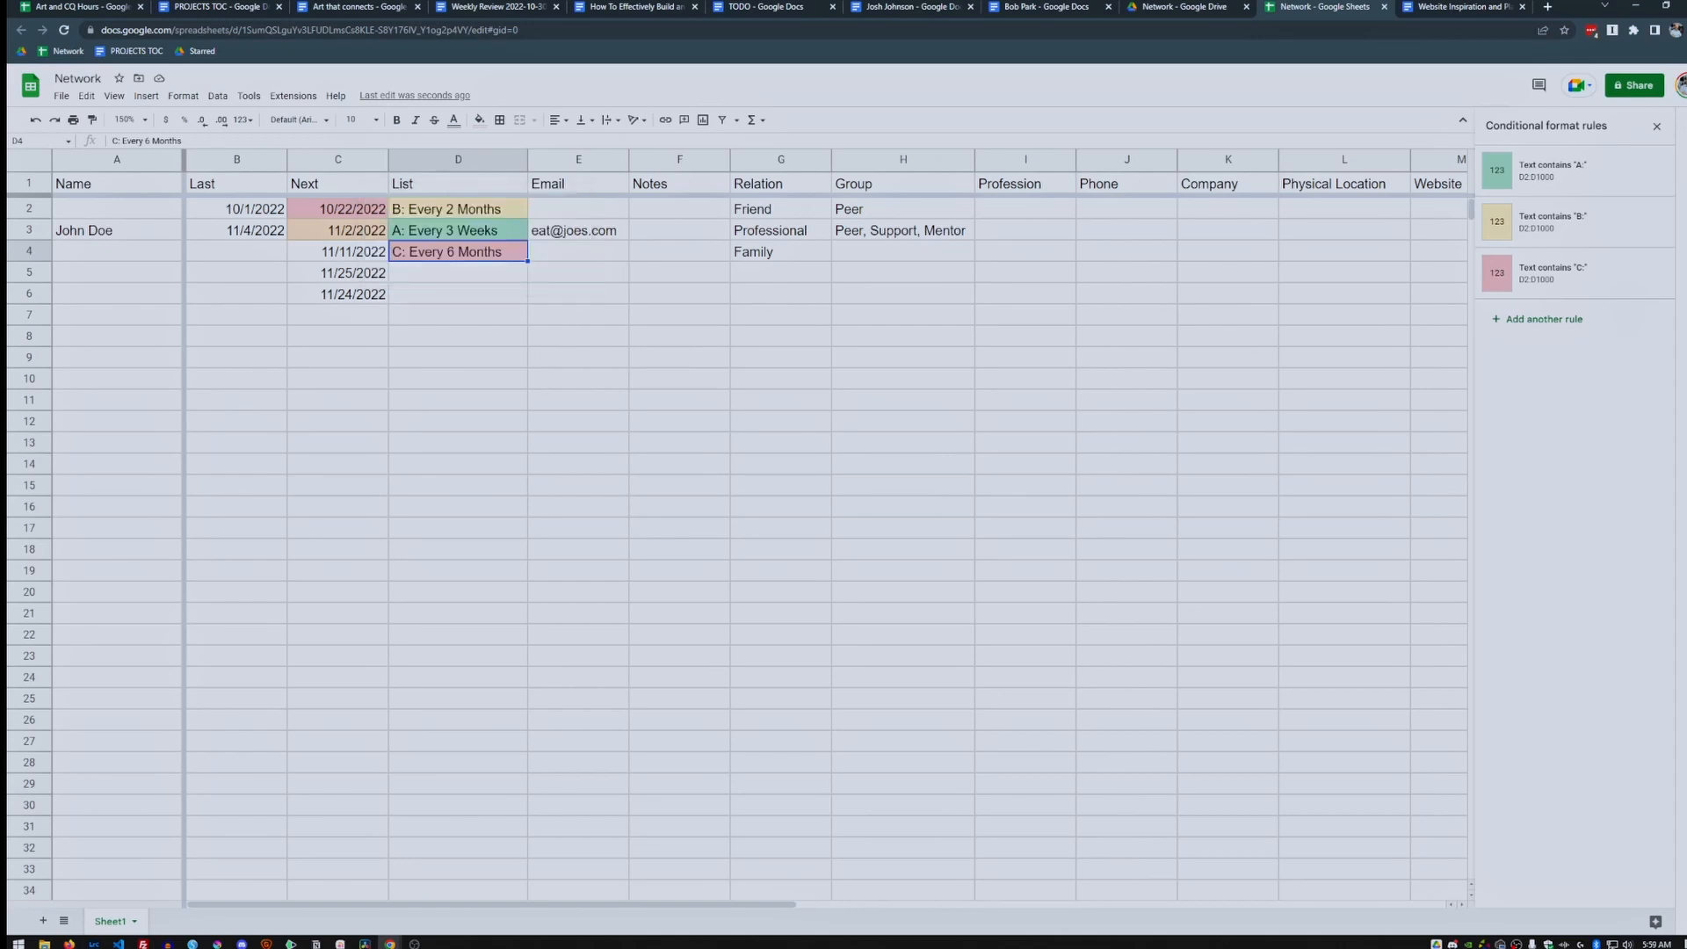
left_click(680, 230)
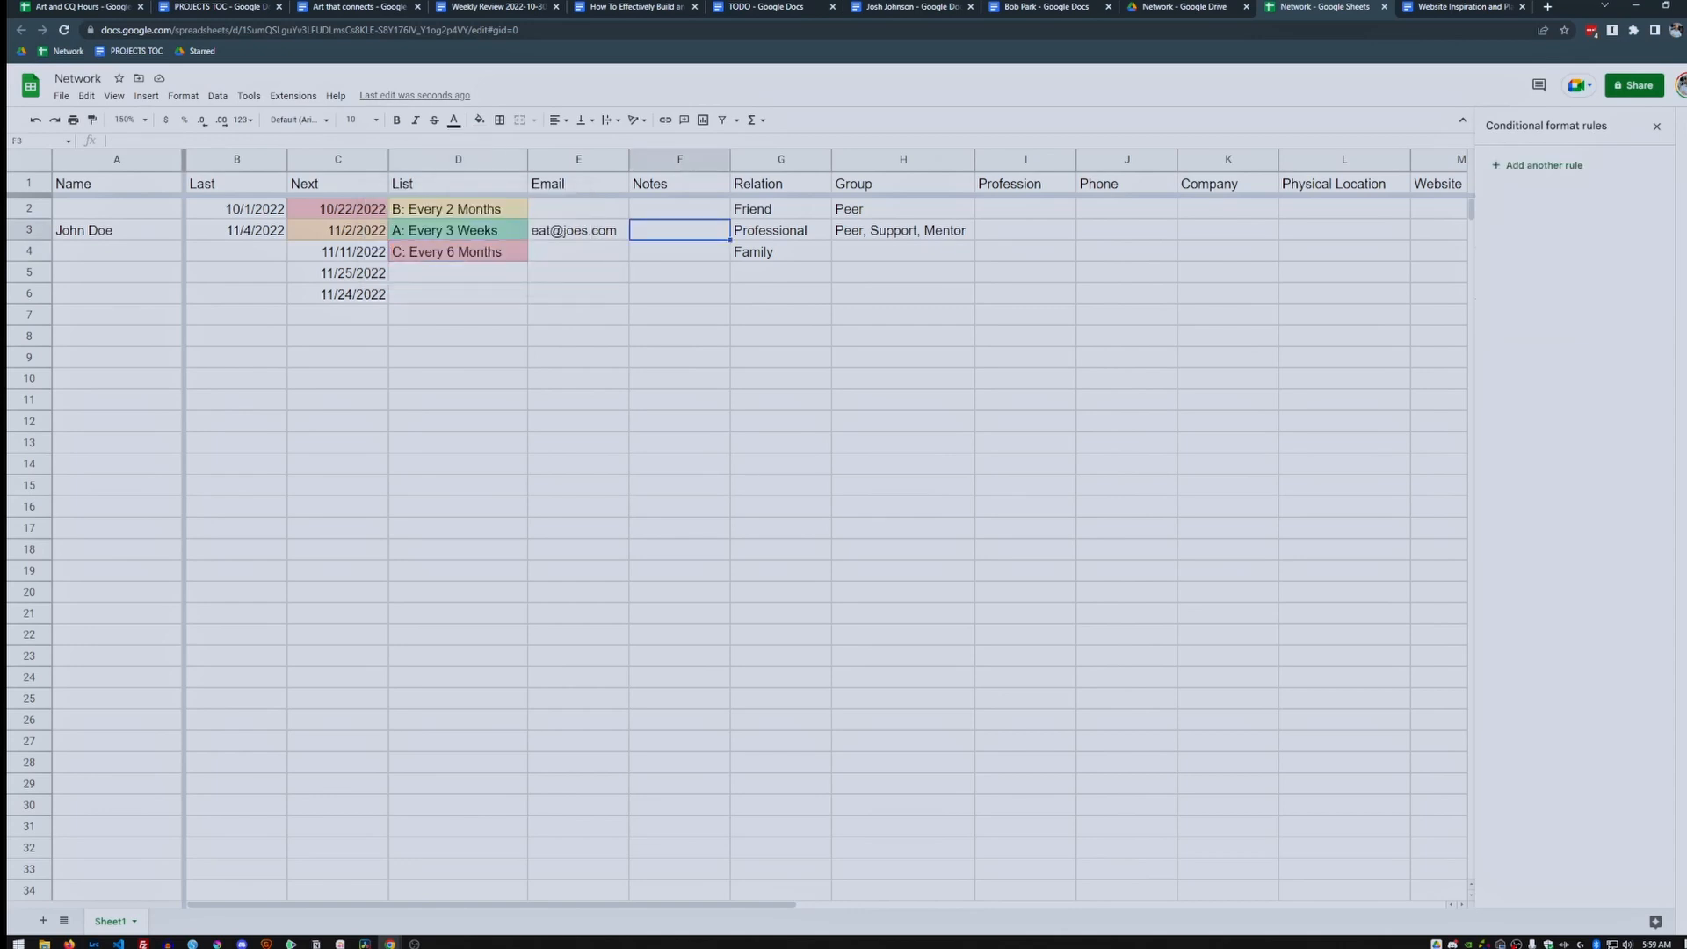
mouse_move(576, 231)
key("BackSpace")
key("Up")
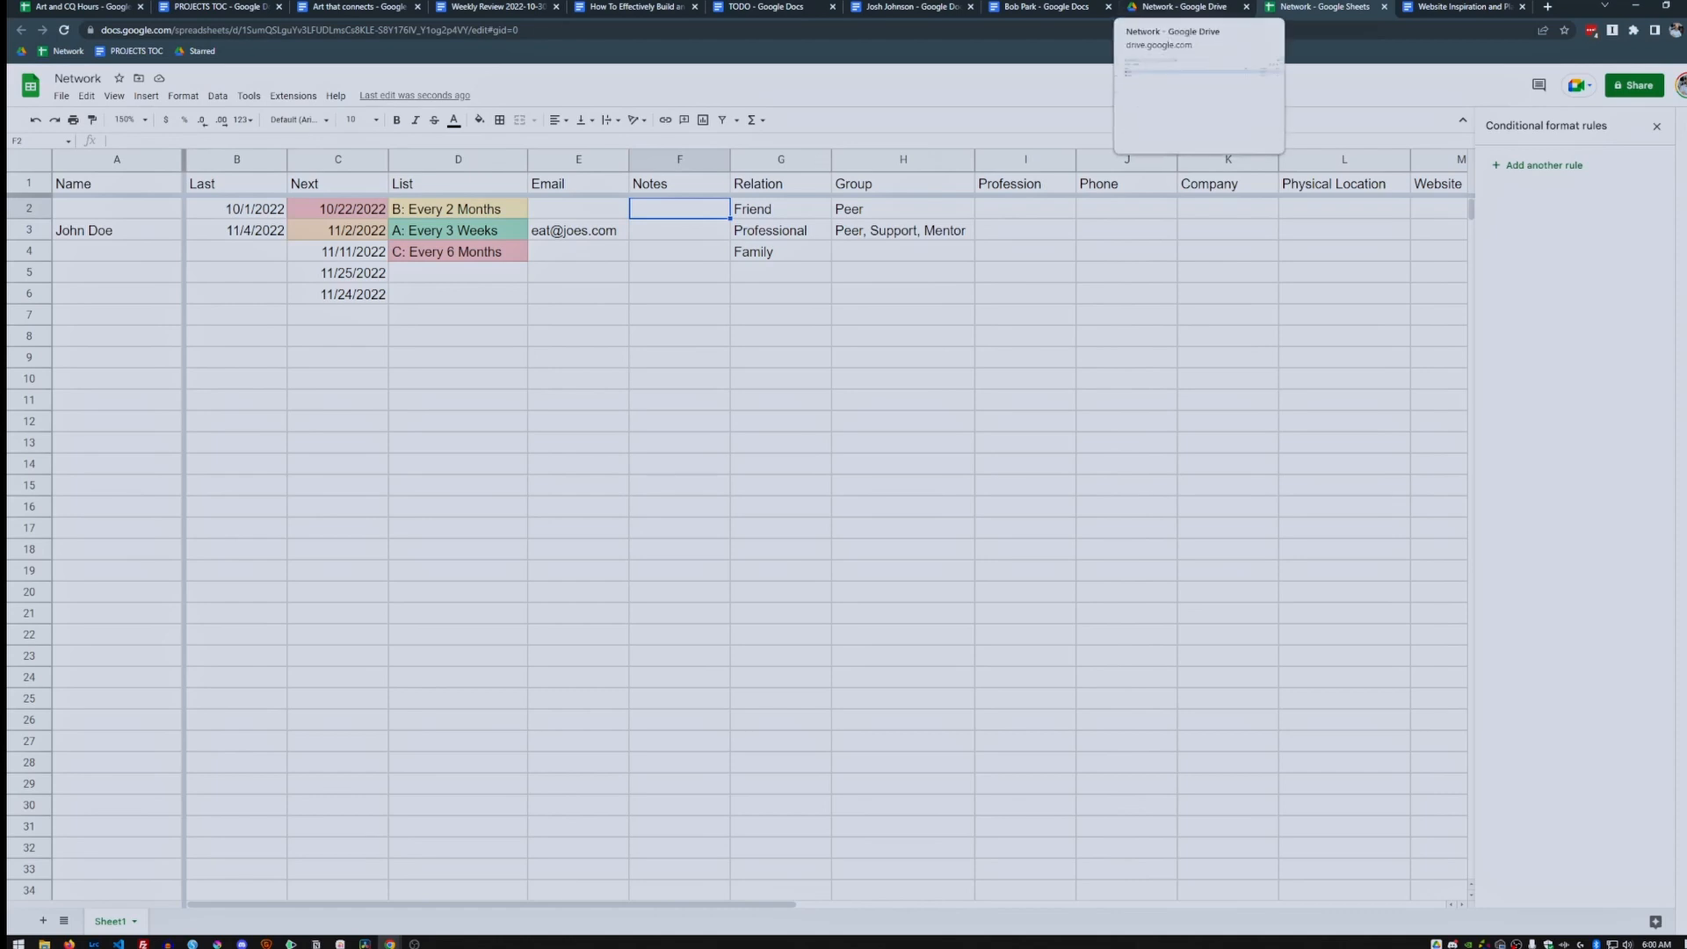
left_click(1185, 7)
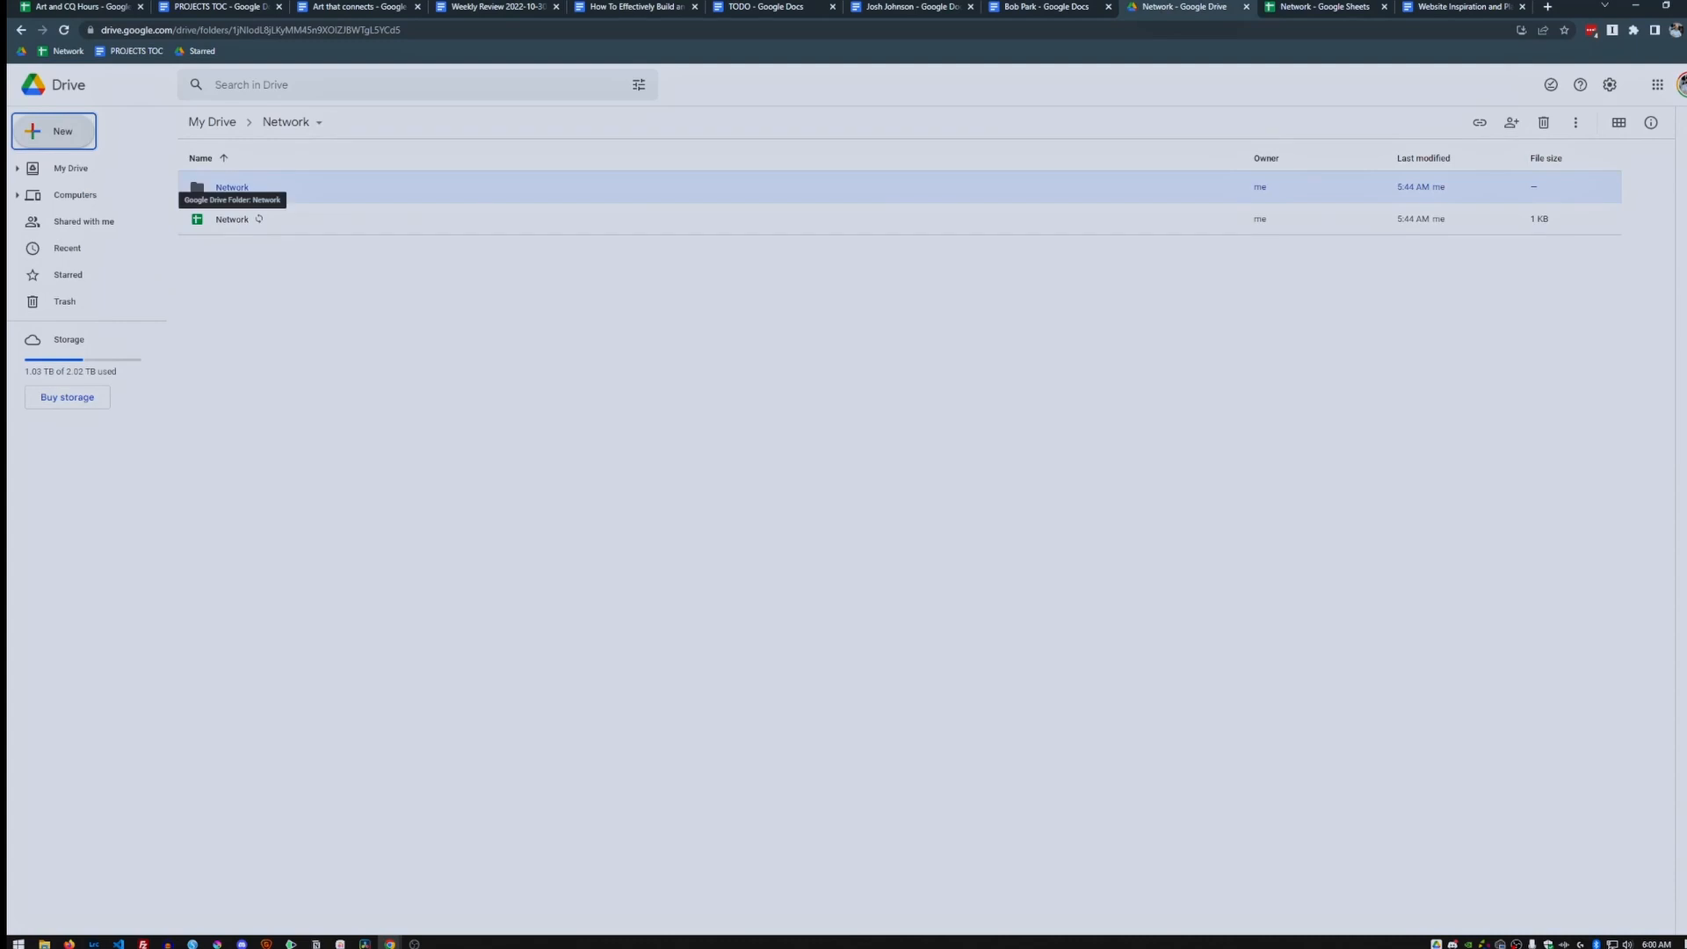
Open the nested Network subfolder and create a blank Google Docs document in it.
key("Escape")
double_click(215, 187)
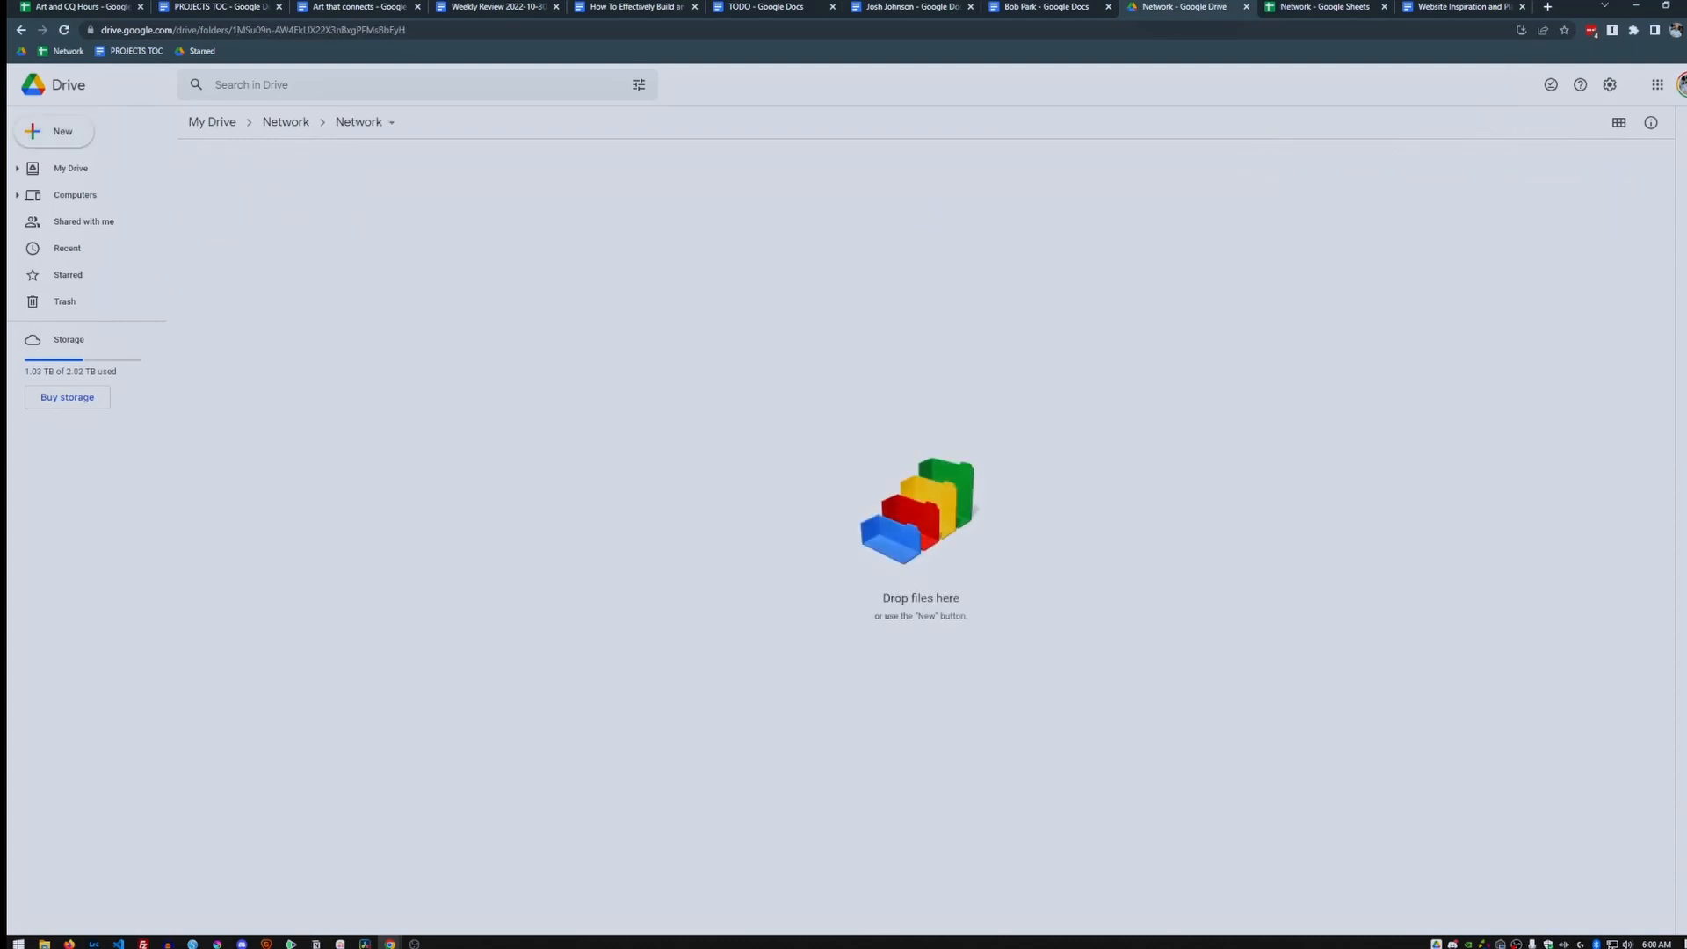
left_click(54, 131)
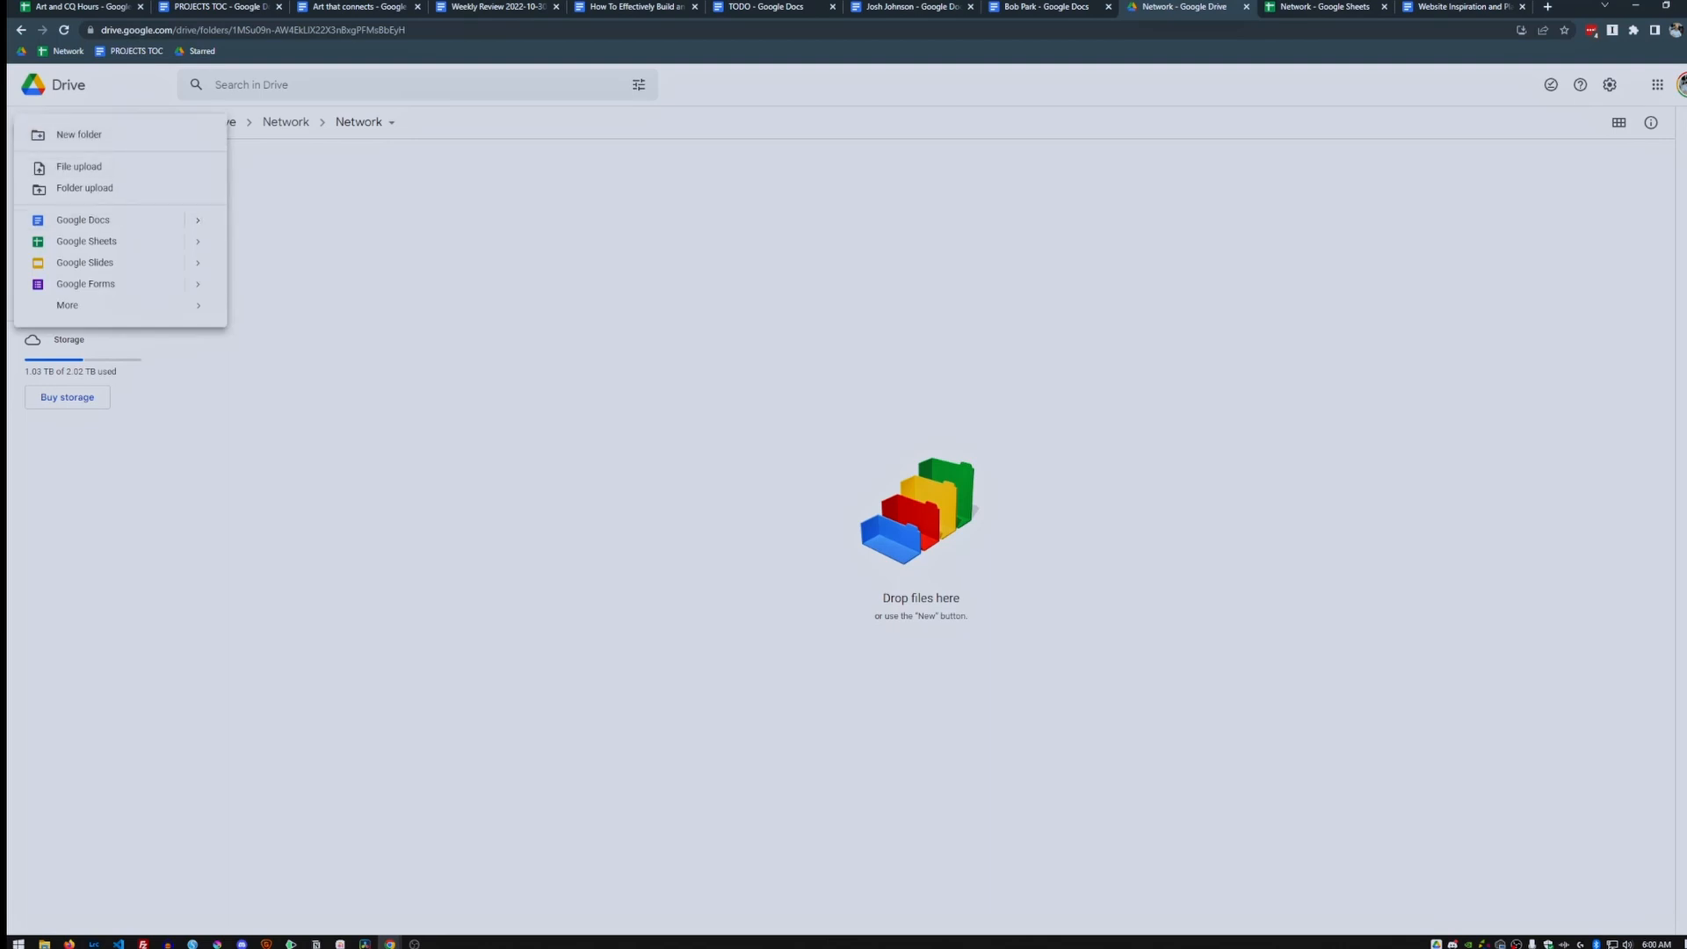
left_click(334, 237)
left_click(54, 131)
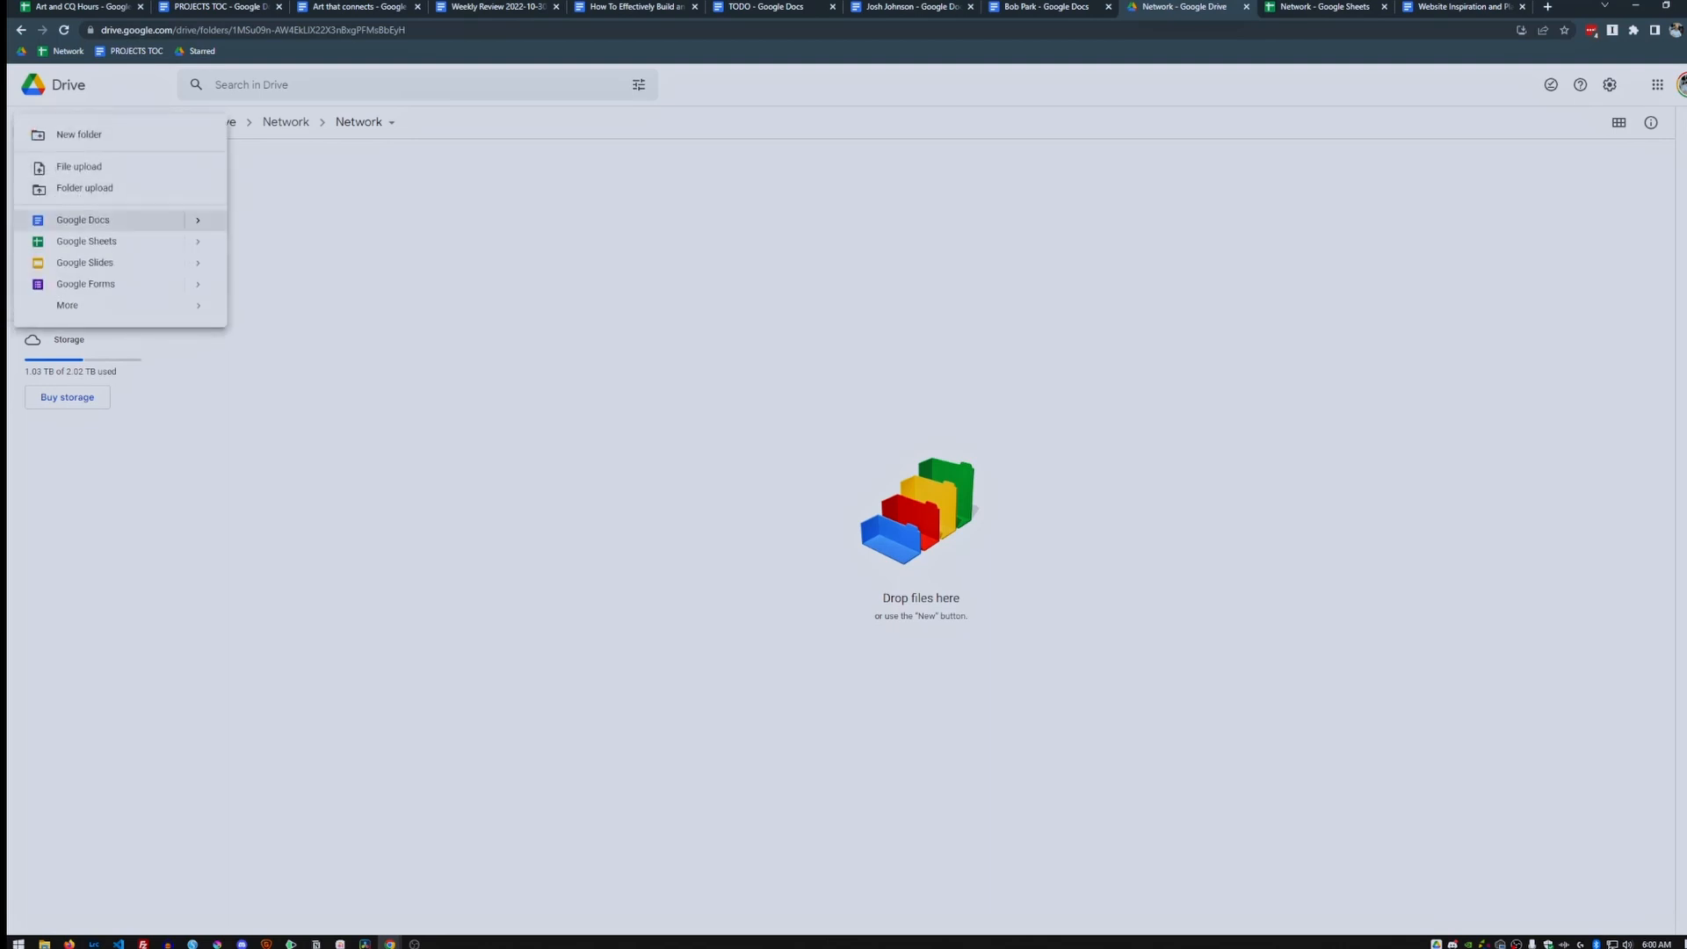
left_click(84, 219)
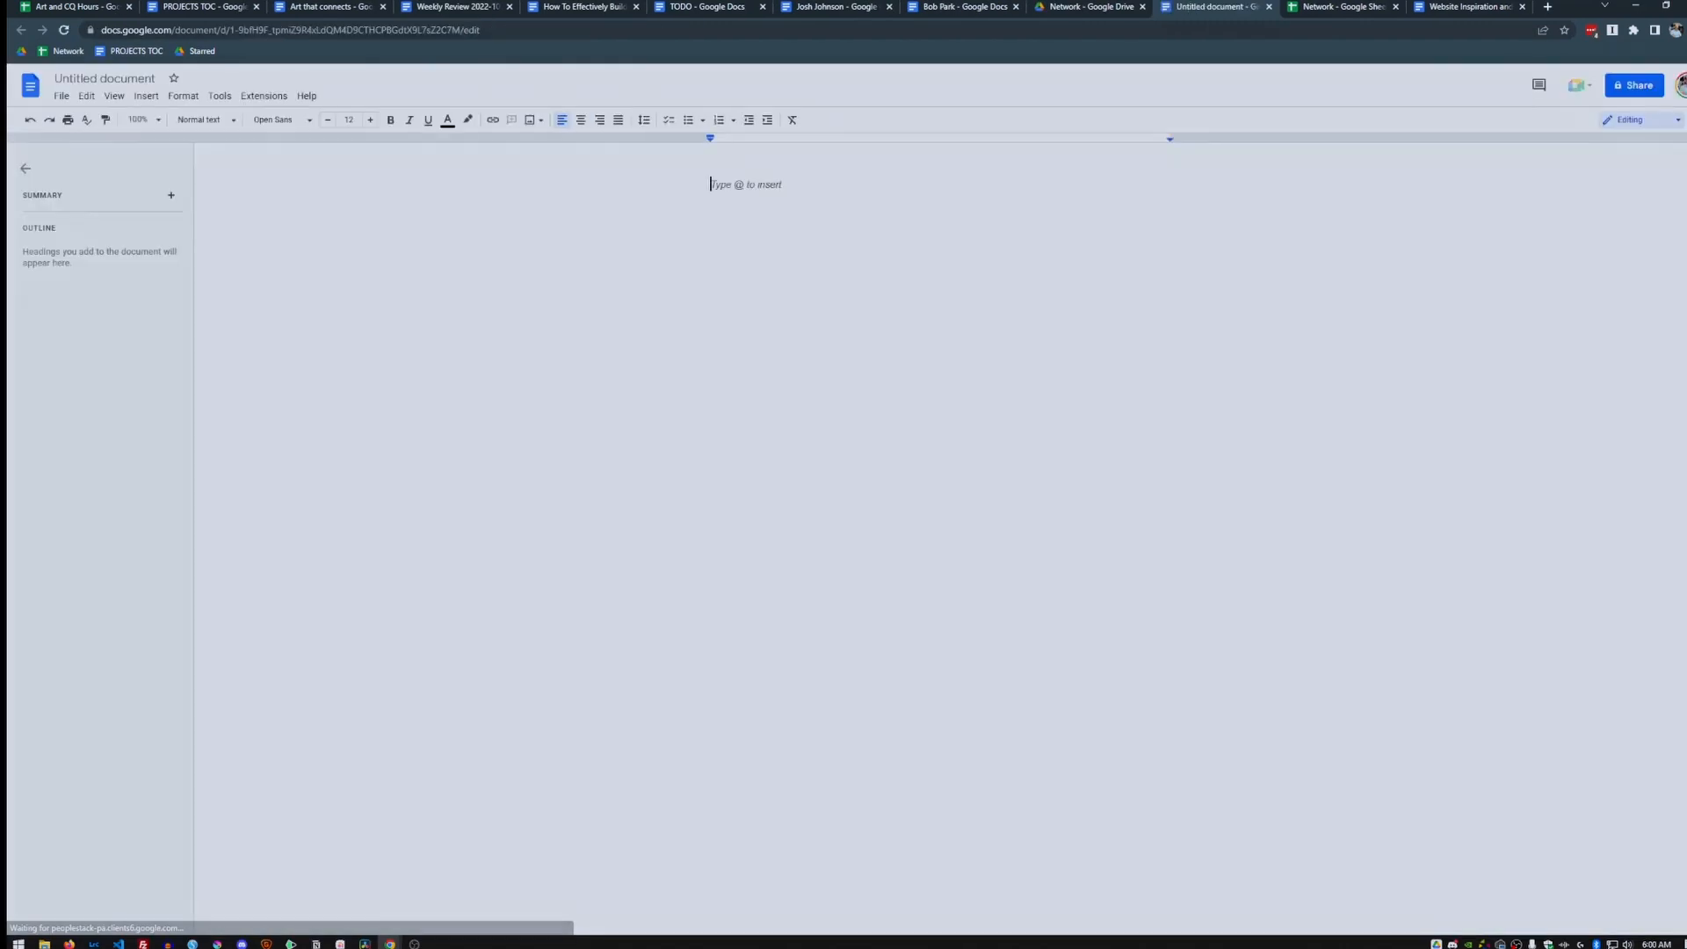
Type 'John Doe' in Title style and name the document 'John Doe'.
type("John Doe")
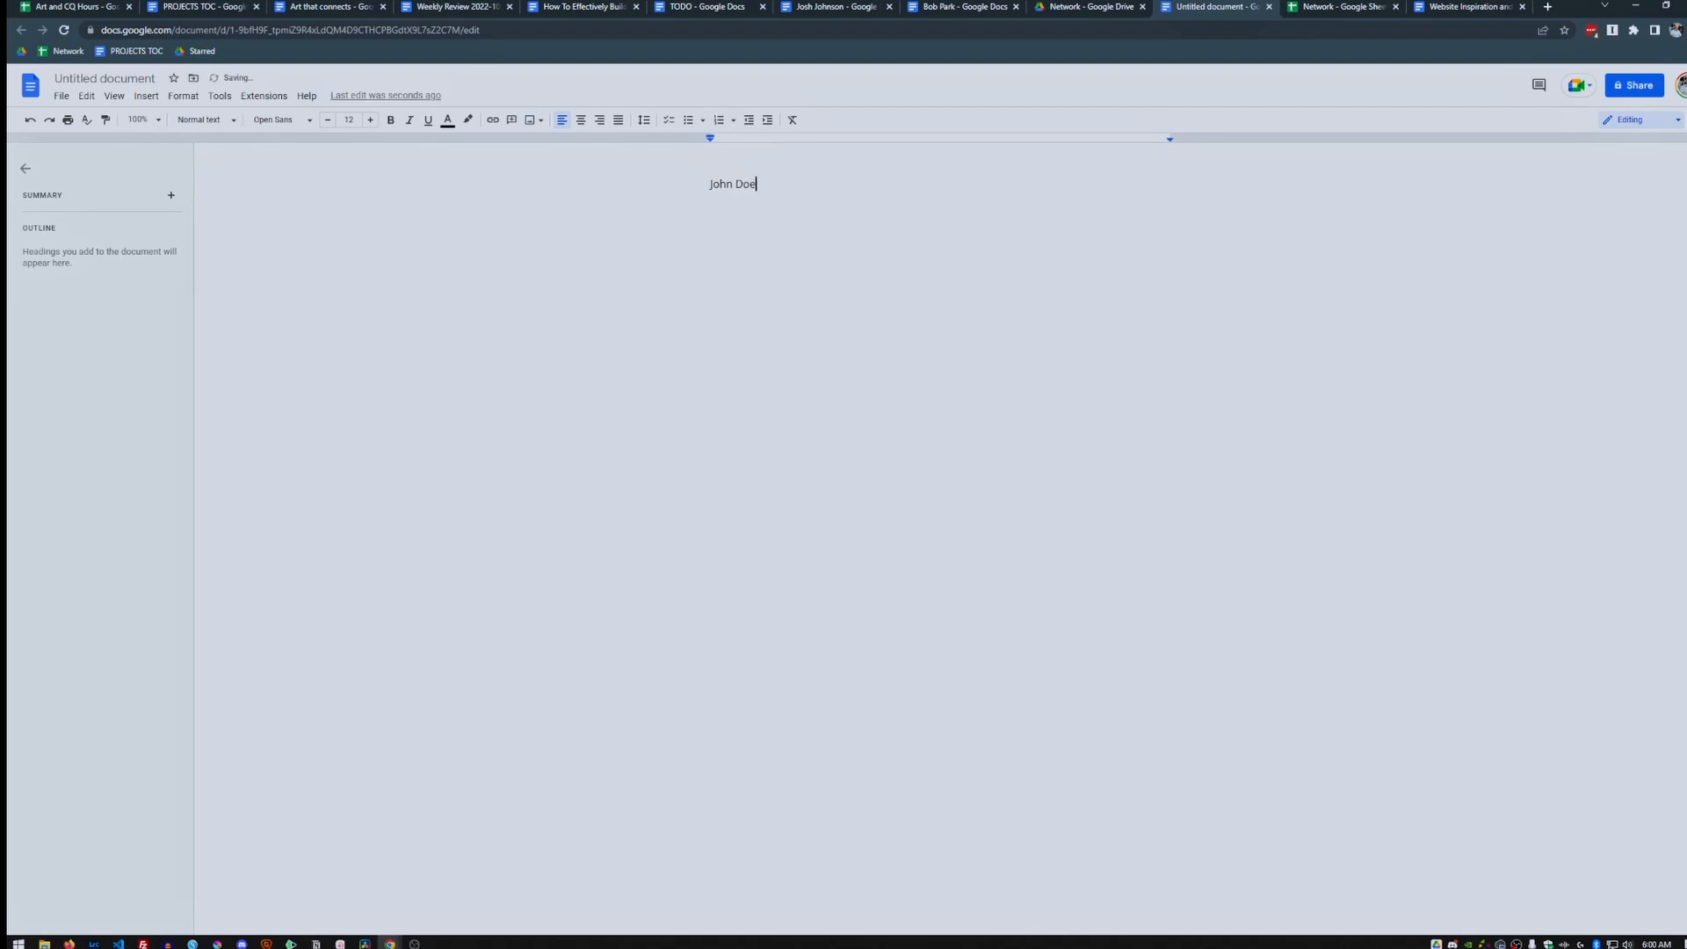
left_click(224, 120)
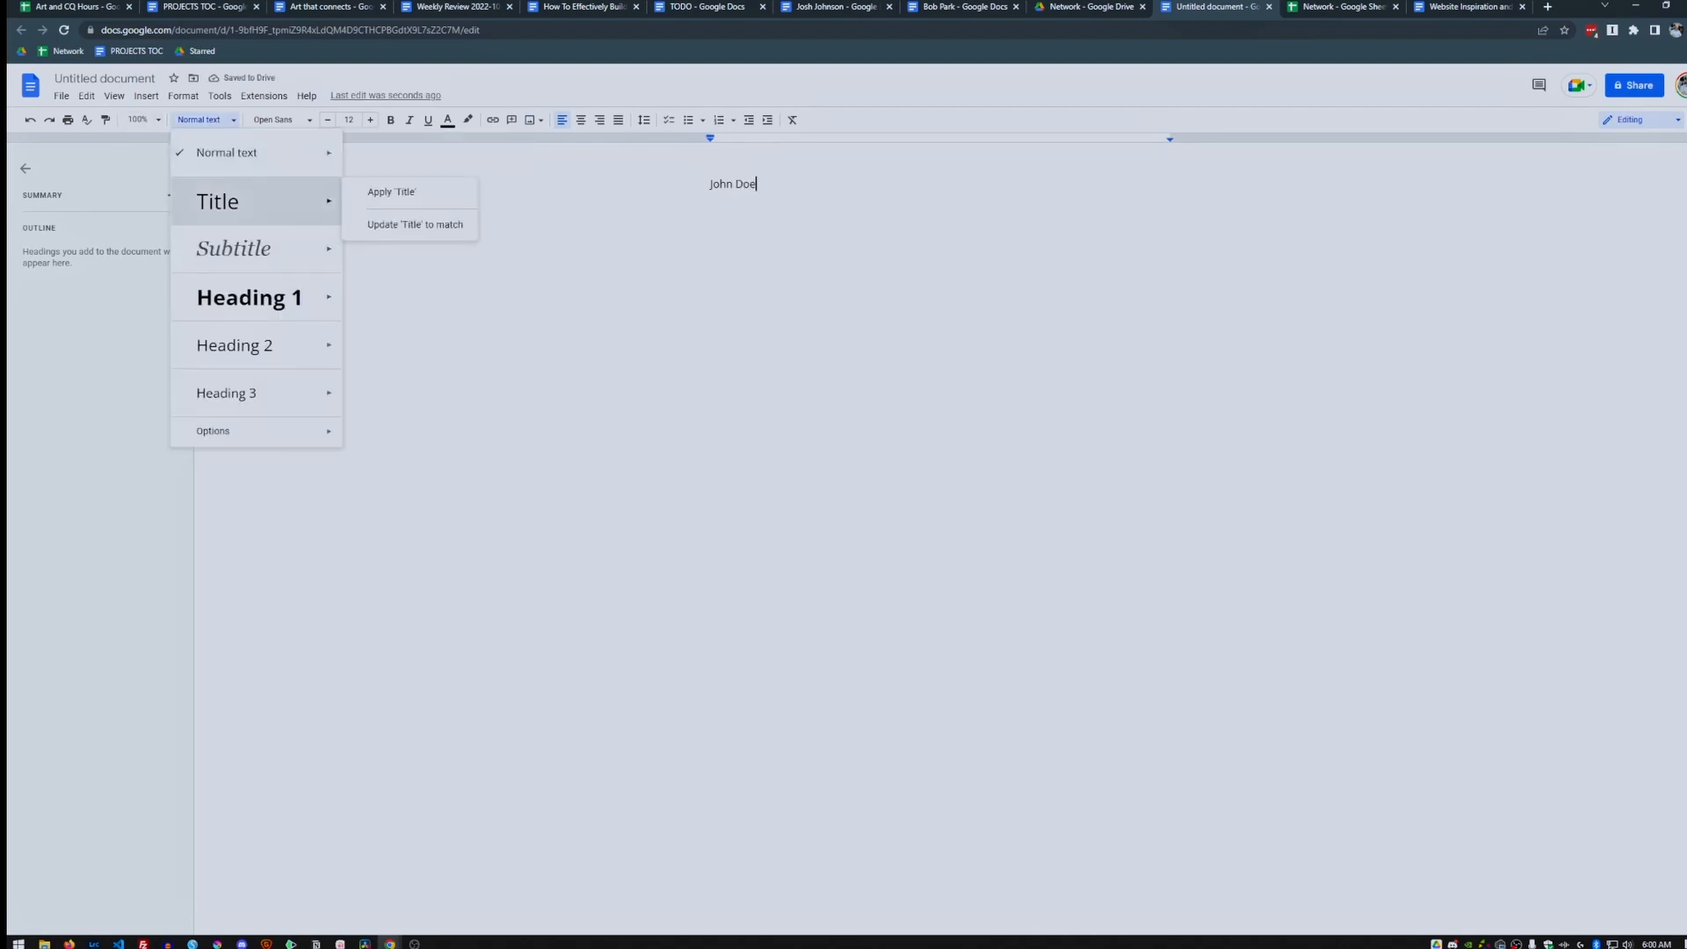
left_click(218, 202)
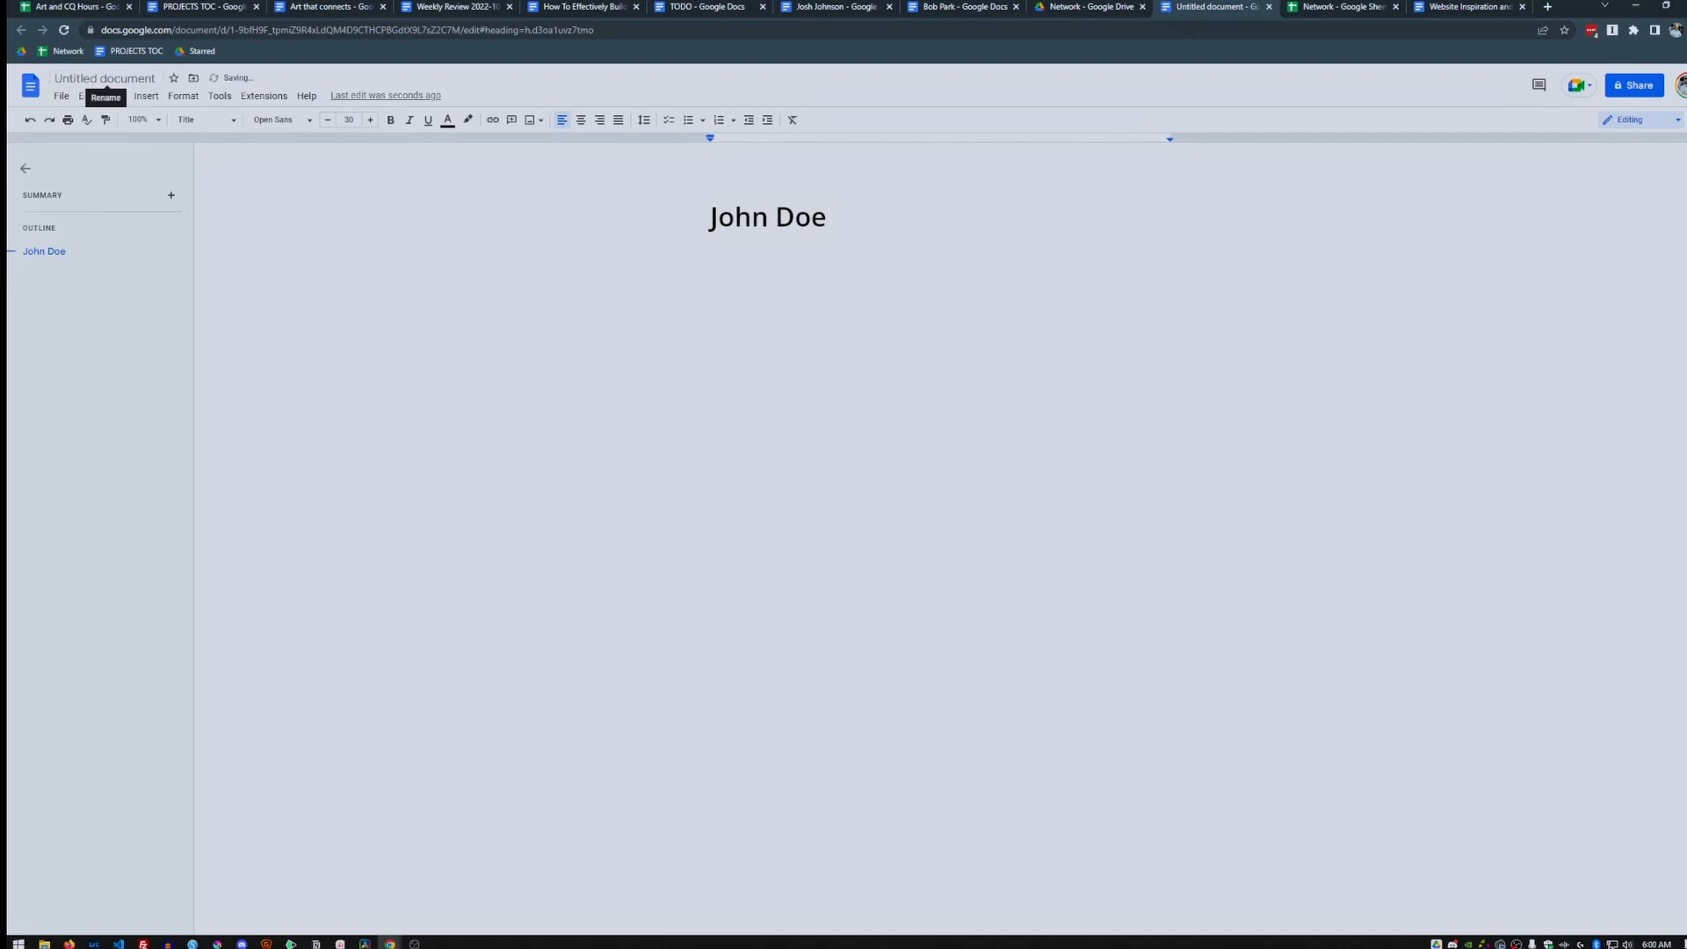
left_click(96, 83)
key("Return")
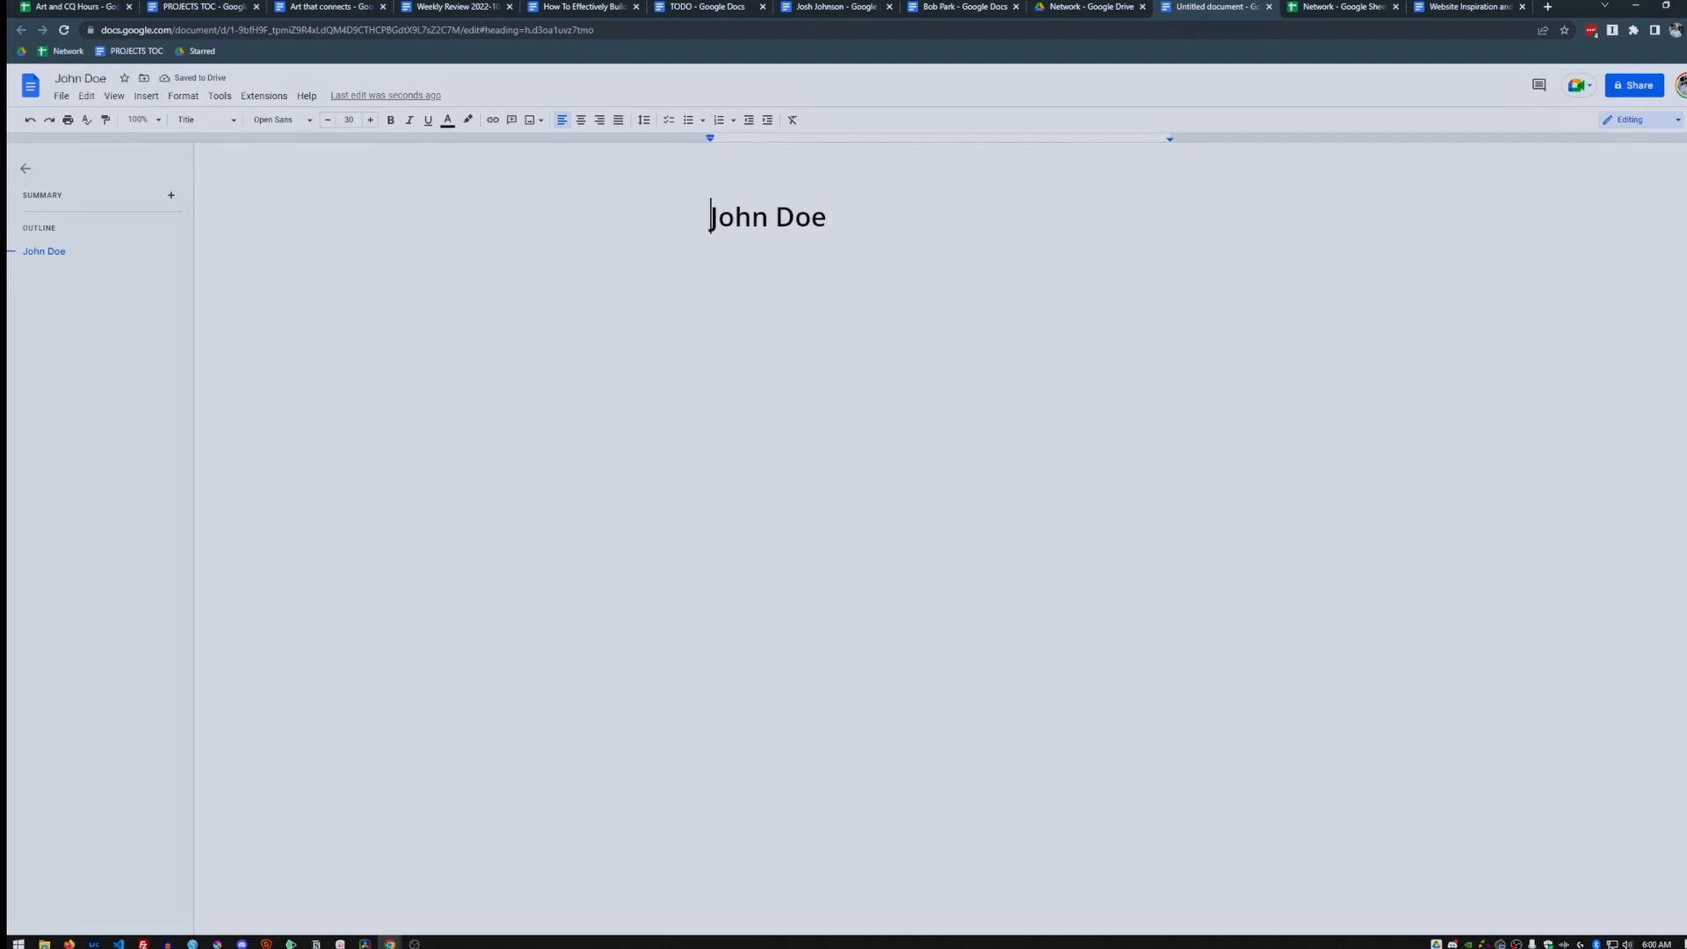
Add a 'Notes here' line and the sentence 'The first time I contacted john.' below the title.
left_click(828, 217)
key("Return")
type("Notes here")
key("Return")
key("Return")
type("Kjdasfljad ad")
key("BackSpace")
key("BackSpace")
key("BackSpace")
key("BackSpace")
key("BackSpace")
key("BackSpace")
key("BackSpace")
key("BackSpace")
key("BackSpace")
key("BackSpace")
key("BackSpace")
key("BackSpace")
key("BackSpace")
type("The first time I 'co")
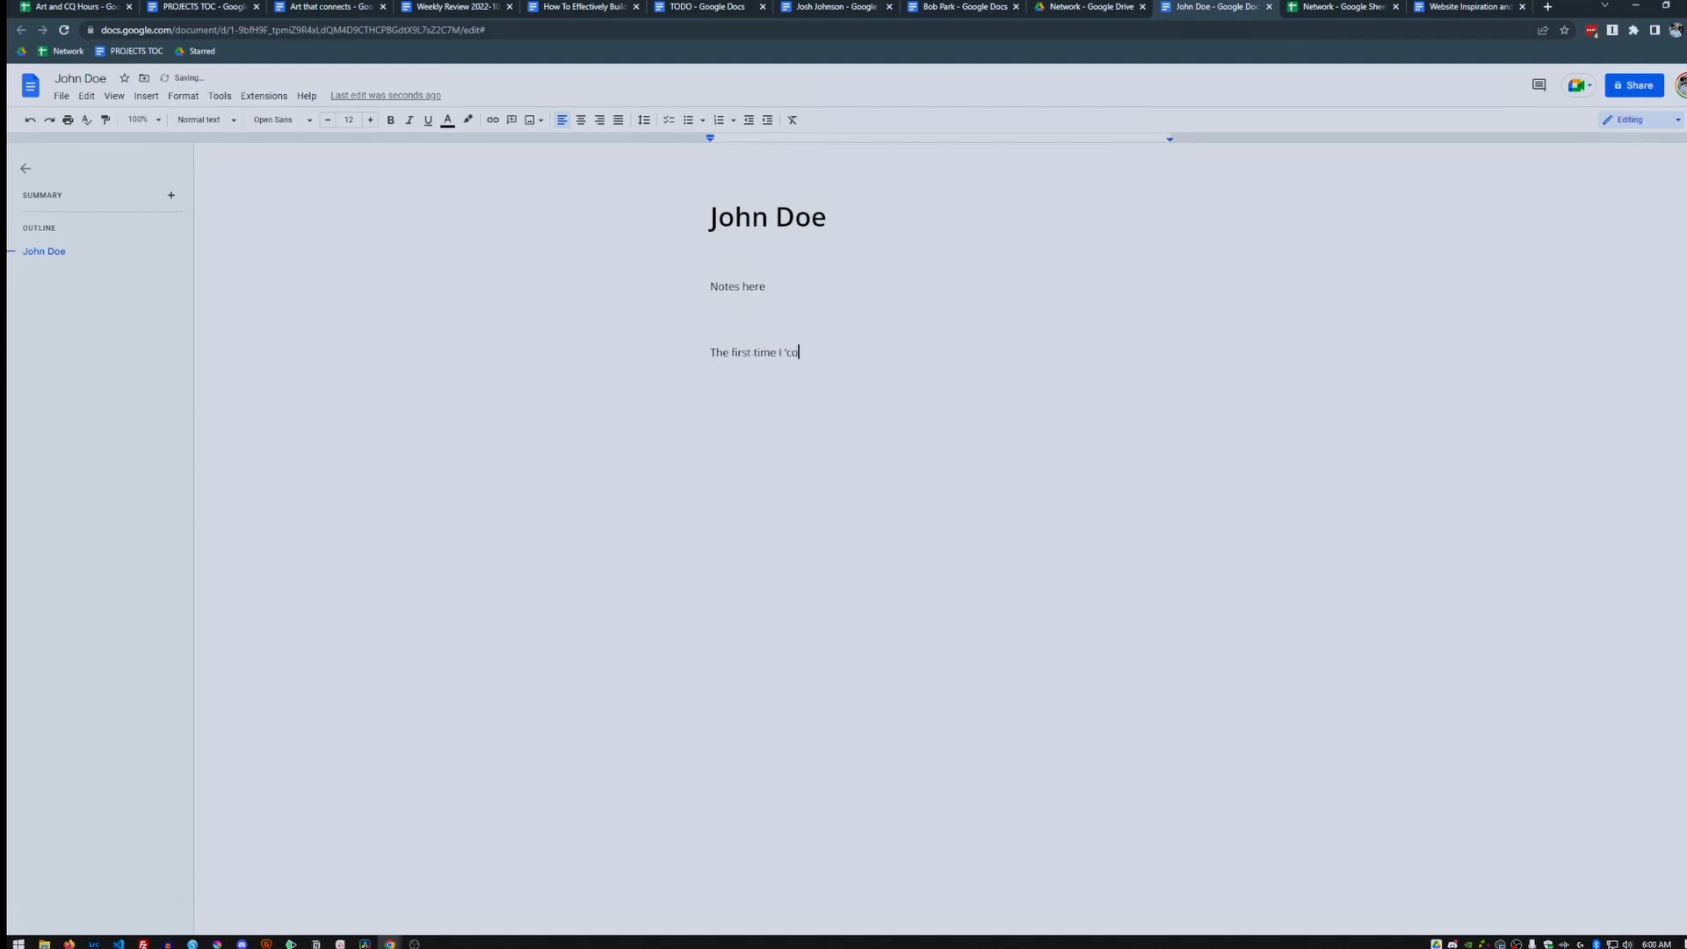
key("BackSpace")
key("BackSpace")
key("BackSpace")
type("contacted john.")
key("Up")
key("Up")
key("Up")
key("Down")
key("BackSpace")
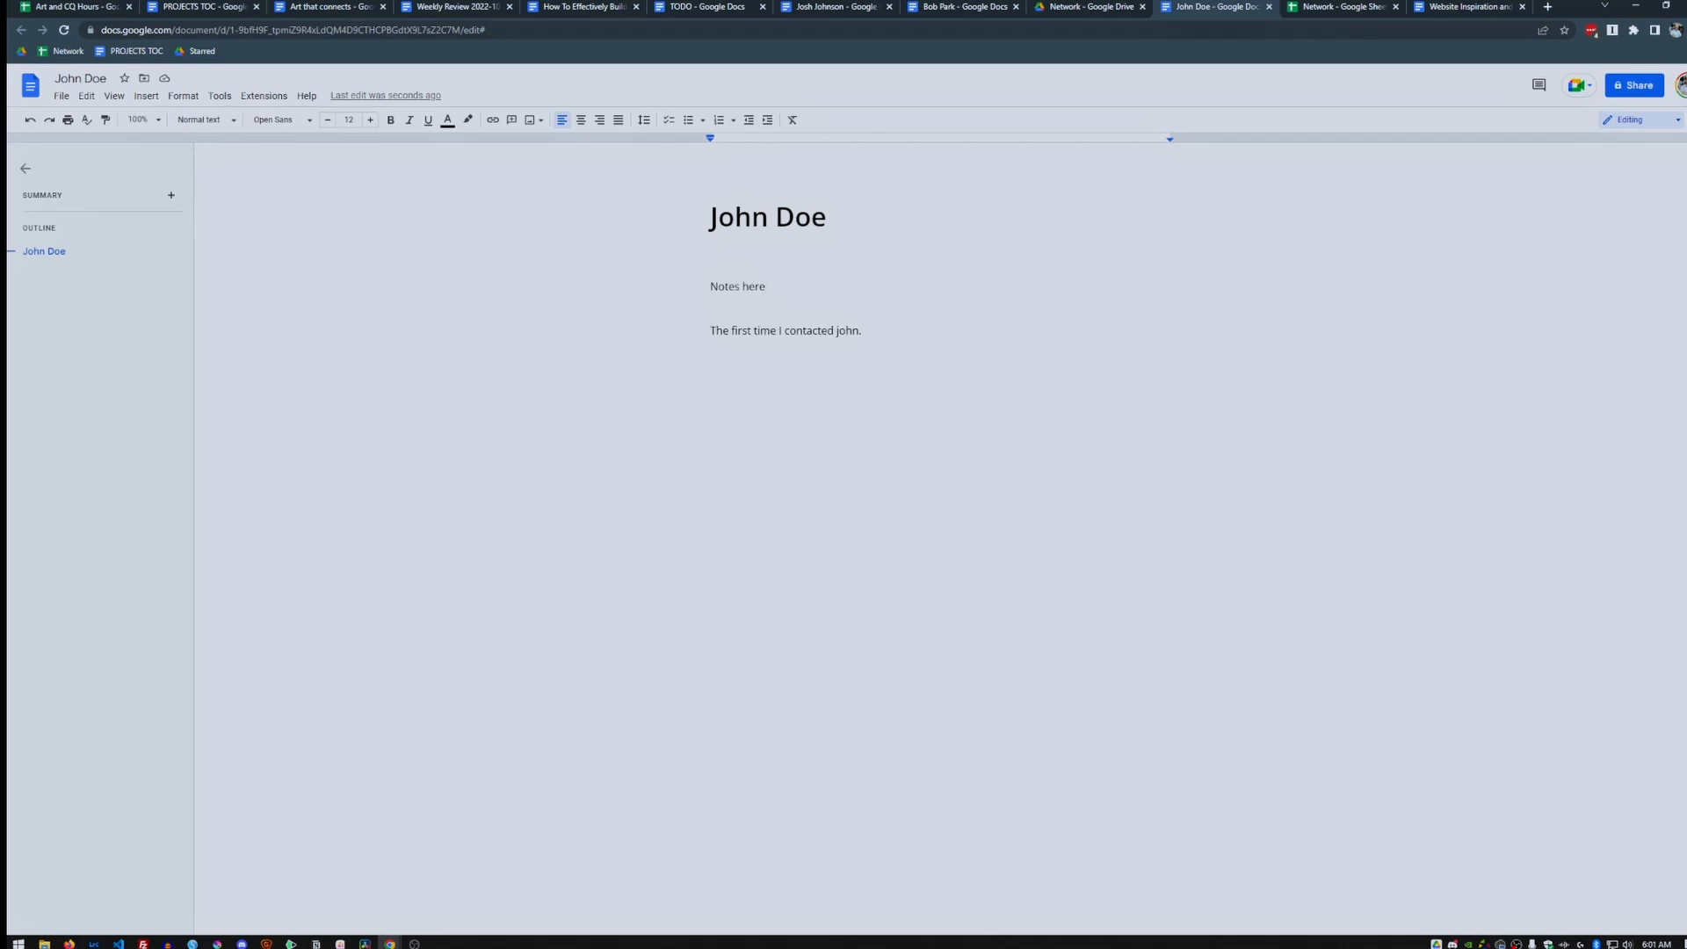
Zoom to 150% and insert an Oct 11, 2022 date chip above the first-contact line.
left_click(141, 119)
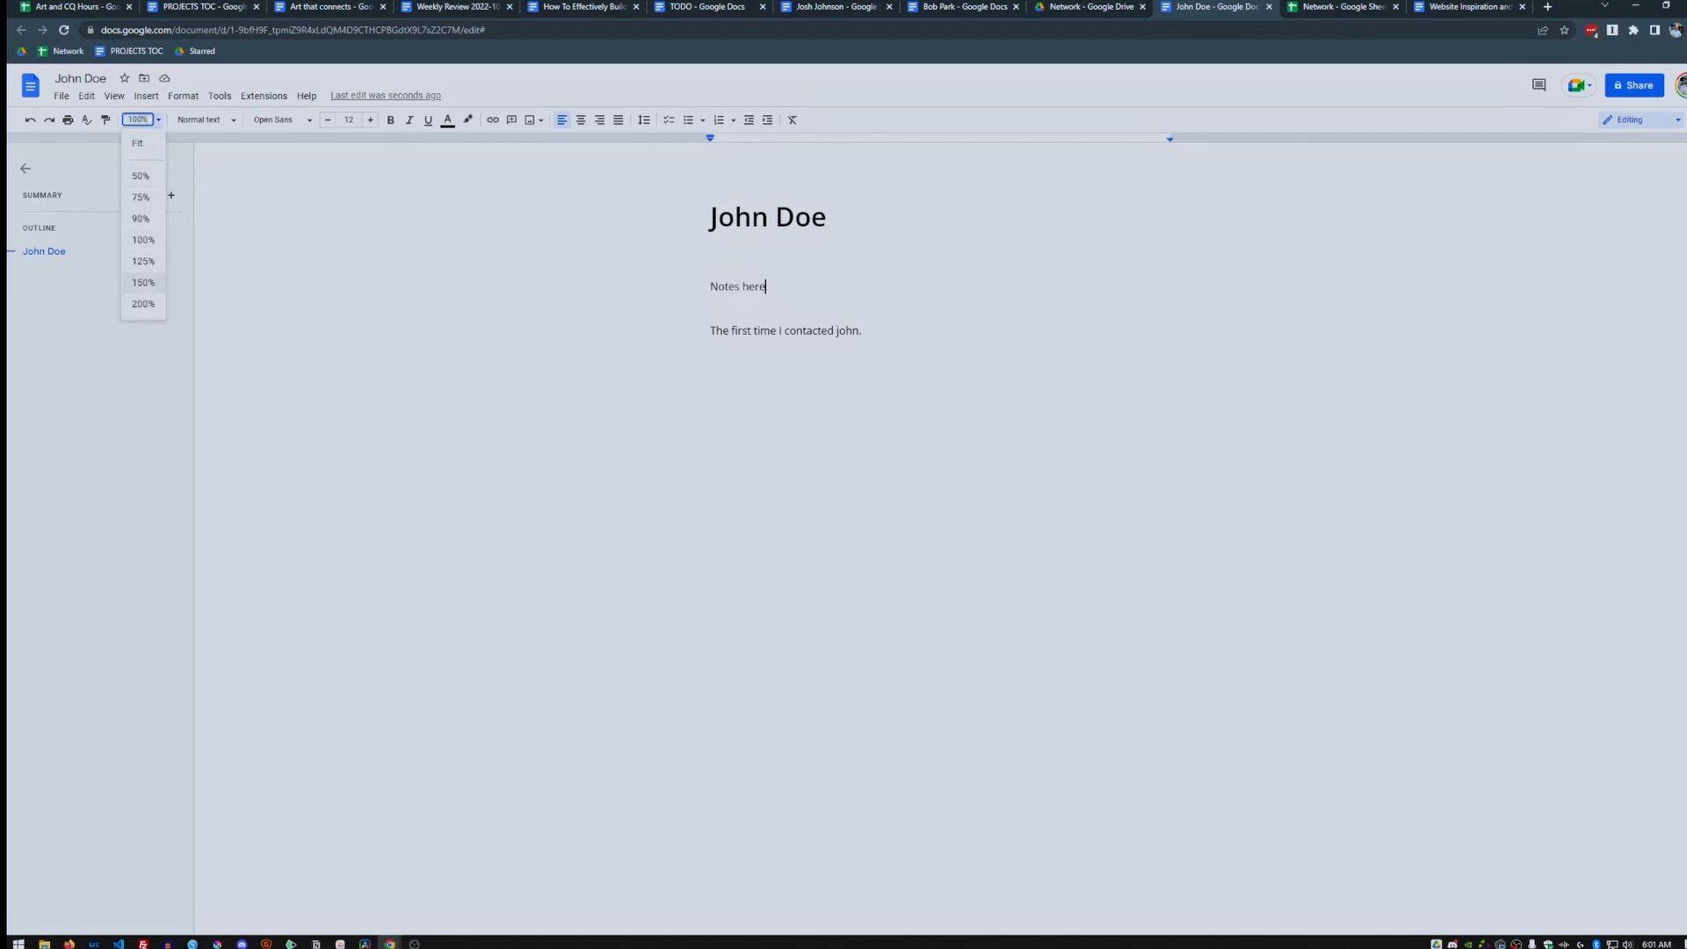
left_click(140, 284)
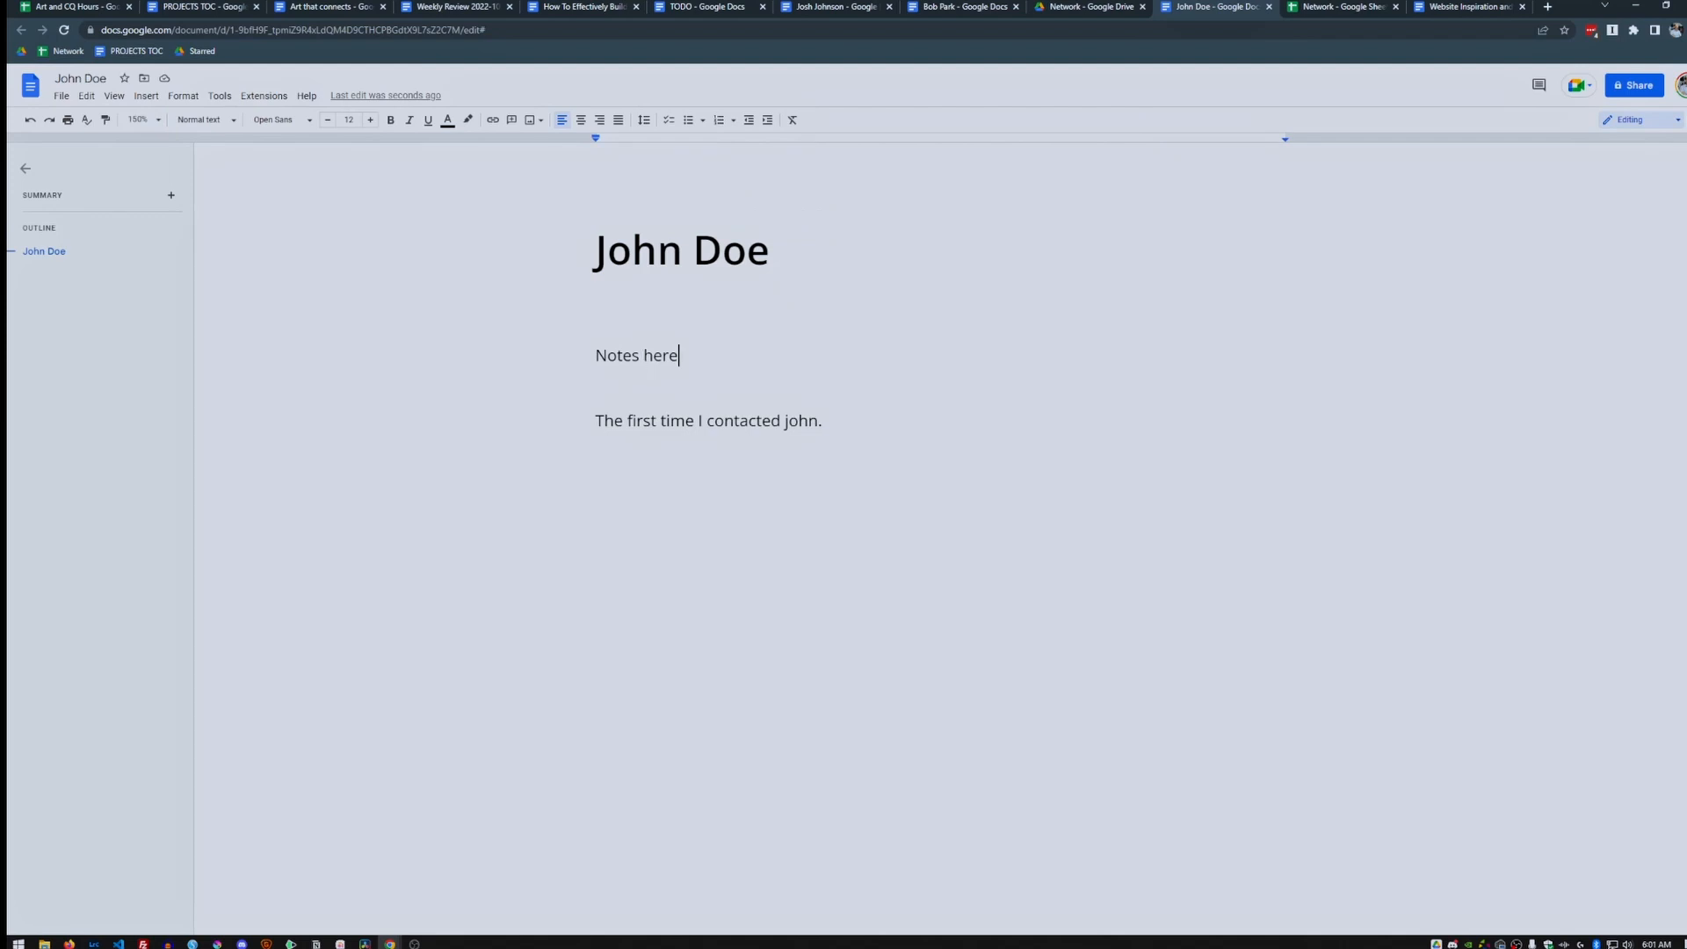
key("Home")
left_click(146, 96)
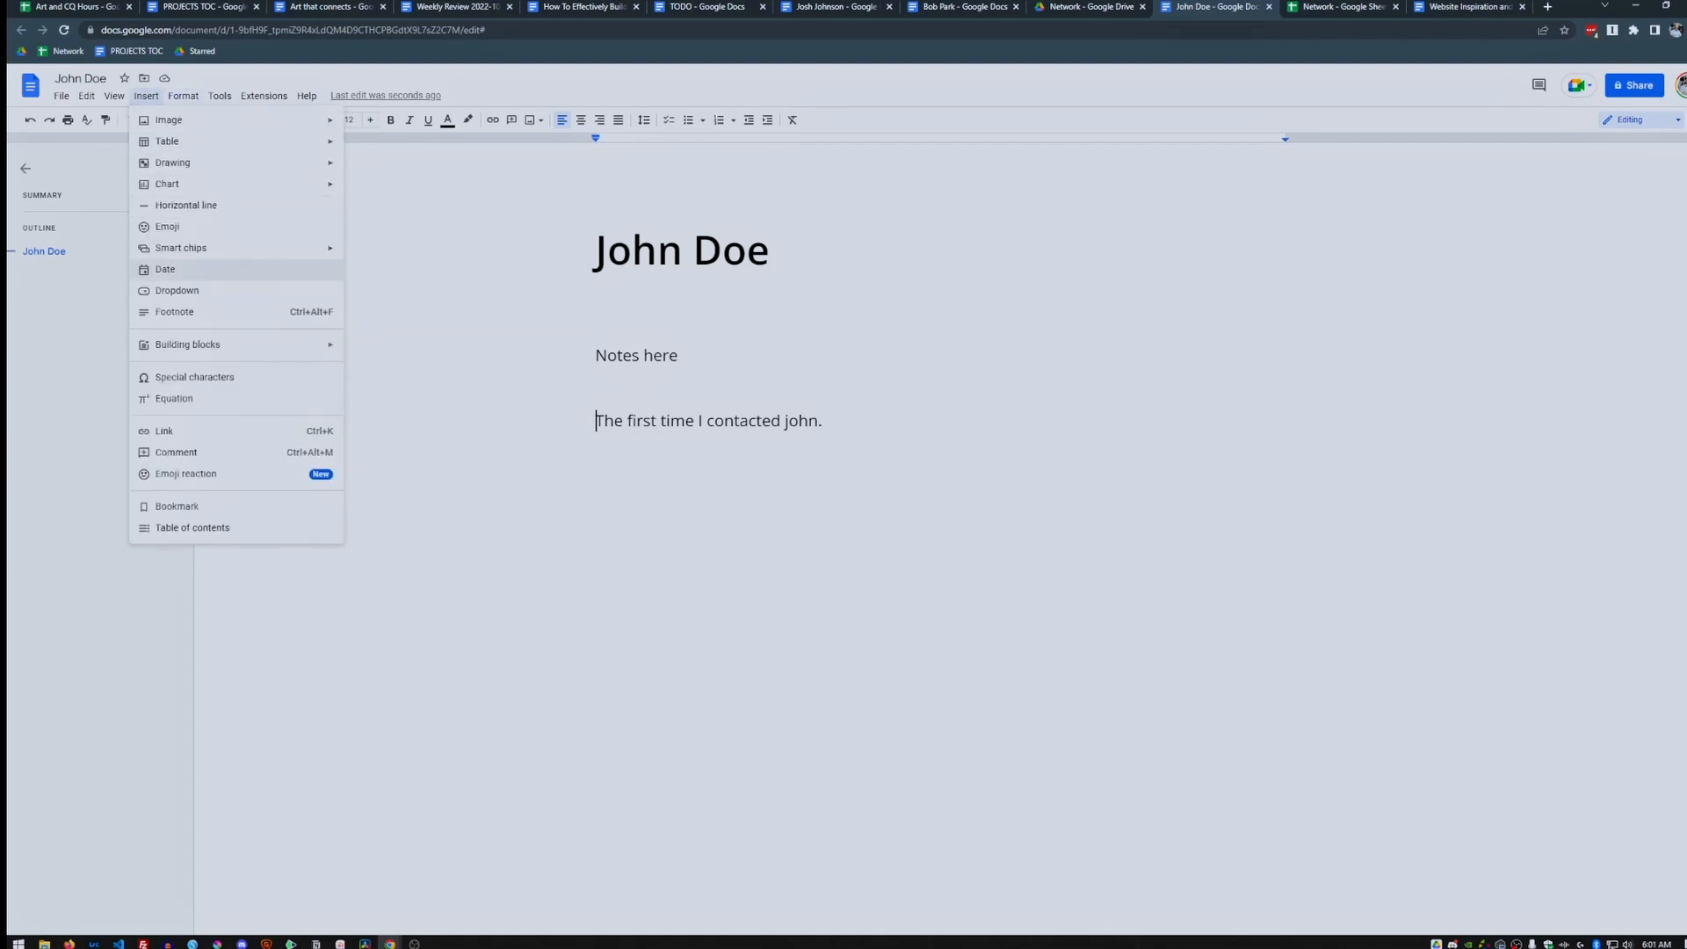
left_click(166, 269)
left_click(713, 445)
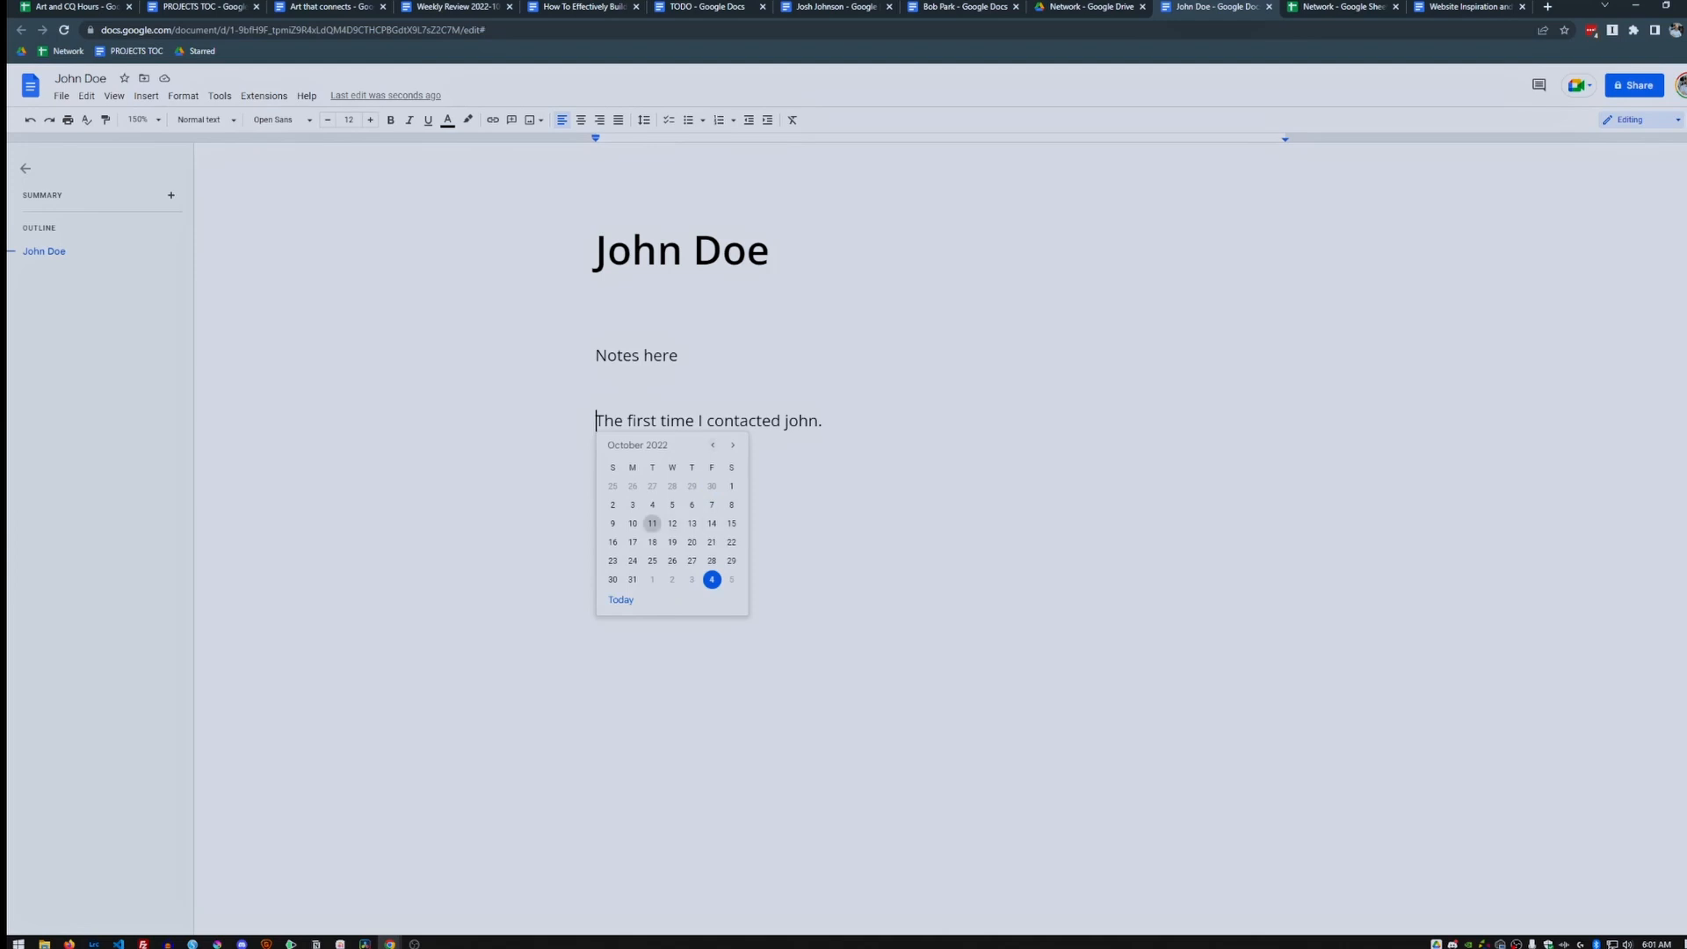
left_click(652, 522)
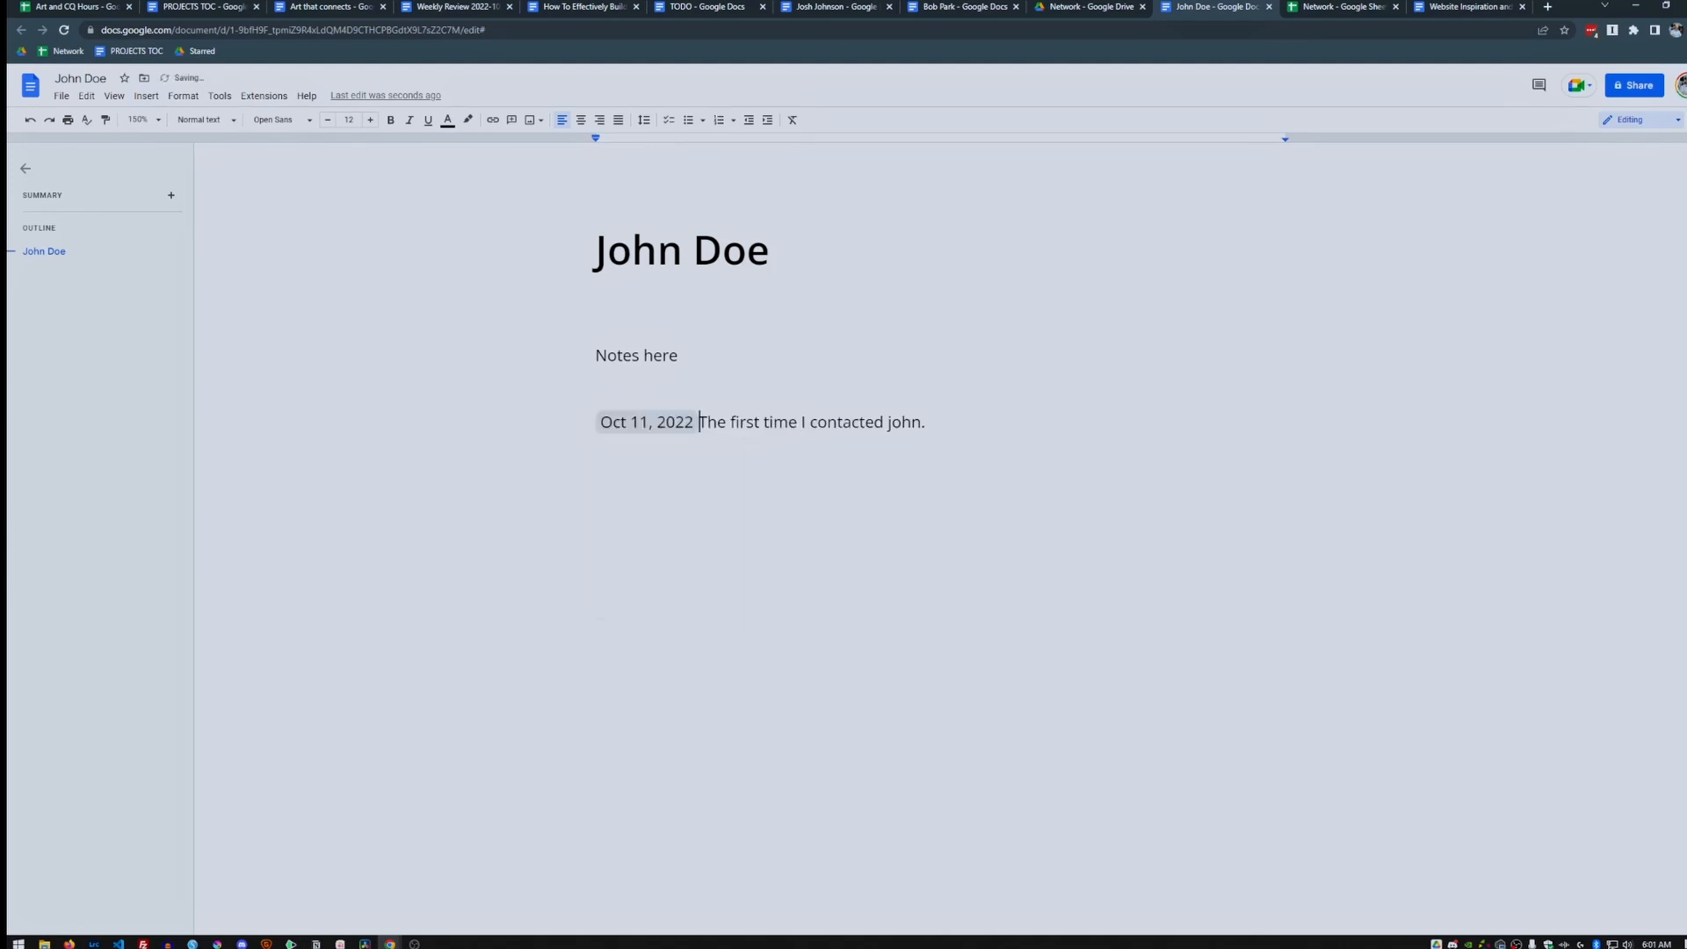
key("Return")
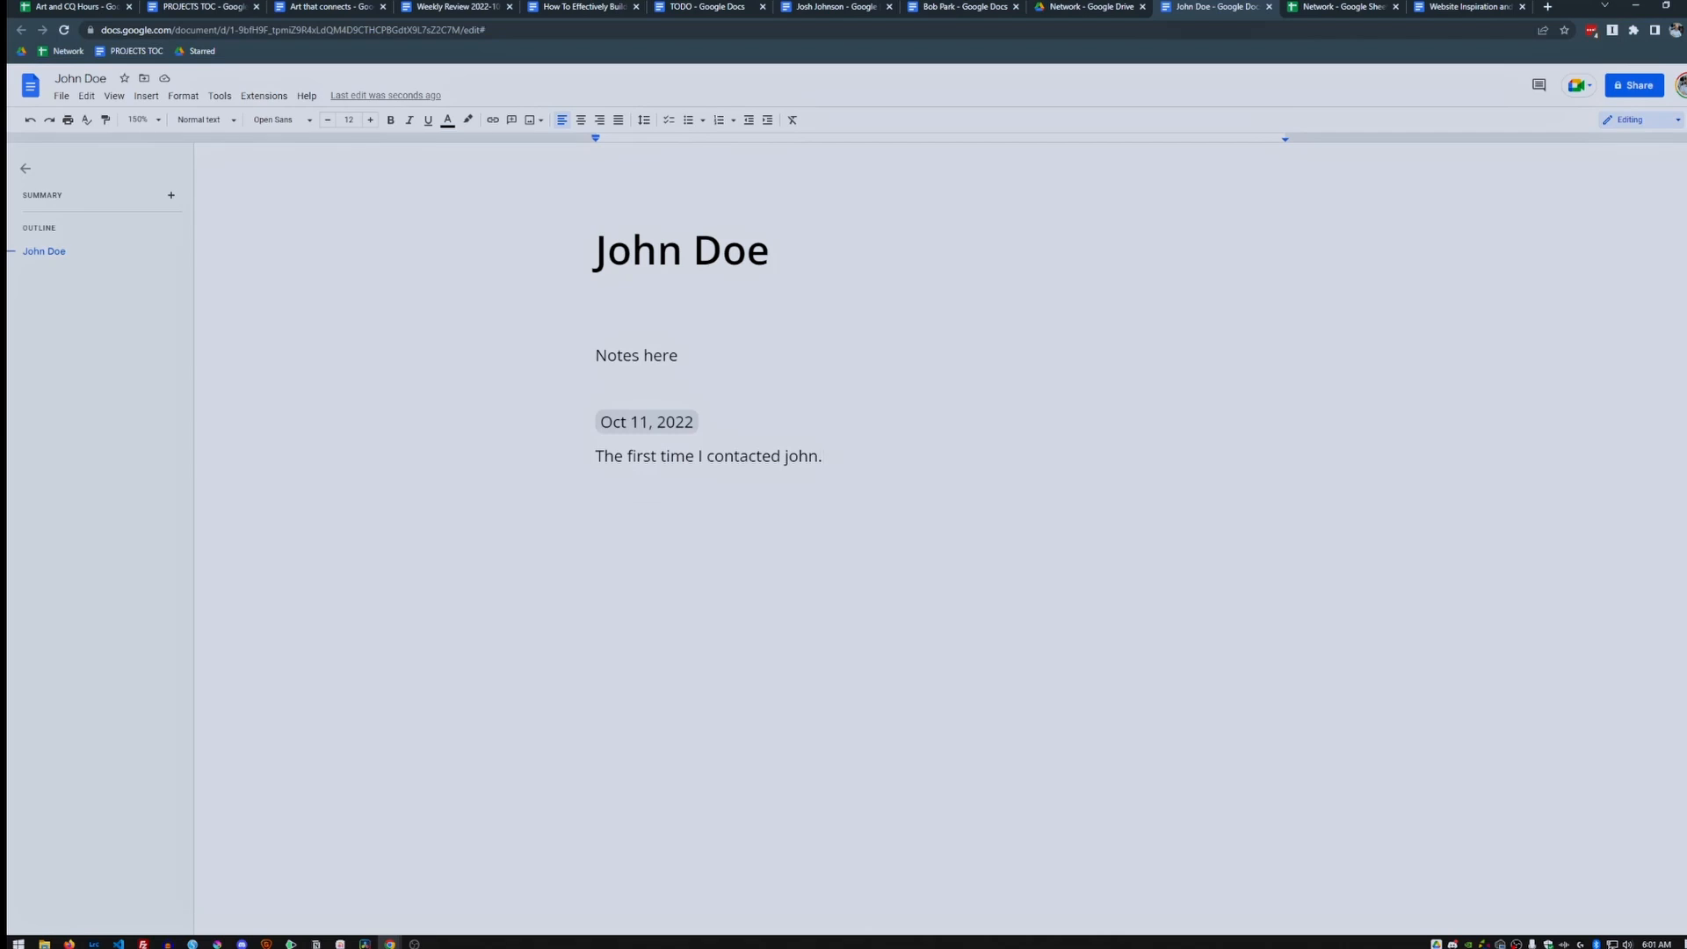
Insert a Nov 4, 2022 date chip above 'Notes here' with spacing below.
mouse_move(646, 423)
left_click(146, 96)
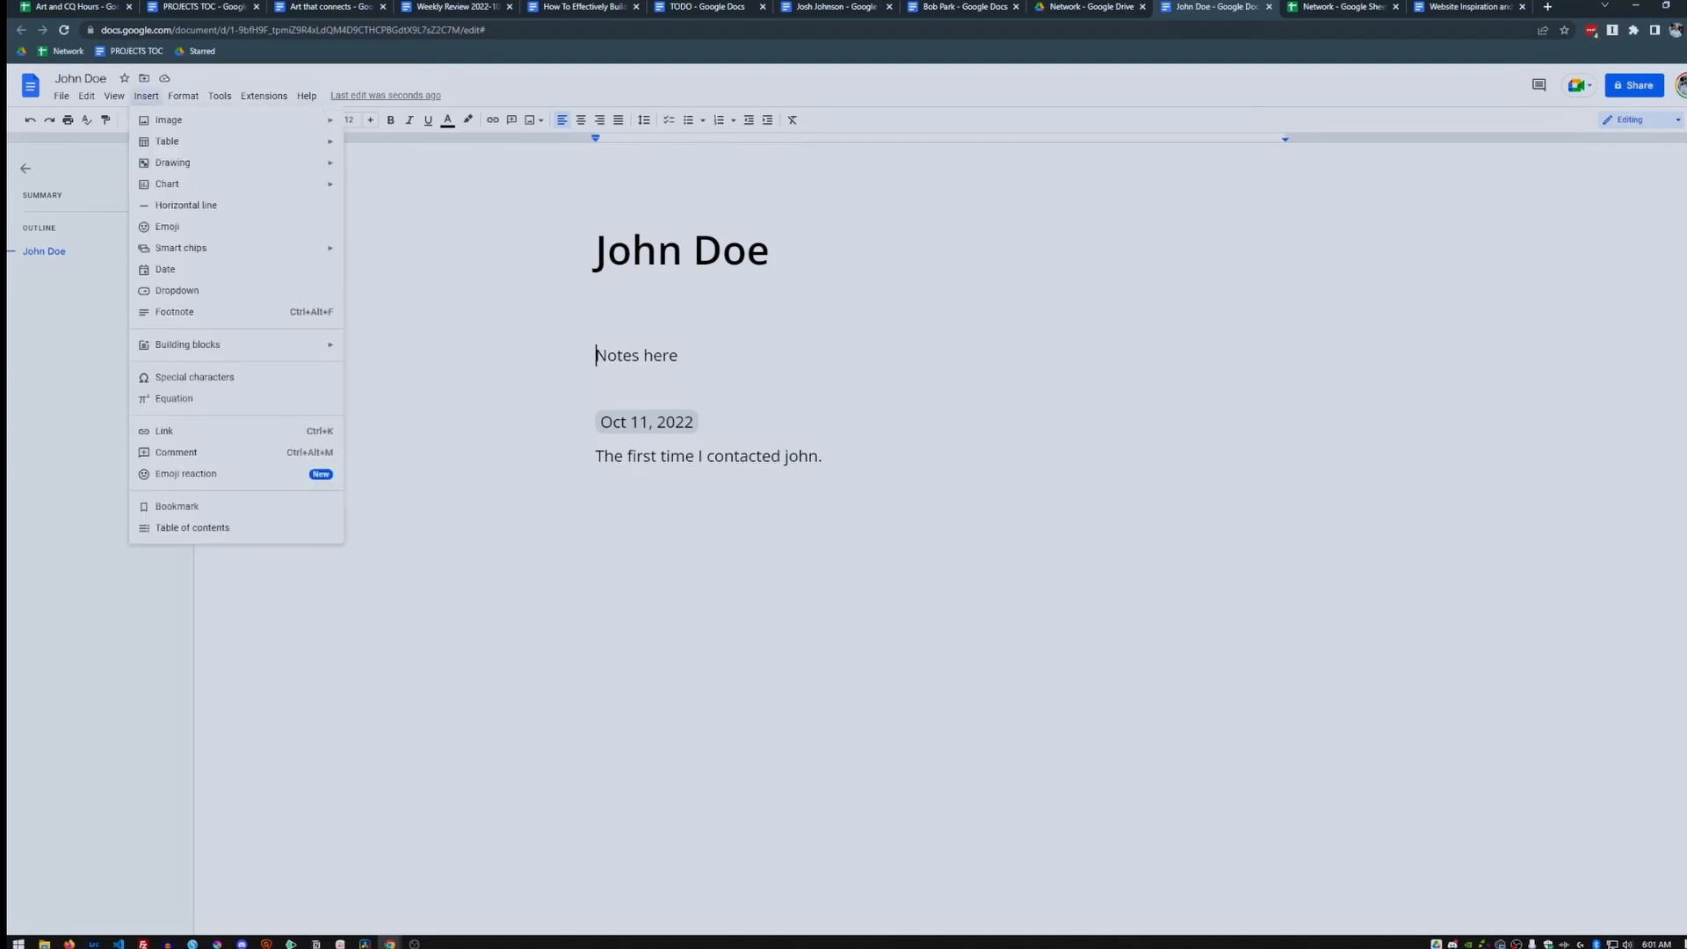
left_click(167, 269)
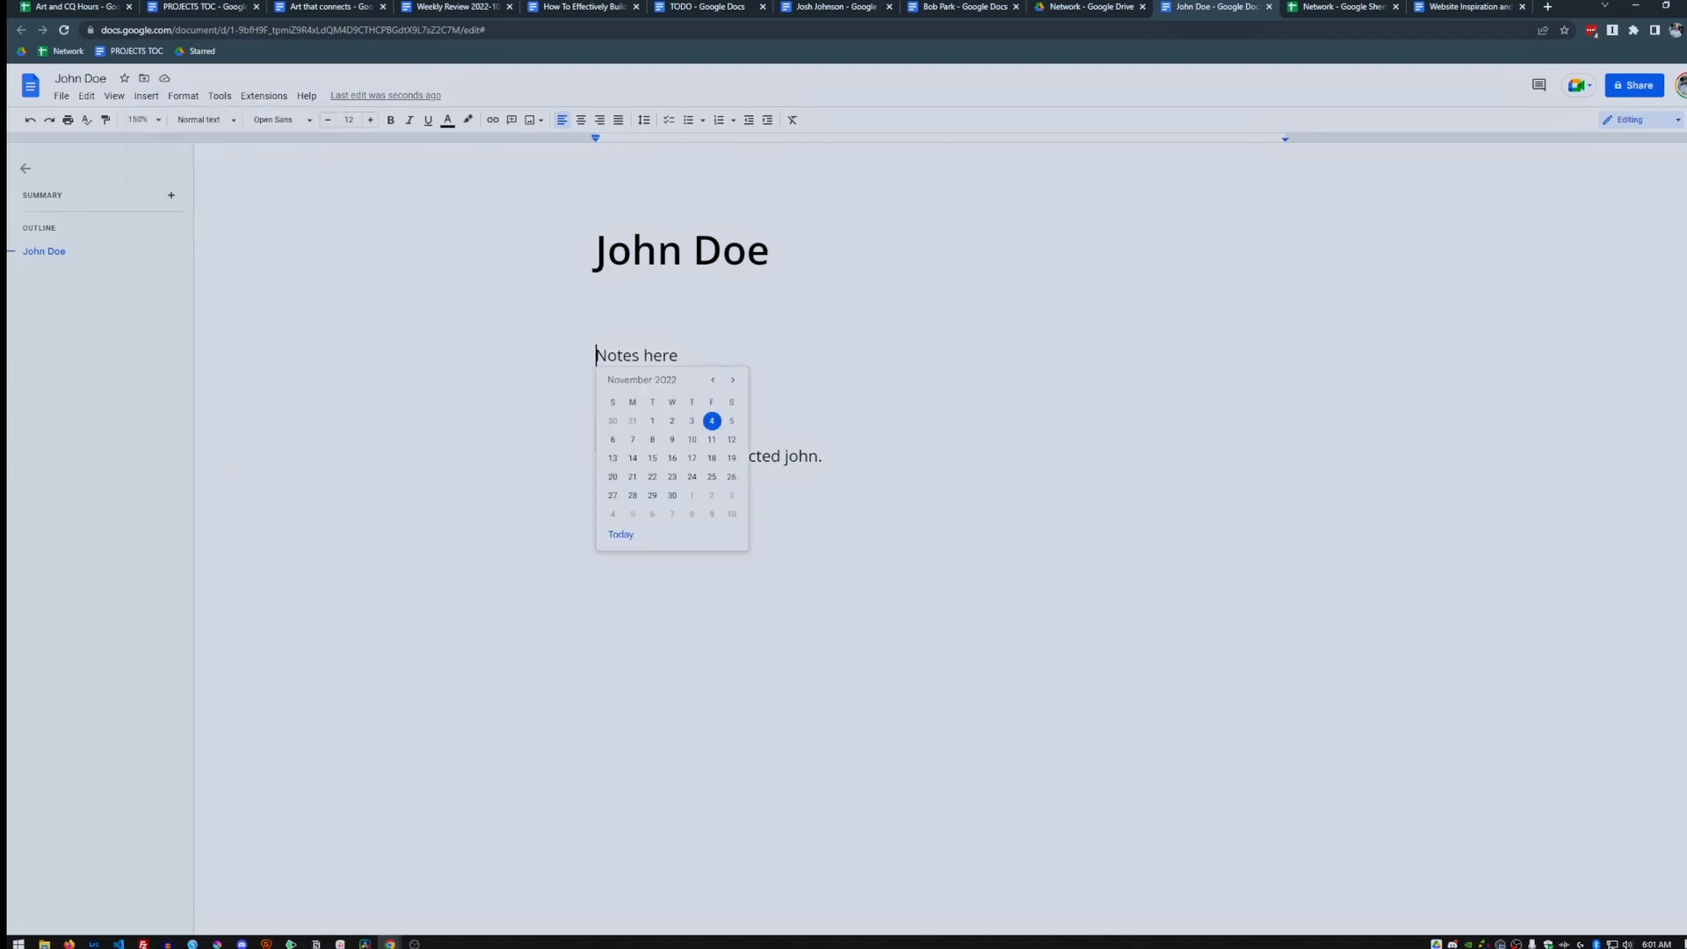
key("Return")
key("Return")
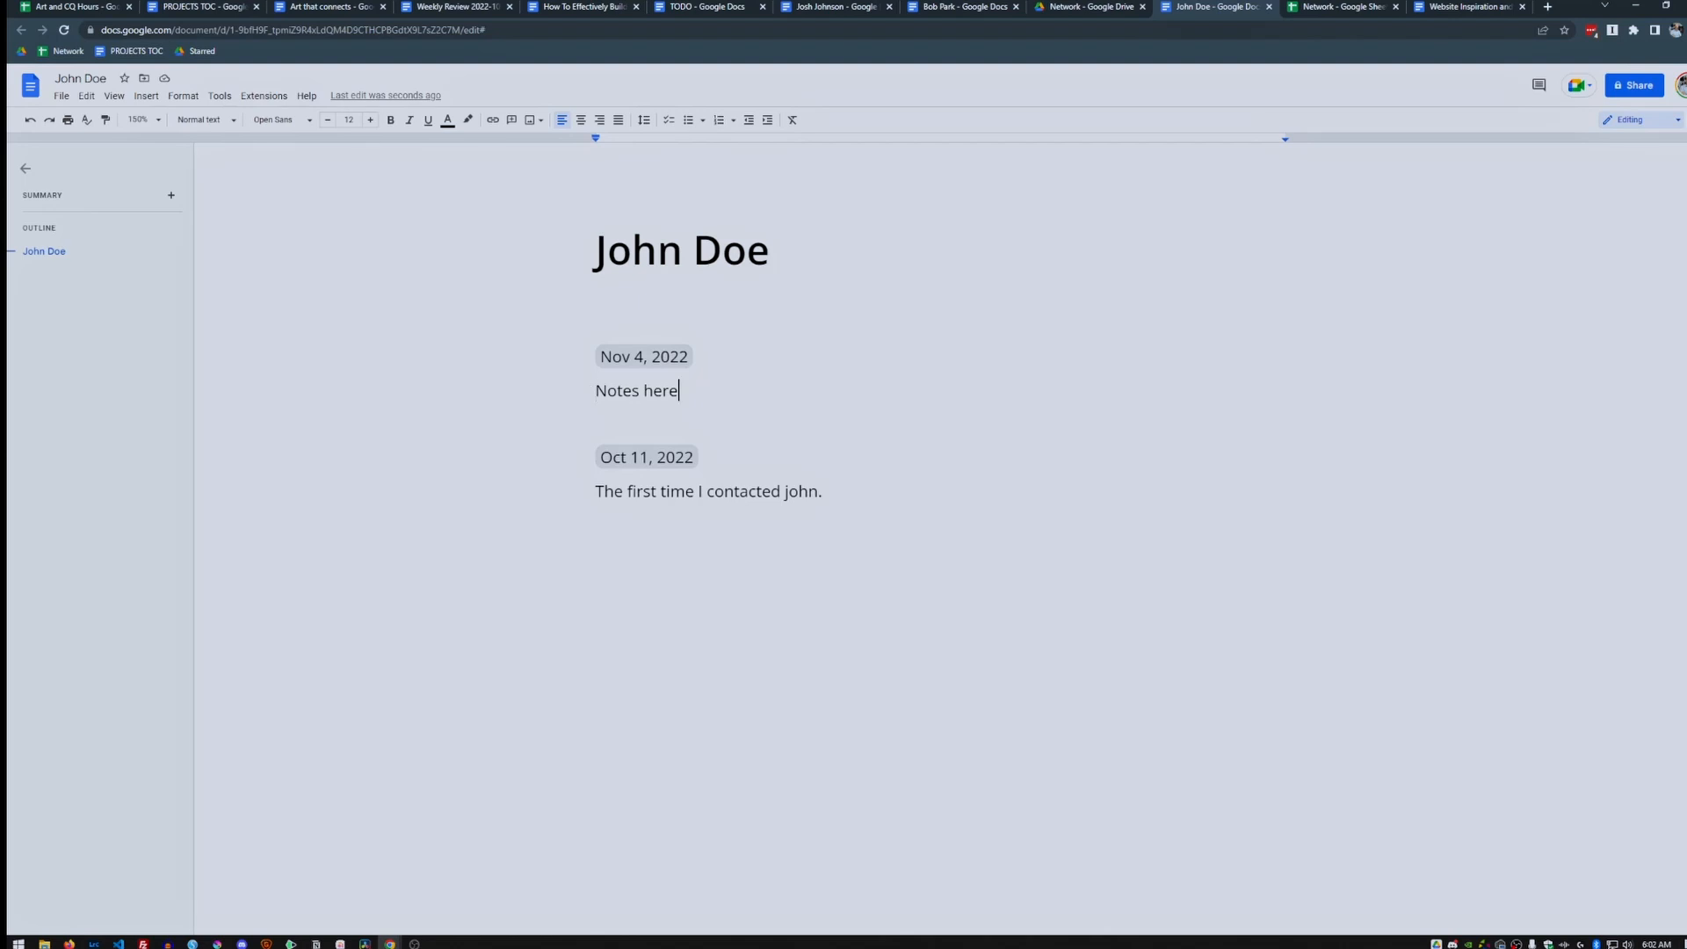
key("Return")
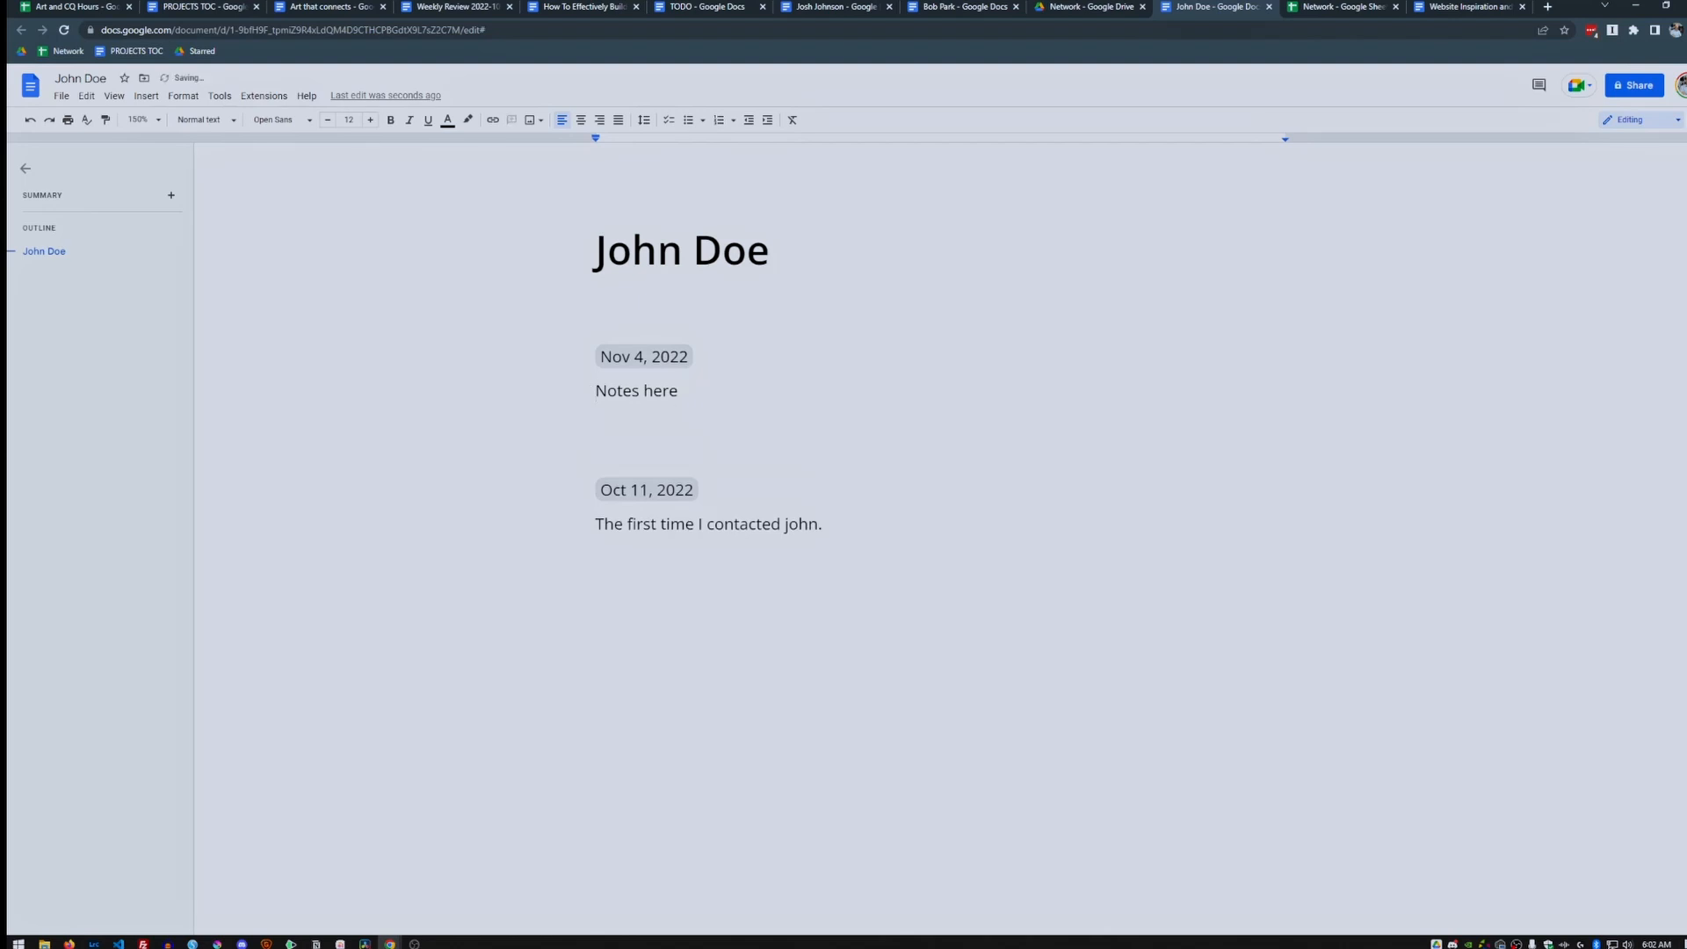